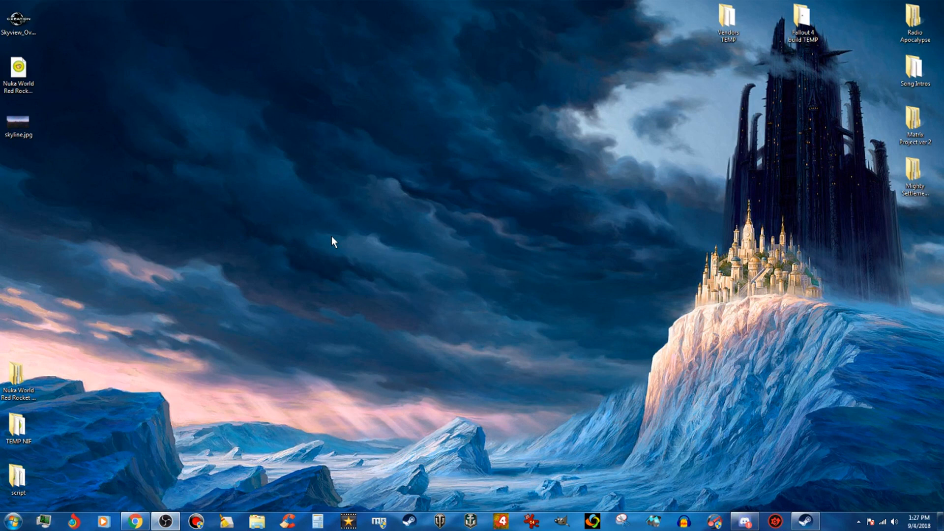
# - Switch to Chrome and review the FotoSketcher, B.A.E. - Bethesda Archive Extractor and Material Editor pages, closing the first two once viewed
pyautogui.click(139, 517)
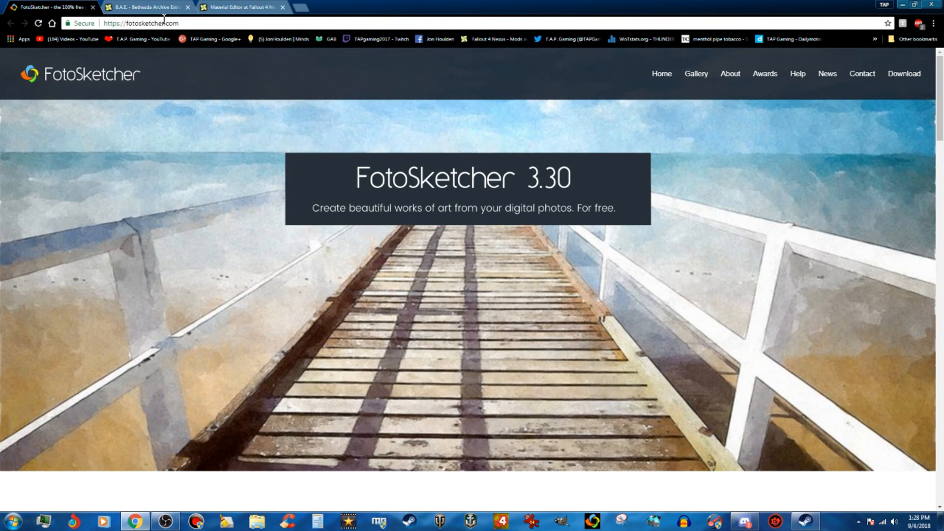
pyautogui.click(93, 7)
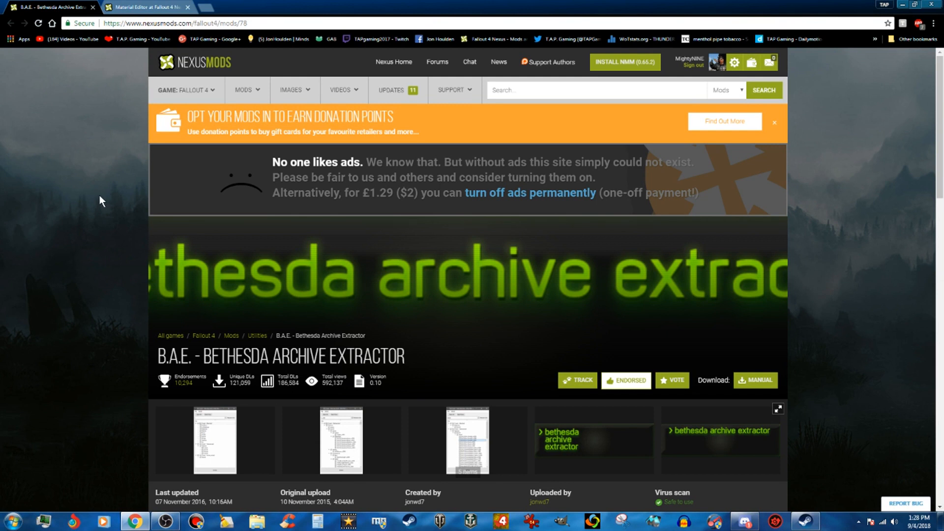
pyautogui.click(92, 8)
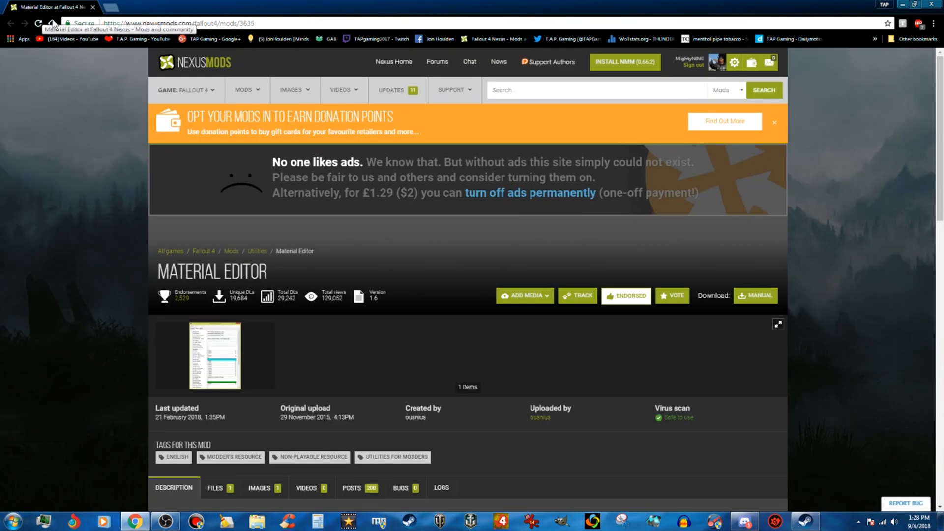
pyautogui.scroll(-2, 90, 196)
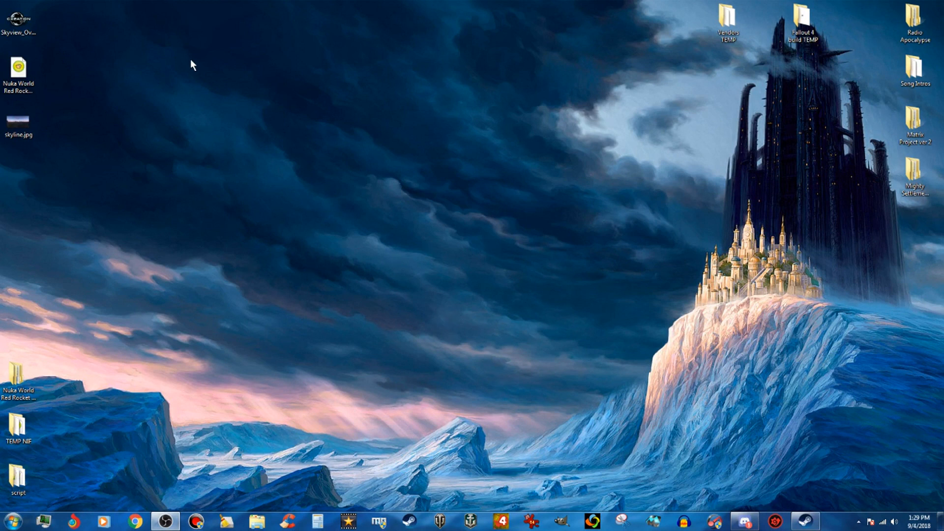
# - Create a new desktop folder named Paint Tutorial TEMP
pyautogui.rightClick(102, 28)
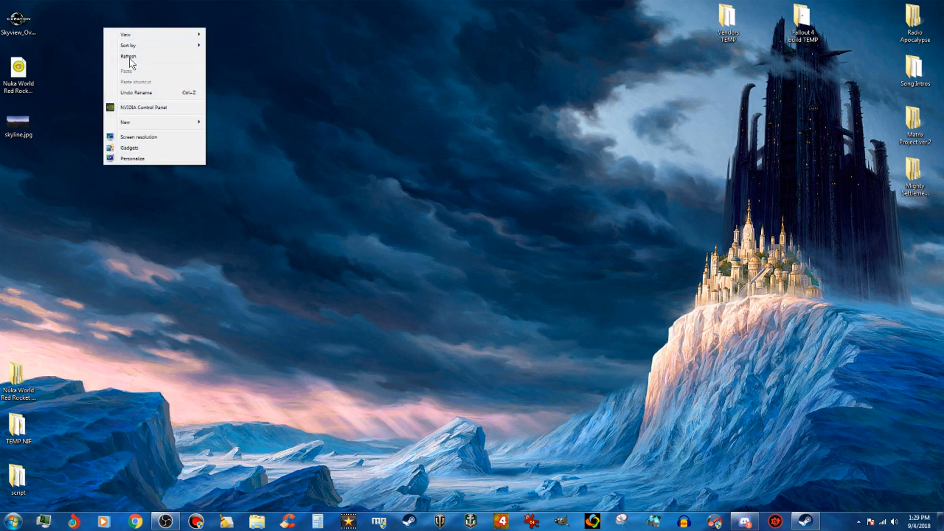
pyautogui.moveTo(129, 123)
pyautogui.click(262, 122)
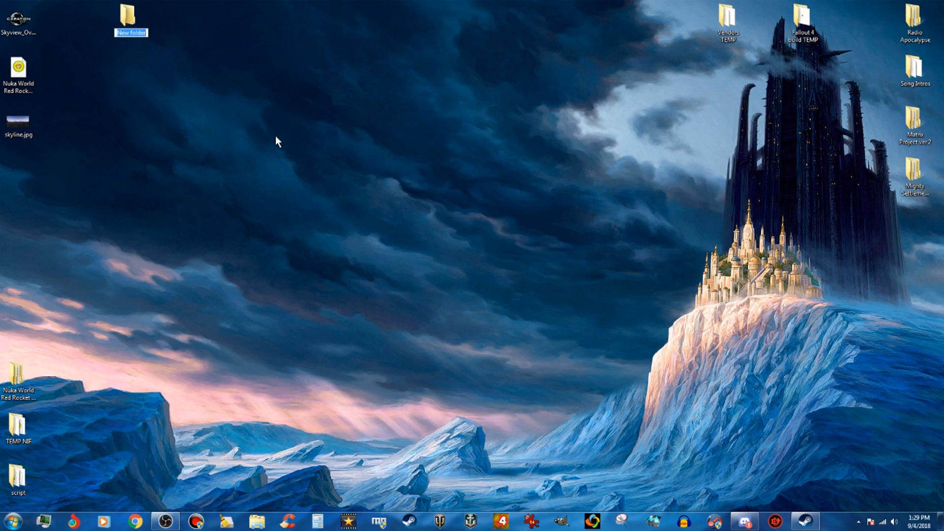
pyautogui.write('Paint Tutorial TEMP')
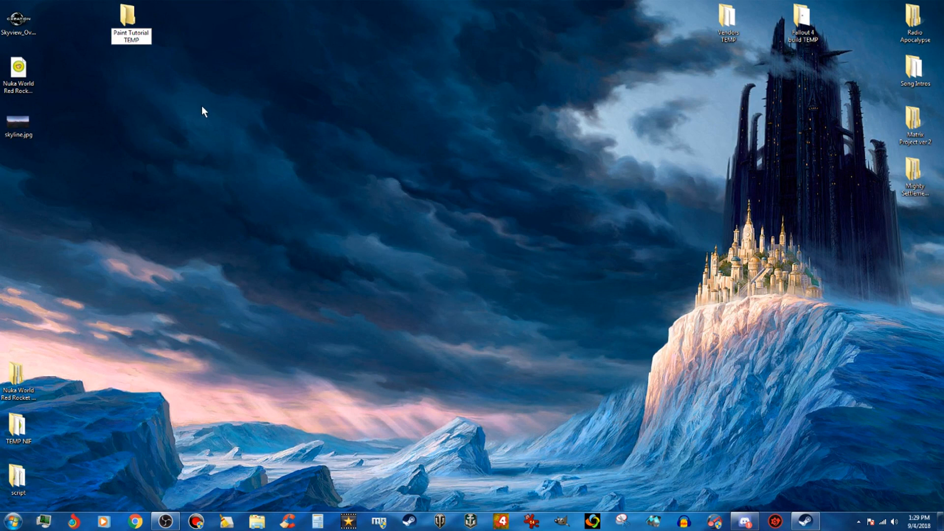
pyautogui.press('Return')
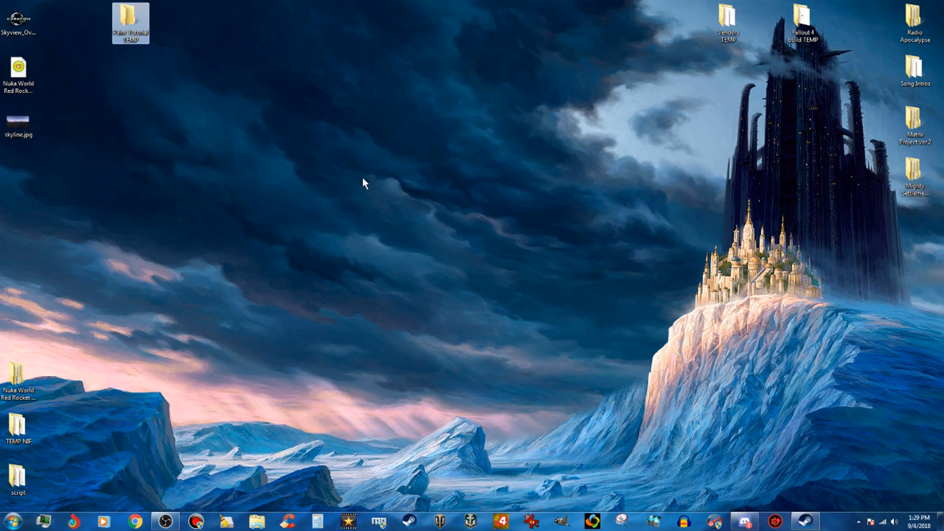
# - Open skyline.jpg from the desktop in IrfanView and position its window clear of the desktop files
pyautogui.doubleClick(25, 126)
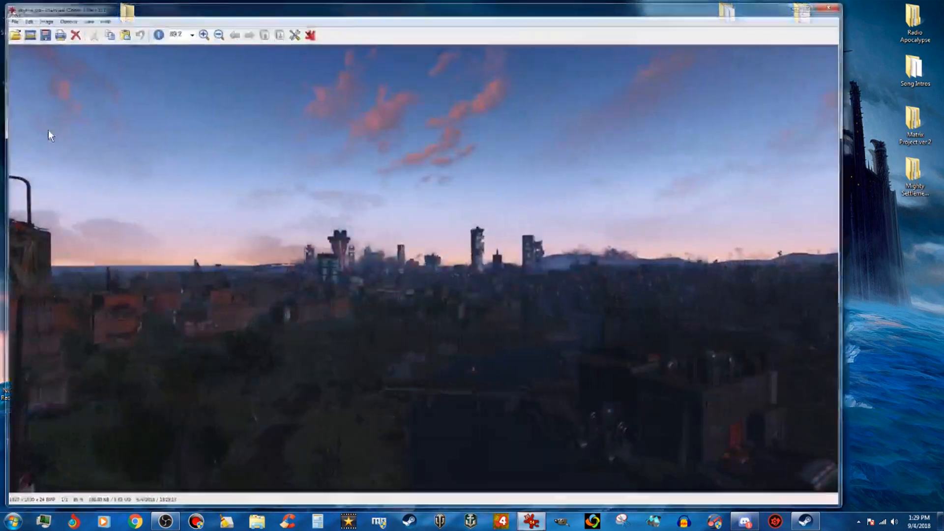
pyautogui.moveTo(554, 13); pyautogui.dragTo(610, 15)
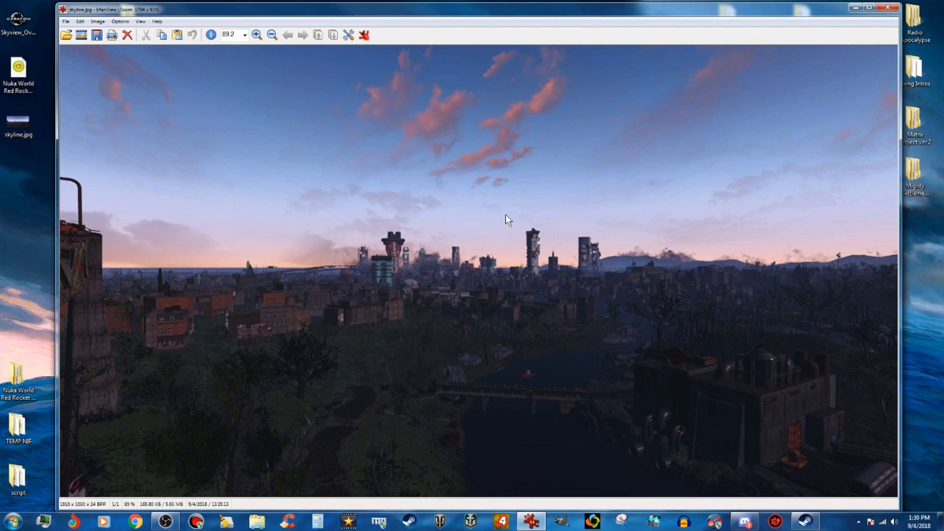
pyautogui.click(98, 21)
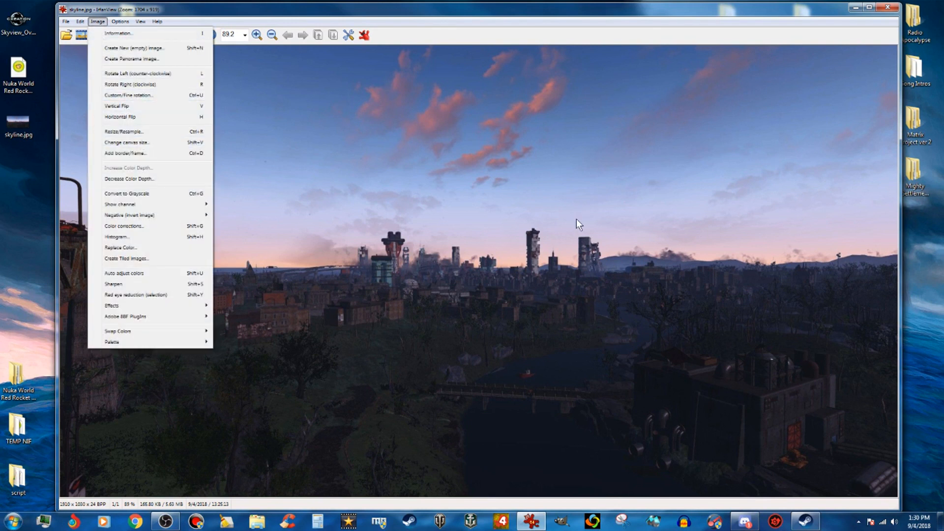
pyautogui.click(590, 215)
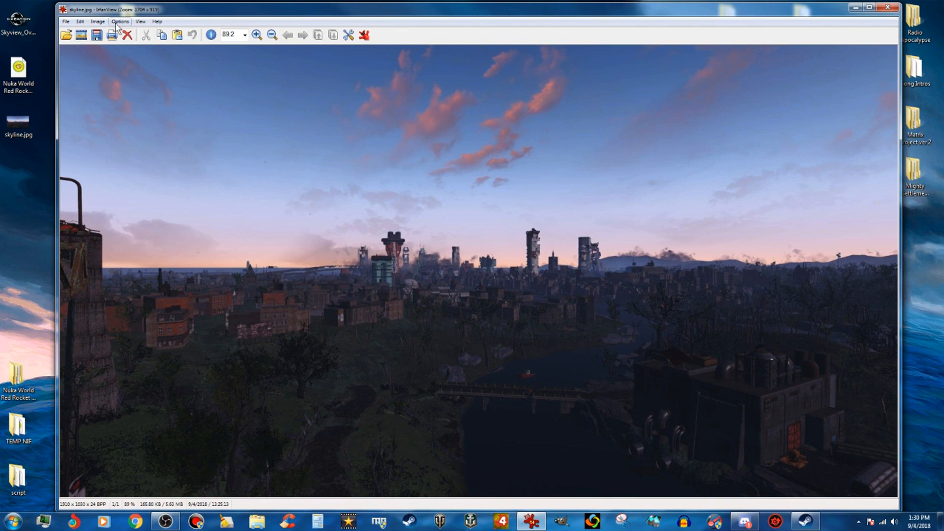
# - Resize the skyline image to 1024 pixels wide by 512 pixels high
pyautogui.click(98, 22)
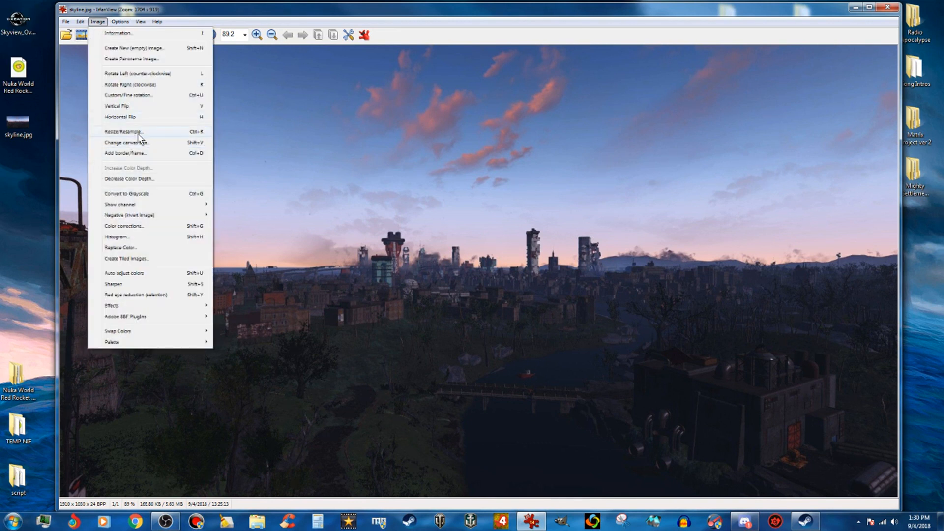
pyautogui.click(124, 131)
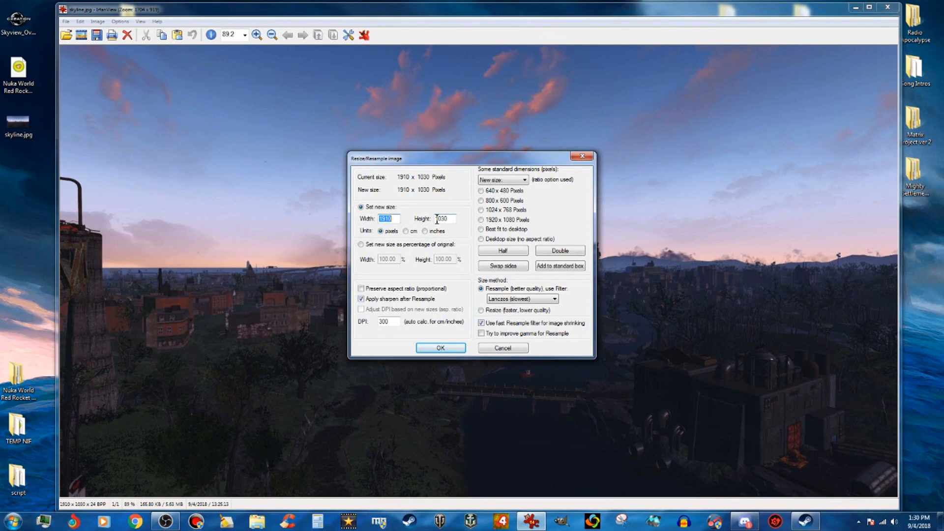
pyautogui.click(362, 299)
pyautogui.write('1024')
pyautogui.moveTo(450, 219); pyautogui.dragTo(408, 215)
pyautogui.write('512')
pyautogui.click(440, 349)
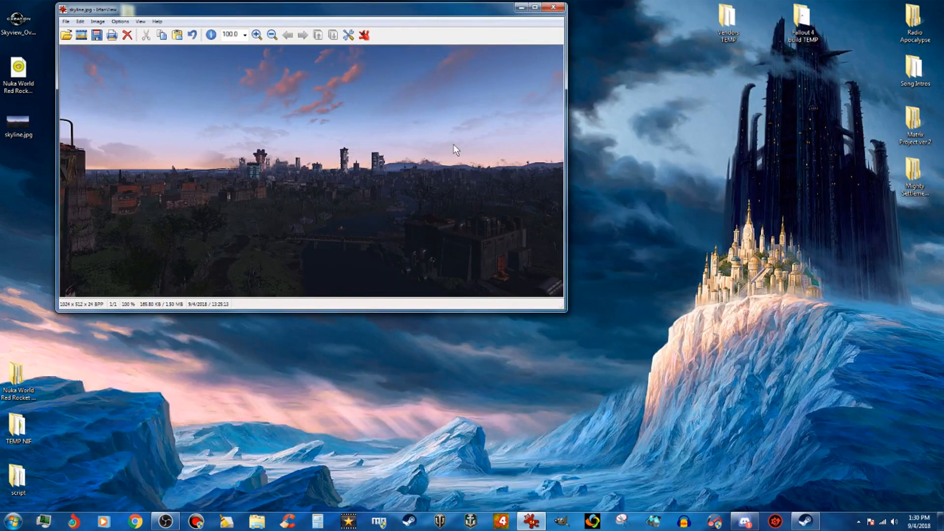
# - Save the resized image to the desktop as a JPG, replacing the original skyline.jpg
pyautogui.moveTo(429, 11)
pyautogui.mouseDown()
pyautogui.moveTo(511, 84)
pyautogui.moveTo(605, 88)
pyautogui.mouseUp()
pyautogui.click(242, 99)
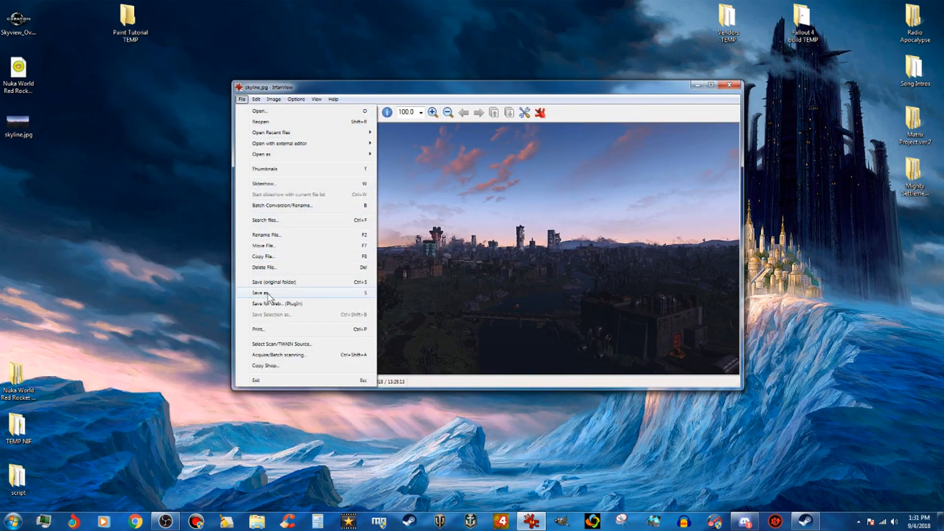
pyautogui.click(270, 284)
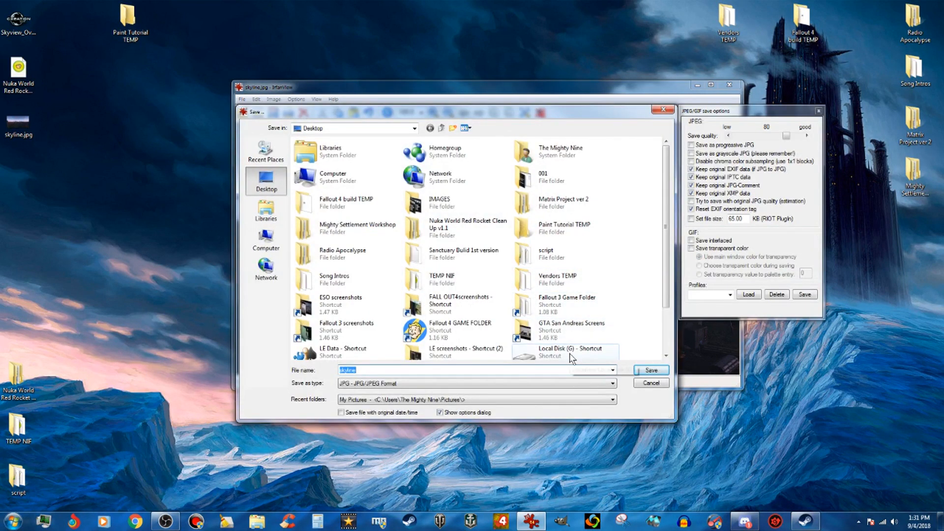
pyautogui.click(655, 372)
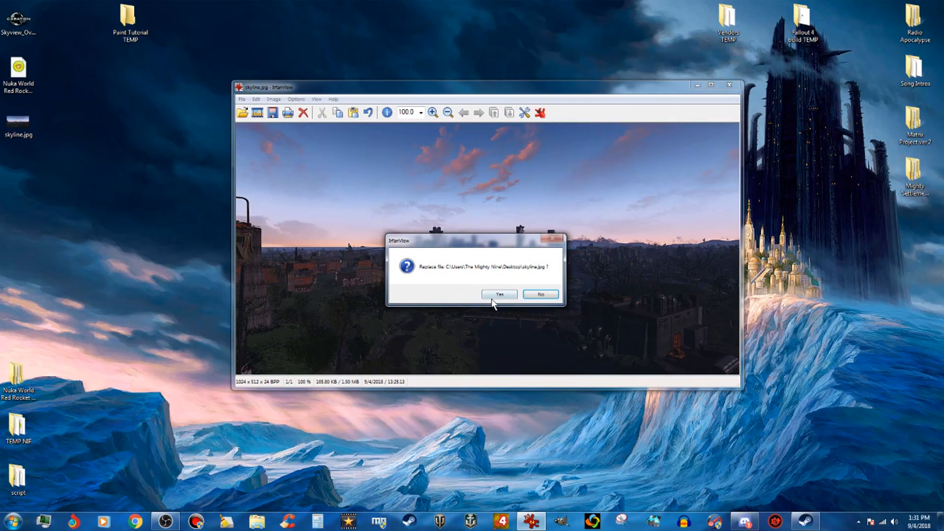
pyautogui.click(503, 294)
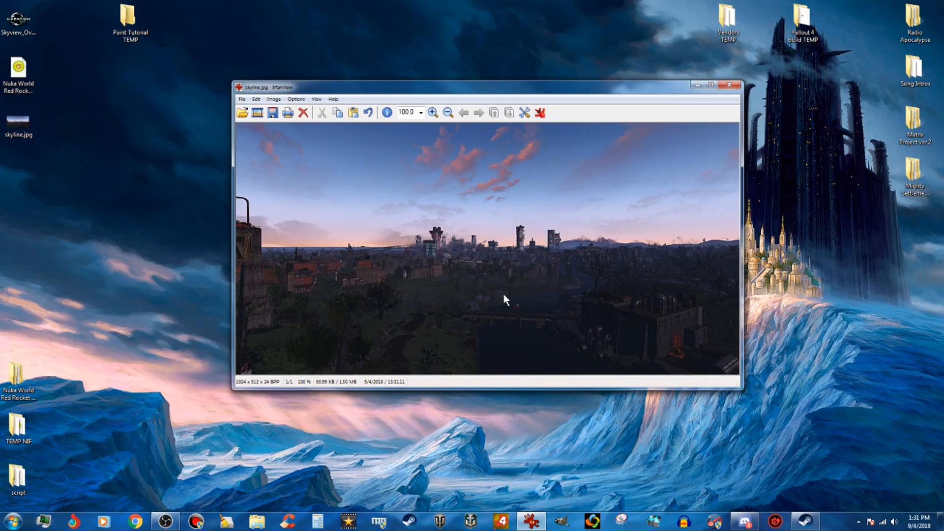
# - Close and reopen the saved skyline.jpg, and start FotoSketcher
pyautogui.click(729, 85)
pyautogui.doubleClick(20, 123)
pyautogui.click(594, 521)
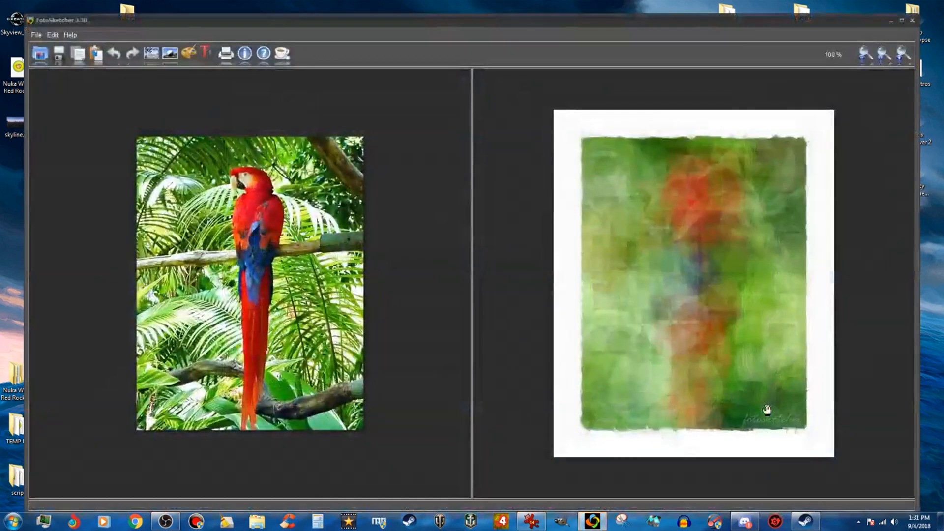
# - Copy the skyline image from IrfanView and paste it into FotoSketcher as the source image
pyautogui.click(531, 521)
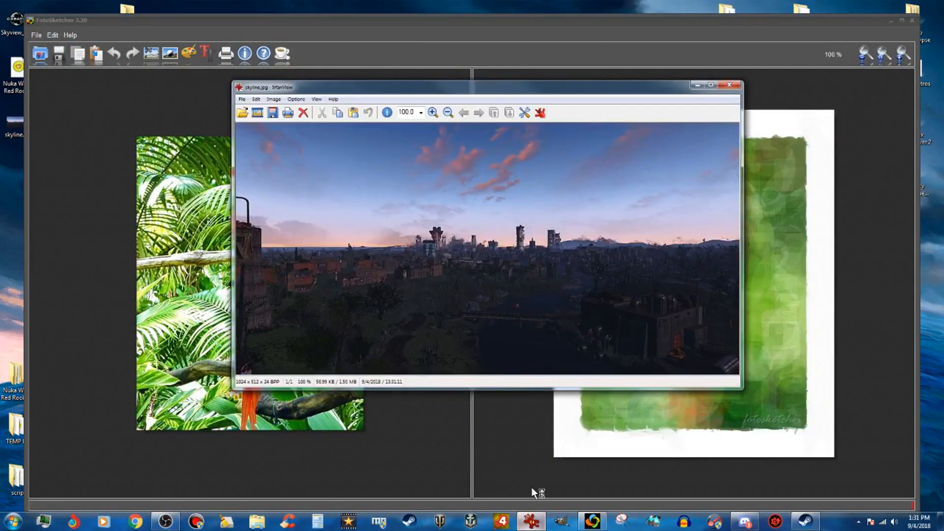
pyautogui.click(338, 113)
pyautogui.click(698, 84)
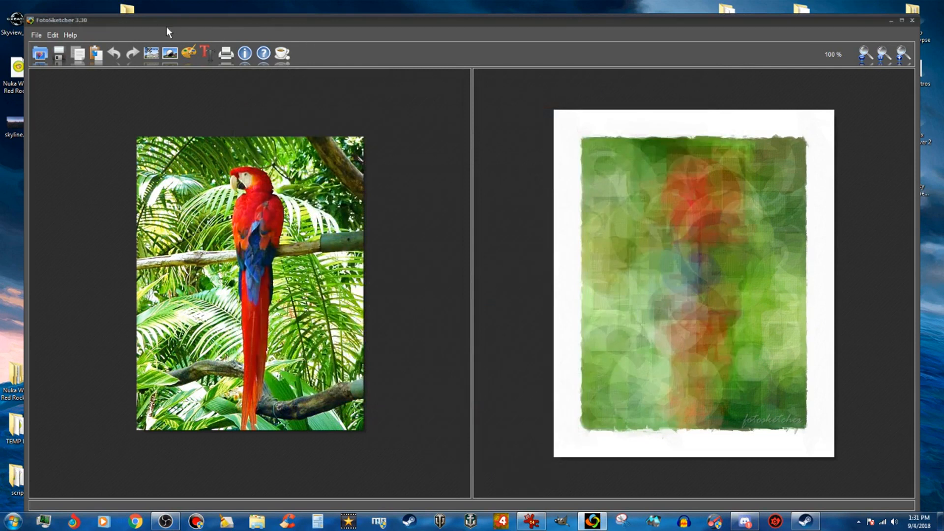
pyautogui.click(97, 54)
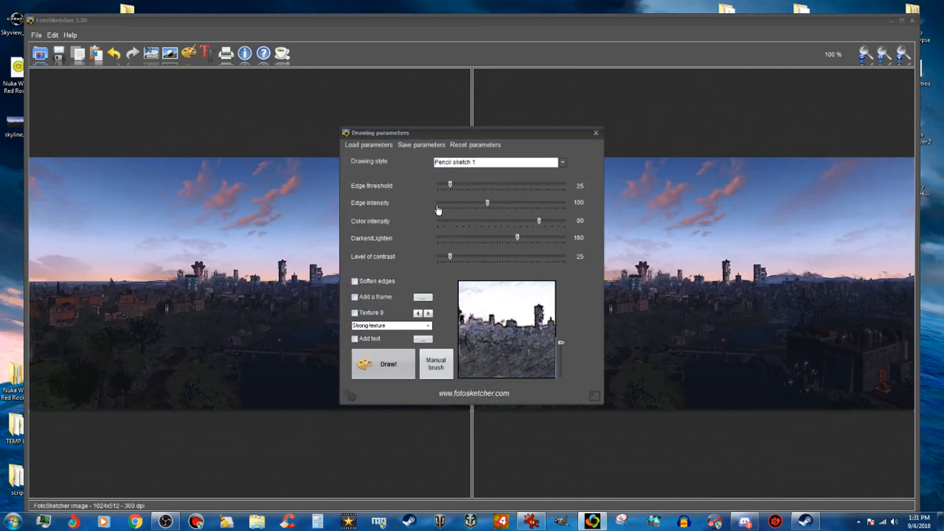
# - Try the Pencil sketch 4 drawing style and inspect the skyline in its preview
pyautogui.click(563, 163)
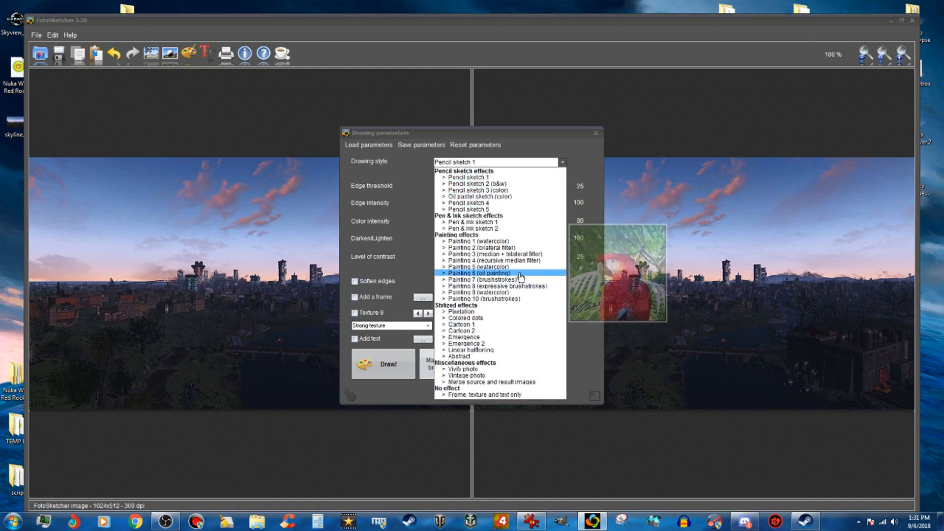
pyautogui.click(507, 203)
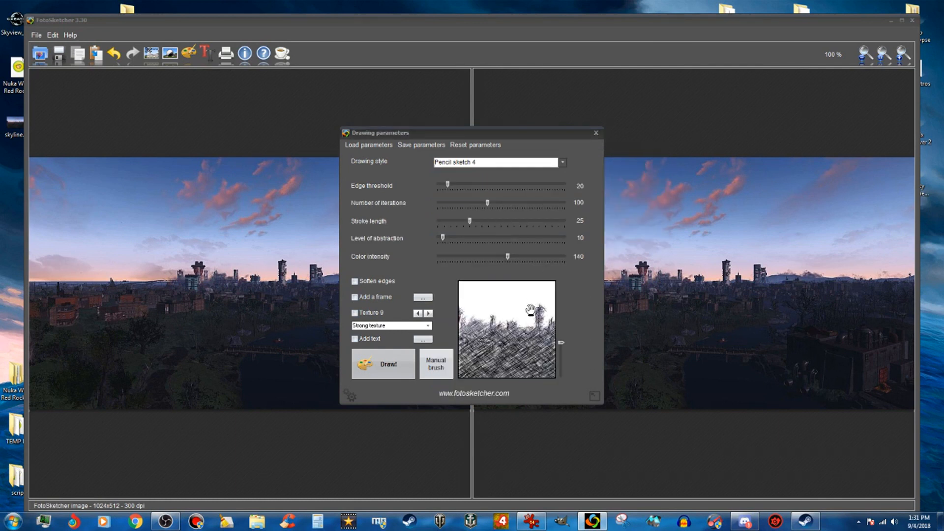
pyautogui.moveTo(523, 322); pyautogui.dragTo(496, 339)
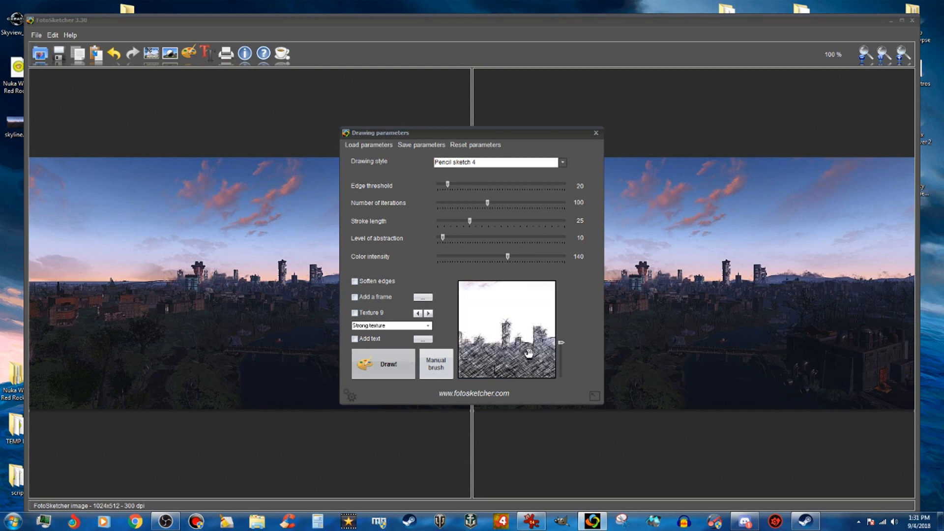
# - Draw the skyline in the Painting 6 (oil painting) style with Darken/Lighten set to 133
pyautogui.click(564, 162)
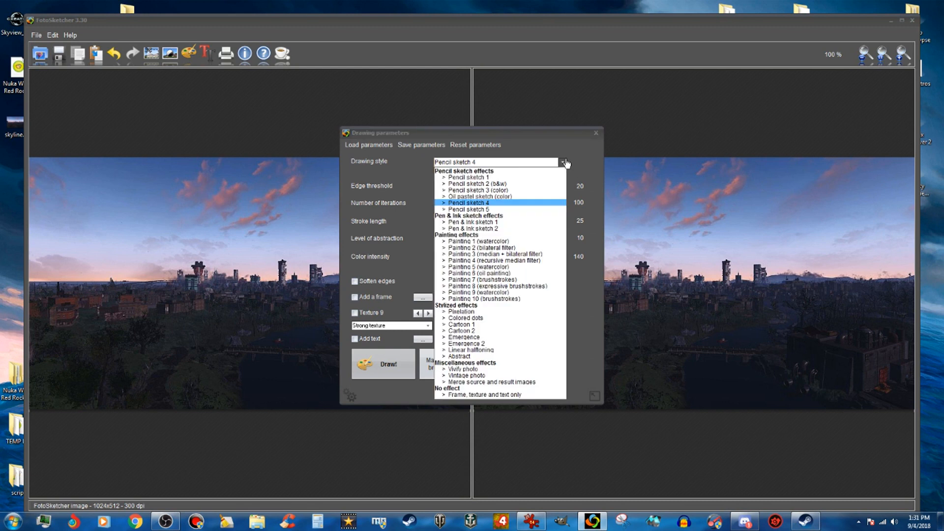
pyautogui.click(522, 273)
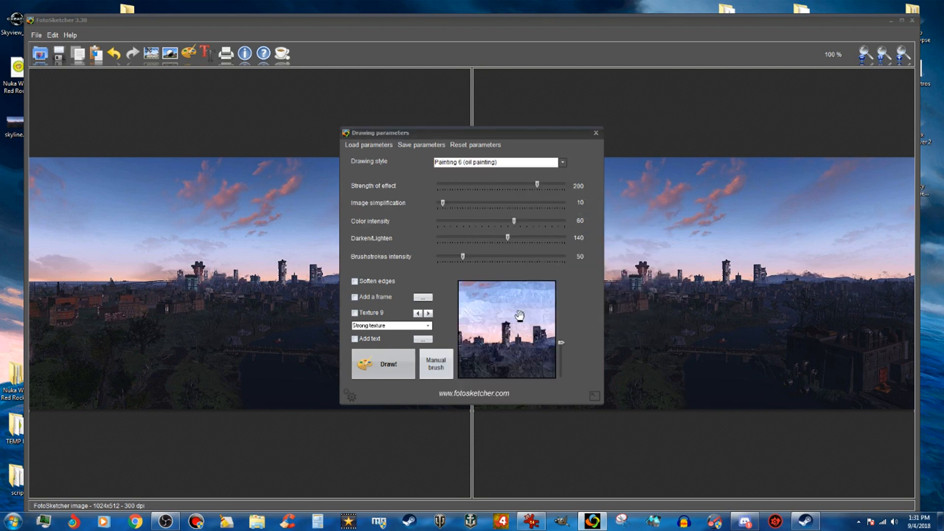
pyautogui.moveTo(512, 242)
pyautogui.mouseDown()
pyautogui.moveTo(486, 242)
pyautogui.moveTo(506, 242)
pyautogui.mouseUp()
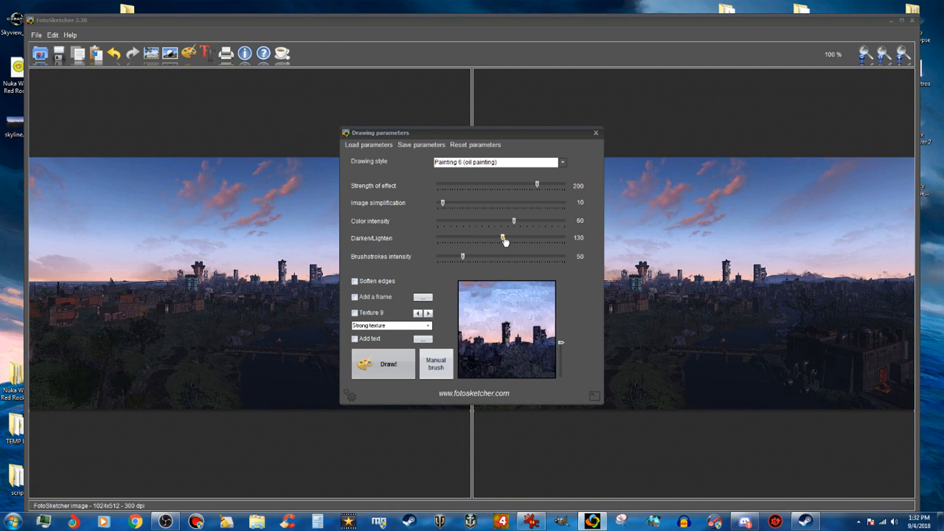
pyautogui.moveTo(506, 242); pyautogui.dragTo(507, 242)
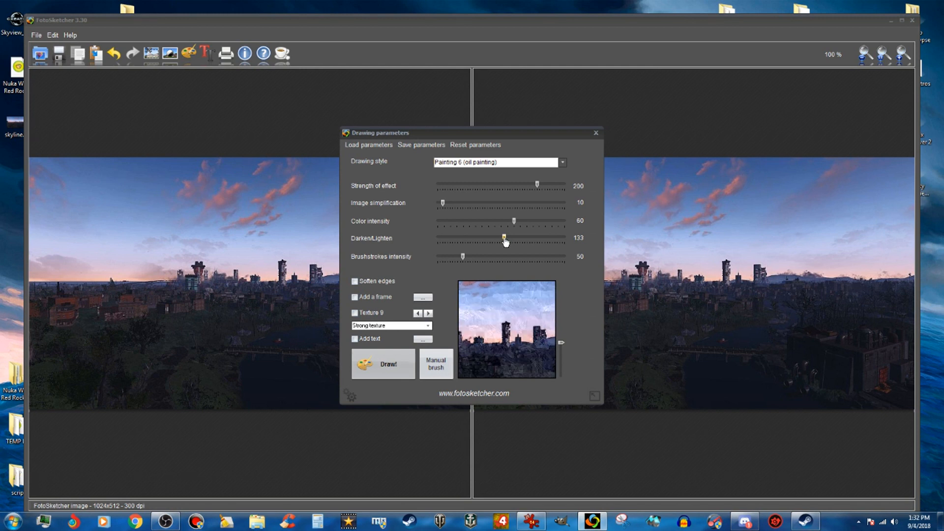
pyautogui.click(387, 364)
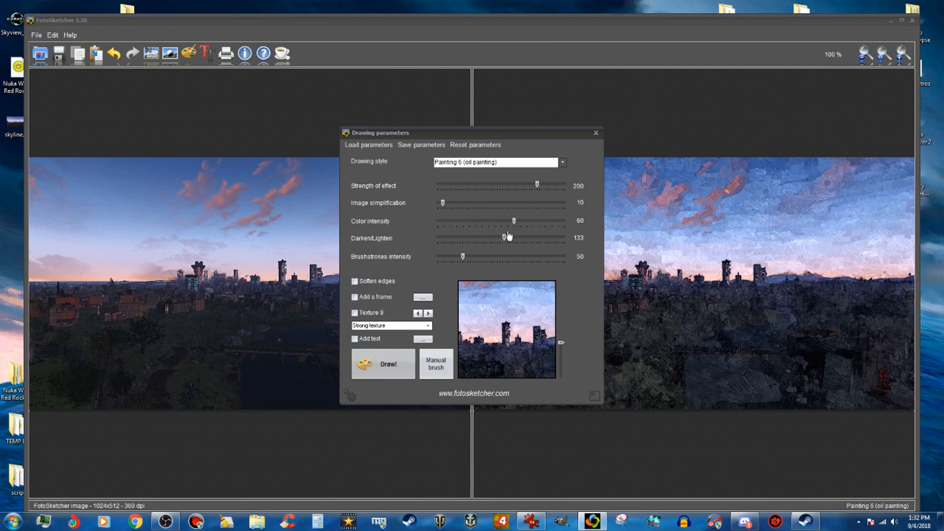
# - Set Darken/Lighten to 138 and redraw the oil painting
pyautogui.moveTo(504, 239); pyautogui.dragTo(517, 239)
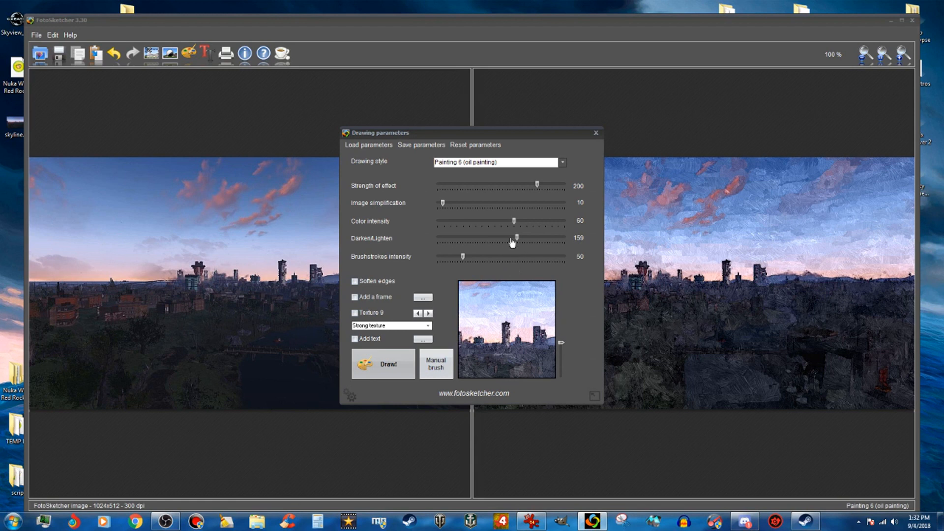
pyautogui.moveTo(520, 238); pyautogui.dragTo(502, 239)
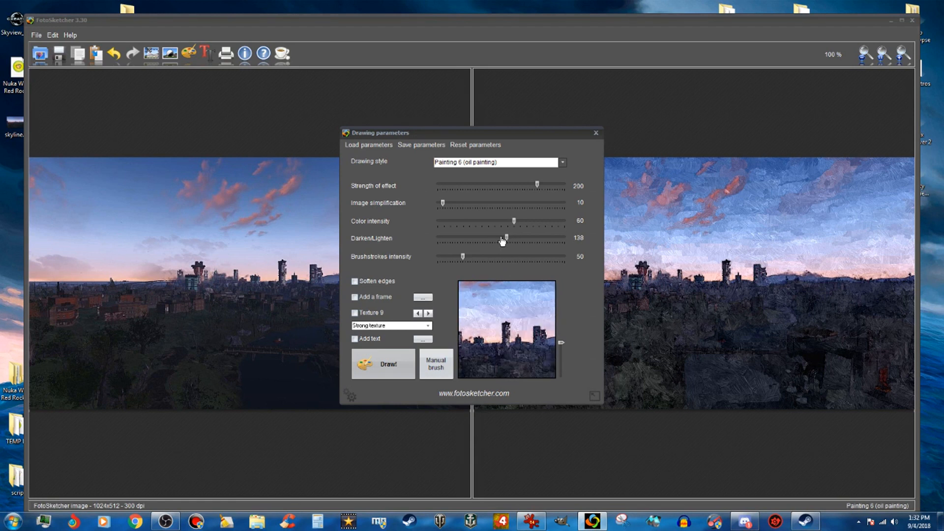
pyautogui.click(385, 364)
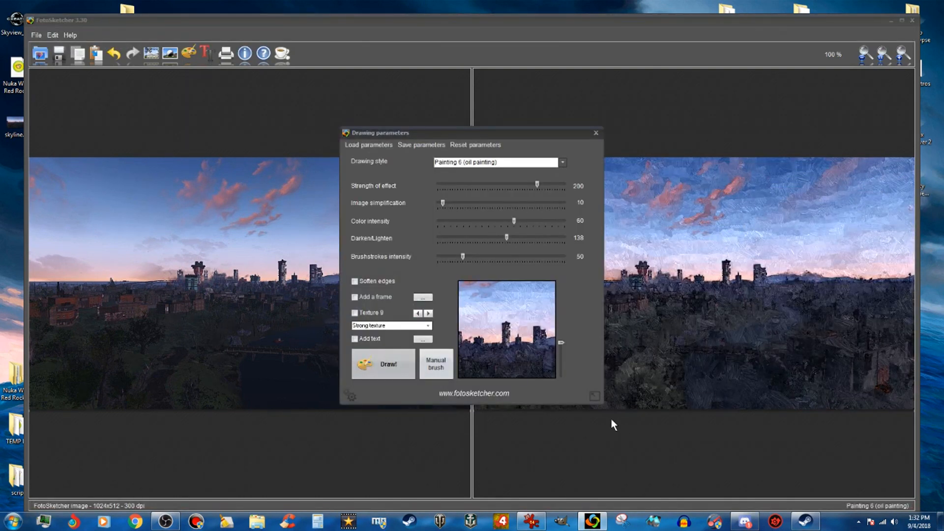
# - Set Strength of effect to 79, redraw the oil painting, and close the drawing parameters
pyautogui.moveTo(537, 185); pyautogui.dragTo(508, 185)
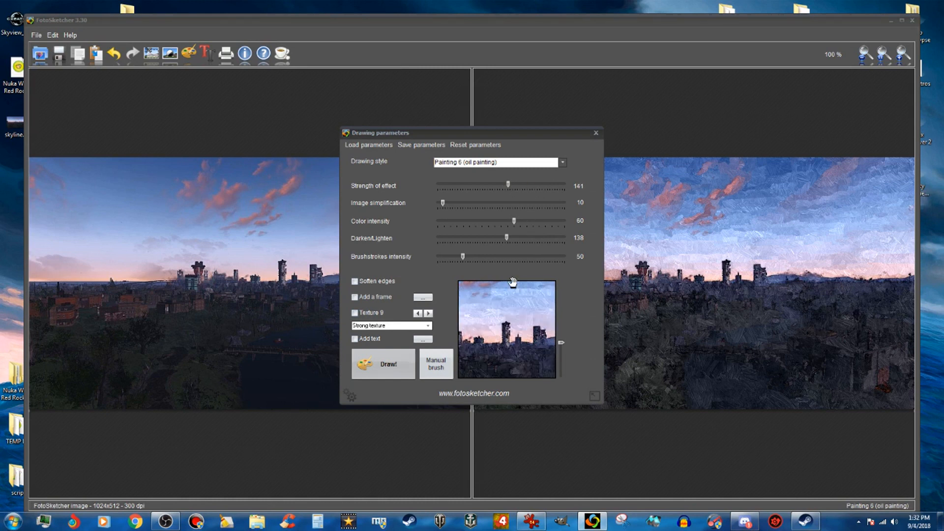
pyautogui.moveTo(508, 186); pyautogui.dragTo(477, 187)
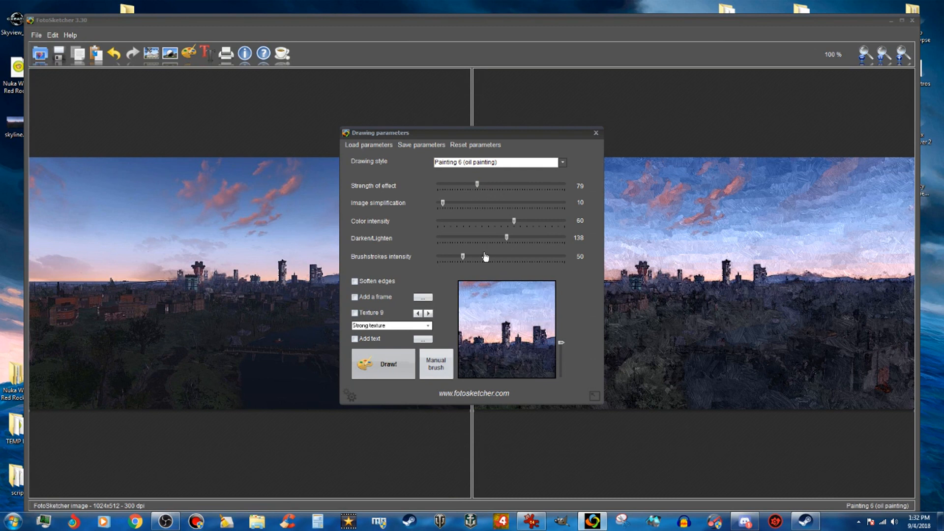
pyautogui.click(382, 365)
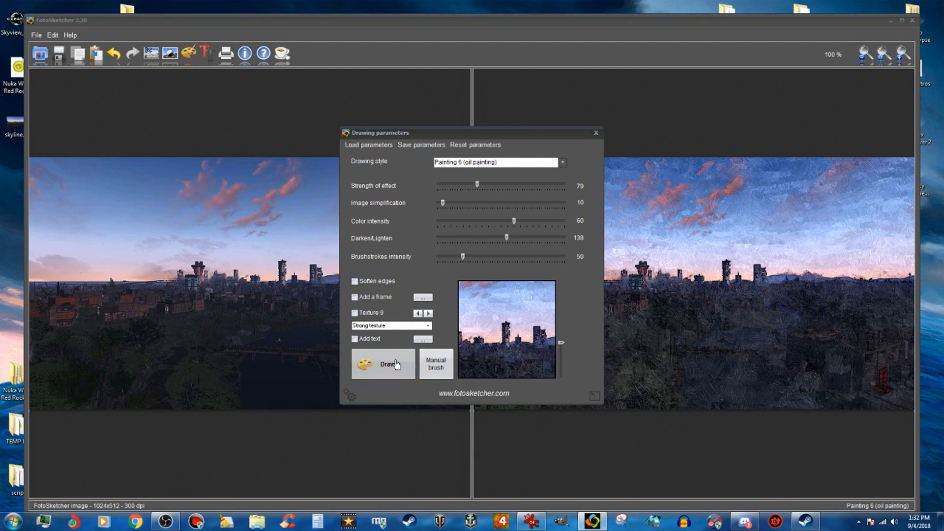
pyautogui.click(596, 130)
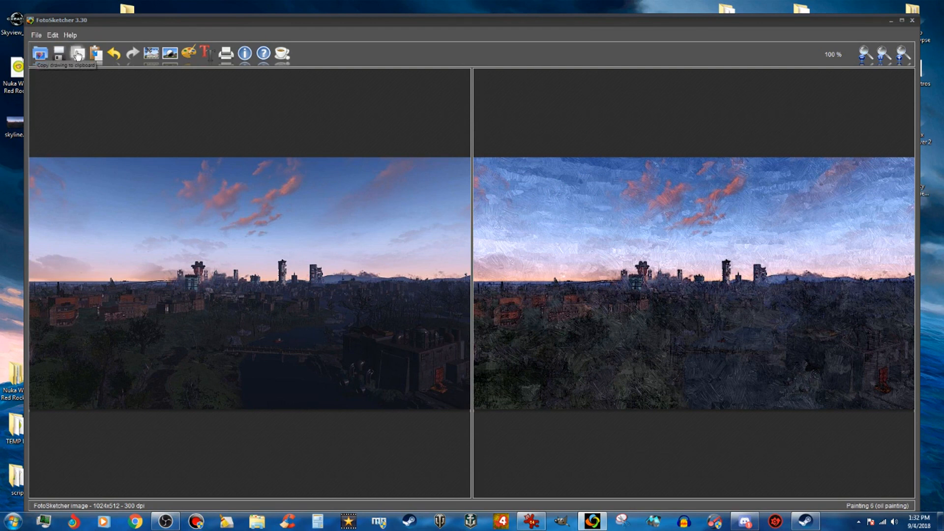
# - Save the drawing to the Desktop as a JPG image named Skyline01
pyautogui.click(36, 35)
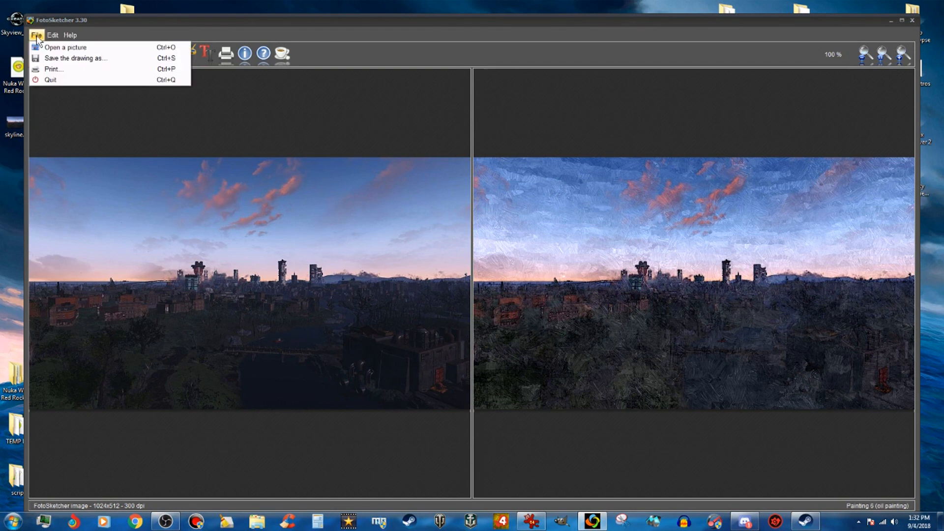
pyautogui.click(49, 59)
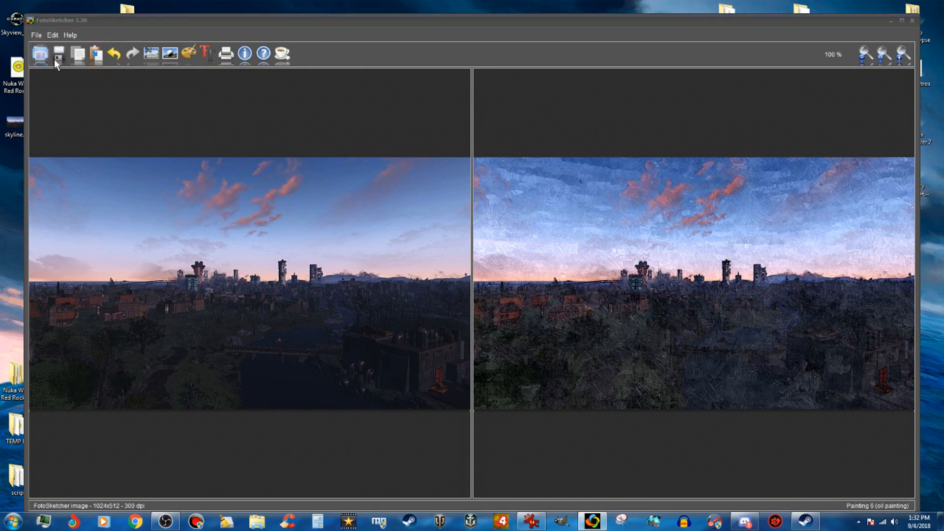
pyautogui.click(304, 180)
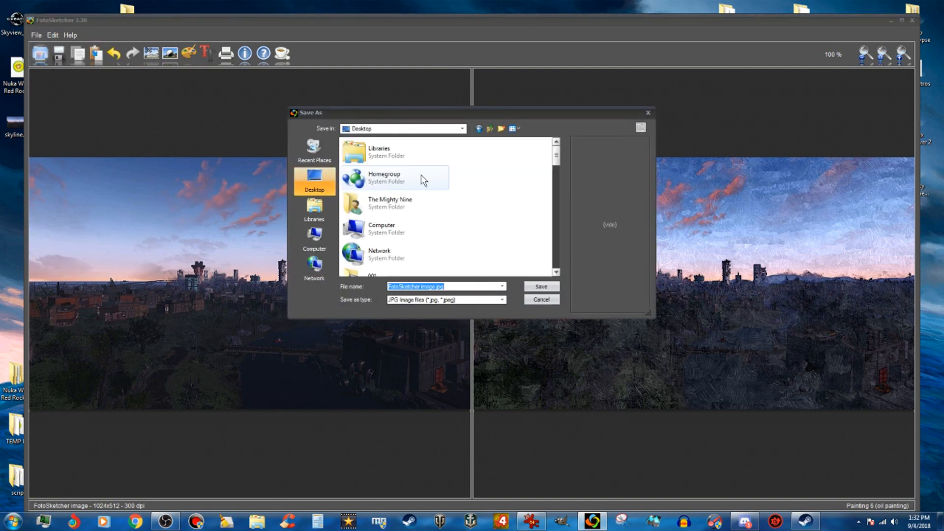
pyautogui.click(435, 223)
pyautogui.scroll(-10, 433, 221)
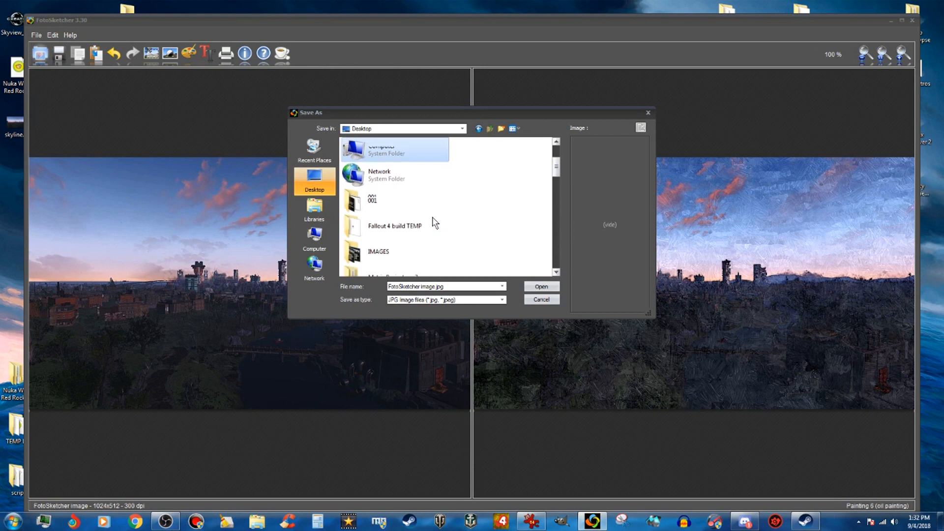
pyautogui.scroll(-10, 432, 216)
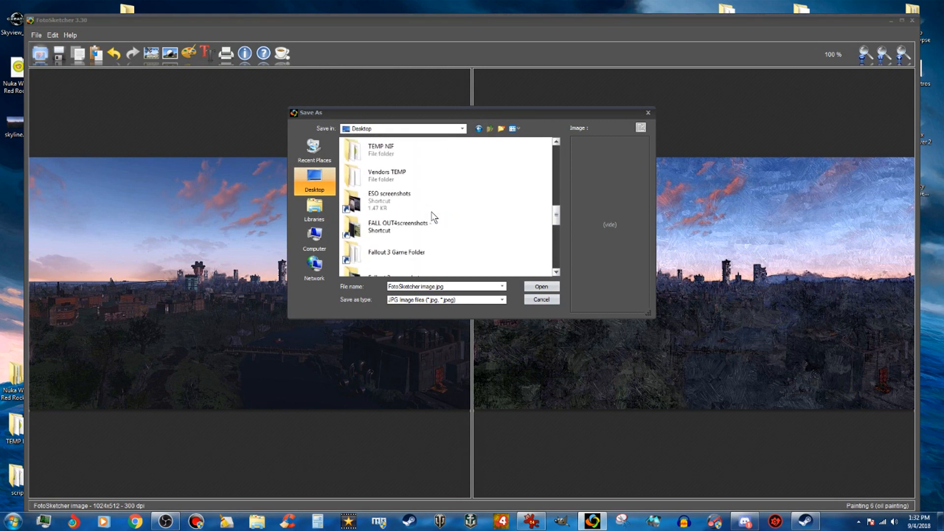
pyautogui.scroll(-2, 433, 217)
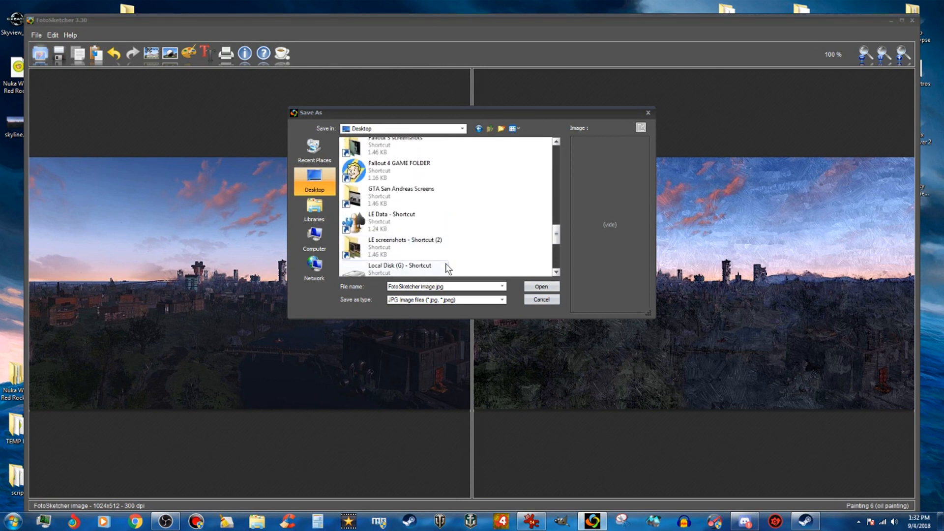
pyautogui.click(446, 287)
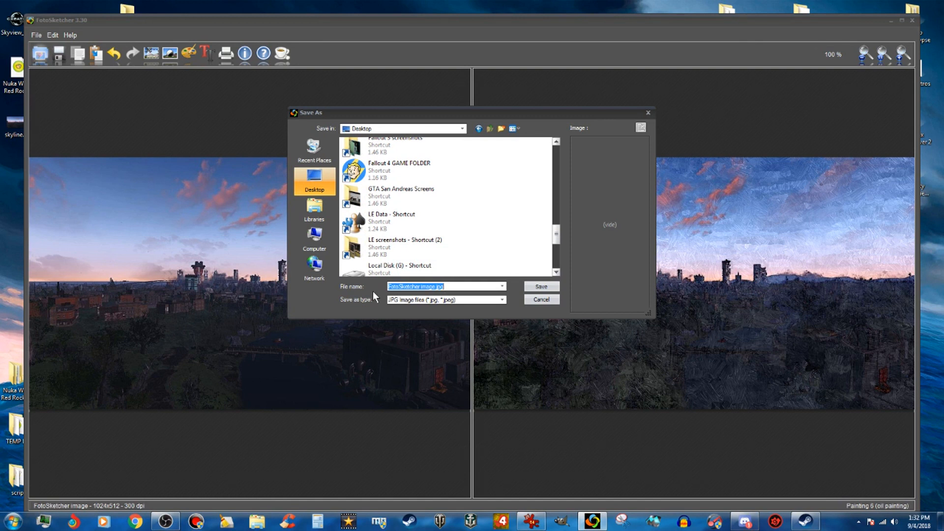
pyautogui.write('Sky')
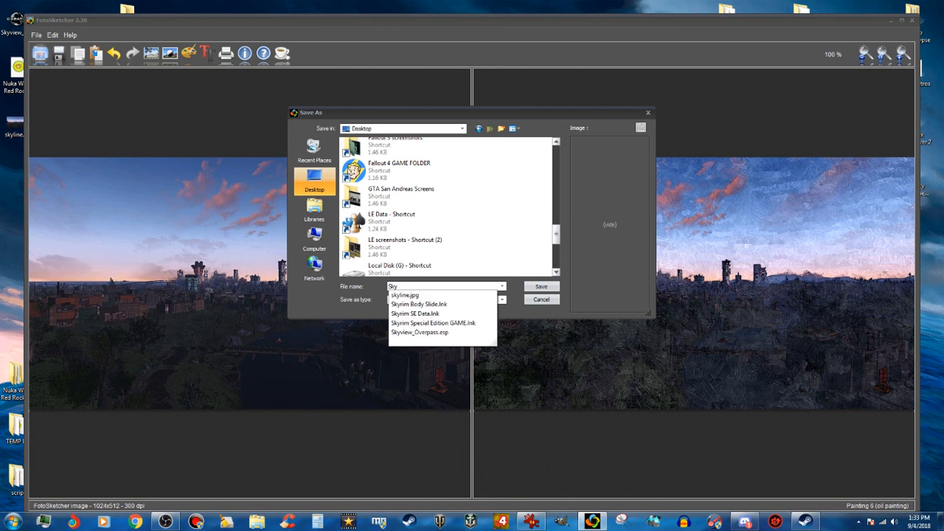
pyautogui.write('line')
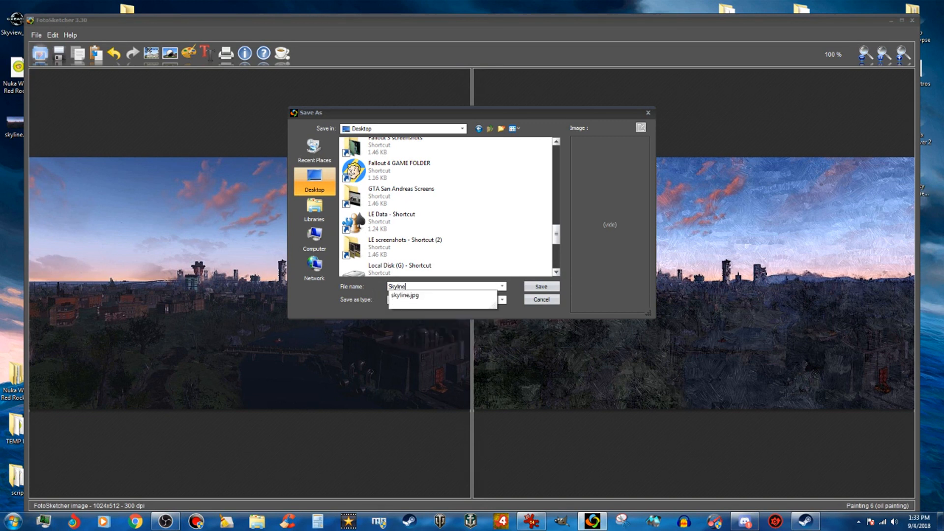
pyautogui.write('01')
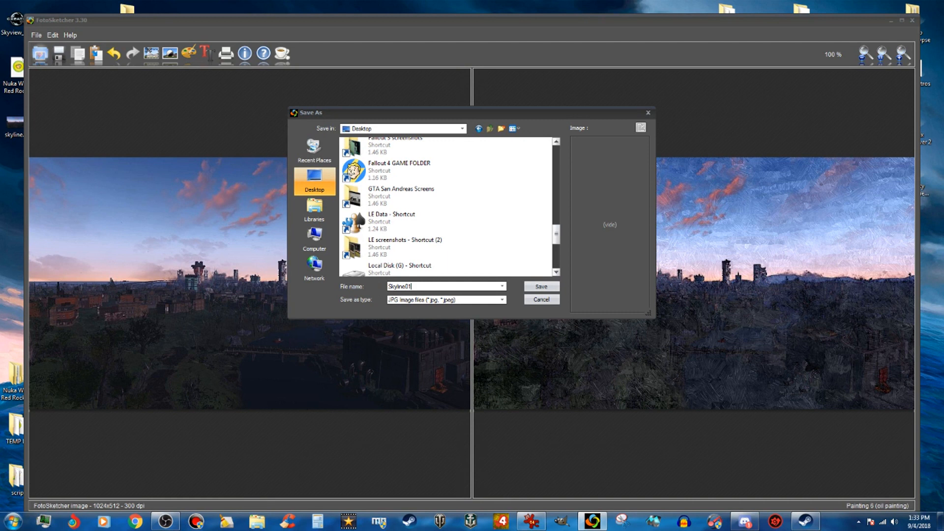
pyautogui.click(540, 287)
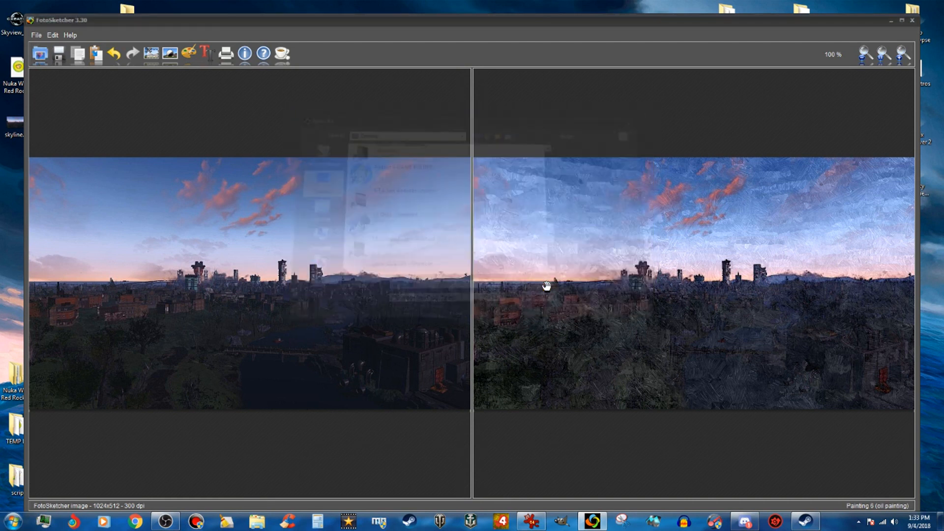
# - Close FotoSketcher, open Skyline01.jpg from the desktop in IrfanView, and minimize its window
pyautogui.click(914, 19)
pyautogui.doubleClick(27, 177)
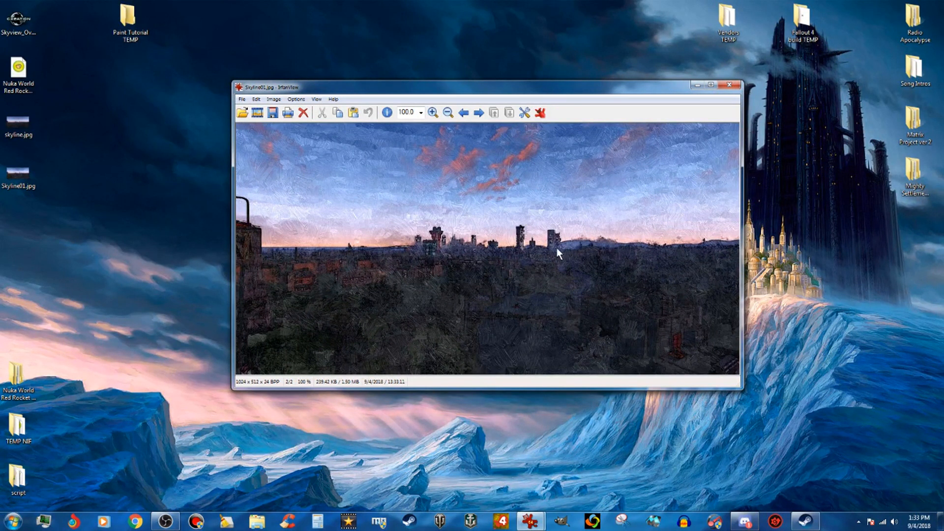
pyautogui.click(697, 88)
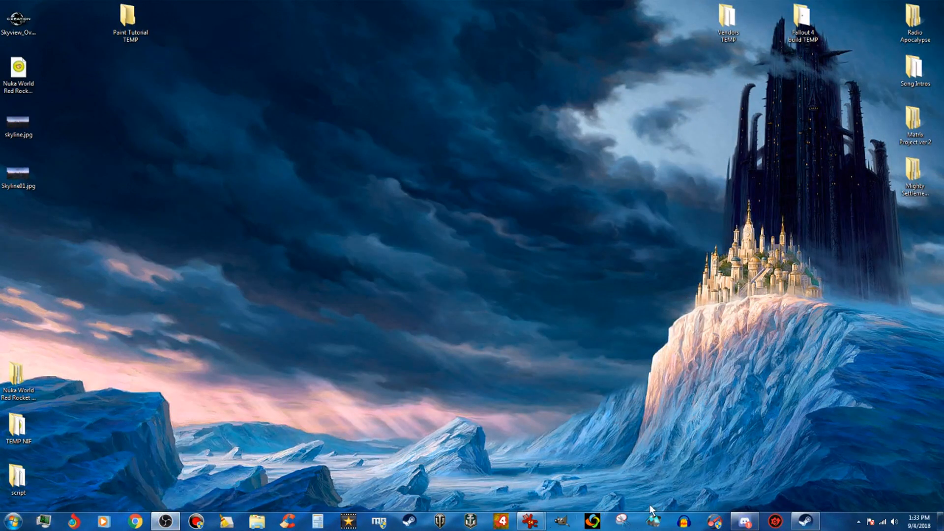
# - Switch to GIMP and create a new blank image 1024 px wide and 512 px high
pyautogui.click(566, 524)
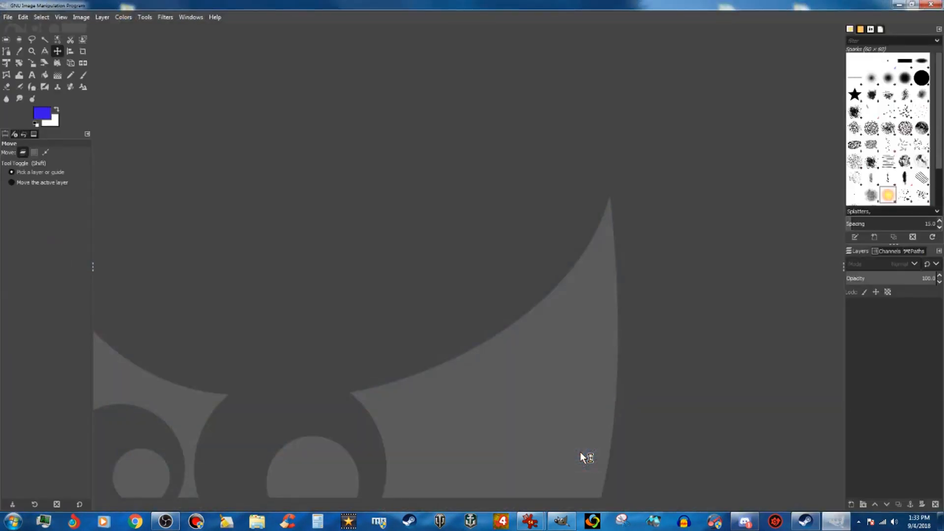
pyautogui.click(8, 21)
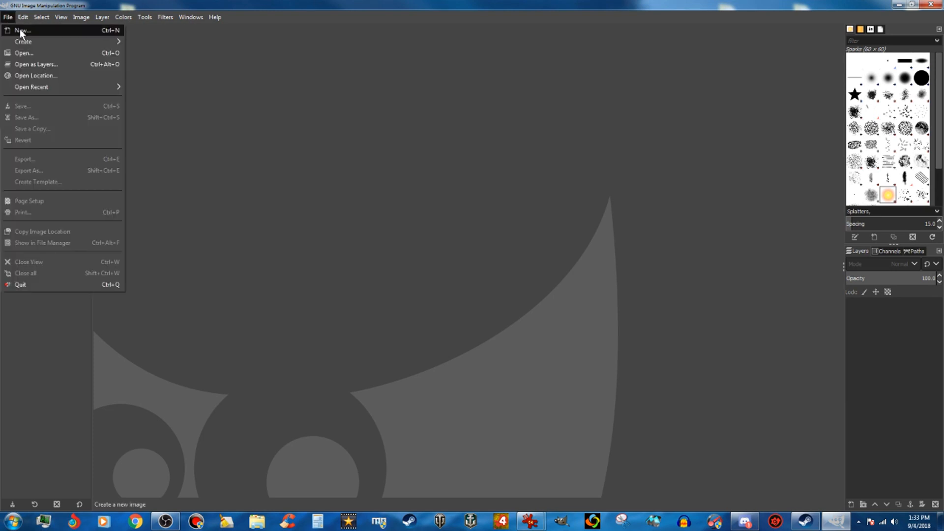
pyautogui.click(19, 28)
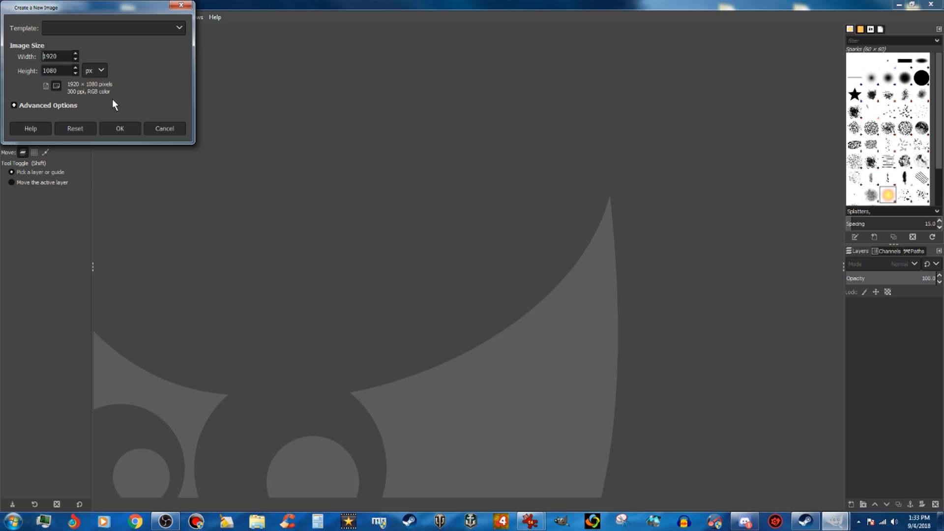
pyautogui.doubleClick(61, 57)
pyautogui.write('1024')
pyautogui.press('Tab')
pyautogui.write('5')
pyautogui.click(121, 131)
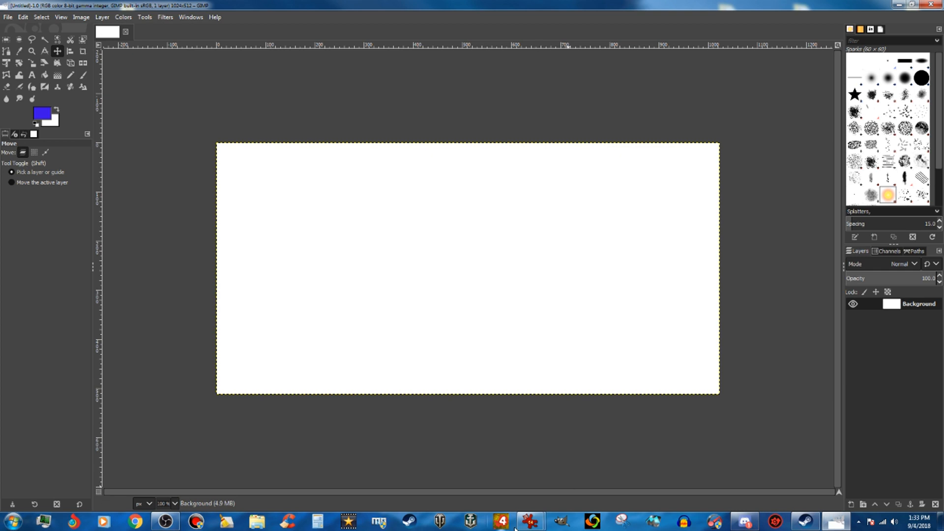
# - Copy the Skyline01.jpg painting to the clipboard in IrfanView and return to GIMP
pyautogui.click(544, 522)
pyautogui.click(560, 487)
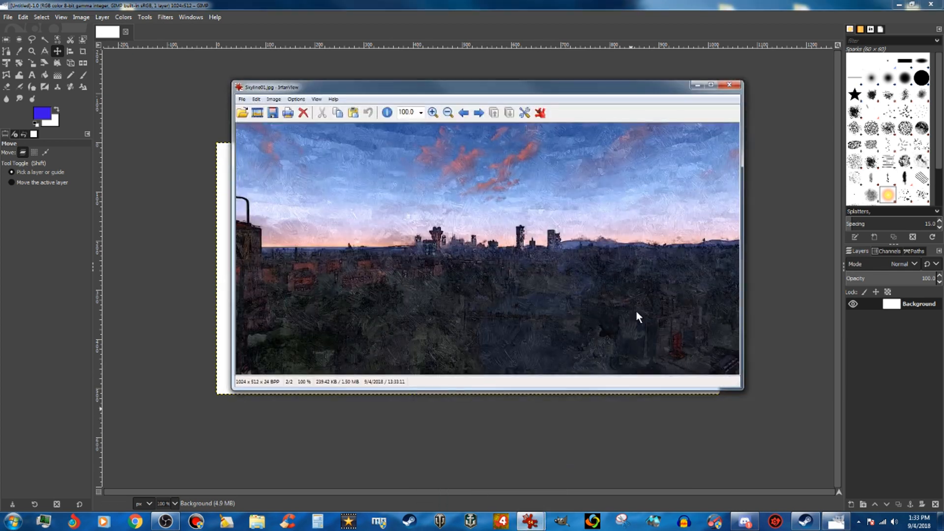
pyautogui.click(338, 114)
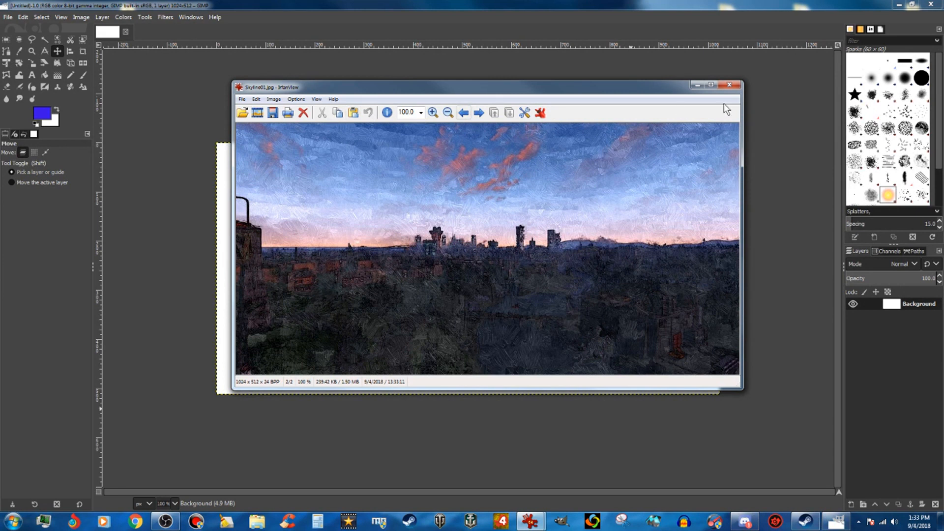
pyautogui.click(698, 85)
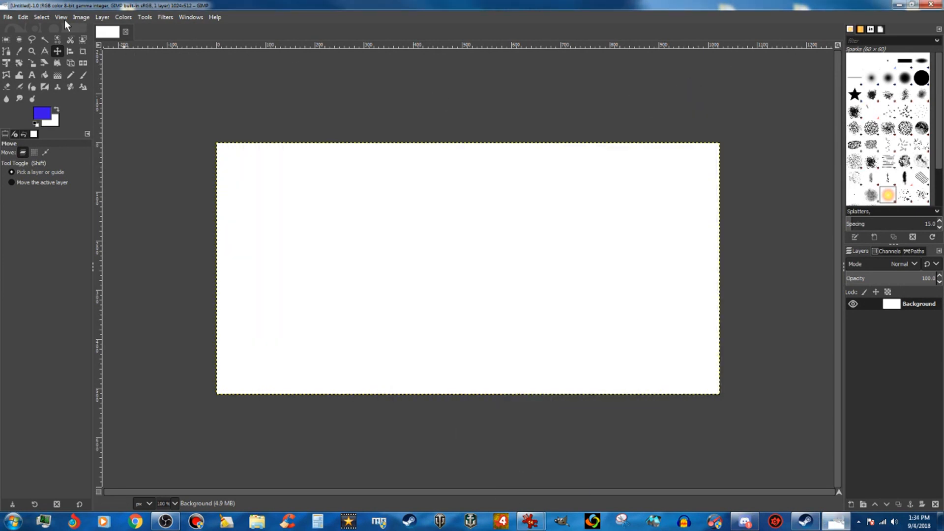
# - Paste the painting into the blank image and anchor the floating selection to the Background layer
pyautogui.click(22, 18)
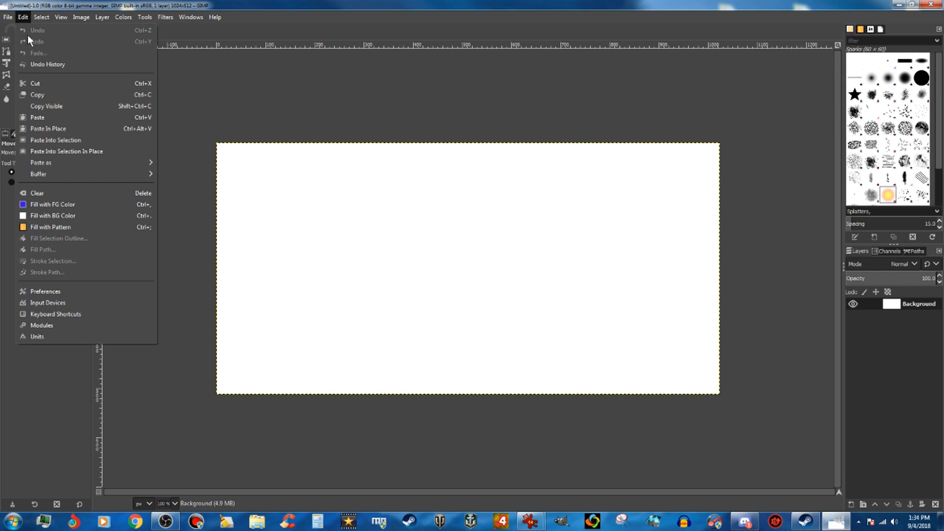
pyautogui.click(36, 116)
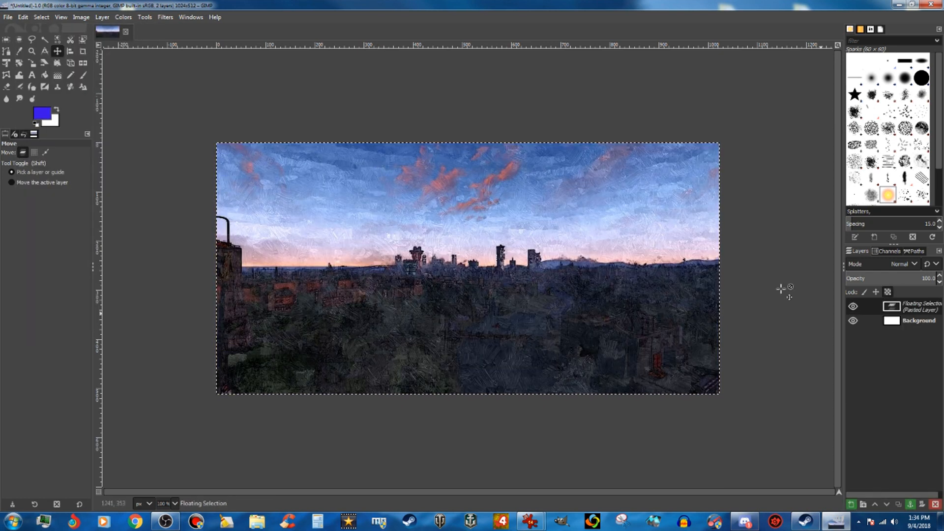
pyautogui.click(917, 307)
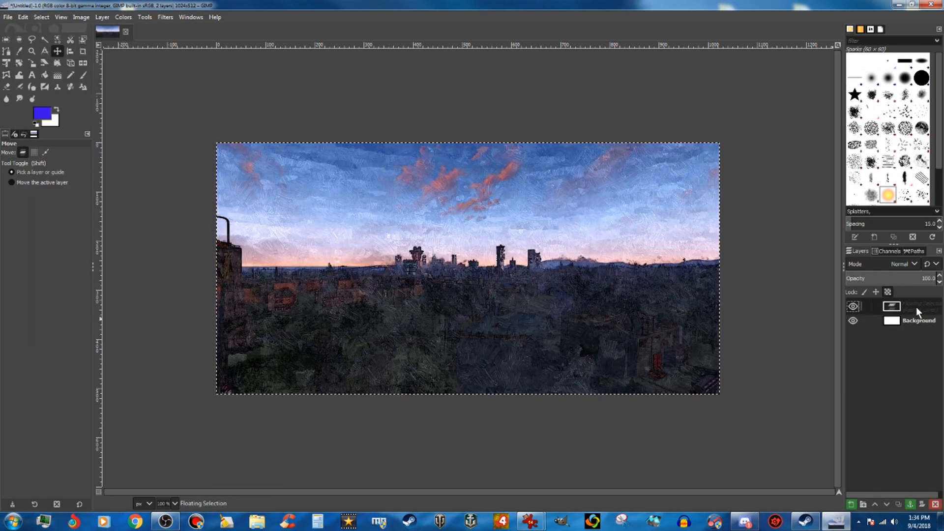
pyautogui.click(911, 505)
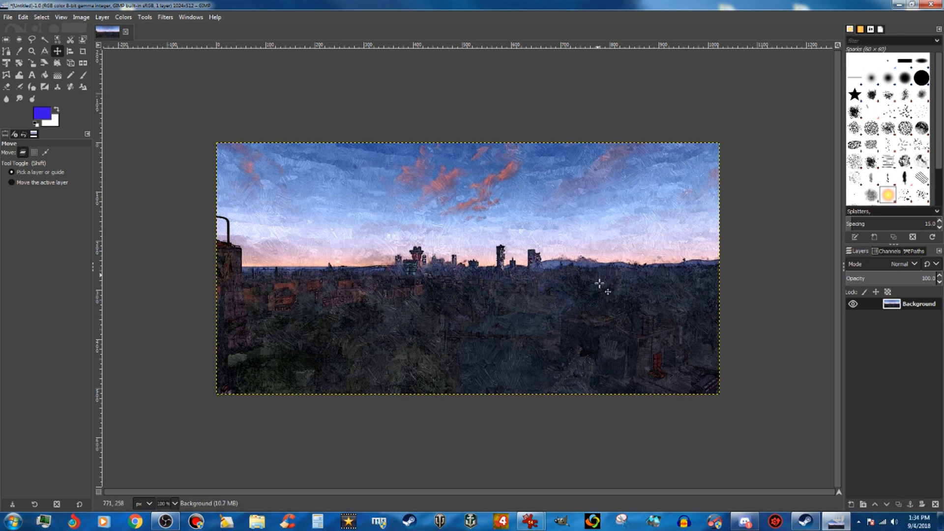
# - Start exporting the image with the Desktop's Paint Tutorial TEMP folder as the destination
pyautogui.click(7, 18)
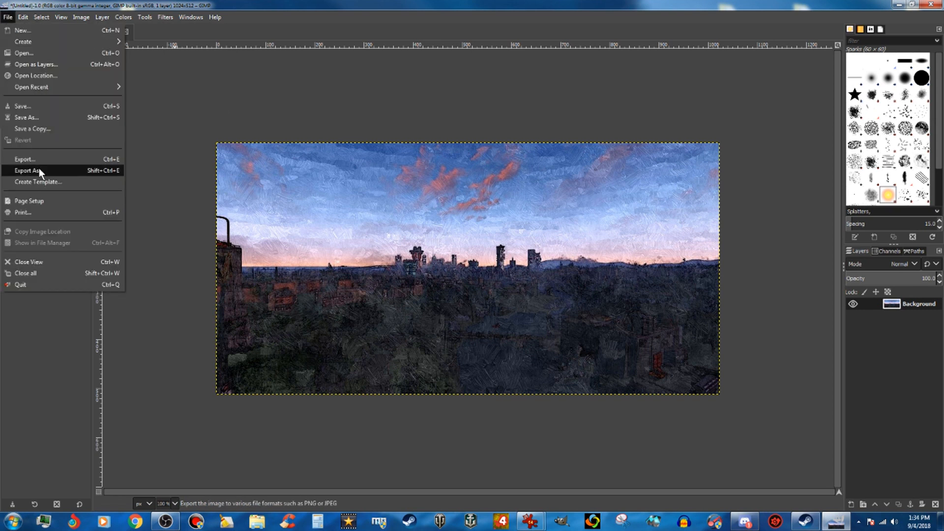
pyautogui.click(39, 170)
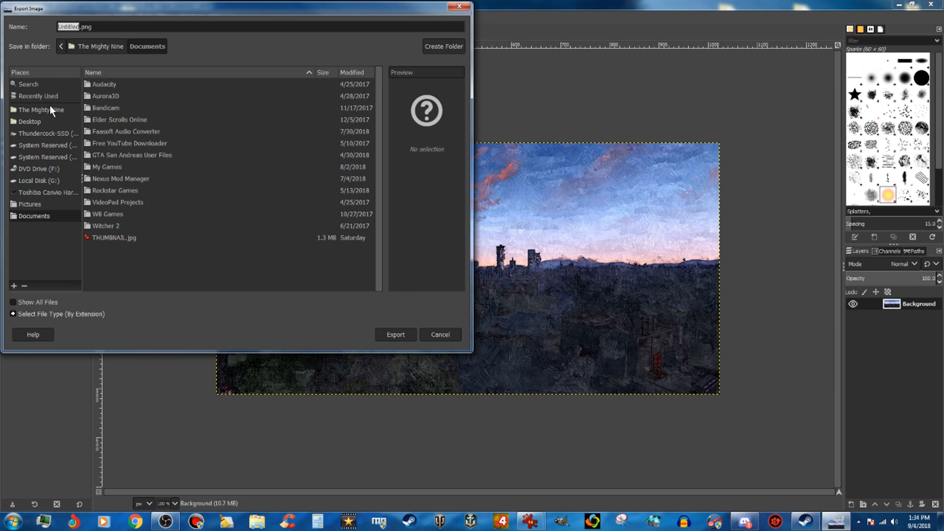
pyautogui.click(30, 122)
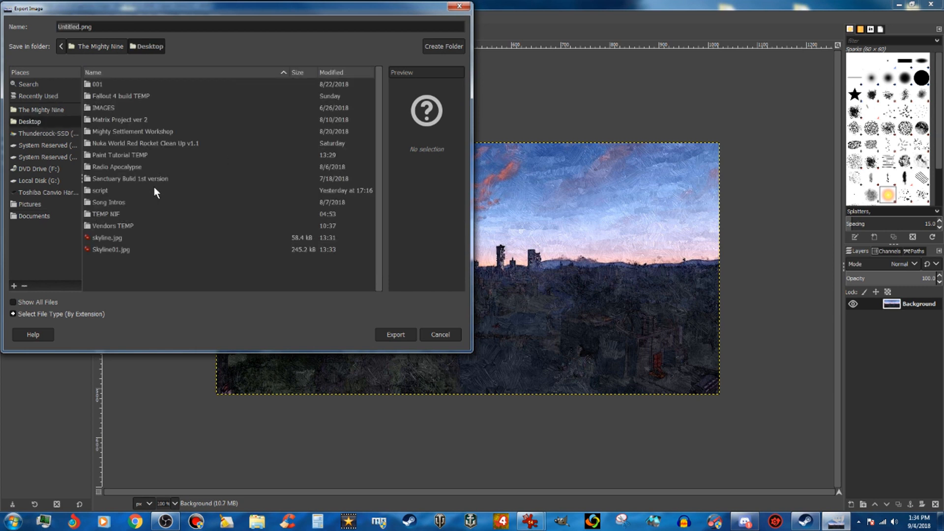
pyautogui.click(126, 155)
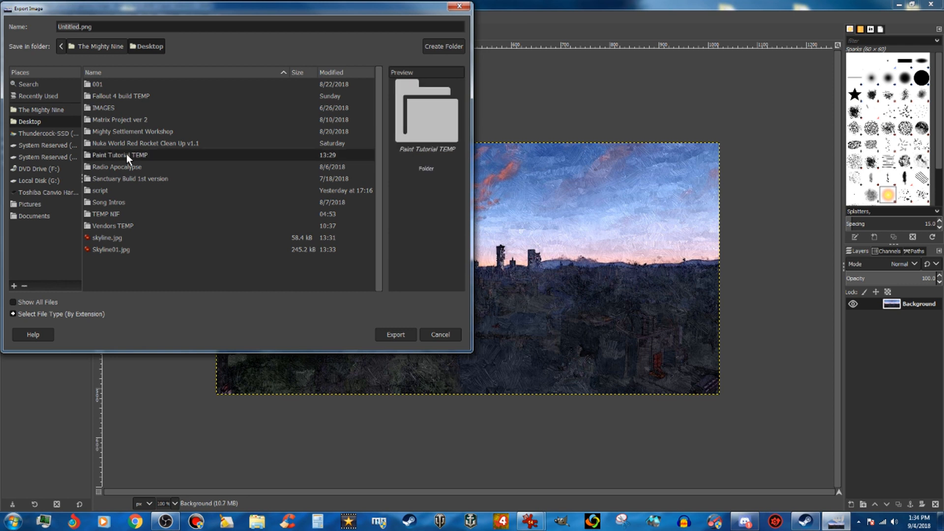
pyautogui.doubleClick(125, 154)
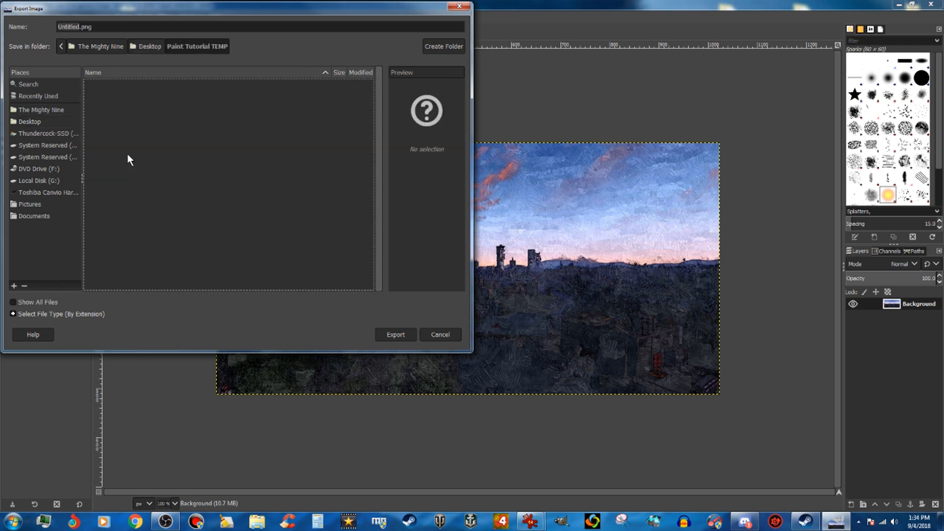
# - Name the export file Skyline.dds and proceed to the DDS save options
pyautogui.moveTo(99, 28); pyautogui.dragTo(27, 26)
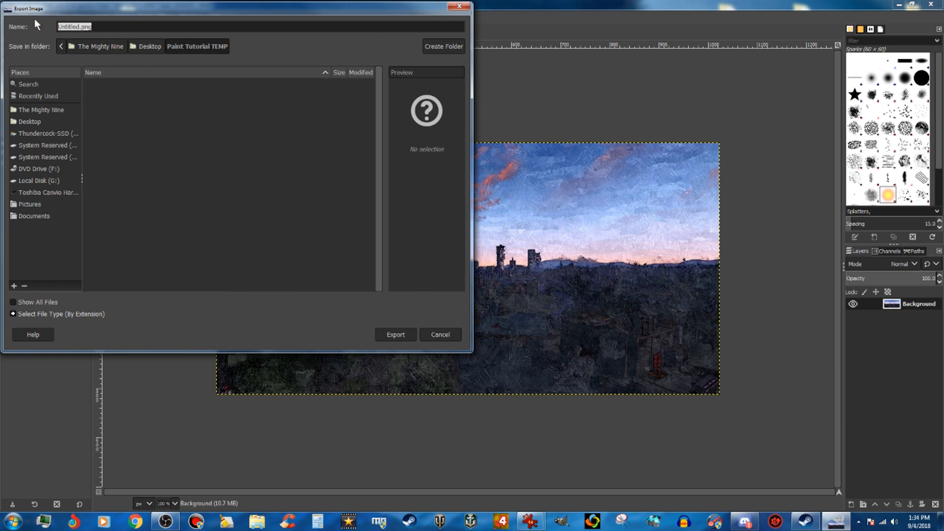
pyautogui.write('Skyline.DD')
pyautogui.press('BackSpace')
pyautogui.press('BackSpace')
pyautogui.write('dds')
pyautogui.click(403, 336)
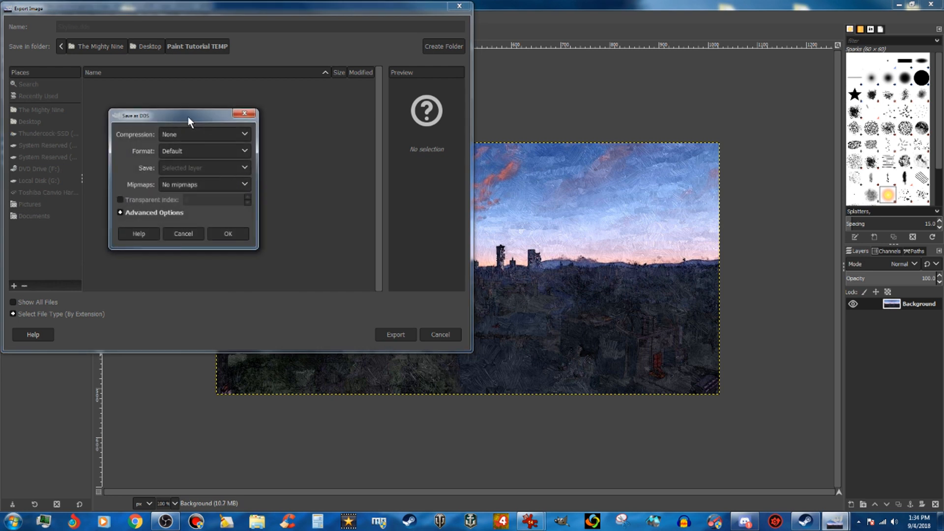
# - Export the DDS texture with generated mipmaps and BC3 / DXT5 compression, and quit GIMP, discarding the unsaved changes
pyautogui.click(244, 183)
pyautogui.click(222, 198)
pyautogui.click(241, 132)
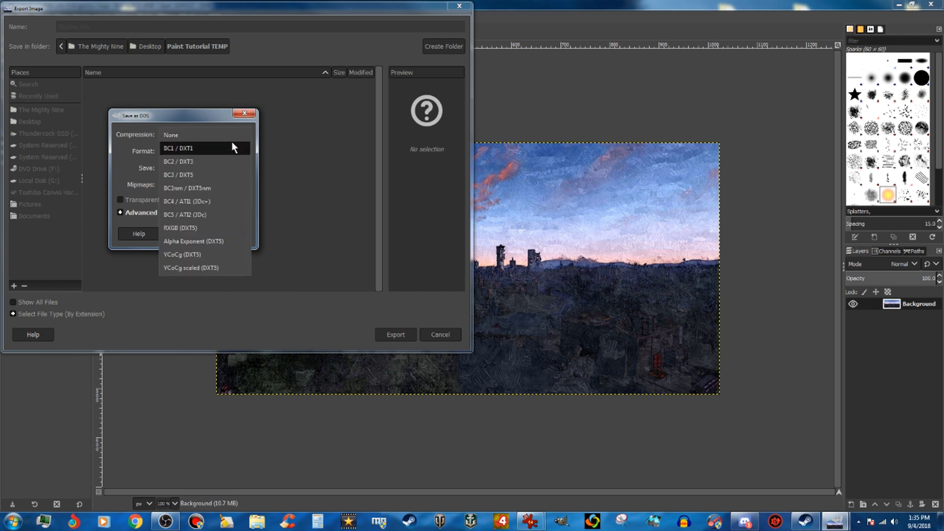
pyautogui.click(212, 174)
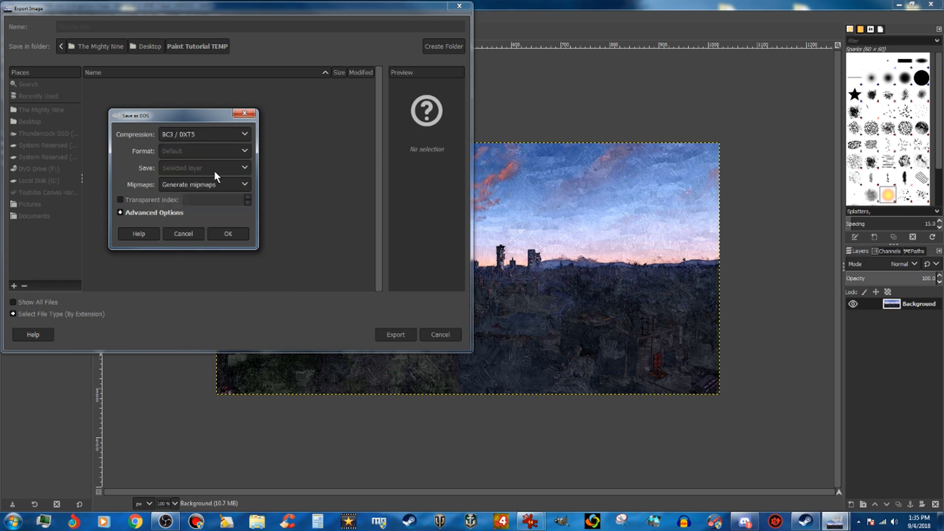
pyautogui.click(229, 233)
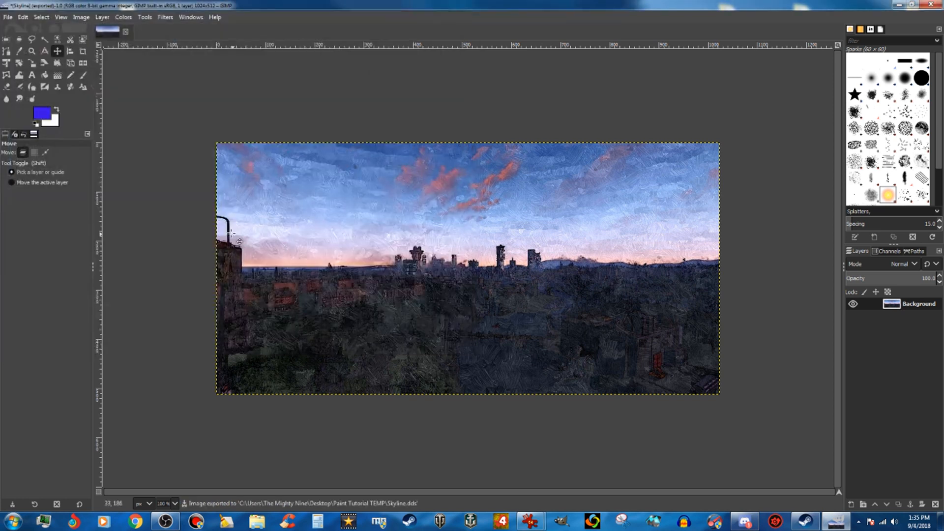
pyautogui.click(931, 5)
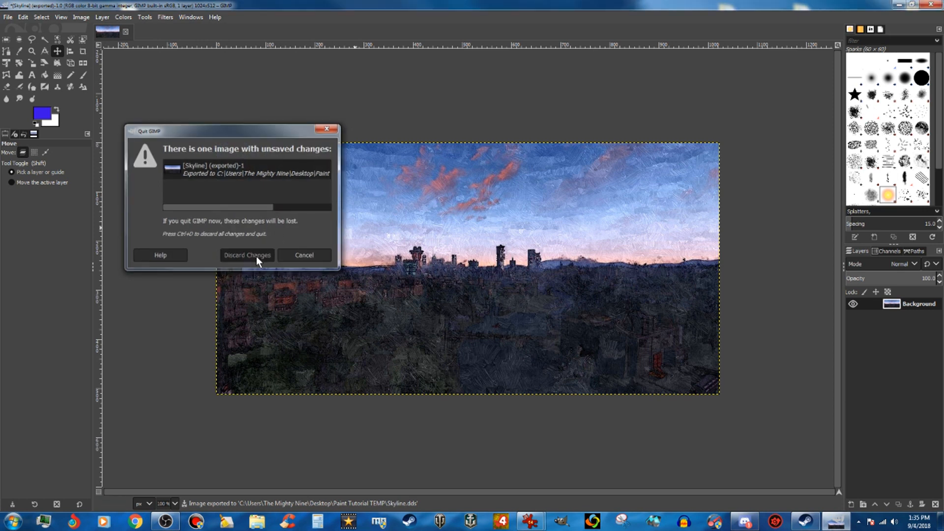
pyautogui.click(248, 255)
# - Check the Desktop's Paint Tutorial TEMP folder for the exported Skyline.dds file and close the folder
pyautogui.doubleClick(135, 25)
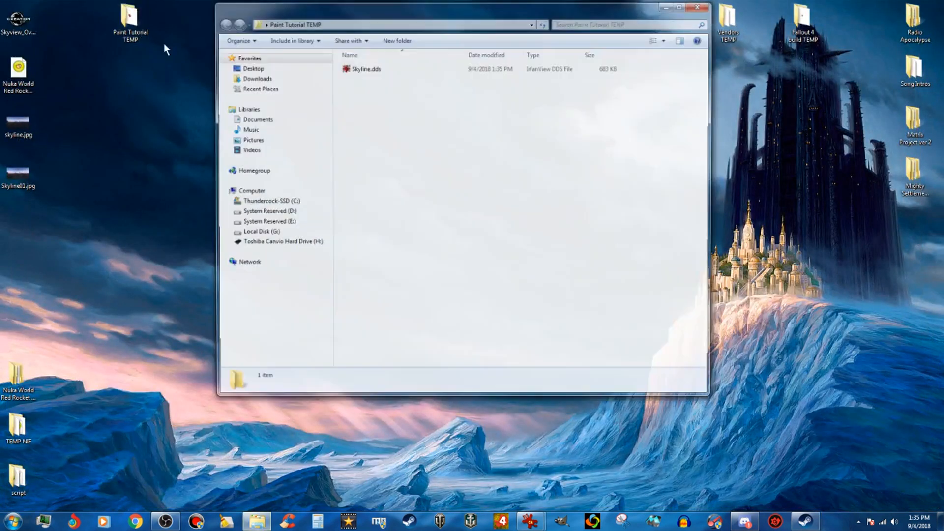
pyautogui.click(383, 70)
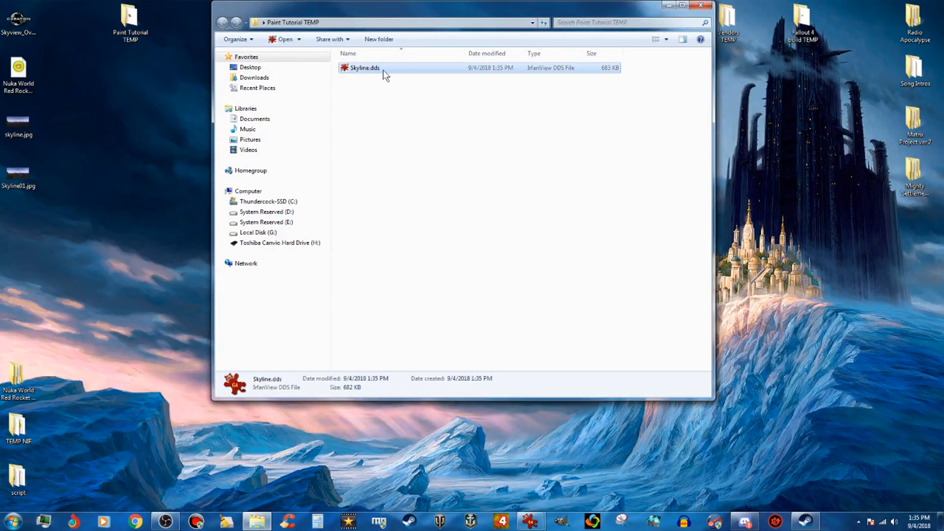
pyautogui.click(445, 155)
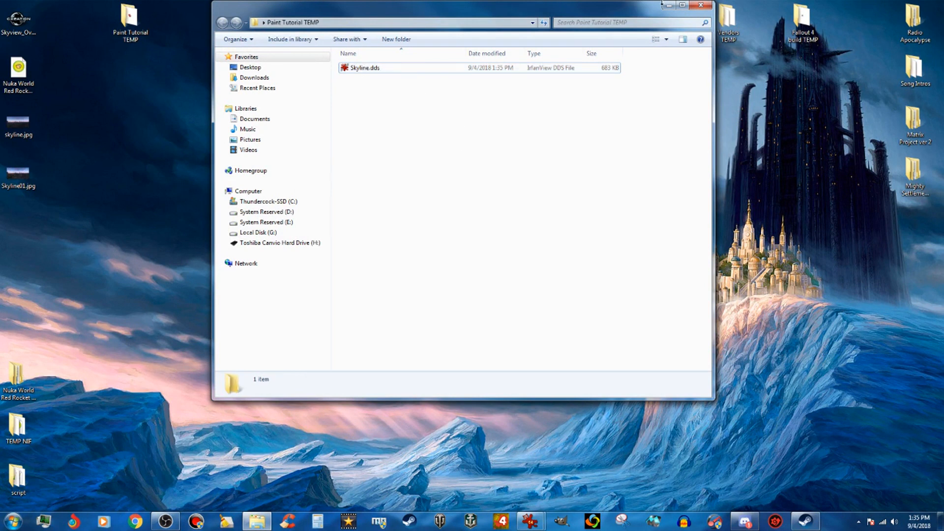
pyautogui.click(701, 5)
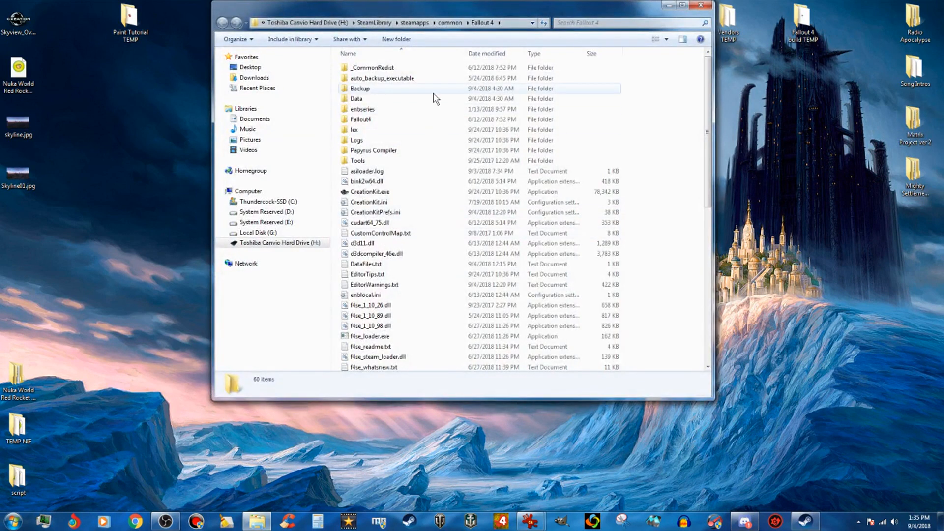
# - Create a folder named PaintTutorial inside the textures folder of Fallout 4's Data directory
pyautogui.doubleClick(385, 100)
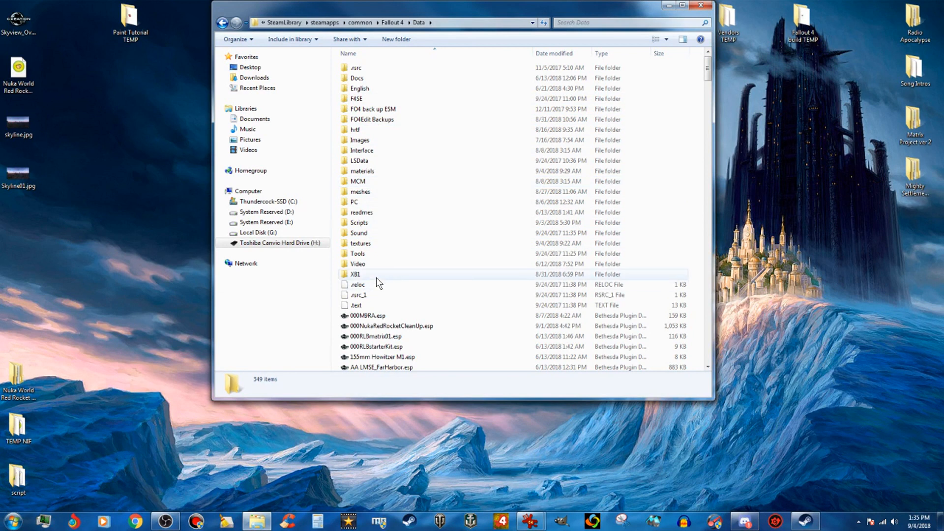
pyautogui.doubleClick(383, 243)
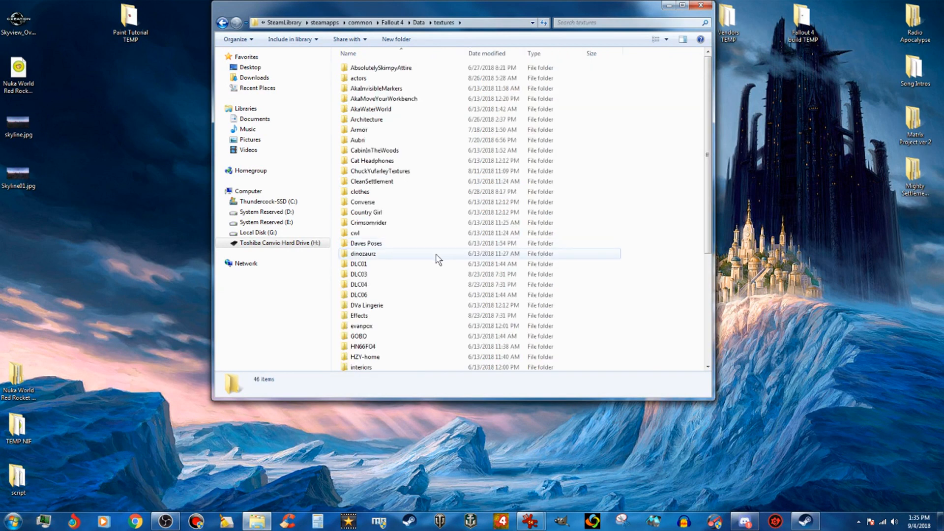
pyautogui.click(408, 39)
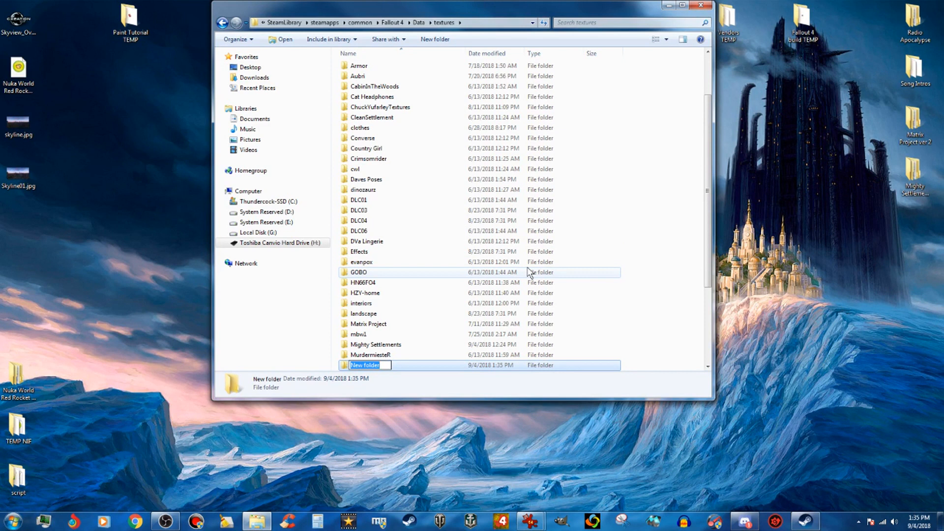
pyautogui.write('PaintTutorial')
pyautogui.click(531, 314)
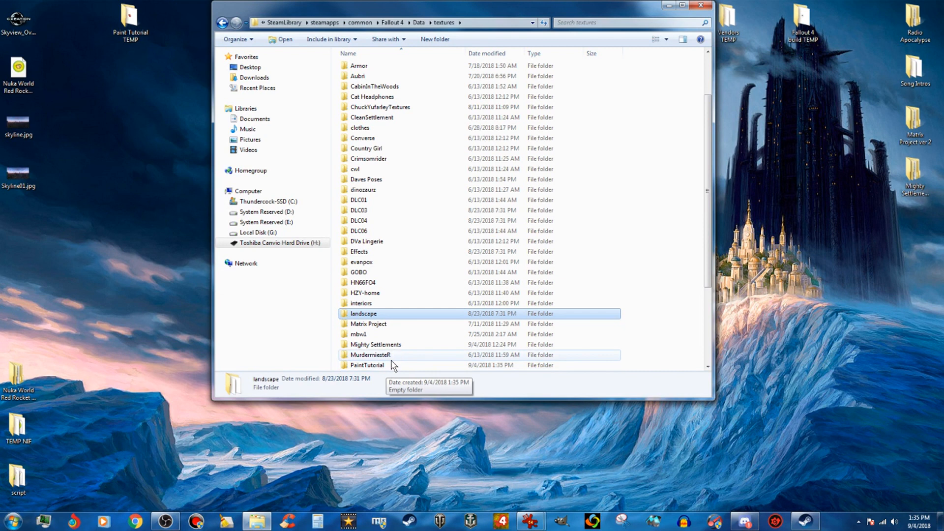
# - Create a folder named PaintTutorial inside the meshes folder of the Data directory
pyautogui.click(417, 22)
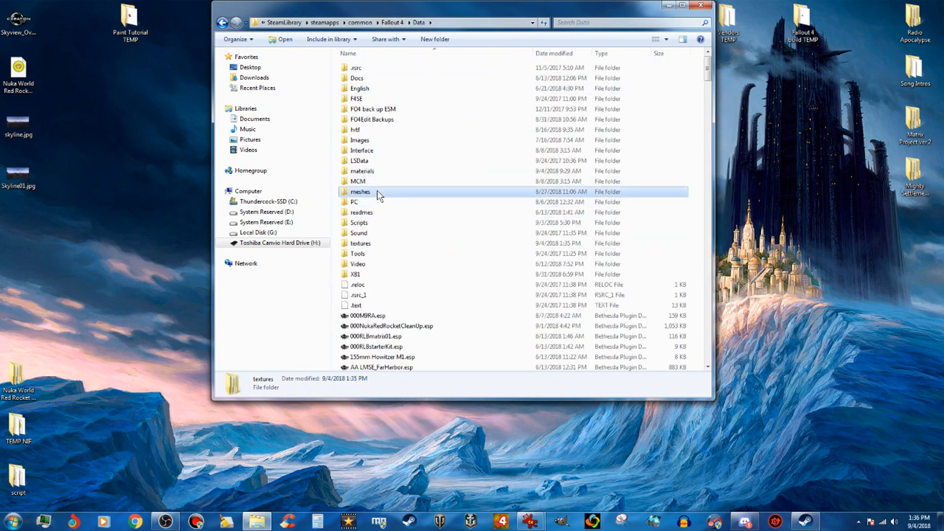
pyautogui.doubleClick(377, 191)
pyautogui.click(396, 39)
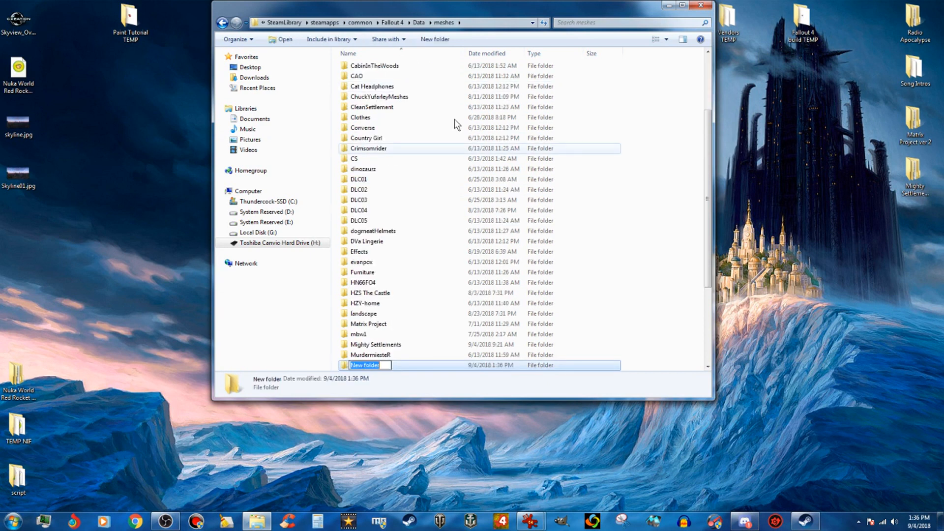
pyautogui.write('Pa')
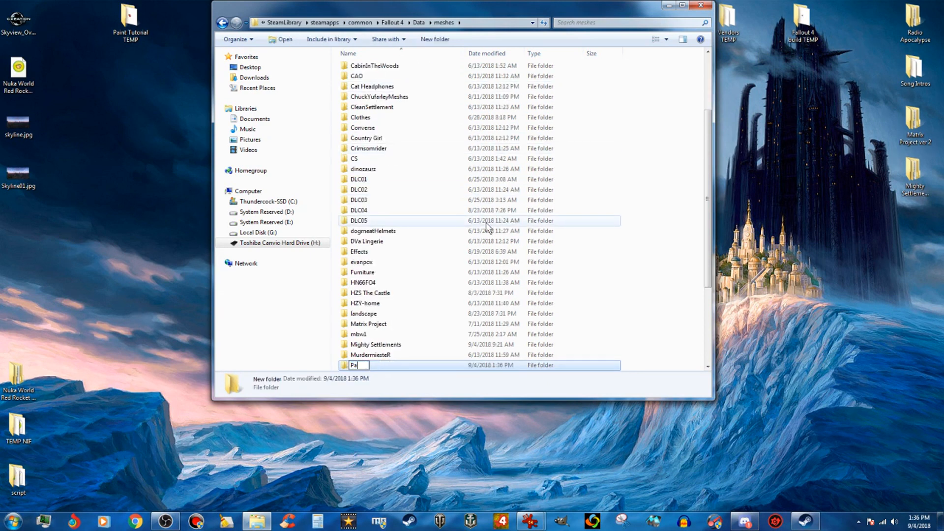
pyautogui.write('intTutorial')
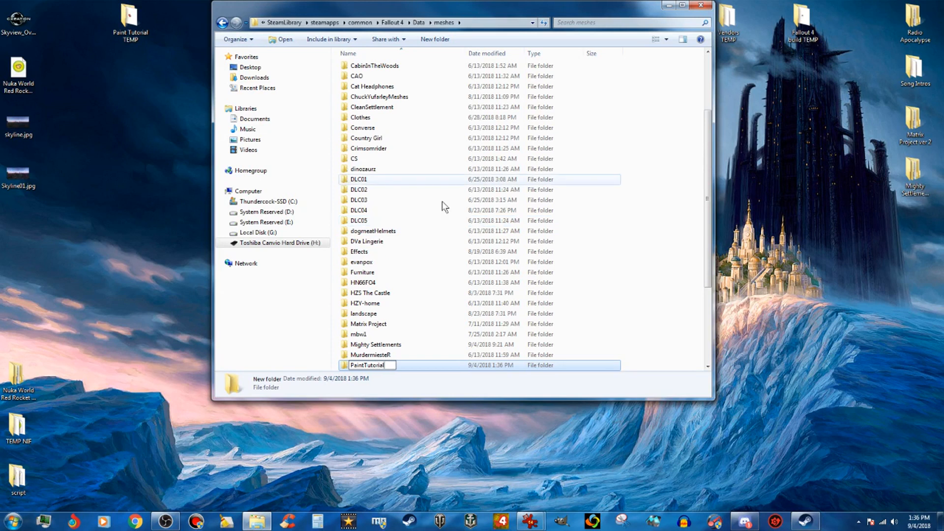
pyautogui.click(562, 365)
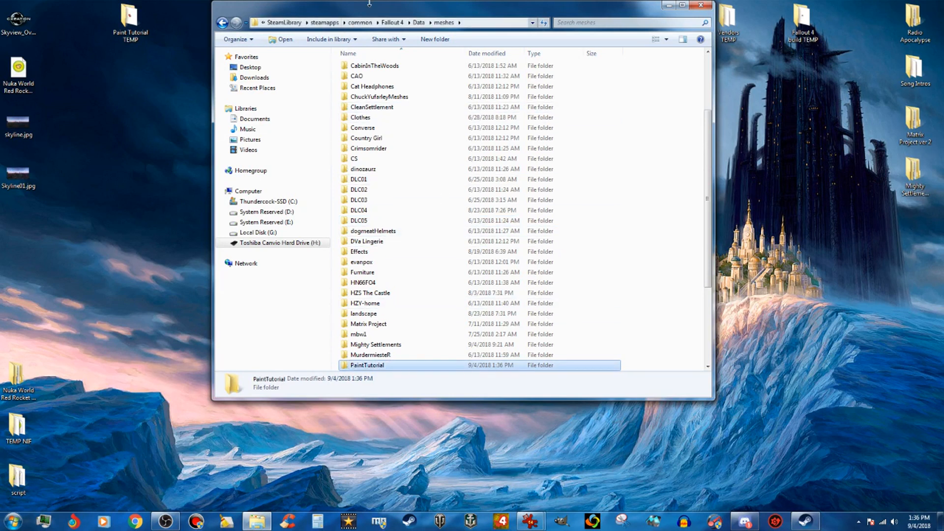
# - Create a folder named PaintTutorial inside the materials folder of the Data directory and minimize the Explorer window
pyautogui.click(418, 22)
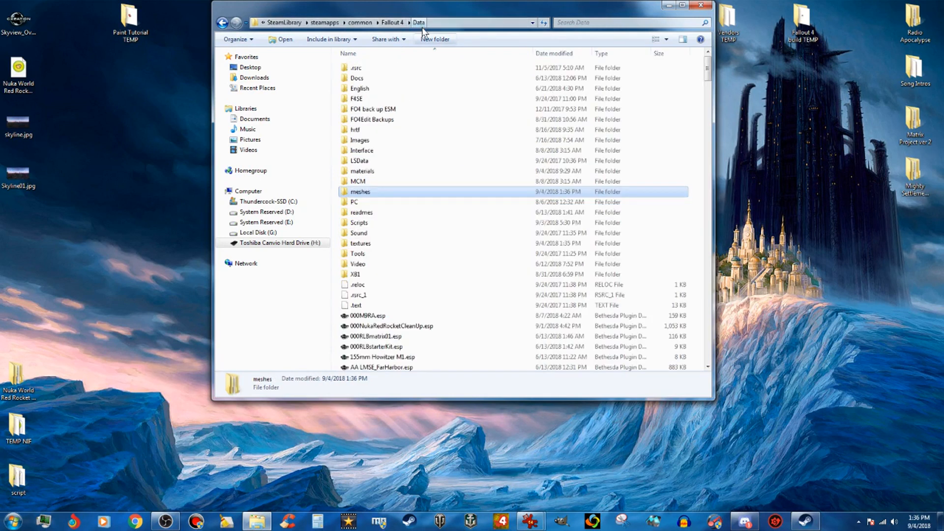
pyautogui.doubleClick(386, 171)
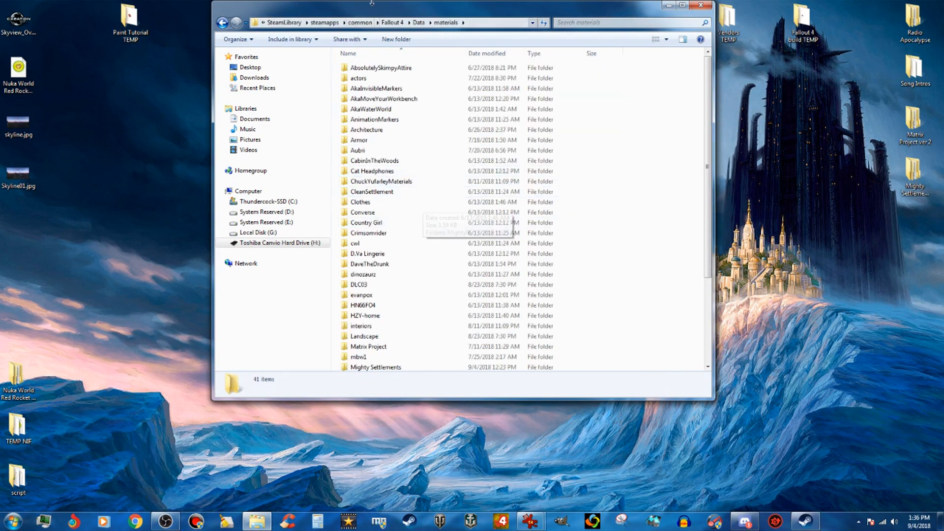
pyautogui.click(396, 39)
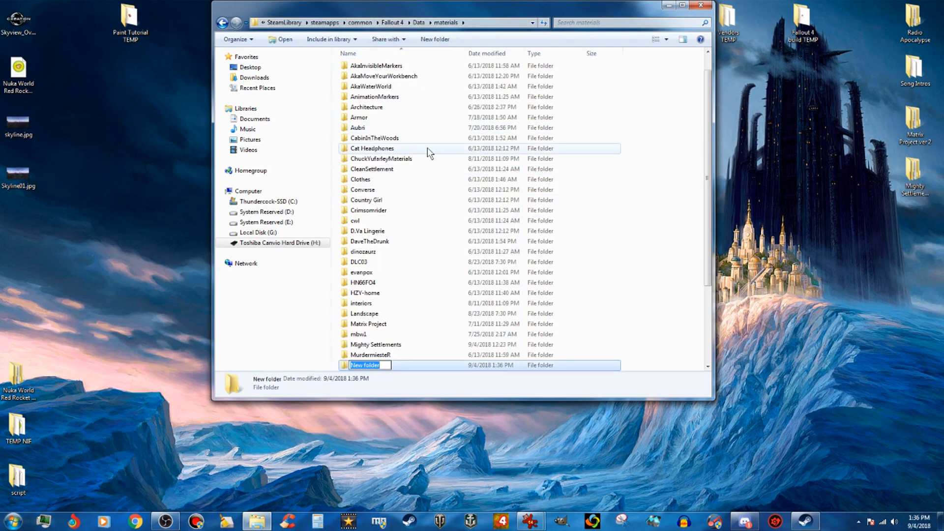
pyautogui.write('PaintTutorial')
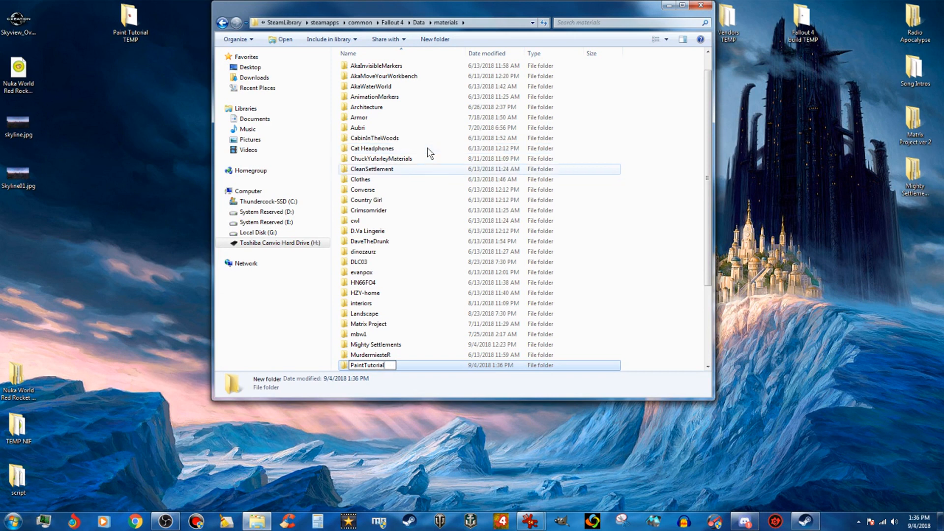
pyautogui.click(507, 272)
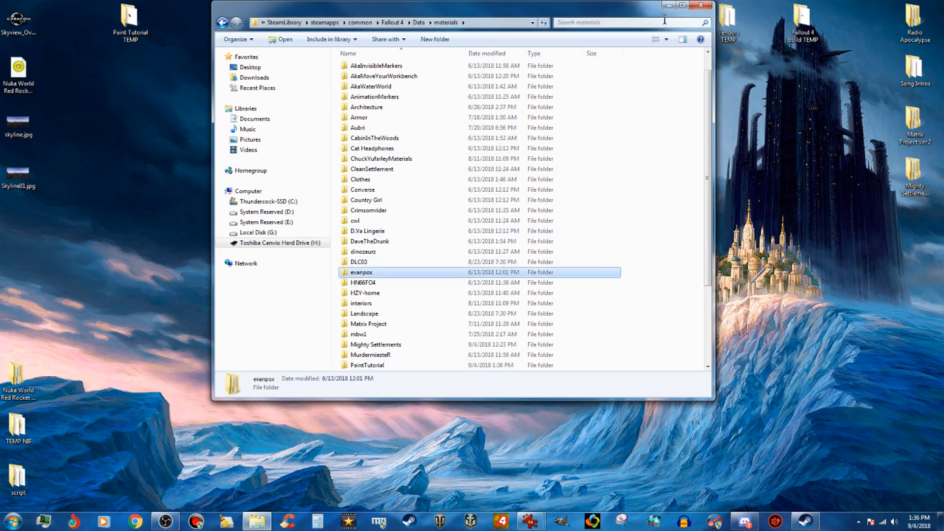
pyautogui.click(668, 4)
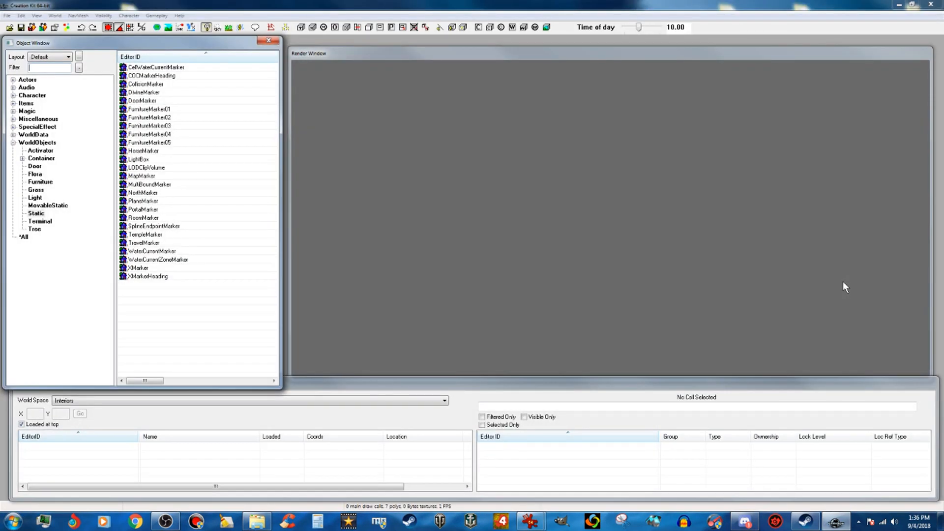
# - Load the Fallout4.esm master file in the Creation Kit
pyautogui.click(10, 28)
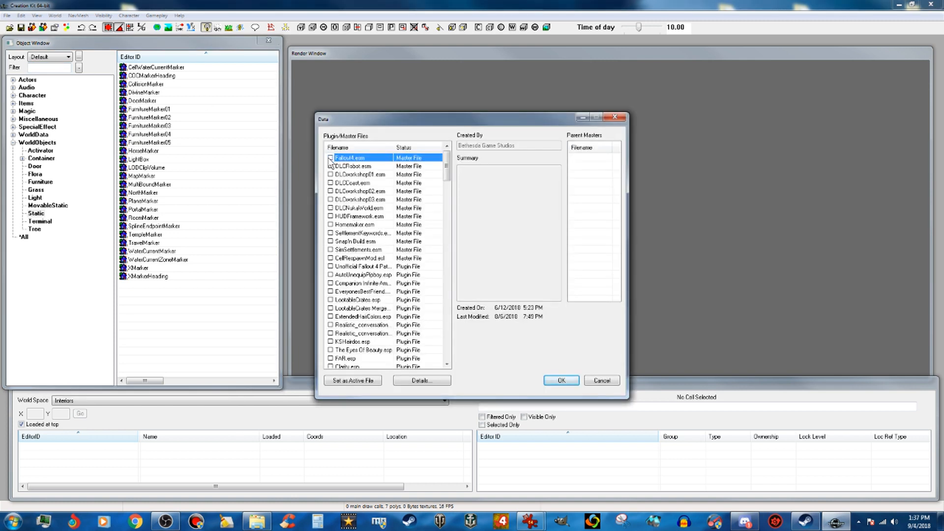
pyautogui.click(330, 158)
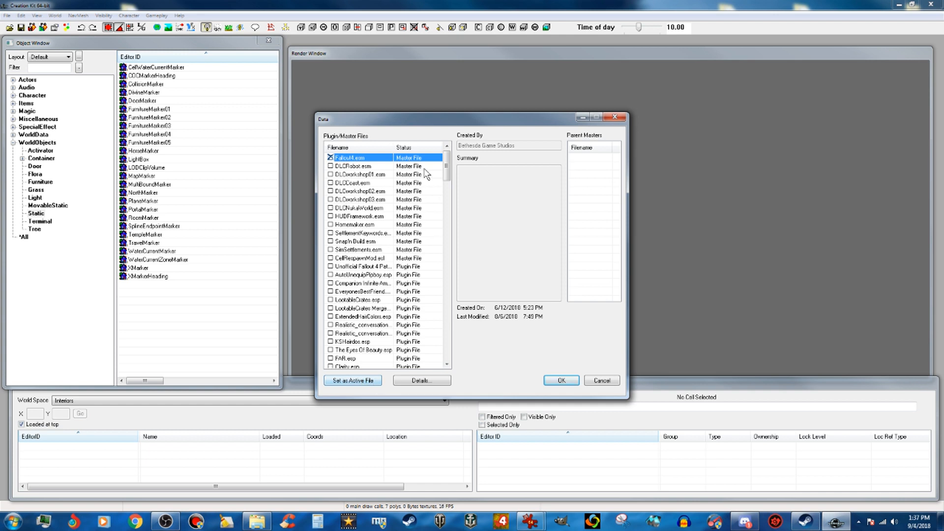
pyautogui.click(565, 378)
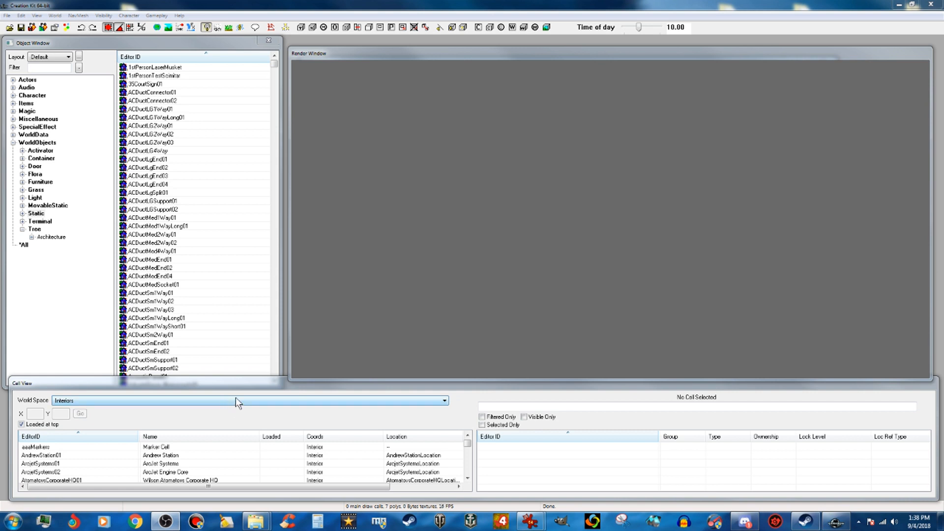
# - Find the Vault 114 interior cell Vault11402 in the Cell View and load it into the Render Window
pyautogui.click(243, 416)
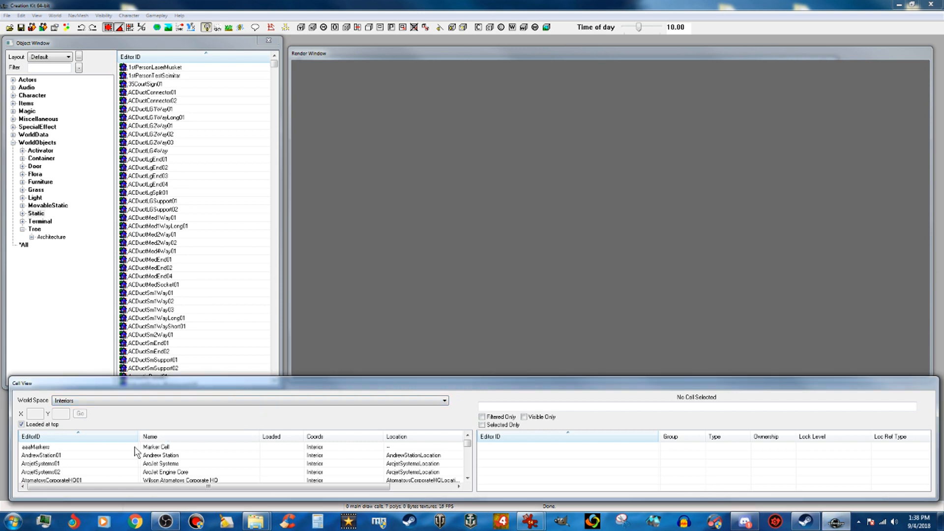
pyautogui.click(99, 464)
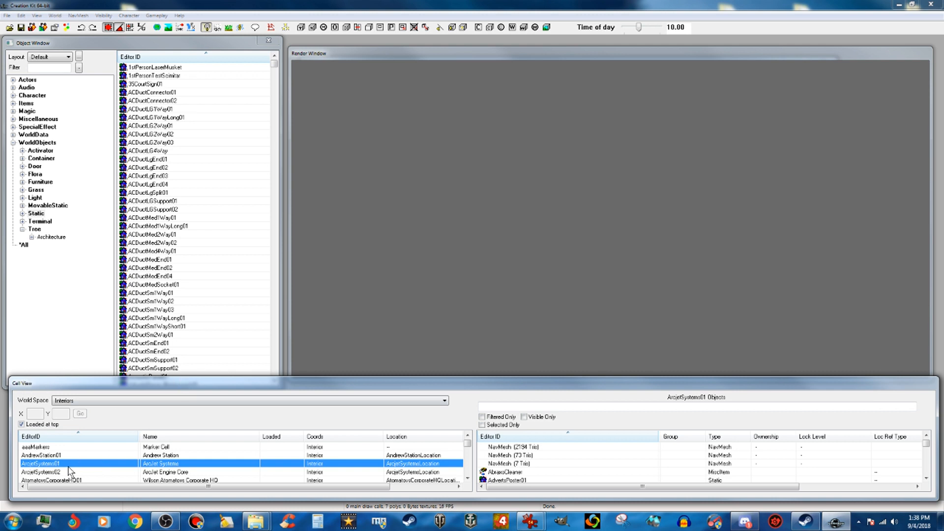
pyautogui.write('vault111')
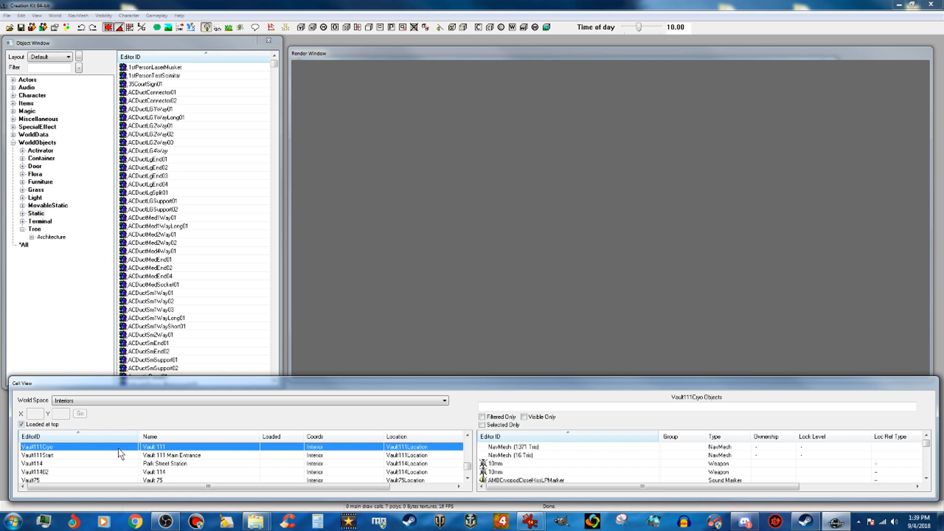
pyautogui.click(48, 471)
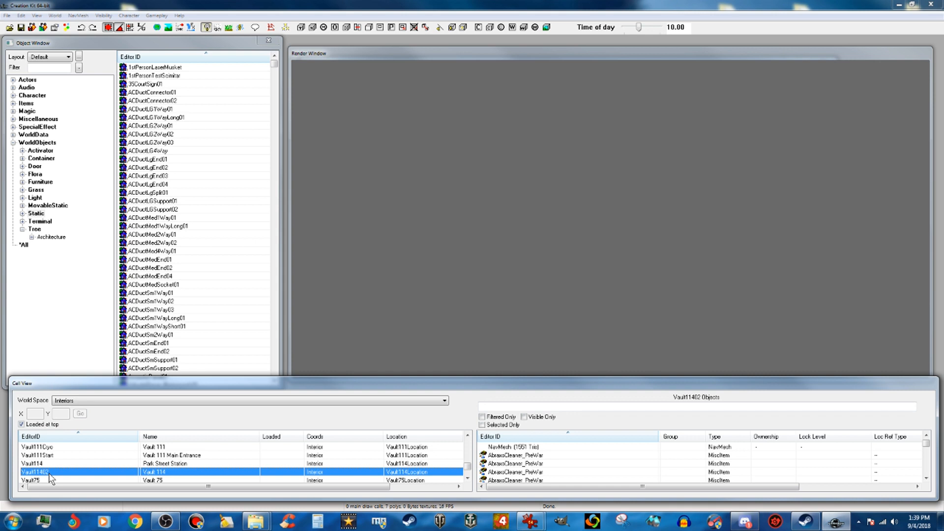
pyautogui.doubleClick(49, 472)
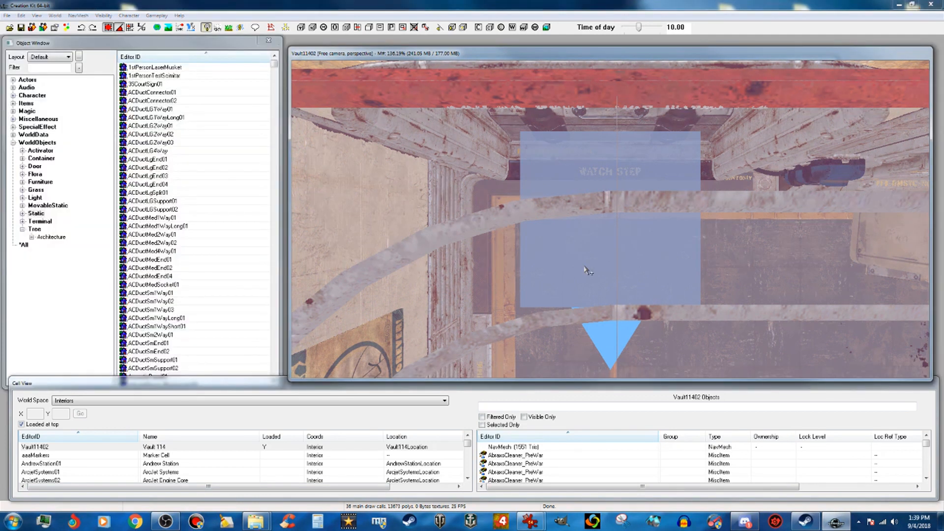
# - Hide the markers in the Vault11402 render view to expose the rooms
pyautogui.scroll(3, 590, 266)
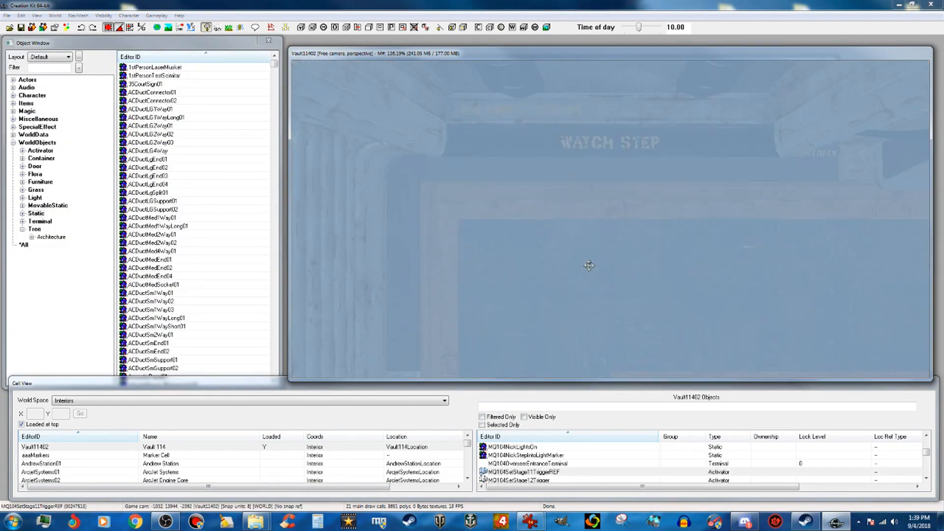
pyautogui.scroll(-6, 590, 266)
pyautogui.scroll(-5, 590, 266)
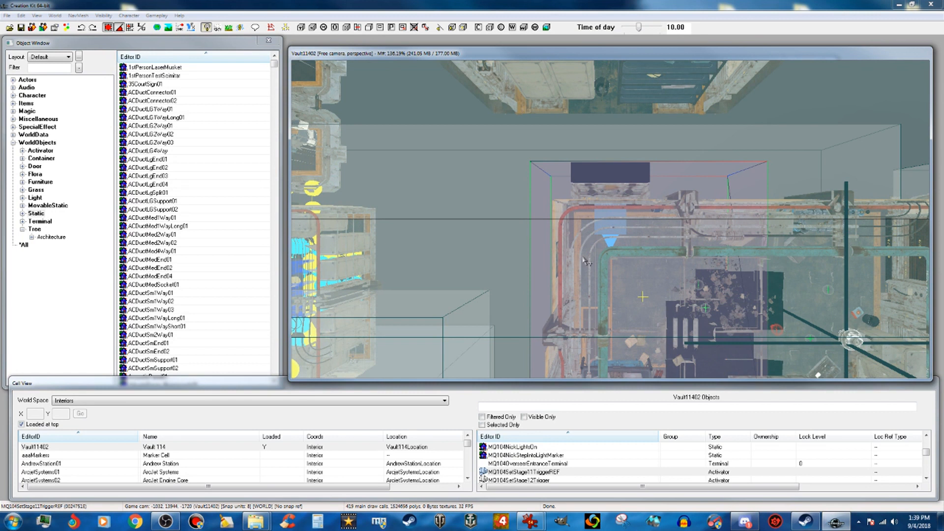
pyautogui.press('m')
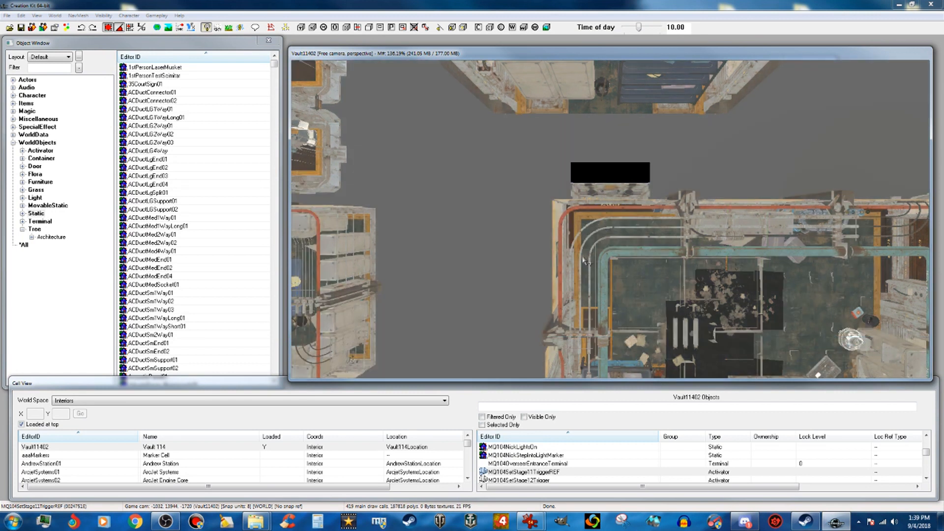
pyautogui.click(639, 284)
pyautogui.scroll(5, 642, 290)
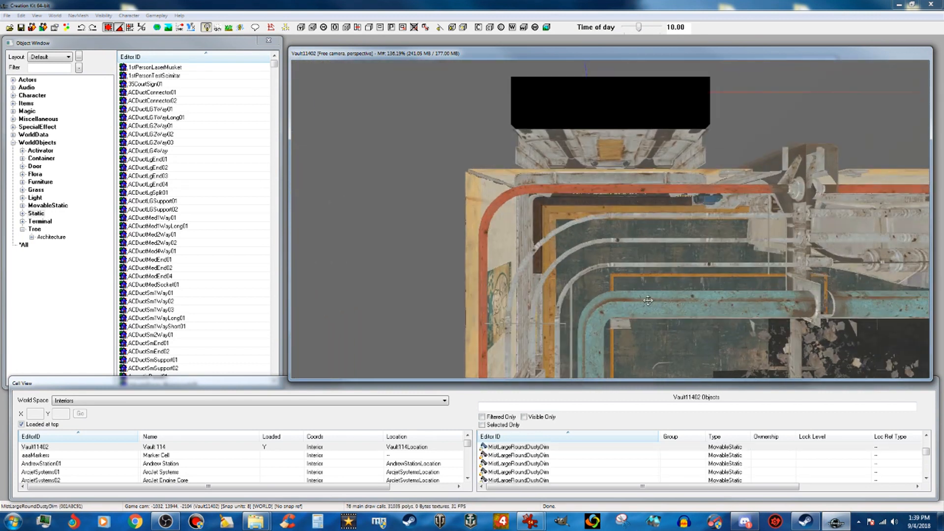
# - Look through the Vault11402 rooms and corridors in the Render Window for a framed painting
pyautogui.scroll(3, 644, 297)
pyautogui.scroll(3, 603, 240)
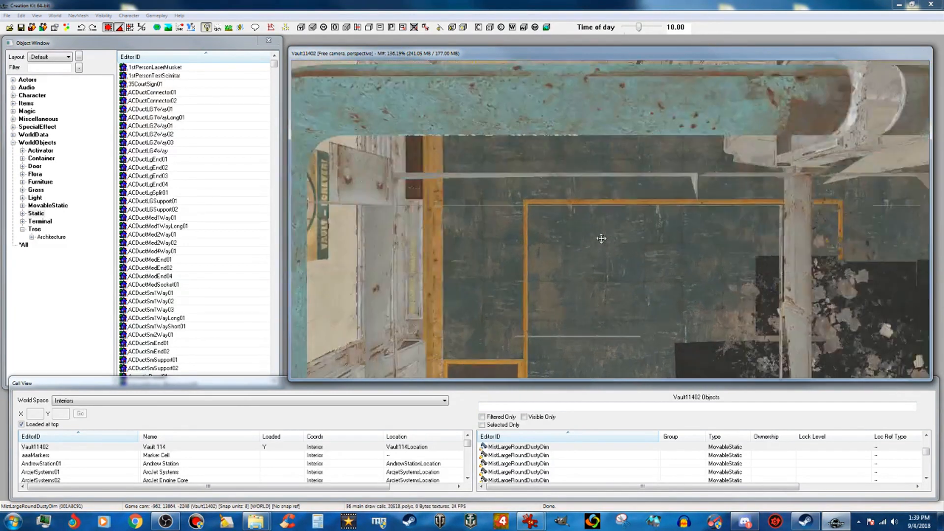
pyautogui.scroll(3, 533, 226)
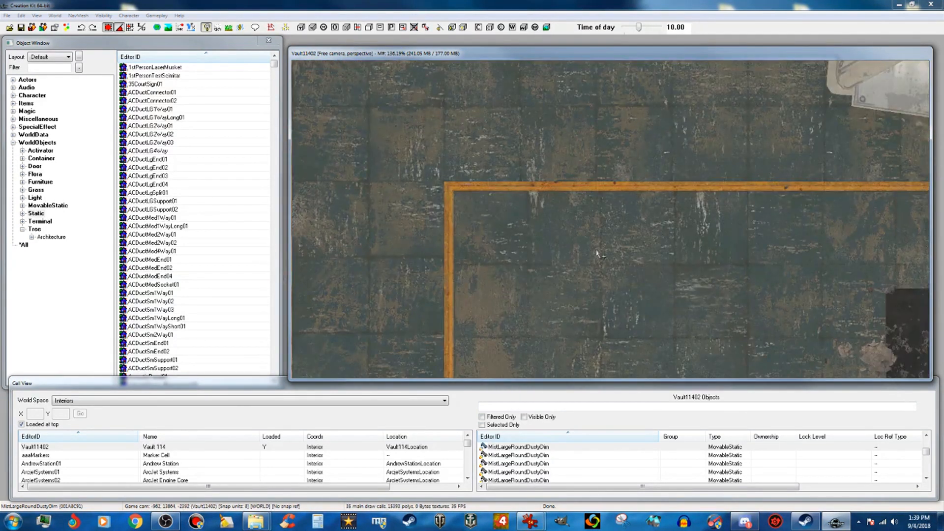
pyautogui.click(596, 249)
pyautogui.scroll(-3, 597, 250)
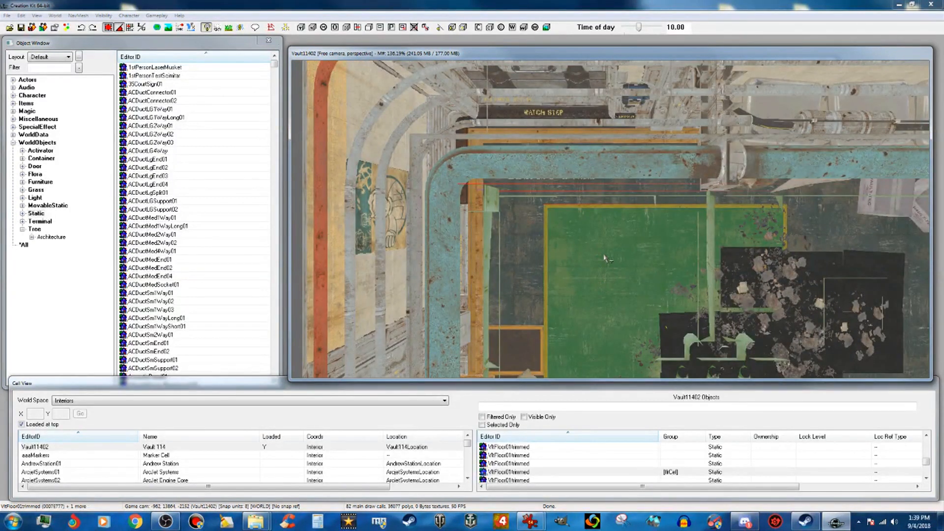
pyautogui.keyDown('shift'); pyautogui.moveTo(653, 269); pyautogui.dragTo(735, 242, button='middle'); pyautogui.keyUp('shift')
pyautogui.scroll(-4, 742, 229)
pyautogui.scroll(-2, 745, 252)
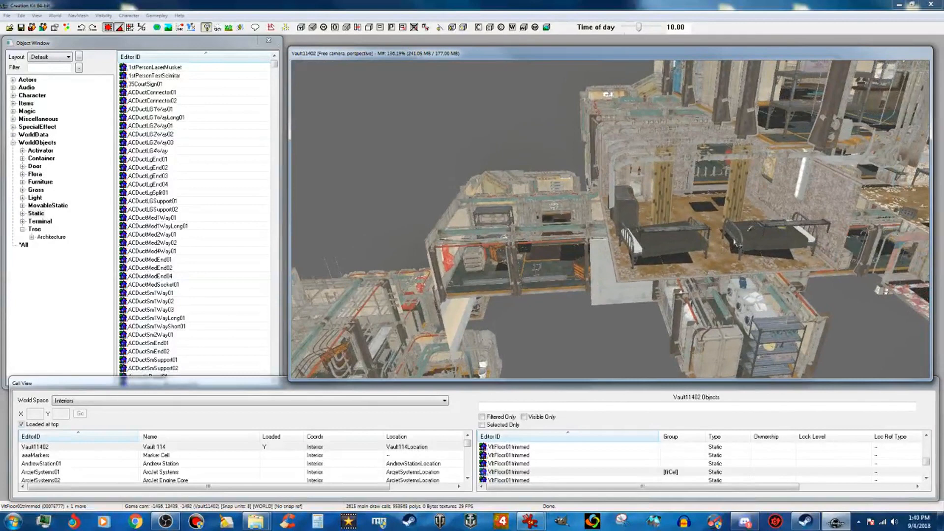
pyautogui.keyDown('shift'); pyautogui.moveTo(603, 289); pyautogui.dragTo(590, 262, button='middle'); pyautogui.keyUp('shift')
pyautogui.keyDown('shift'); pyautogui.moveTo(646, 278); pyautogui.dragTo(745, 253, button='middle'); pyautogui.keyUp('shift')
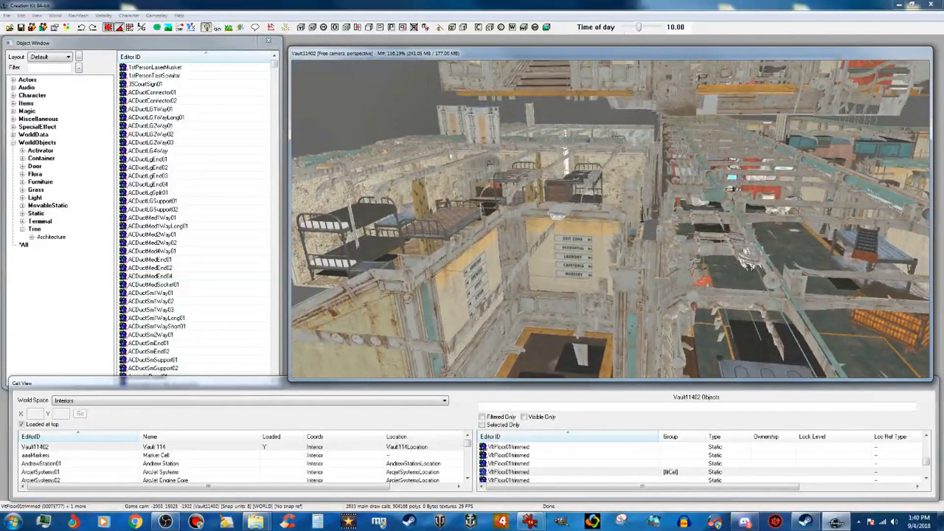
pyautogui.scroll(-5, 746, 256)
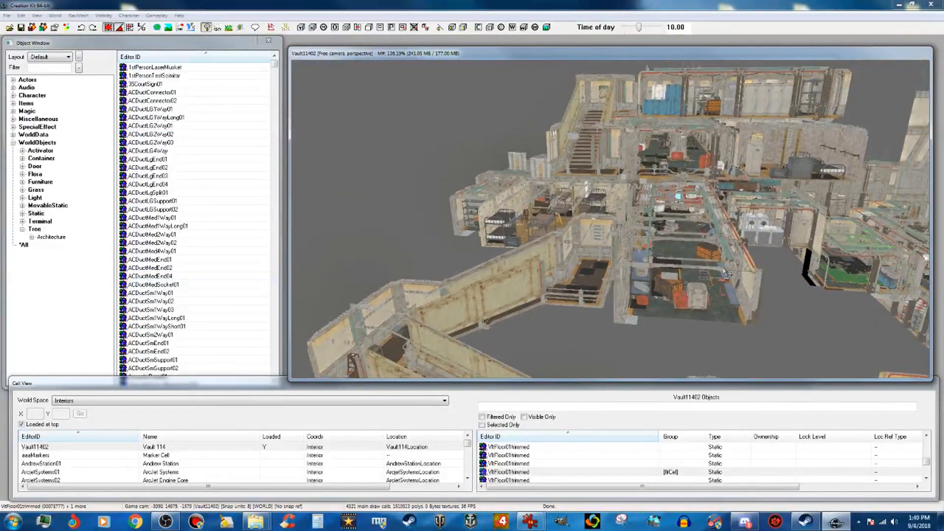
pyautogui.scroll(-2, 728, 273)
pyautogui.keyDown('shift'); pyautogui.moveTo(728, 273); pyautogui.dragTo(544, 226, button='middle'); pyautogui.keyUp('shift')
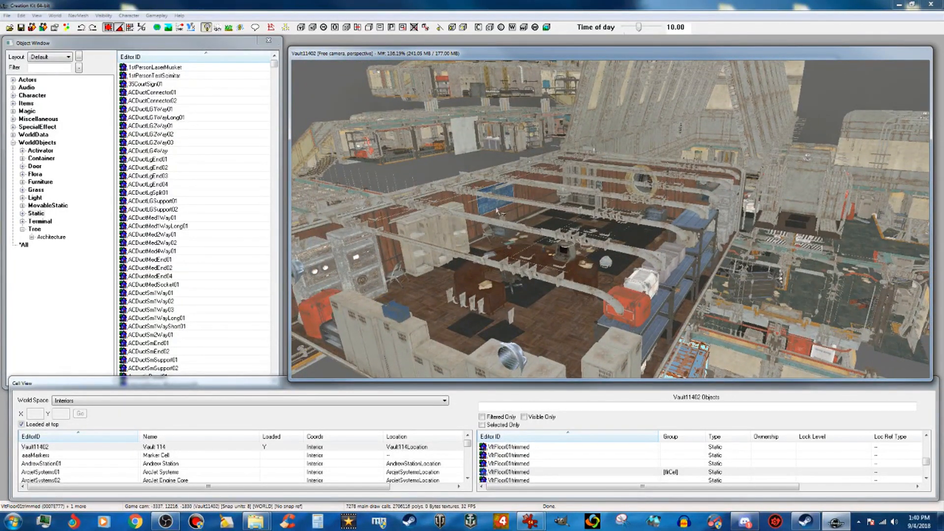
# - Examine the dormitory and blue kitchen rooms of the vault up close for a painting, selecting a kitchen counter
pyautogui.keyDown('shift'); pyautogui.moveTo(539, 202); pyautogui.dragTo(595, 312, button='middle'); pyautogui.keyUp('shift')
pyautogui.scroll(6, 594, 308)
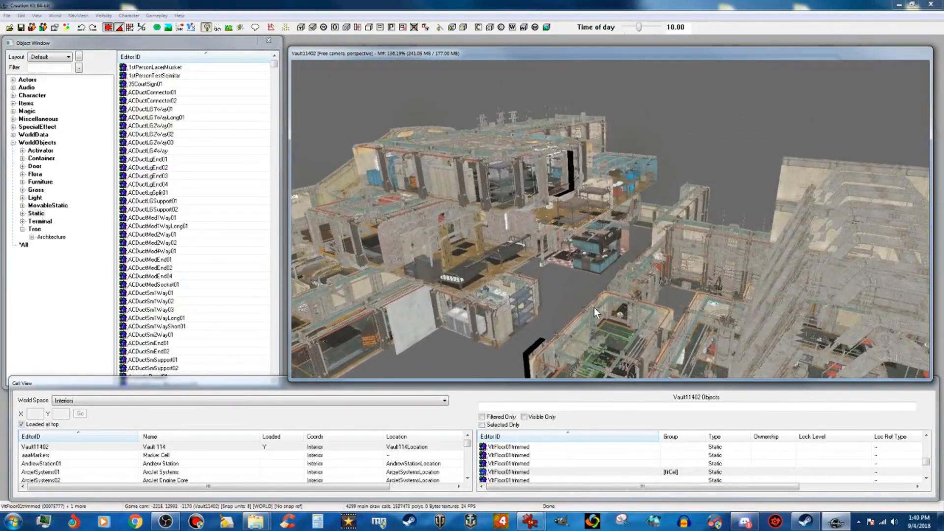
pyautogui.scroll(8, 594, 308)
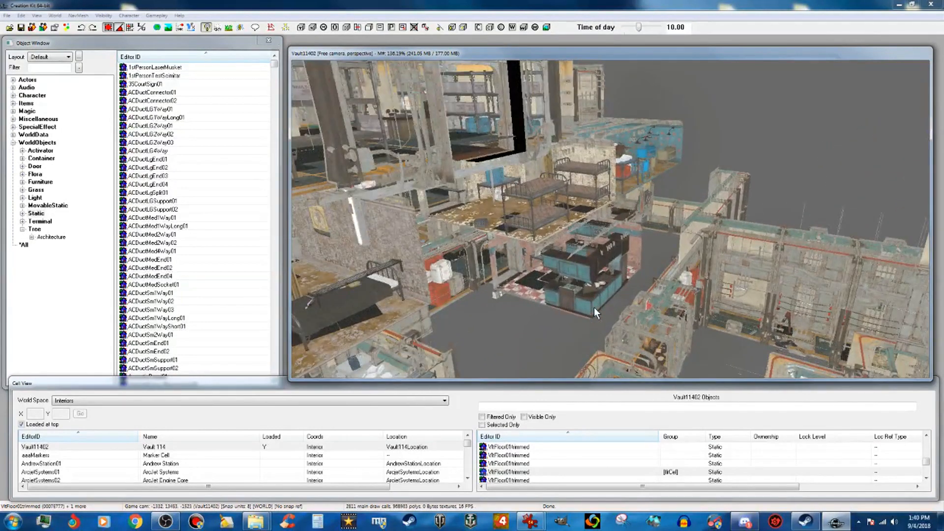
pyautogui.scroll(3, 594, 308)
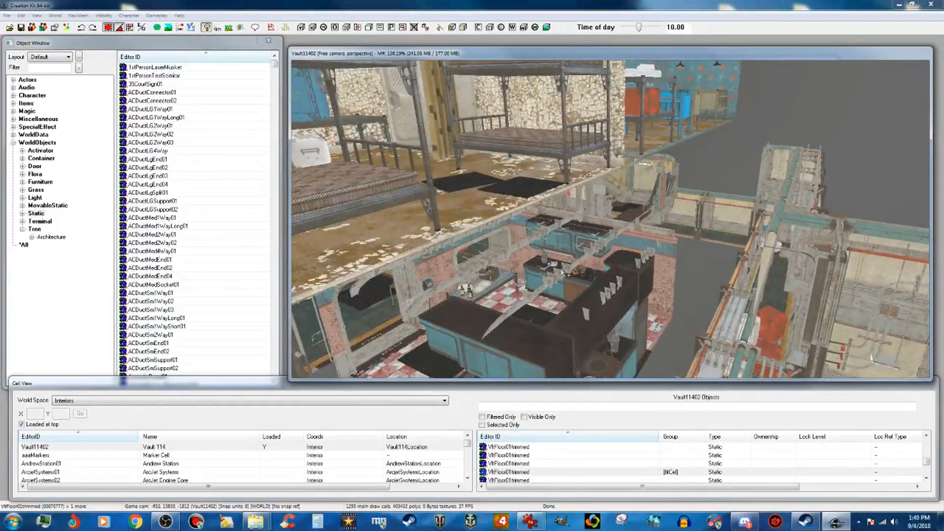
pyautogui.scroll(5, 594, 308)
pyautogui.scroll(4, 566, 262)
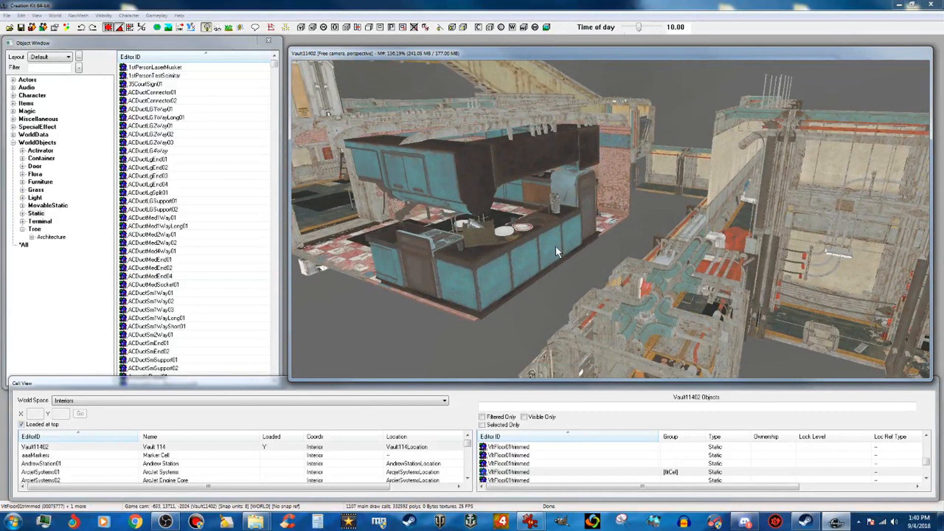
pyautogui.click(617, 311)
pyautogui.scroll(4, 634, 320)
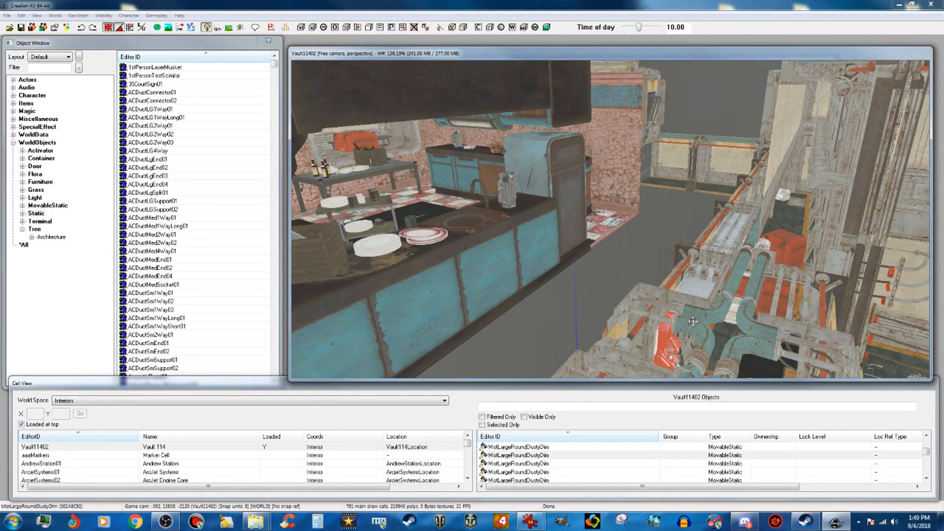
pyautogui.scroll(3, 693, 320)
pyautogui.click(488, 293)
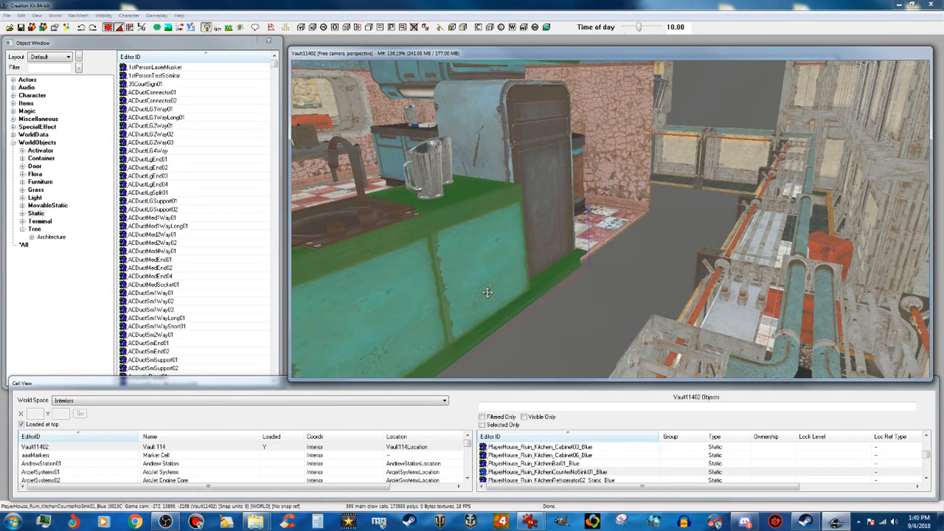
# - Inspect the bathroom area, nursery and outer corridors around the kitchen for a hanging painting
pyautogui.press('shift')
pyautogui.scroll(-3, 530, 291)
pyautogui.press('shift')
pyautogui.press('shift')
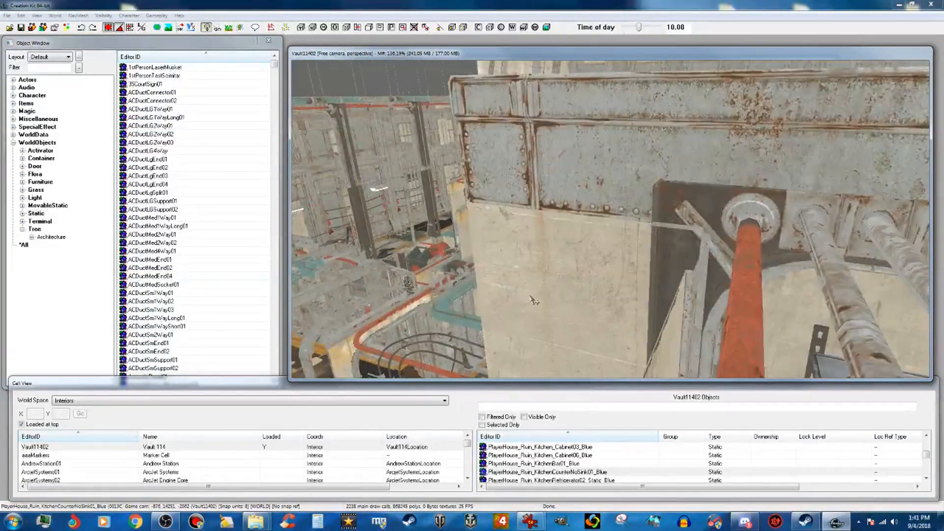
pyautogui.press('shift')
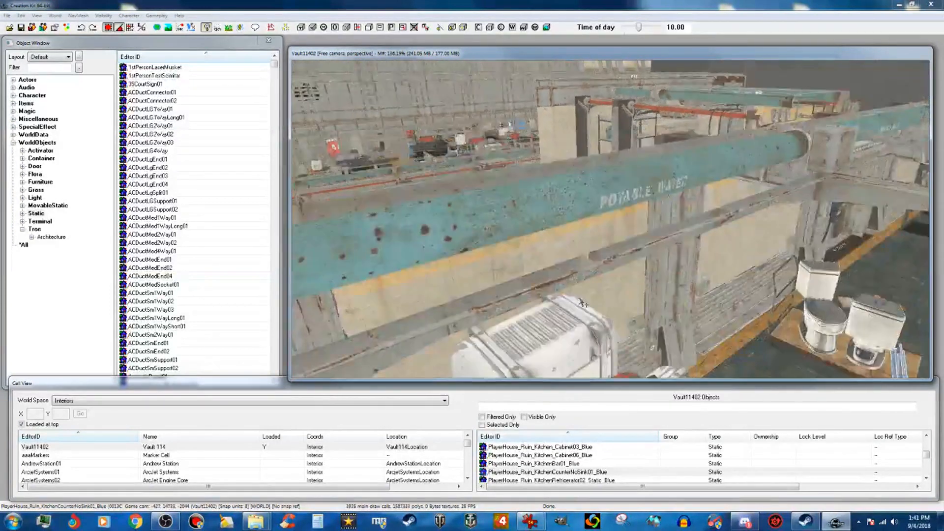
pyautogui.moveTo(599, 291); pyautogui.dragTo(708, 353, button='middle')
pyautogui.scroll(-10, 638, 340)
pyautogui.scroll(10, 709, 353)
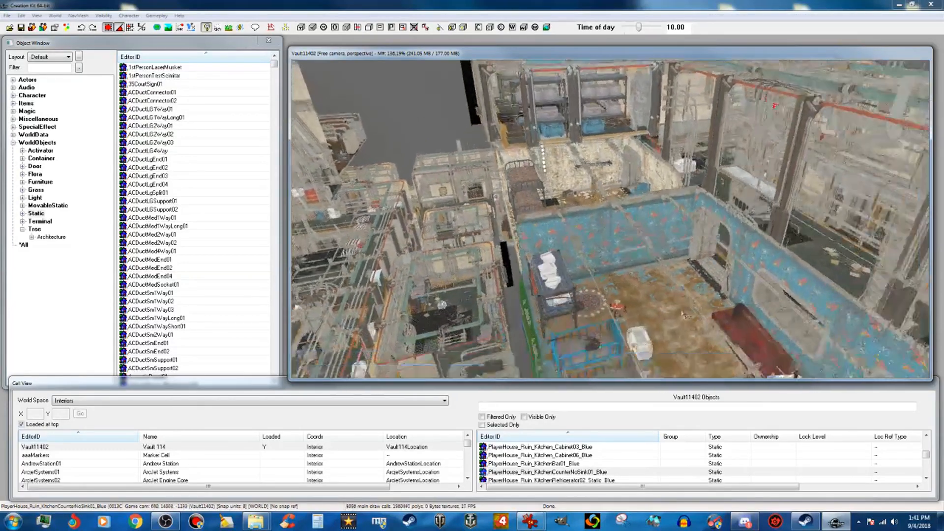
pyautogui.scroll(-5, 654, 279)
pyautogui.moveTo(654, 280); pyautogui.dragTo(732, 279, button='middle')
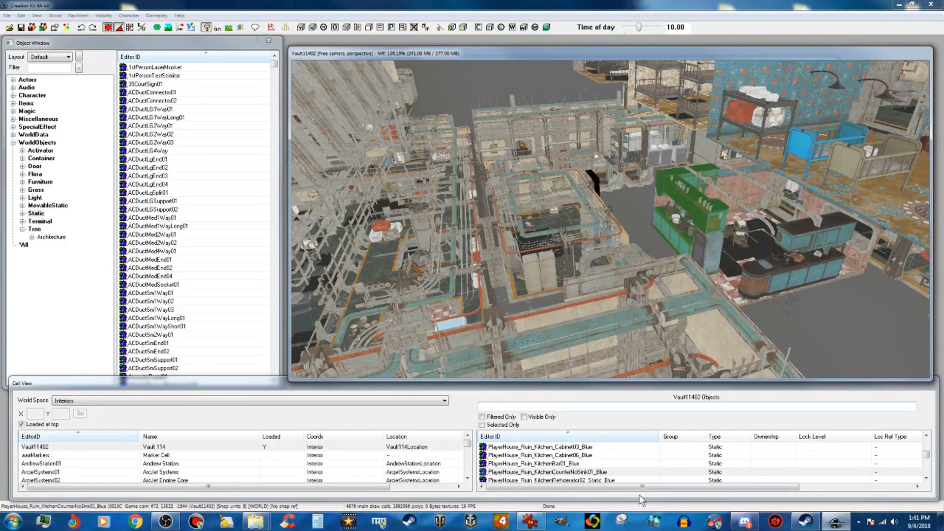
# - Find PictureFrame03_Prewar in the Vault11402 object list and jump the Render Window to it
pyautogui.scroll(-5, 610, 467)
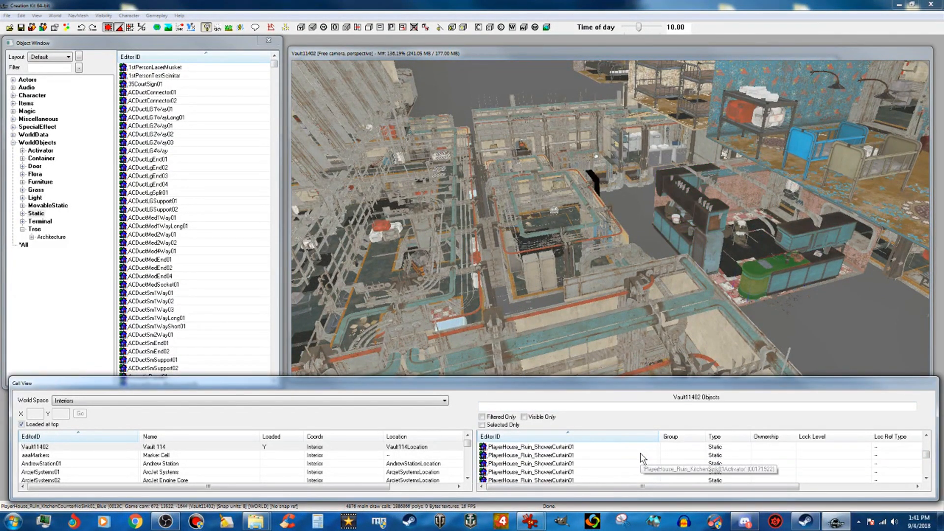
pyautogui.scroll(-6, 642, 459)
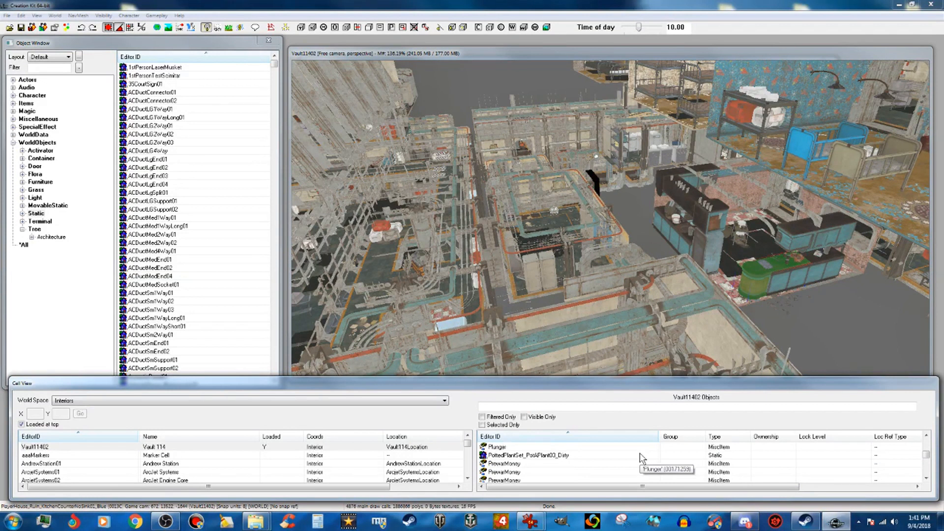
pyautogui.scroll(6, 641, 459)
pyautogui.scroll(4, 642, 459)
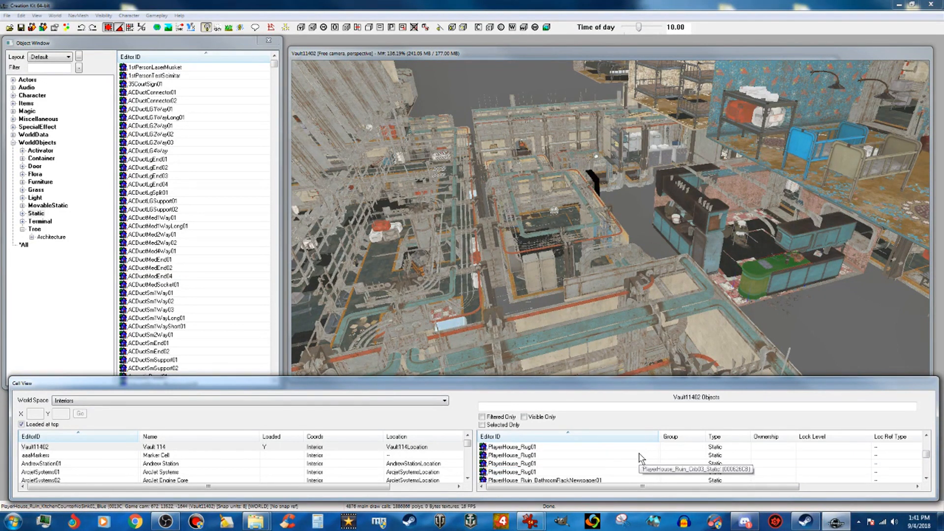
pyautogui.scroll(4, 642, 458)
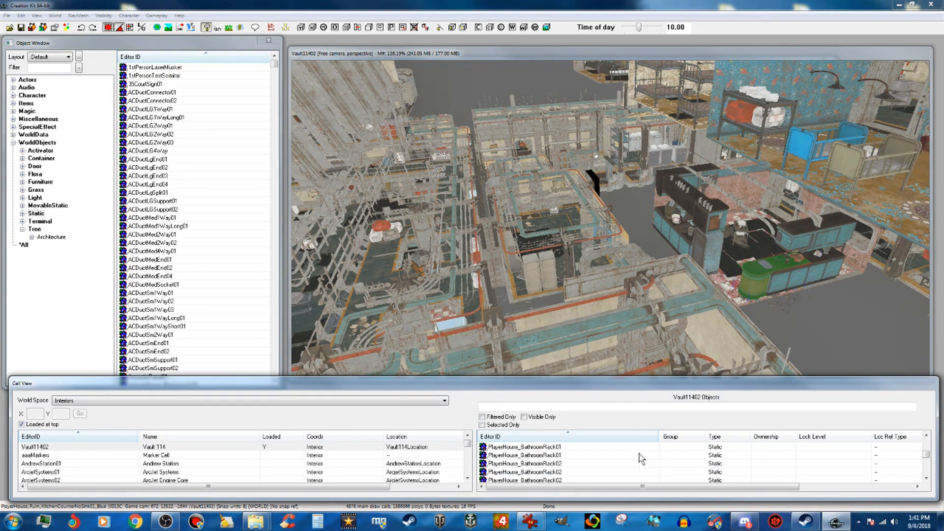
pyautogui.scroll(4, 641, 458)
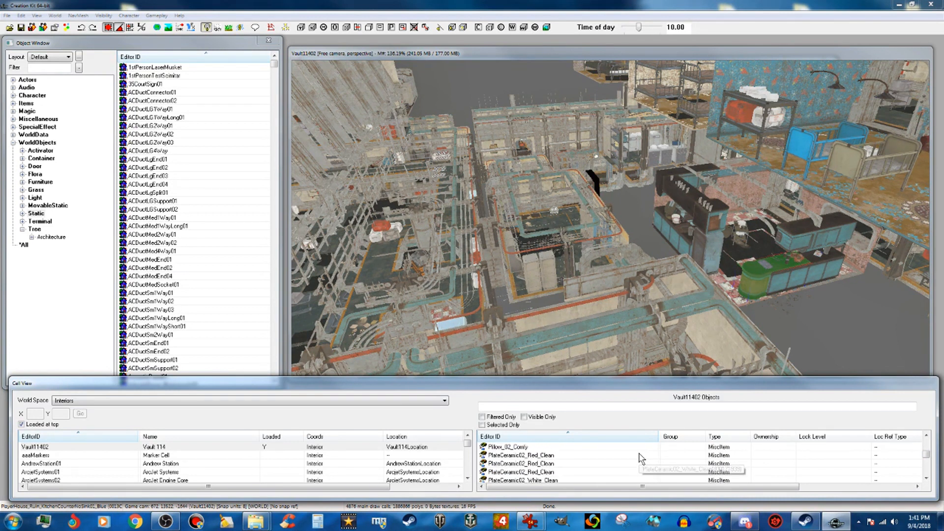
pyautogui.scroll(1, 642, 458)
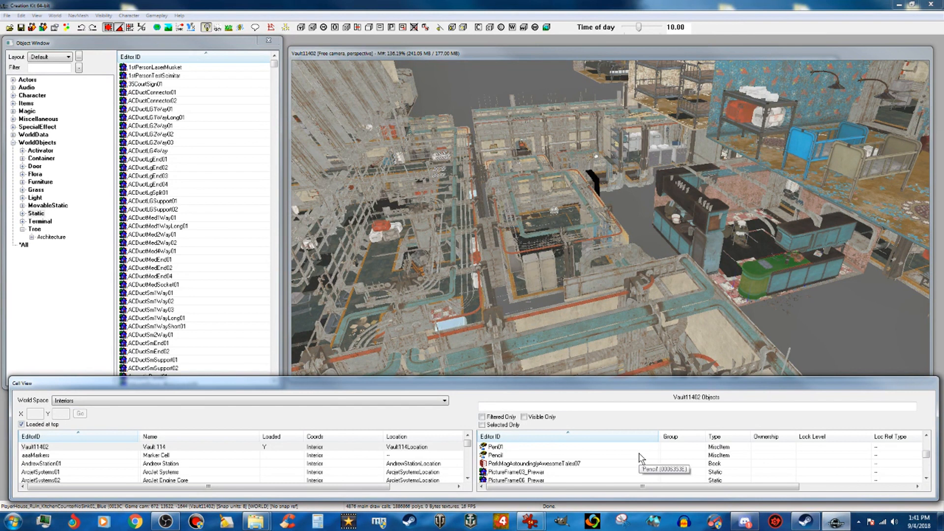
pyautogui.scroll(-1, 641, 459)
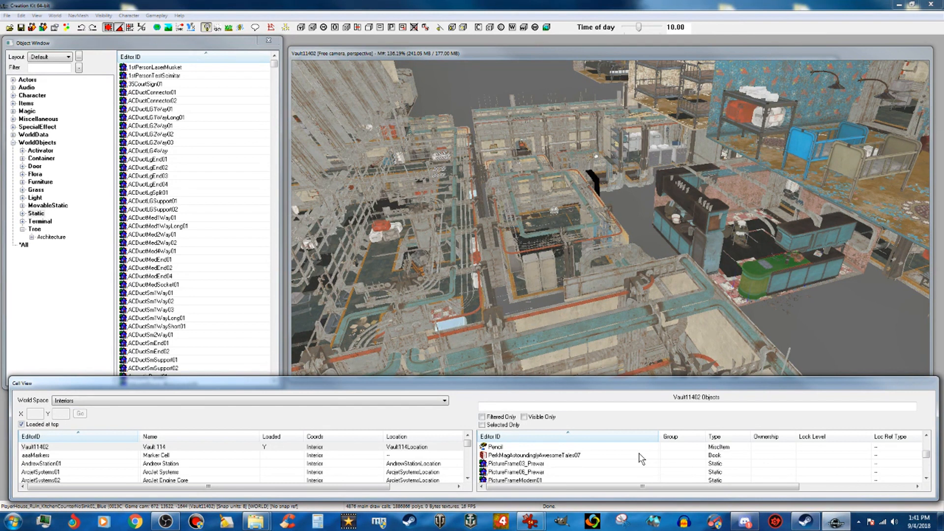
pyautogui.click(529, 463)
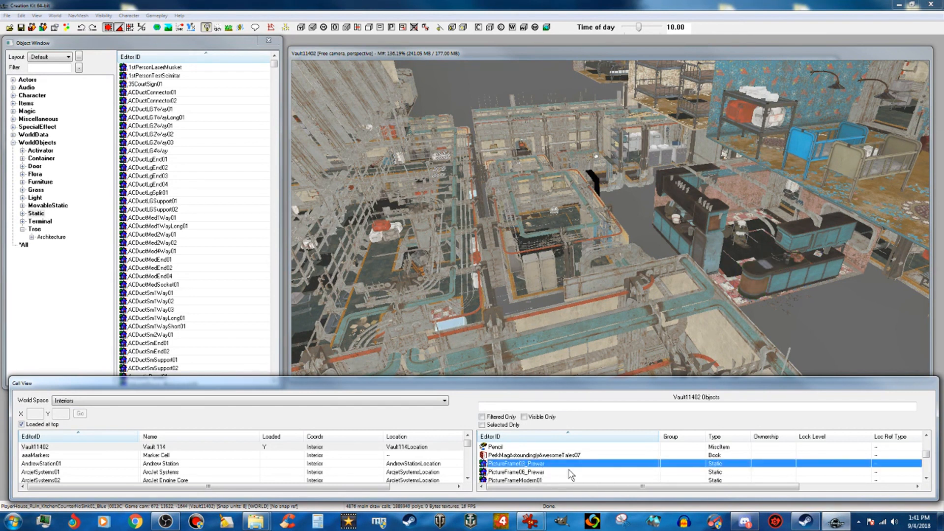
pyautogui.doubleClick(538, 463)
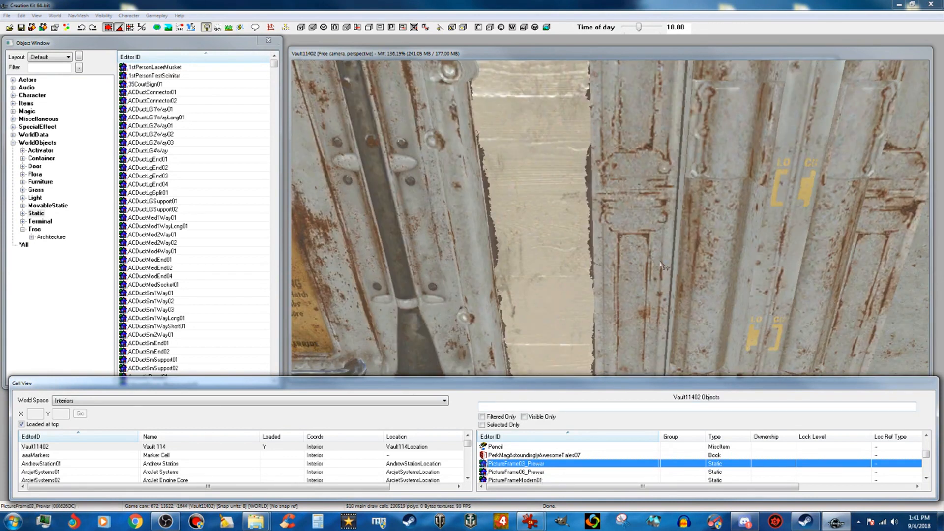
# - Select the framed moose painting beside the metal shelf and open its base object PictureFrameRect02prewar for editing
pyautogui.click(736, 71)
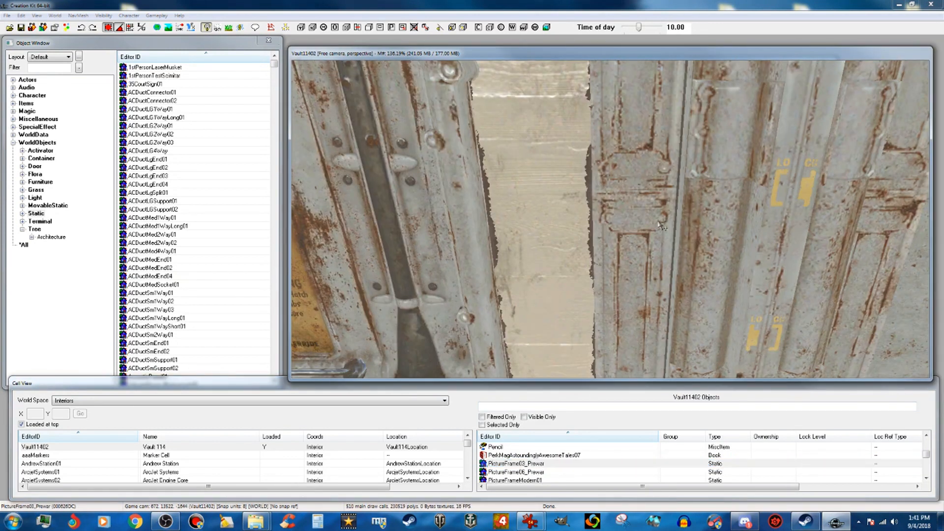
pyautogui.scroll(-4, 658, 224)
pyautogui.moveTo(658, 225)
pyautogui.keyDown('shift'); pyautogui.mouseDown(button='middle')
pyautogui.moveTo(663, 217)
pyautogui.moveTo(730, 227)
pyautogui.moveTo(724, 232)
pyautogui.mouseUp(button='middle'); pyautogui.keyUp('shift')
pyautogui.scroll(2, 730, 227)
pyautogui.scroll(3, 720, 238)
pyautogui.press('c')
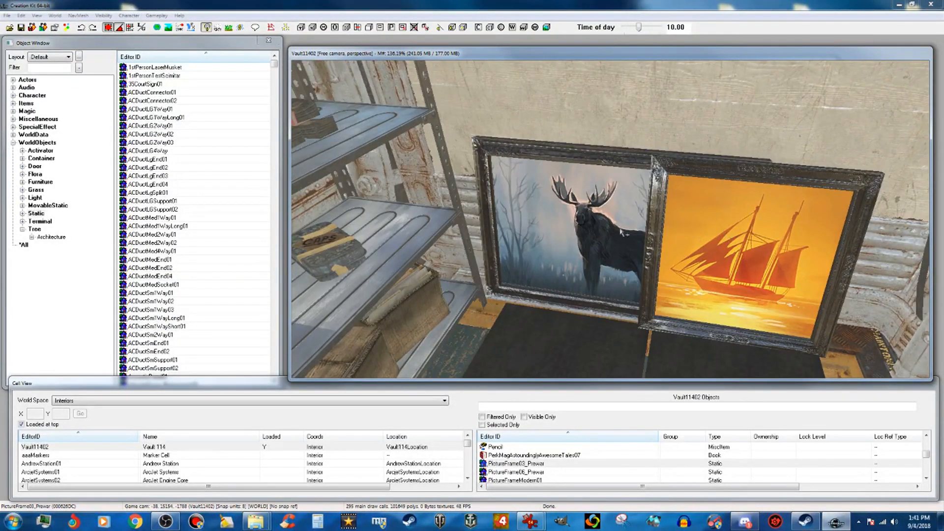
pyautogui.click(605, 228)
pyautogui.press('c')
pyautogui.scroll(-3, 605, 227)
pyautogui.click(594, 226)
pyautogui.scroll(-3, 594, 225)
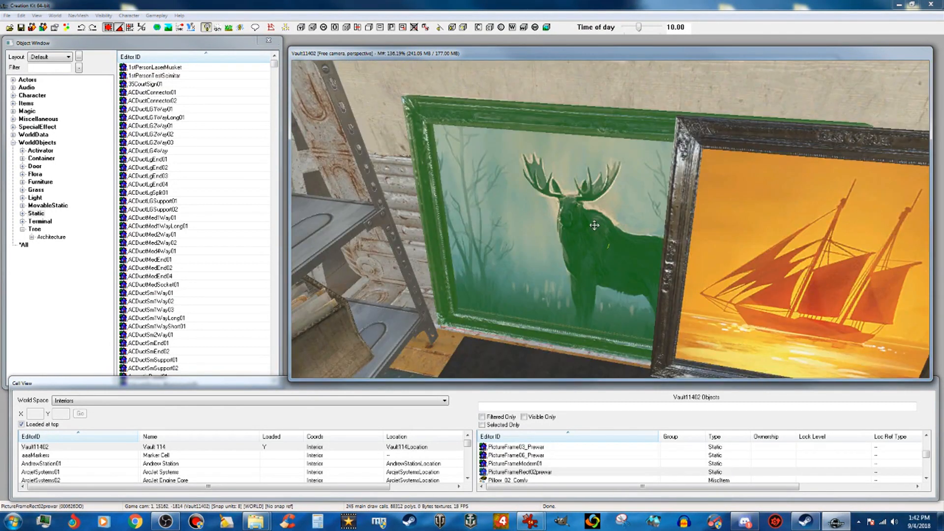
pyautogui.doubleClick(595, 225)
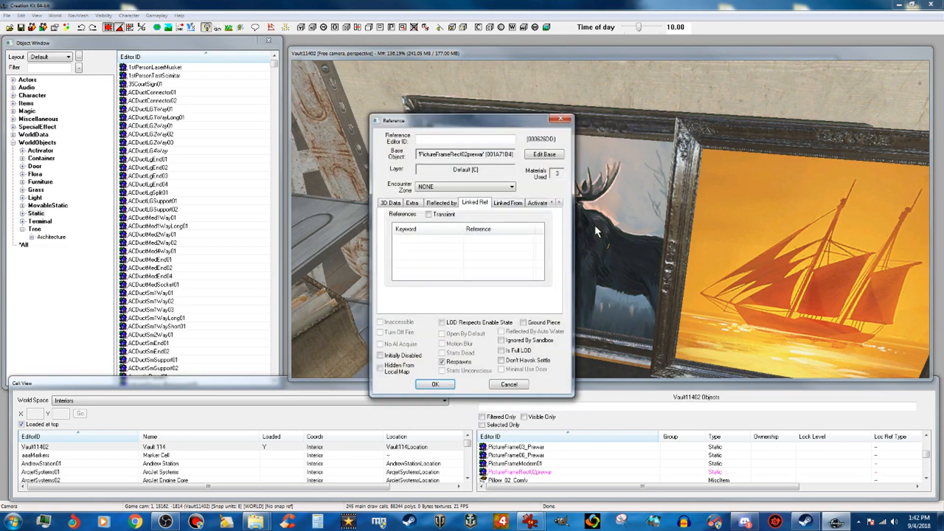
pyautogui.click(557, 155)
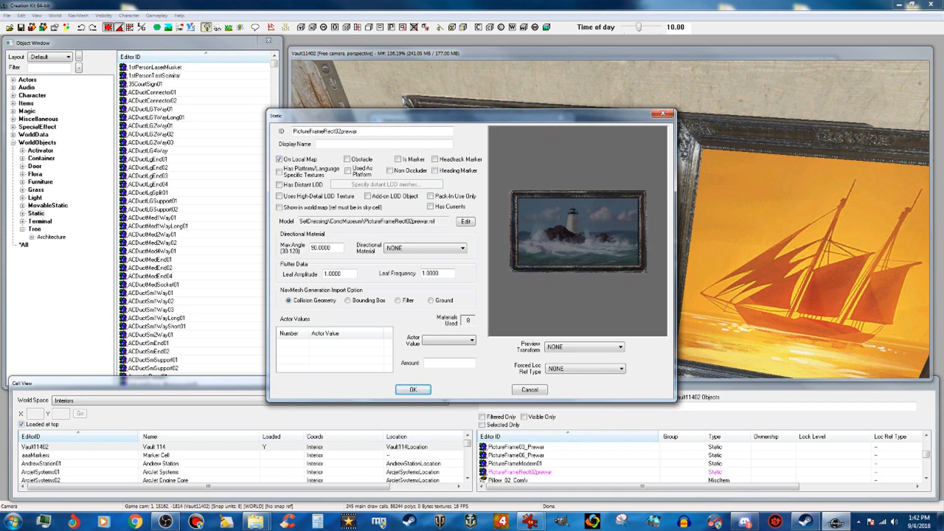
# - Switch to Windows Explorer and open the Fallout4 - Meshes.ba2 archive from the Fallout 4 Data folder in B.A.E
pyautogui.hotkey('alt', 'Tab')
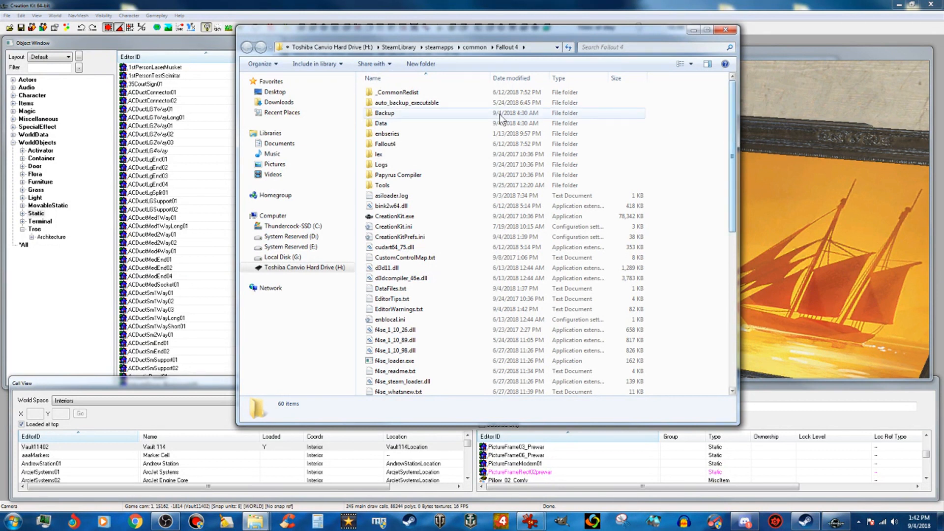
pyautogui.doubleClick(445, 123)
pyautogui.moveTo(733, 94); pyautogui.dragTo(731, 248)
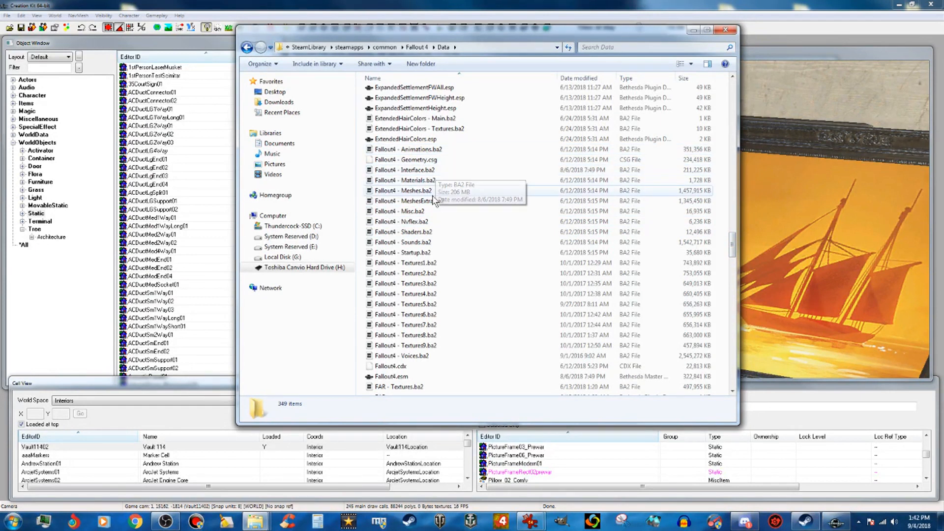
pyautogui.doubleClick(428, 194)
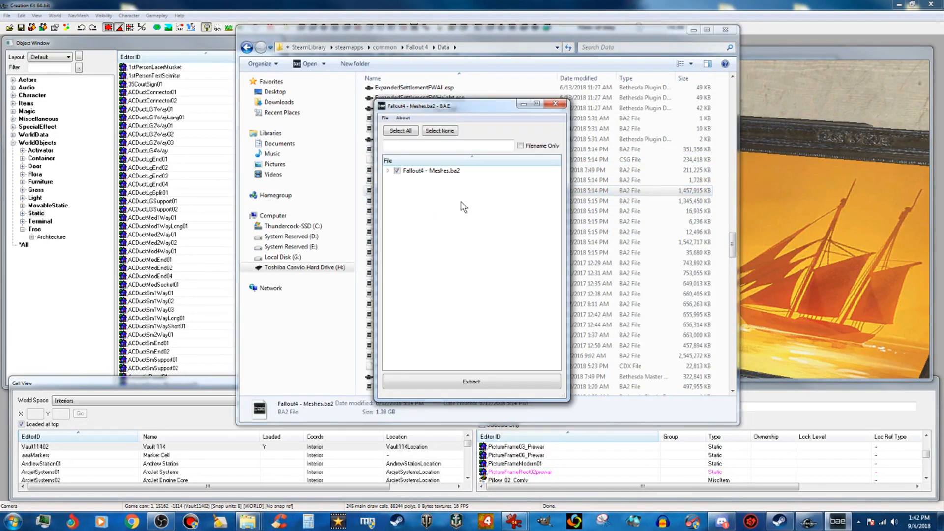
# - Deselect all contents of the meshes archive and, with Explorer minimized, place the B.A.E. window beside the painting's model path
pyautogui.click(396, 170)
pyautogui.click(693, 30)
pyautogui.moveTo(461, 107); pyautogui.dragTo(617, 127)
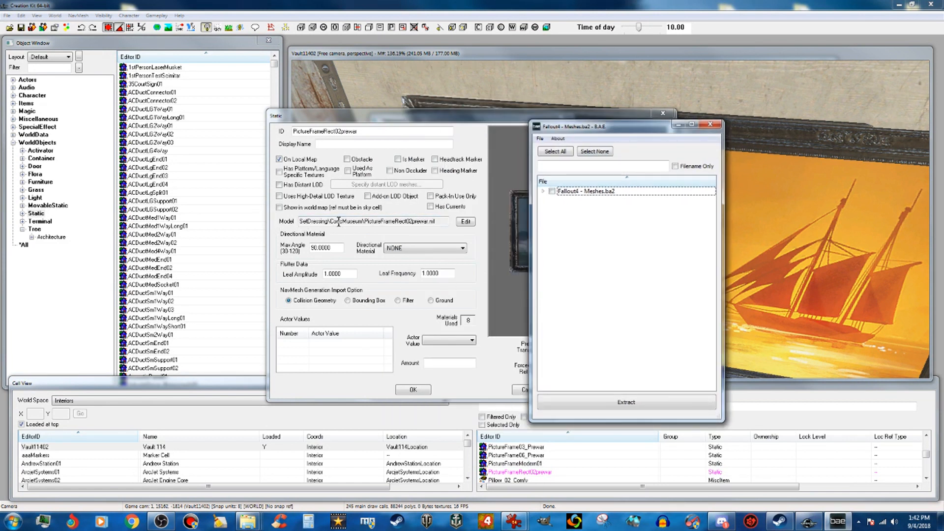
# - Expand the meshes archive down to the Meshes\SetDressing\ConcMuseum folder
pyautogui.click(543, 191)
pyautogui.click(553, 208)
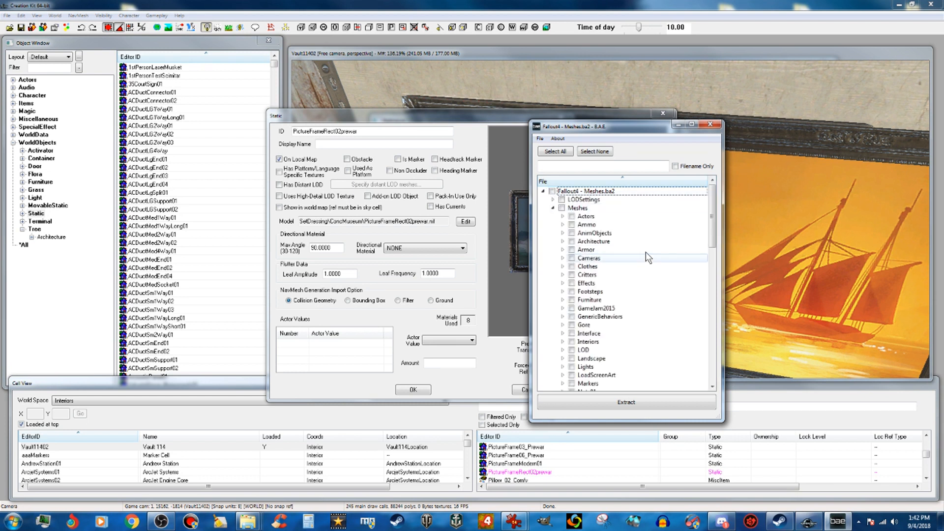
pyautogui.scroll(-6, 588, 259)
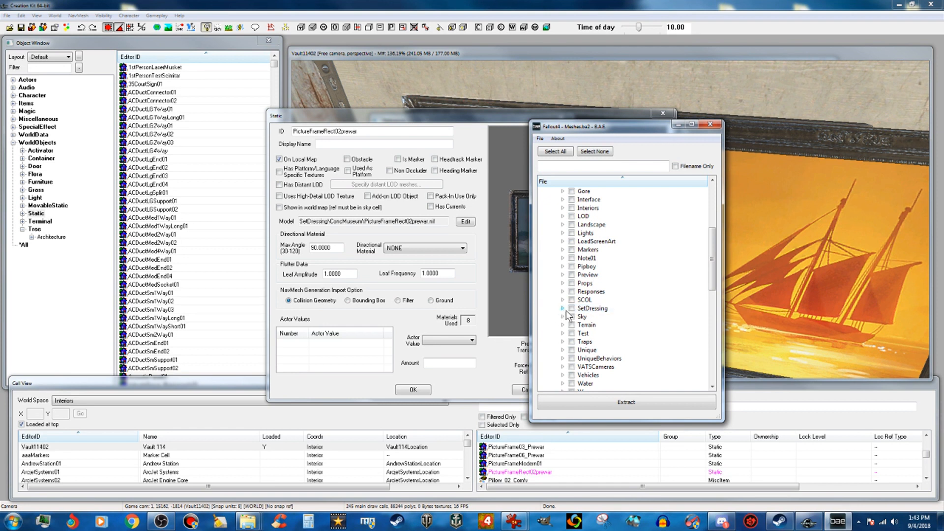
pyautogui.click(563, 309)
pyautogui.scroll(-4, 615, 315)
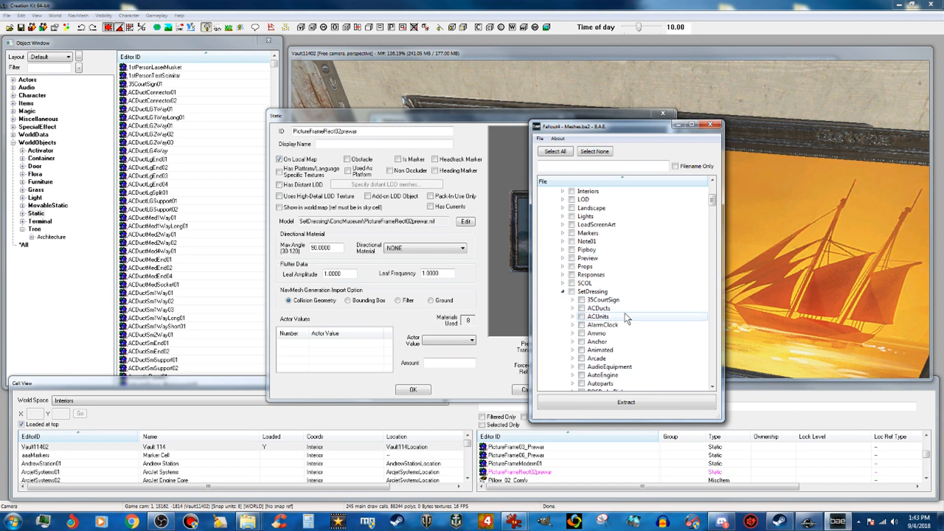
pyautogui.scroll(-9, 612, 314)
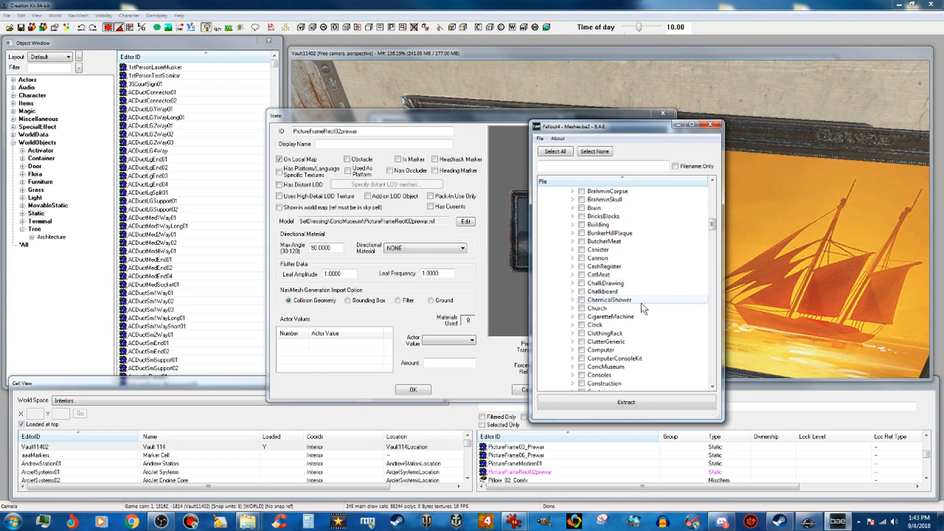
pyautogui.scroll(-4, 639, 309)
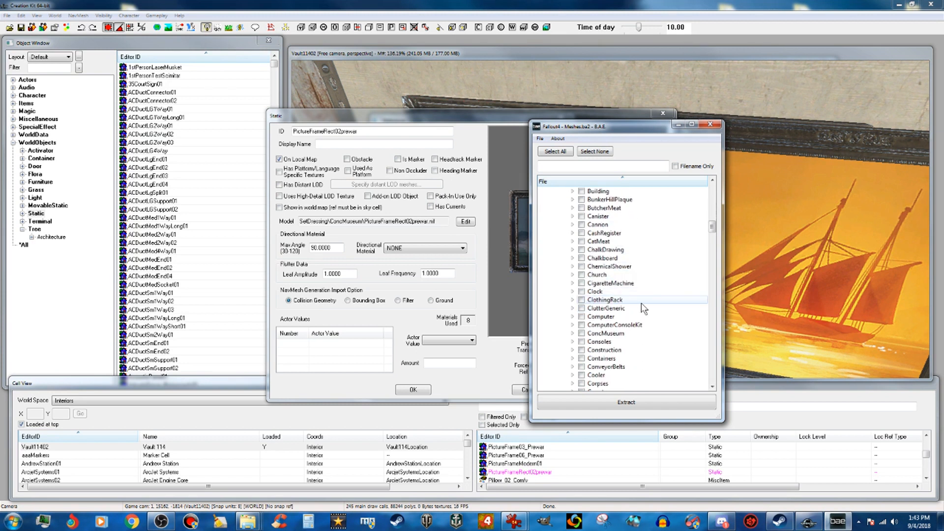
pyautogui.click(572, 333)
# - Mark every rectangular frame mesh for extraction, PictureFrameRect01.nif through PictureFrameRect07.nif, including each prewar version
pyautogui.scroll(-2, 656, 352)
pyautogui.scroll(-9, 654, 344)
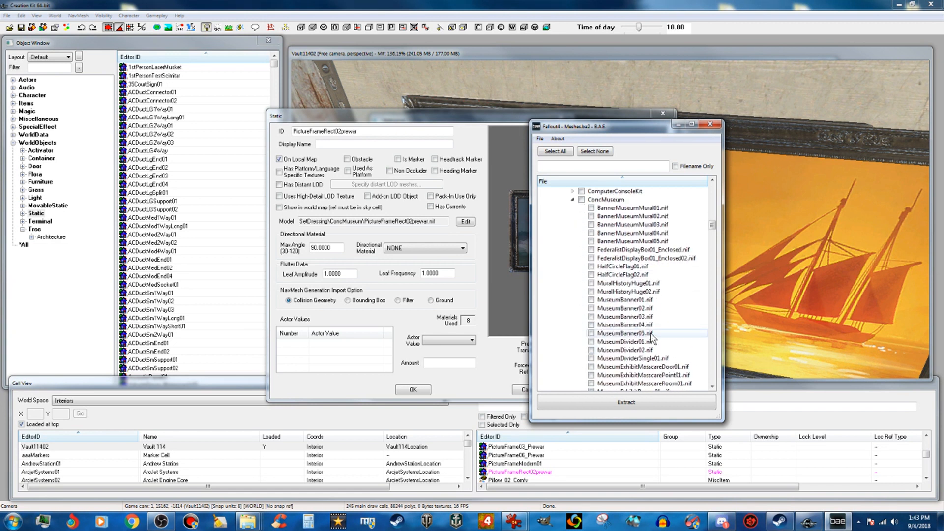
pyautogui.scroll(-4, 649, 334)
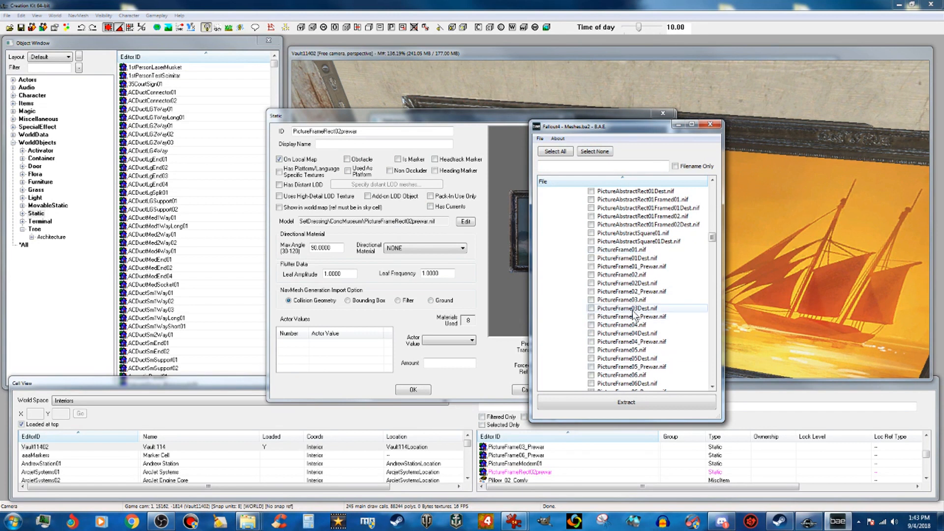
pyautogui.scroll(-4, 641, 310)
pyautogui.scroll(-6, 642, 309)
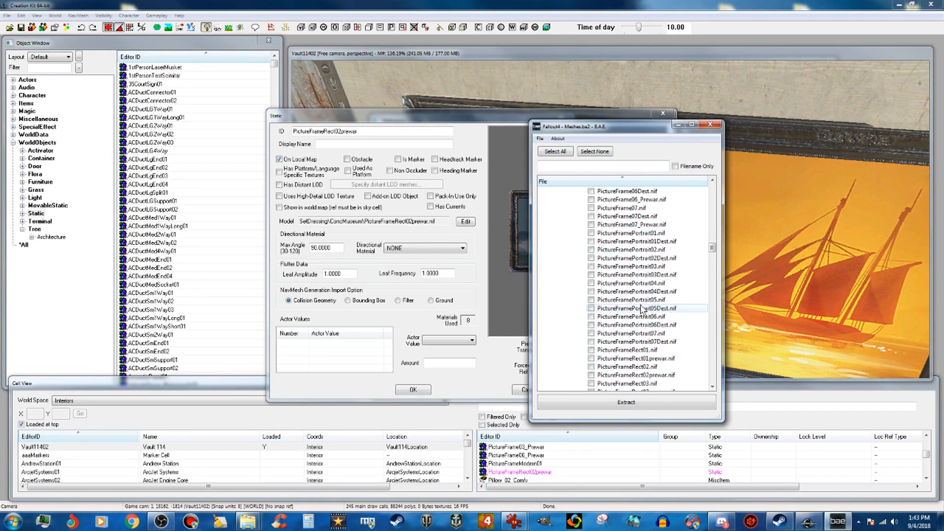
pyautogui.scroll(-3, 669, 317)
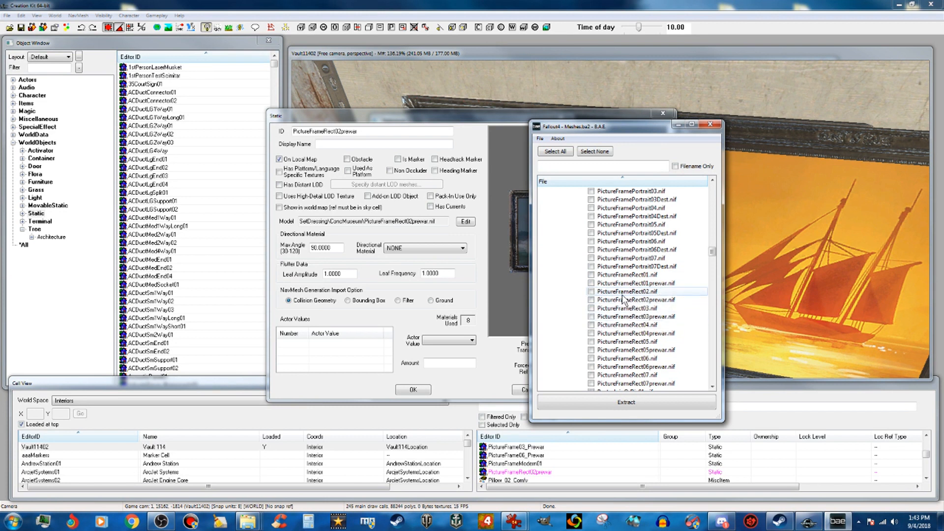
pyautogui.click(592, 283)
pyautogui.click(592, 292)
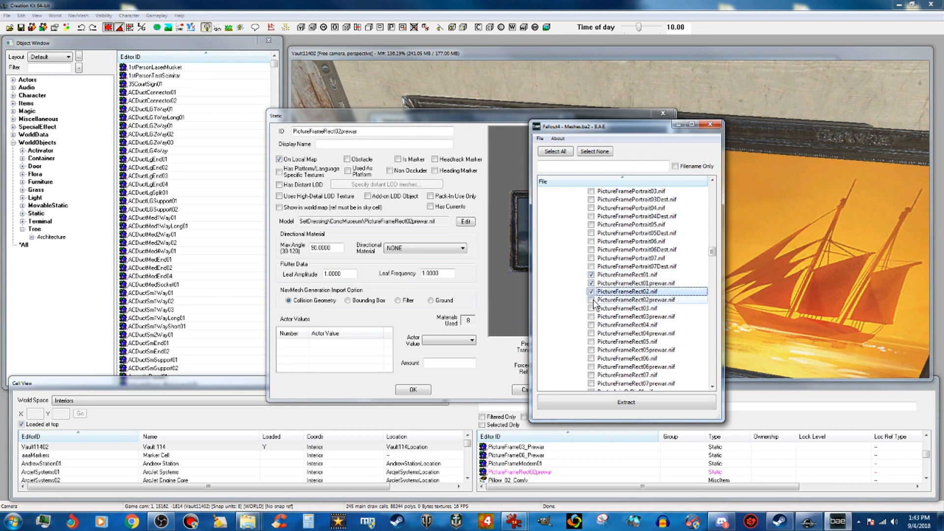
pyautogui.click(591, 300)
pyautogui.click(591, 308)
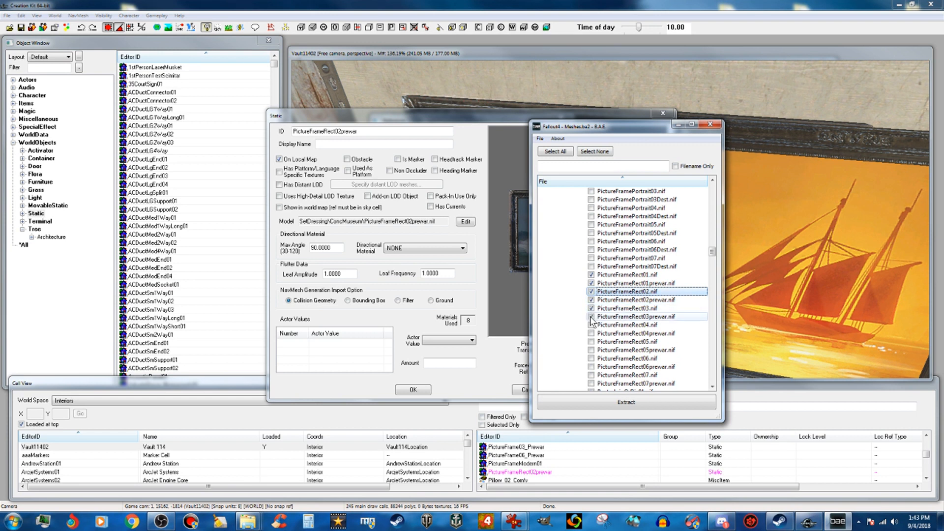
pyautogui.click(592, 317)
pyautogui.click(591, 325)
pyautogui.click(592, 333)
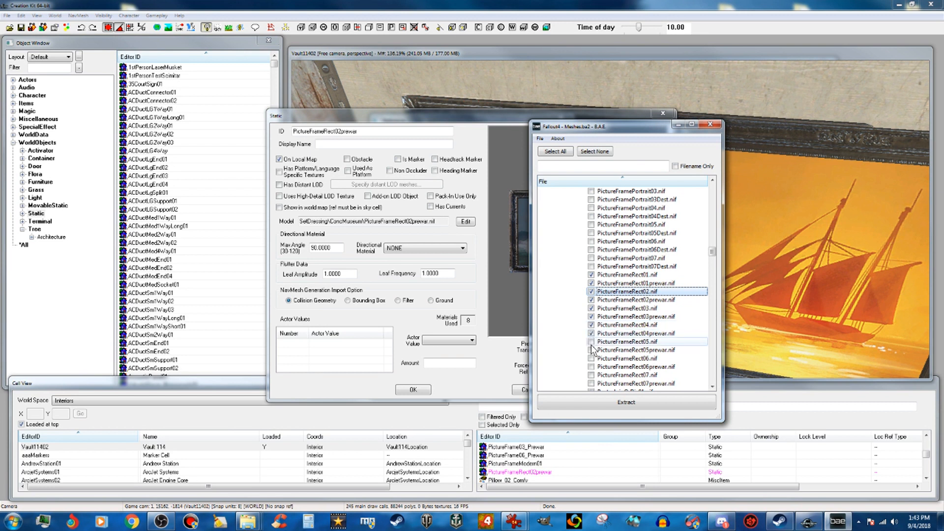
pyautogui.click(592, 342)
pyautogui.click(591, 350)
pyautogui.click(592, 359)
pyautogui.click(591, 367)
pyautogui.scroll(-2, 593, 371)
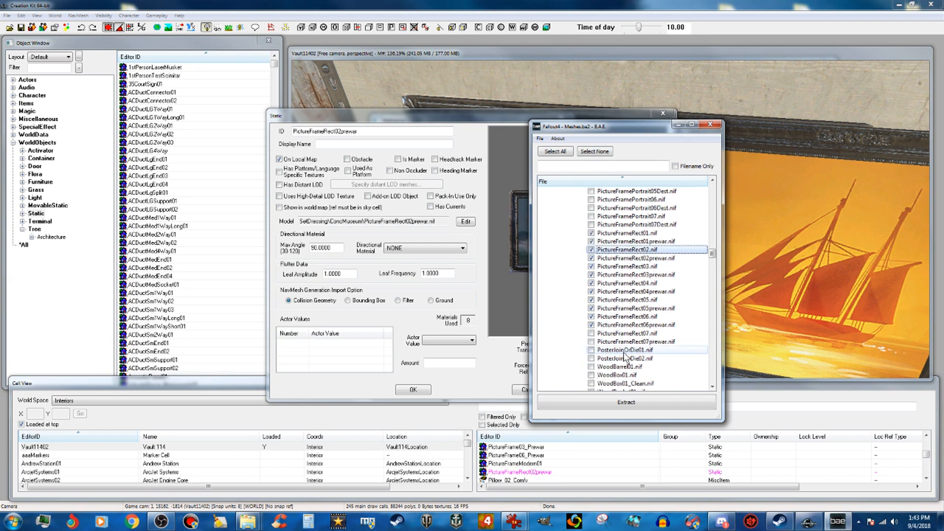
pyautogui.click(592, 333)
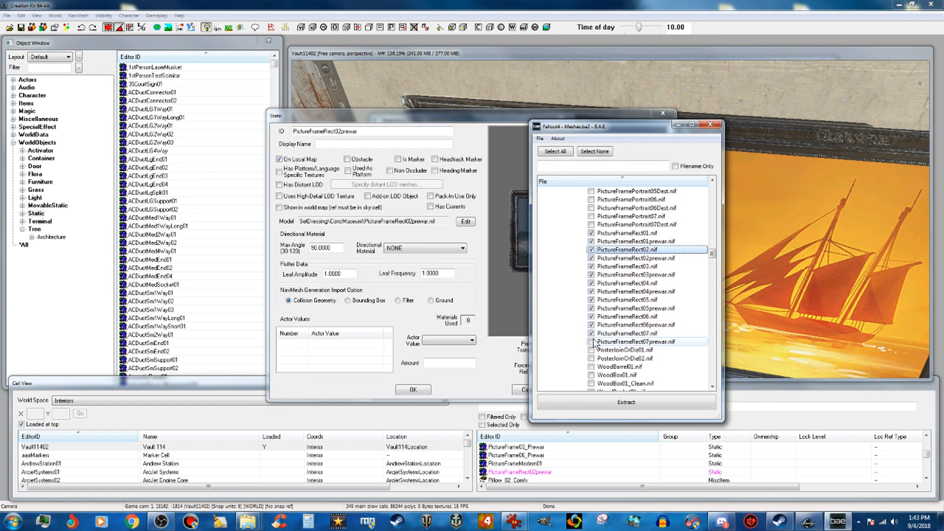
pyautogui.click(591, 342)
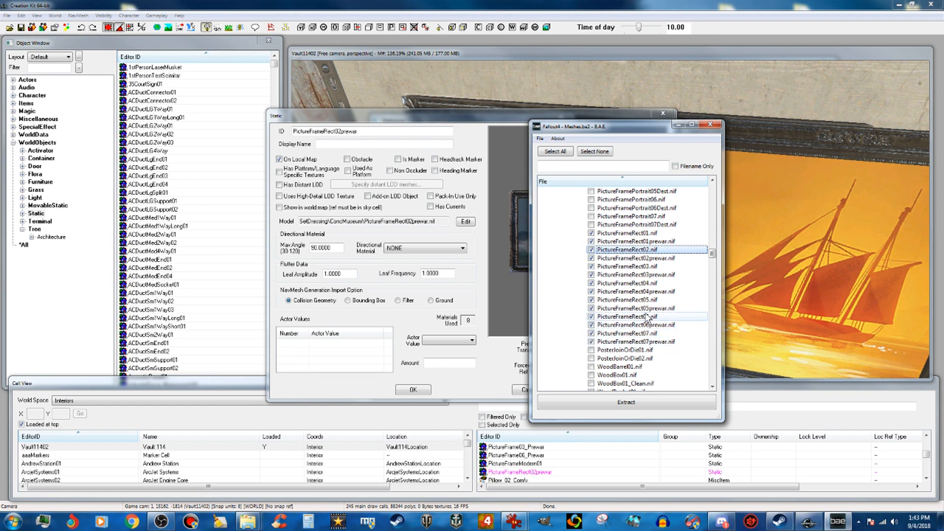
pyautogui.scroll(1, 651, 330)
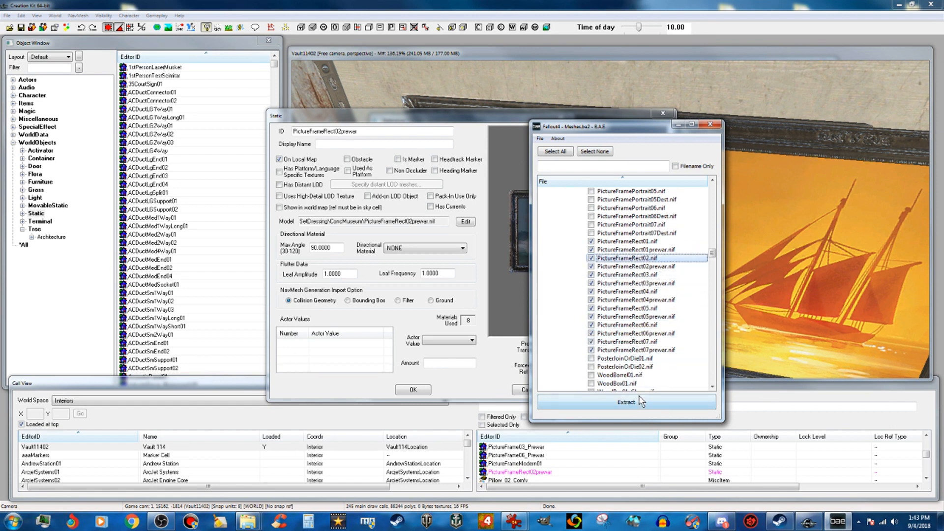
# - Extract the marked frame meshes into the Paint Tutorial TEMP folder on the Desktop
pyautogui.click(649, 403)
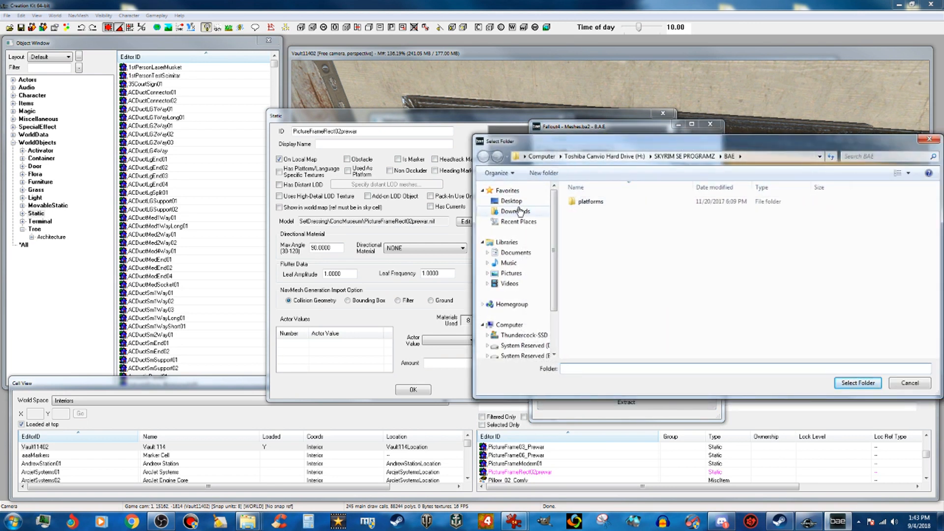
pyautogui.moveTo(672, 148); pyautogui.dragTo(548, 162)
pyautogui.click(387, 215)
pyautogui.click(623, 295)
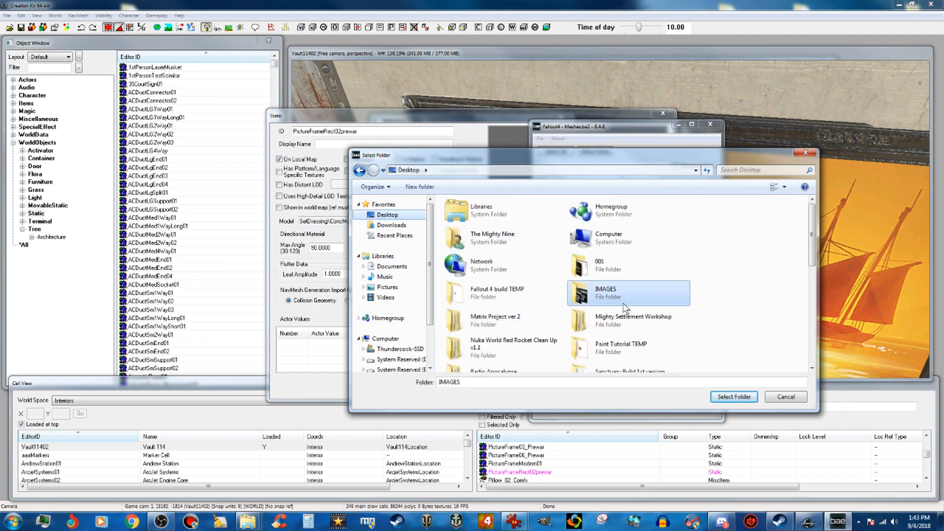
pyautogui.click(638, 349)
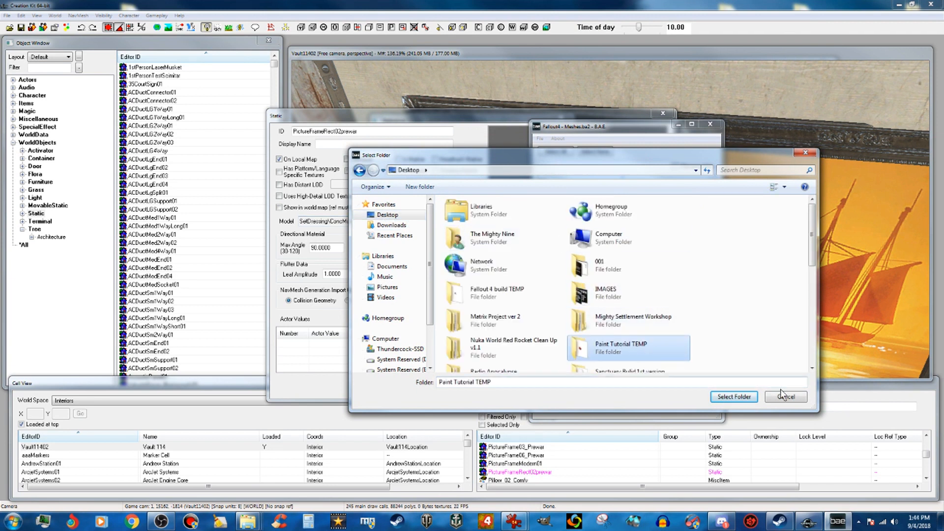
pyautogui.click(734, 397)
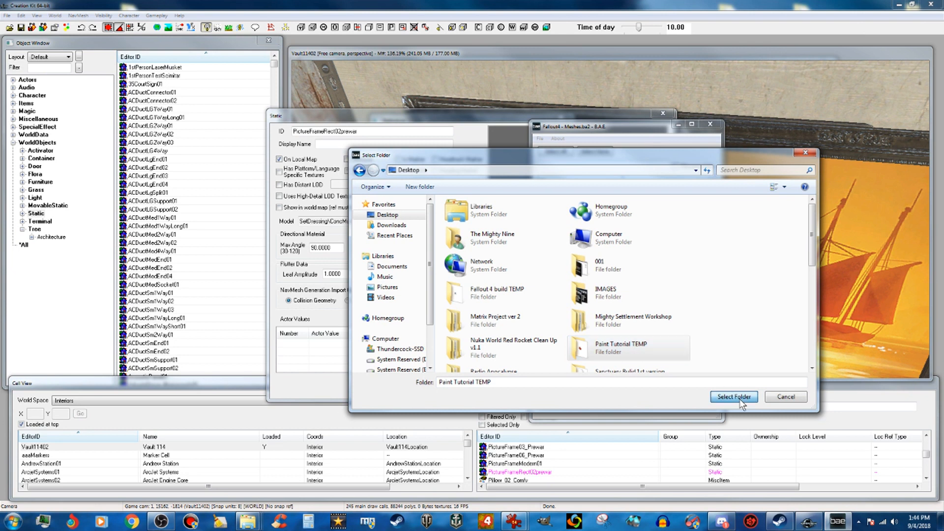
# - Close B.A.E. and leave the PictureFrameRect02prewar object in the Creation Kit without saving changes to it
pyautogui.click(710, 124)
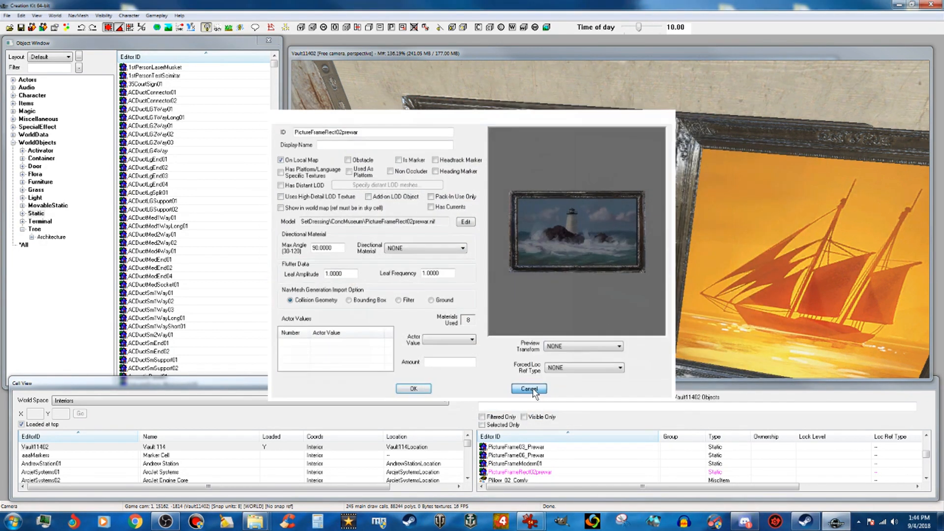
pyautogui.click(530, 390)
pyautogui.click(514, 386)
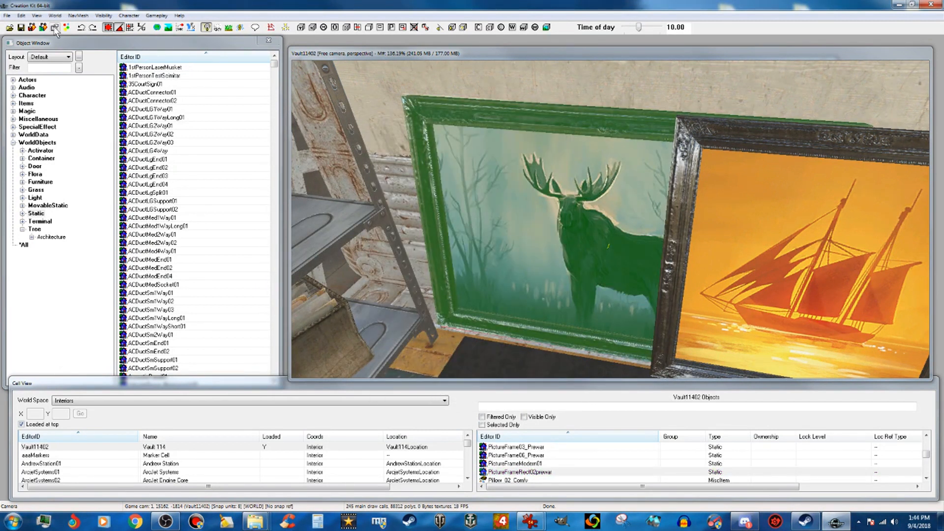
# - Save the plugin as 000Tutorial in the Fallout 4 Data folder and close the Creation Kit
pyautogui.click(20, 27)
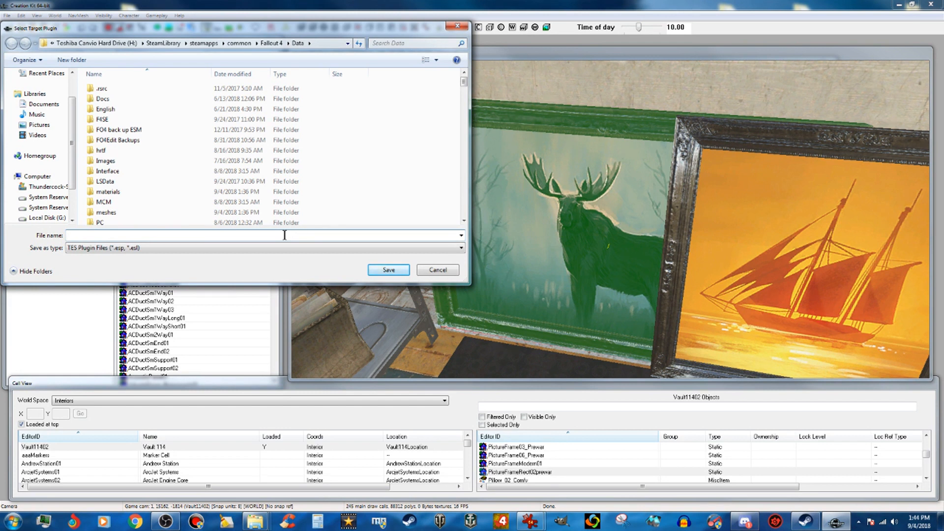
pyautogui.write('000')
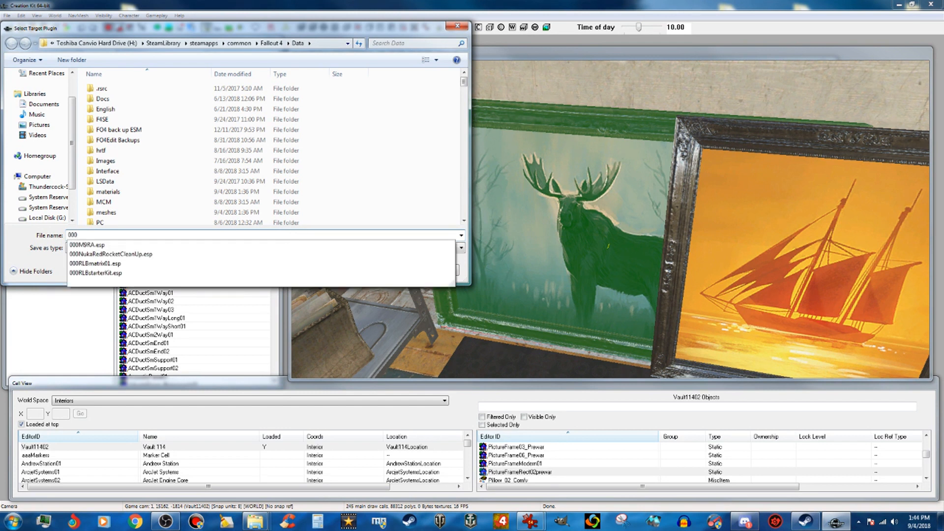
pyautogui.write('Tutorial')
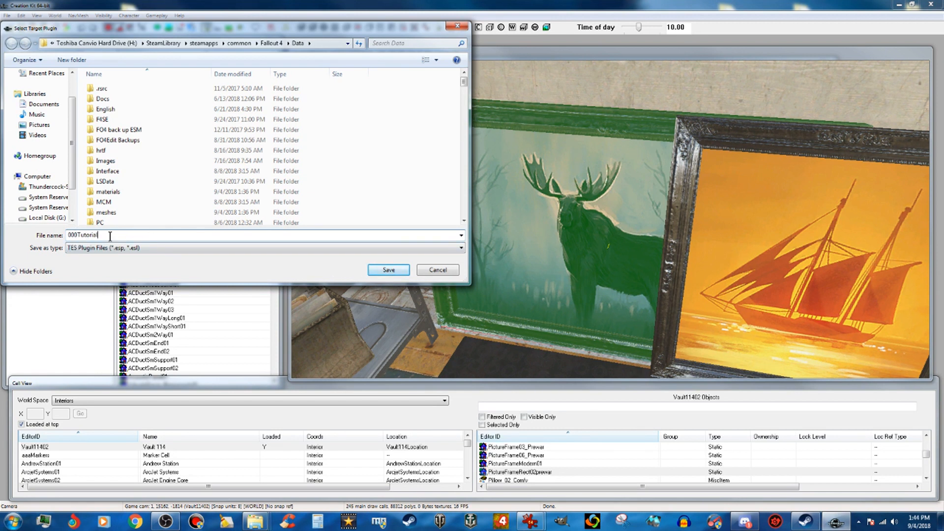
pyautogui.click(387, 271)
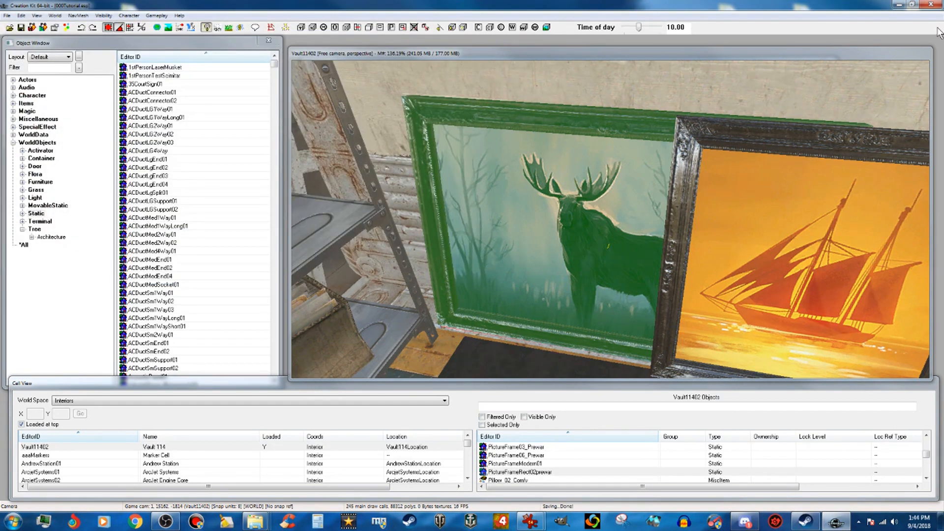
pyautogui.click(930, 5)
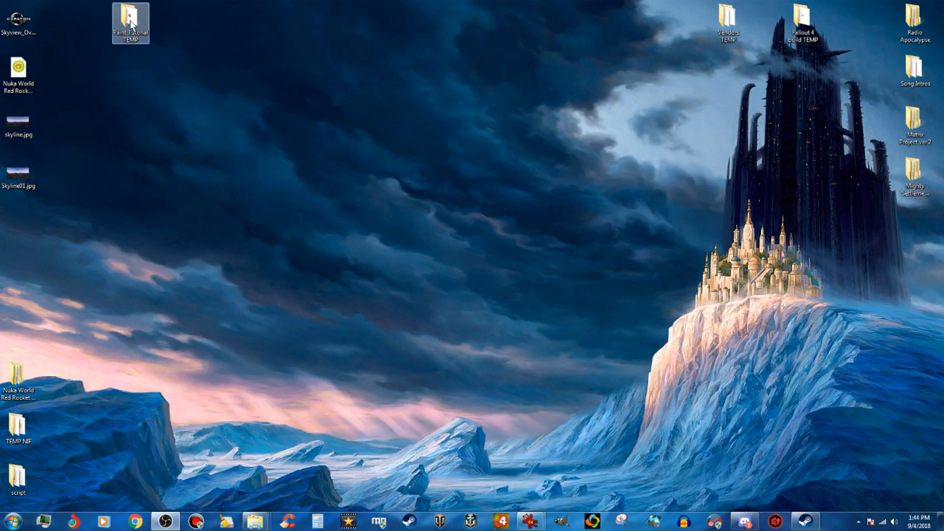
# - Open the desktop's Paint Tutorial TEMP folder and browse to Meshes\SetDressing\ConcMuseum
pyautogui.doubleClick(130, 20)
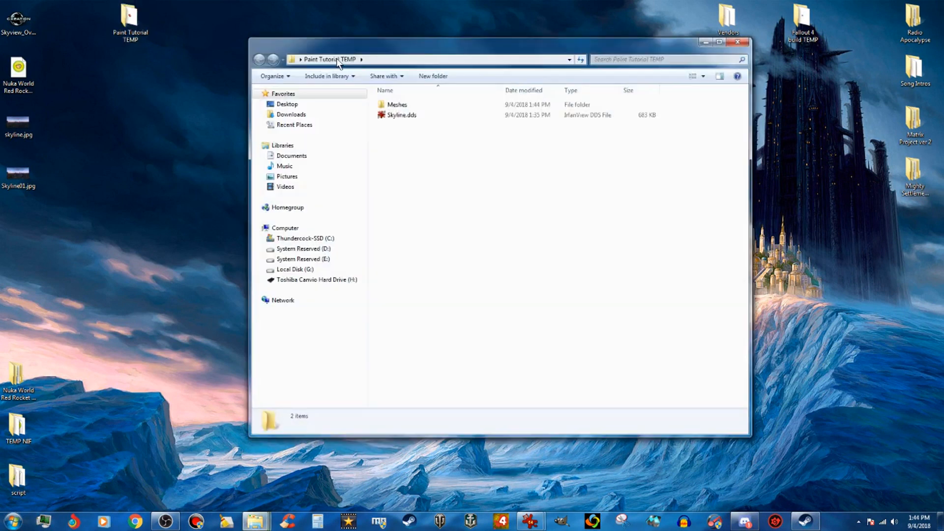
pyautogui.doubleClick(408, 105)
pyautogui.doubleClick(430, 103)
pyautogui.doubleClick(432, 104)
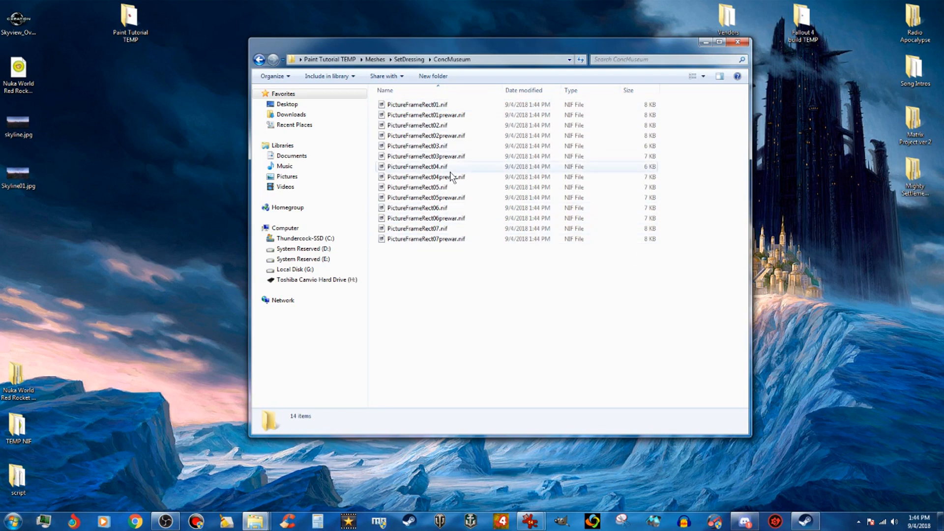
# - Open PictureFrameRect01.nif in NifSkope, examine the frame mesh at an angle, and close it
pyautogui.click(425, 106)
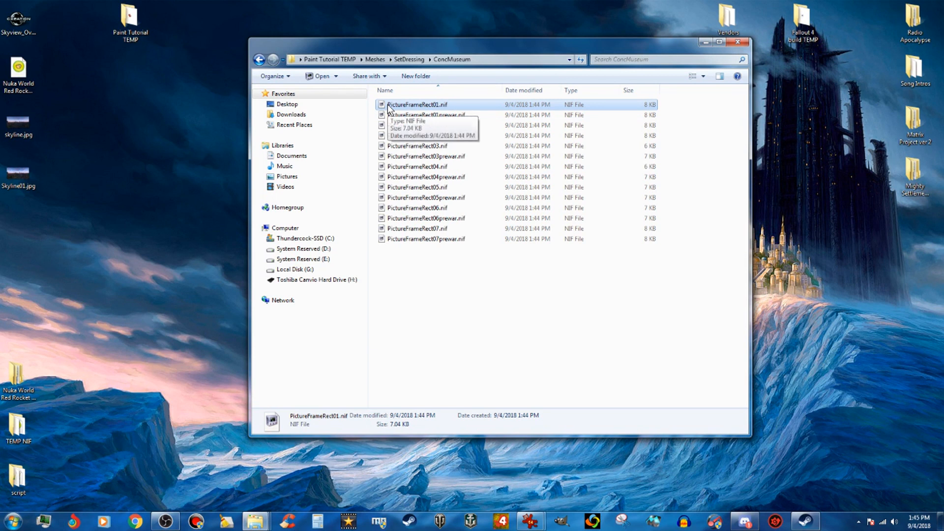
pyautogui.moveTo(390, 109); pyautogui.dragTo(943, 335)
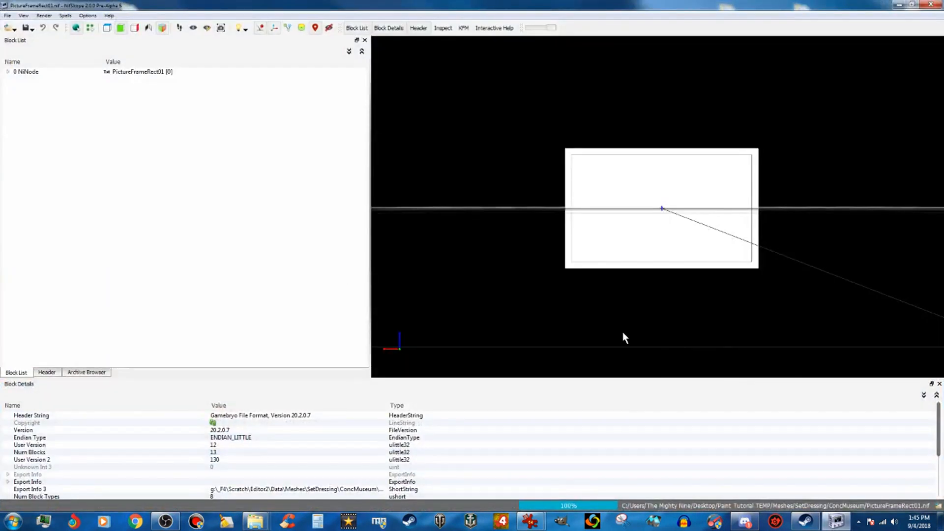
pyautogui.moveTo(624, 335); pyautogui.dragTo(782, 354)
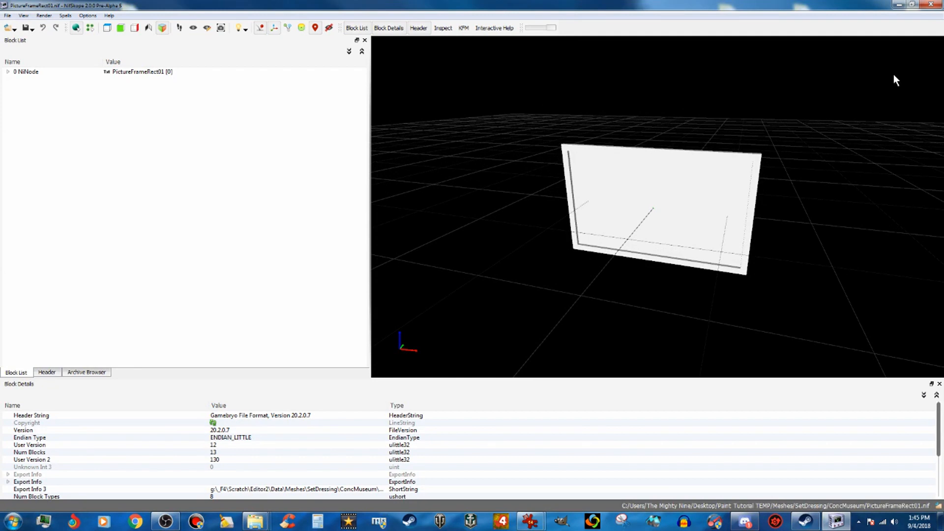
pyautogui.click(932, 6)
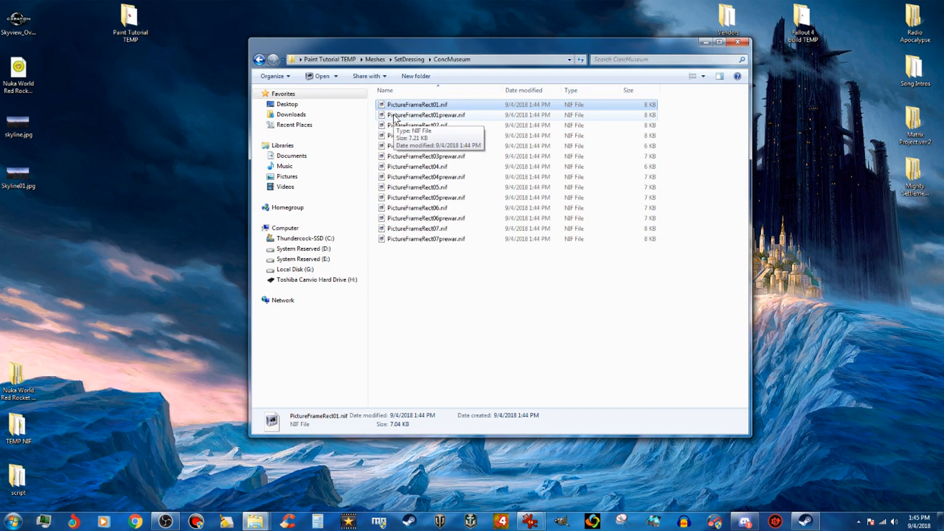
# - Open PictureFrameRect01prewar.nif in NifSkope and examine its frame mesh at an angle
pyautogui.click(393, 116)
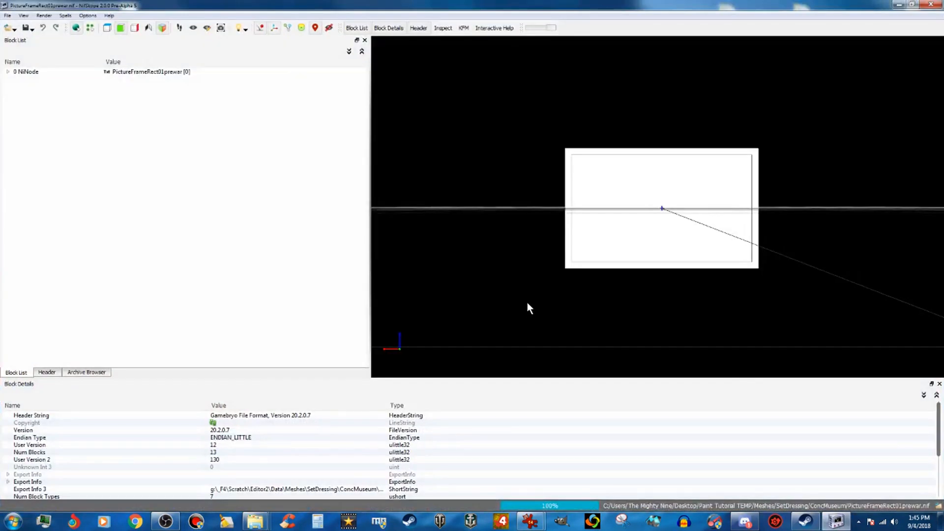
pyautogui.moveTo(527, 302); pyautogui.dragTo(618, 310)
pyautogui.scroll(2, 673, 316)
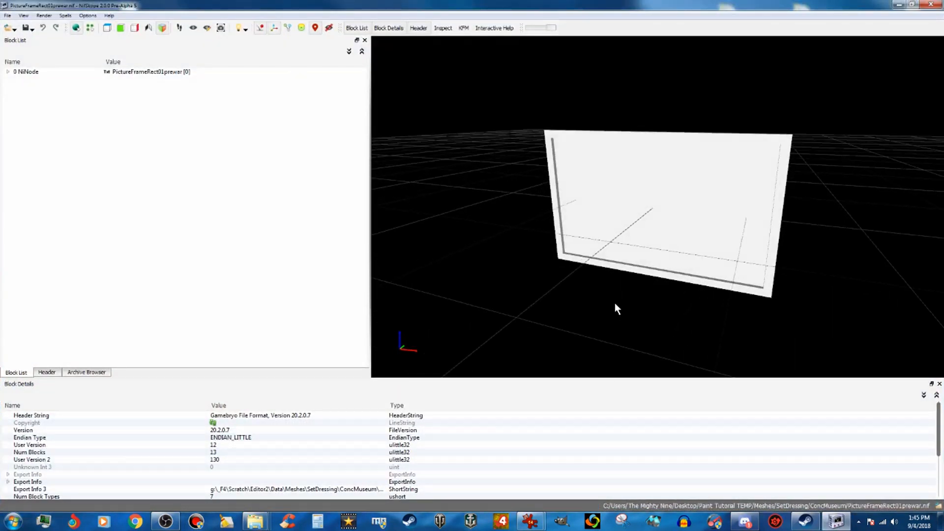
# - Close the current mesh, open PictureFrameRect02prewar.nif in NifSkope, and select its painting surface from an angled view
pyautogui.click(930, 6)
pyautogui.click(407, 137)
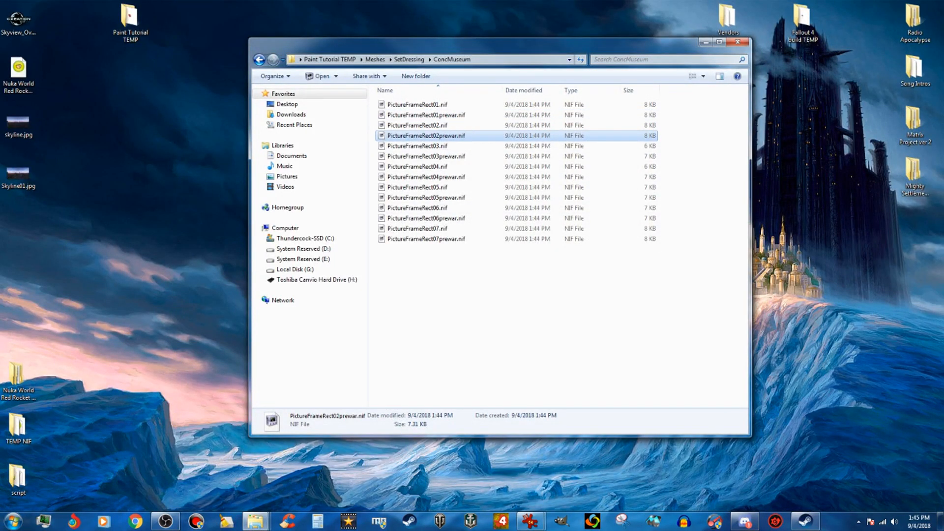
pyautogui.press('Return')
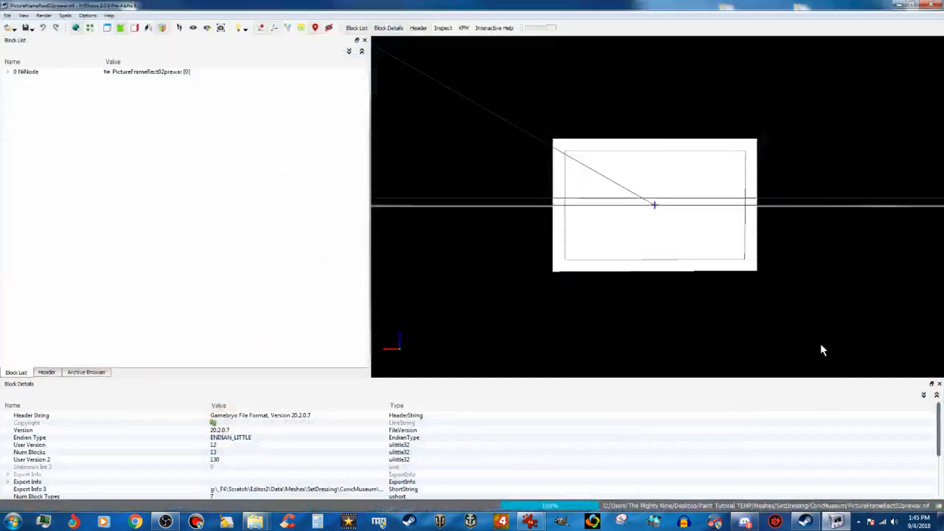
pyautogui.moveTo(556, 269); pyautogui.dragTo(667, 282)
pyautogui.click(678, 231)
pyautogui.moveTo(601, 230); pyautogui.dragTo(625, 249)
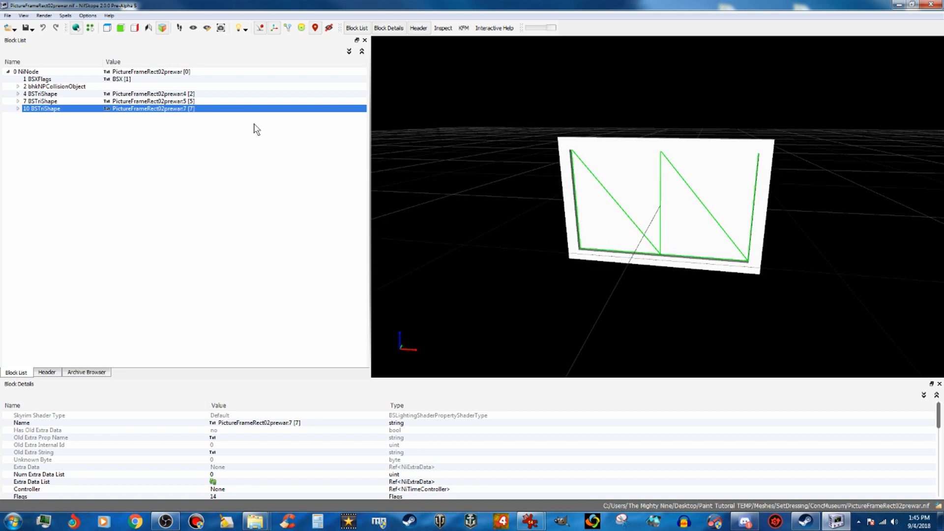
# - Expand the painting surface's shader property and inspect its texture set and BGSM material path
pyautogui.click(17, 109)
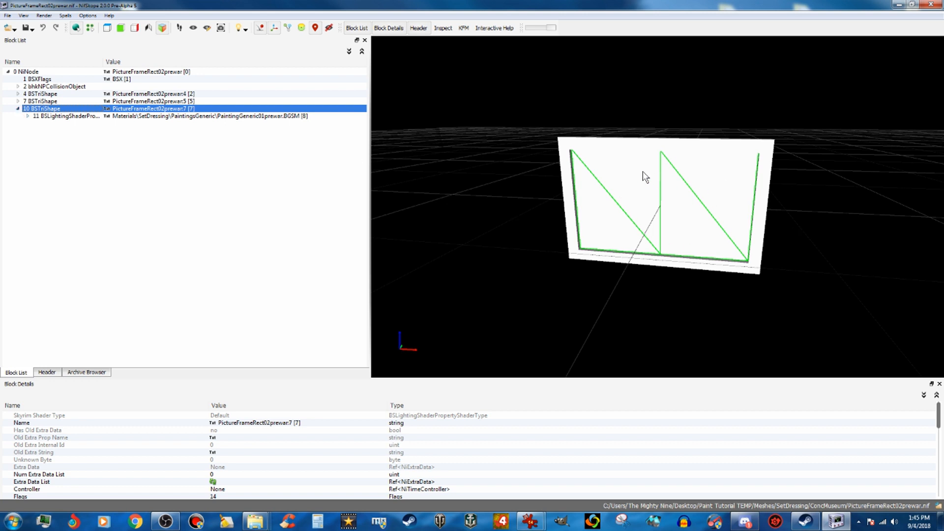
pyautogui.click(28, 117)
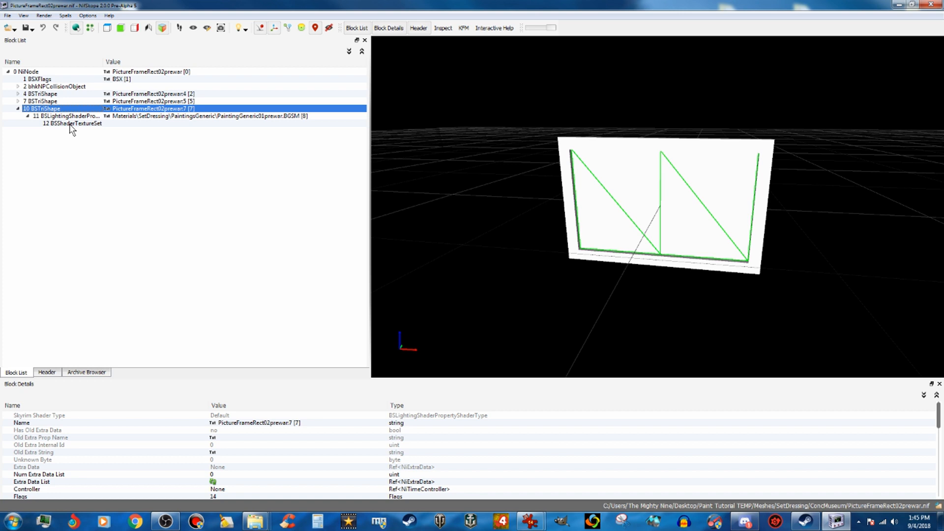
pyautogui.click(72, 124)
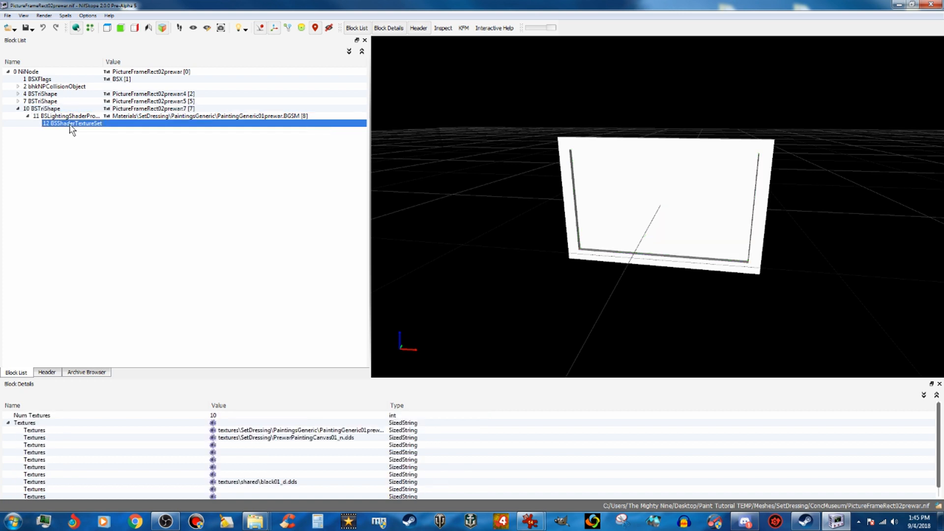
pyautogui.click(182, 115)
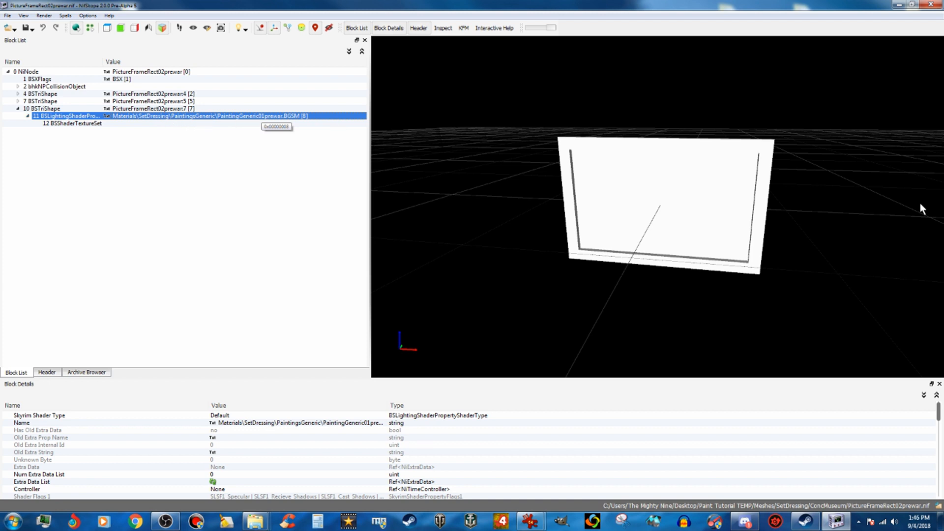
# - Open Fallout4 - Materials.ba2 from the Fallout 4 Data folder in B.A.E. and minimize the folder window
pyautogui.click(255, 520)
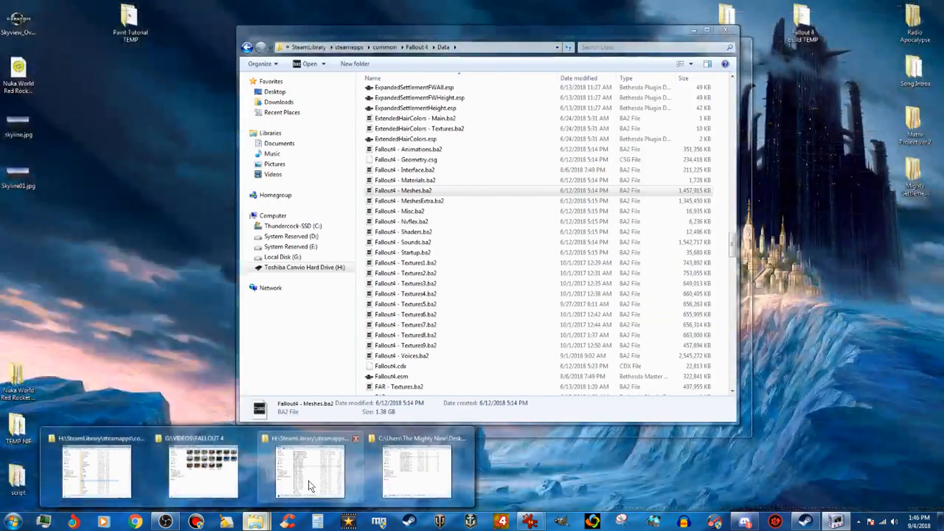
pyautogui.click(308, 480)
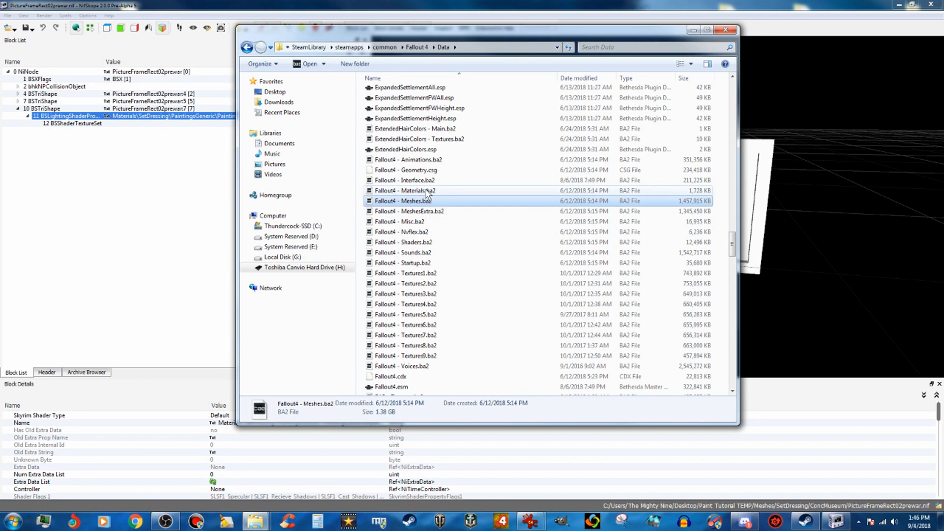
pyautogui.doubleClick(426, 191)
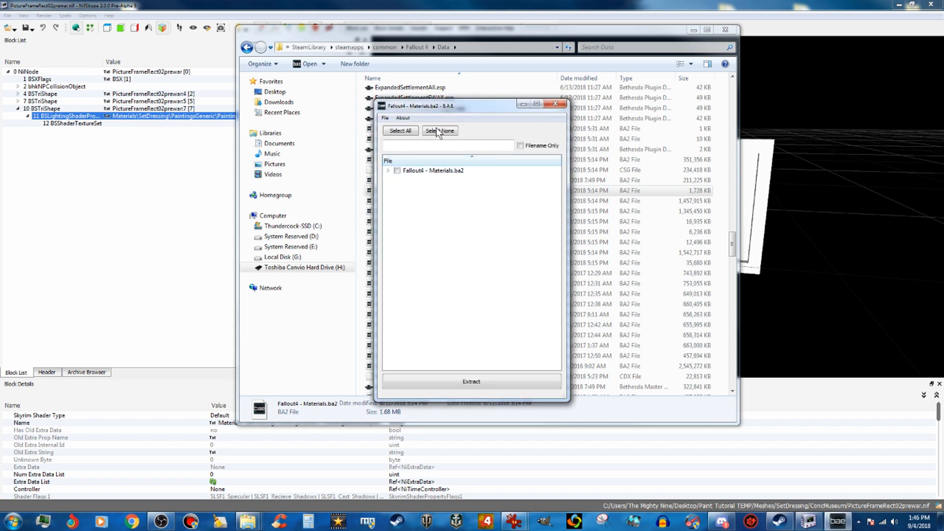
pyautogui.click(694, 30)
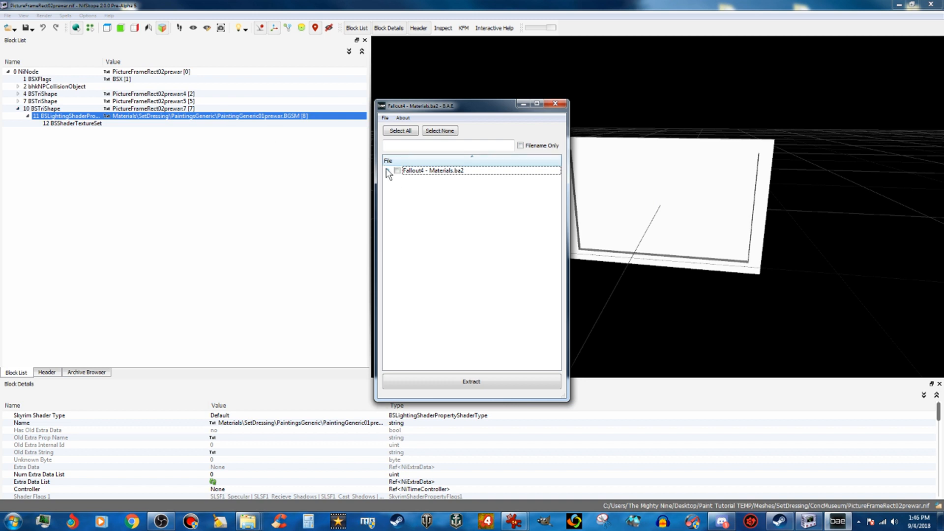
# - Mark PaintingGeneric01.BGSM and PaintingGeneric01prewar.BGSM under Materials\SetDressing\PaintingsGeneric for extraction
pyautogui.click(399, 179)
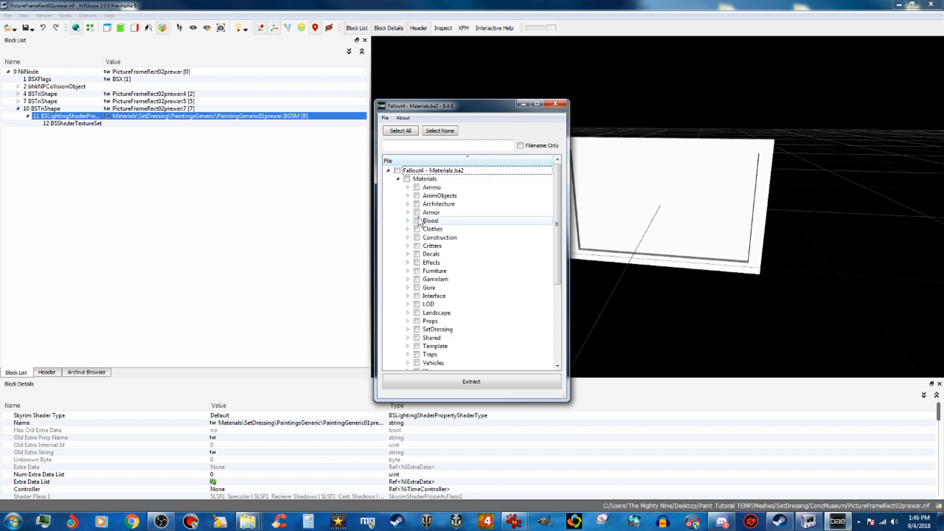
pyautogui.scroll(-2, 418, 310)
pyautogui.click(408, 279)
pyautogui.scroll(-6, 473, 292)
pyautogui.scroll(-8, 475, 289)
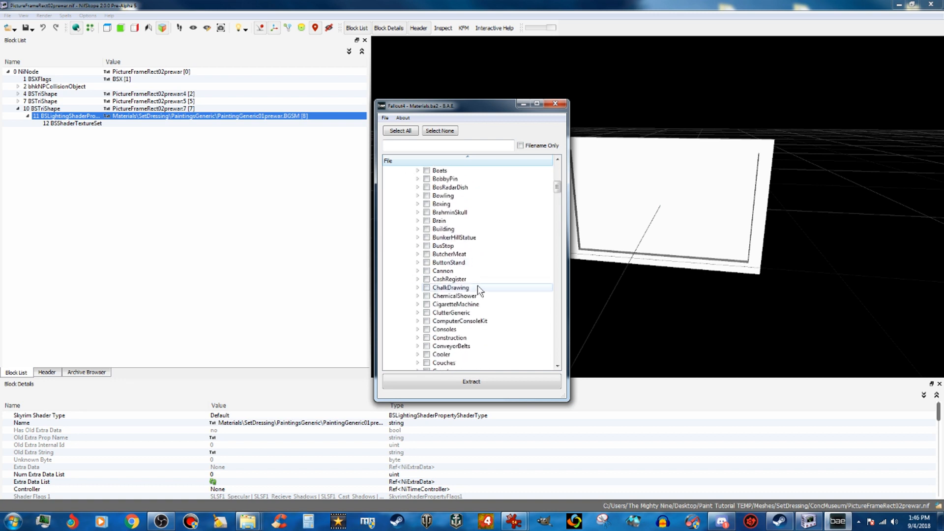
pyautogui.moveTo(562, 196); pyautogui.dragTo(562, 233)
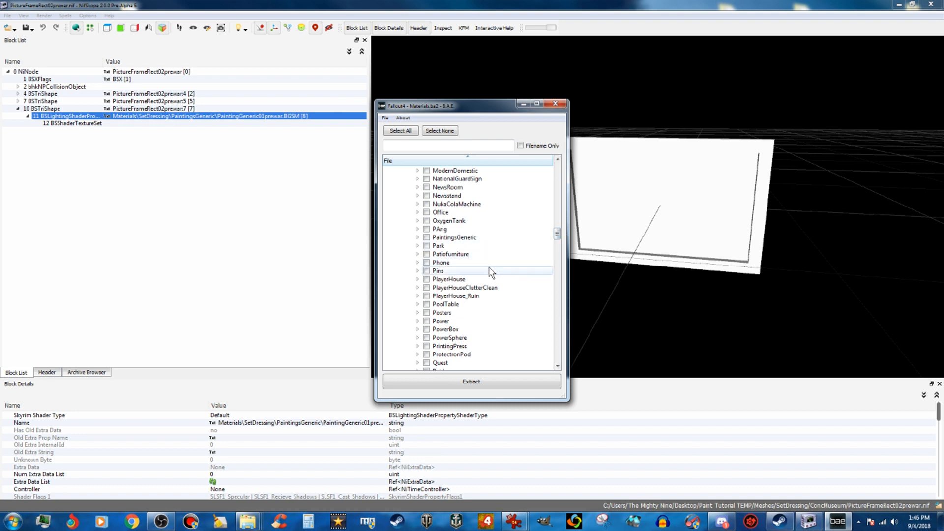
pyautogui.click(417, 237)
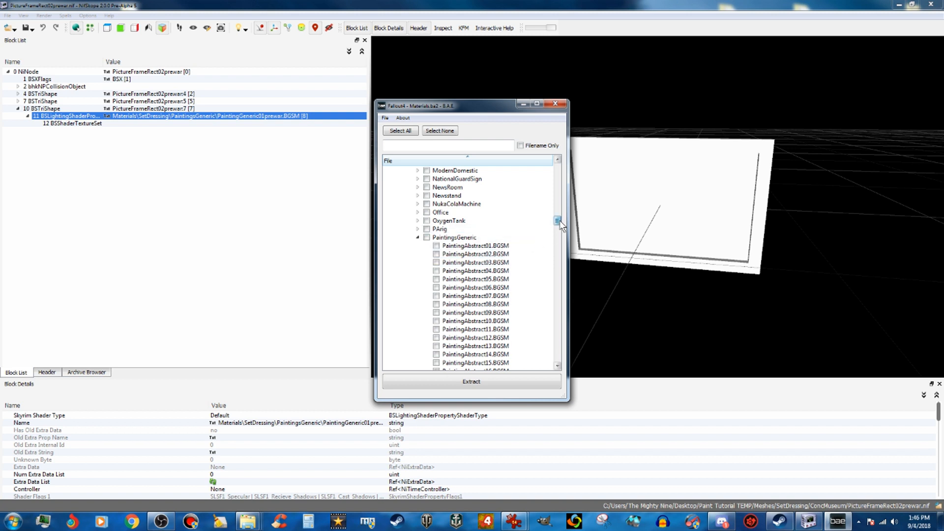
pyautogui.moveTo(560, 220); pyautogui.dragTo(559, 240)
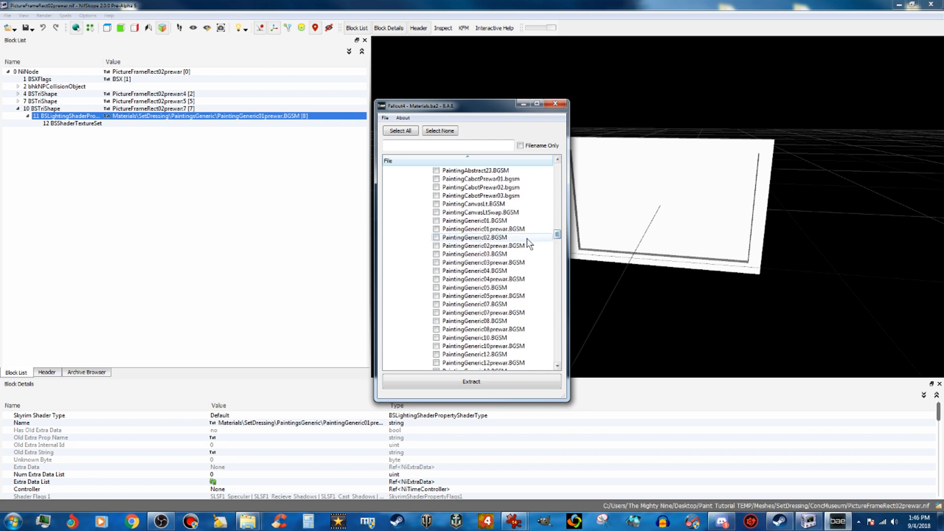
pyautogui.click(437, 229)
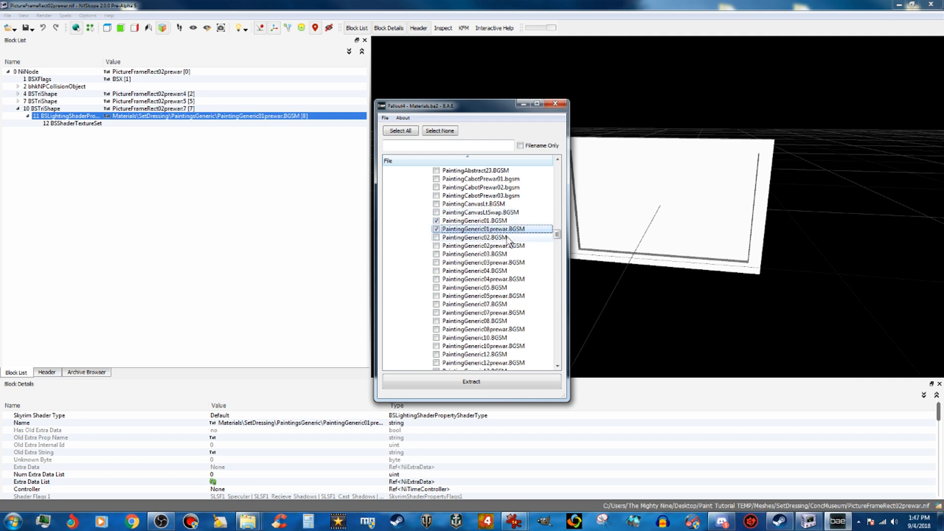
# - Extract the marked material files to the desktop's Paint Tutorial TEMP folder and close the archive
pyautogui.click(517, 382)
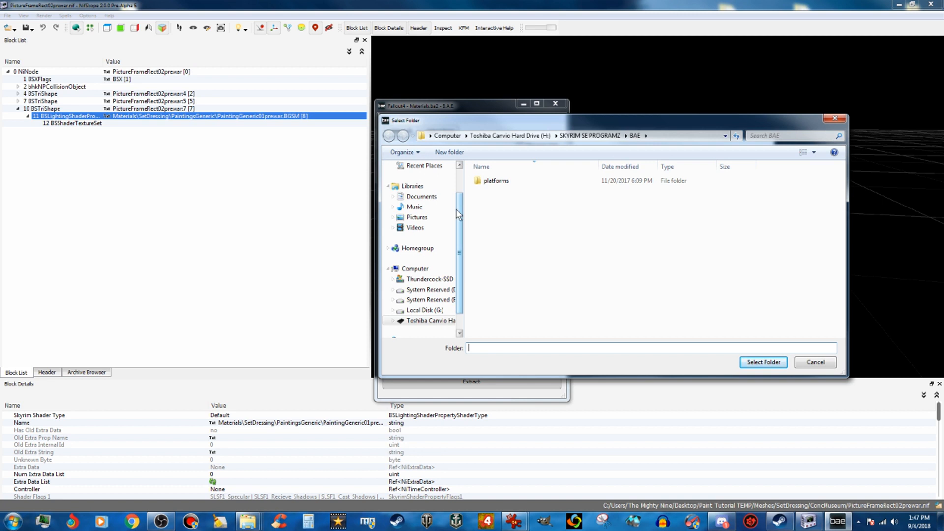
pyautogui.scroll(1, 433, 209)
pyautogui.click(425, 184)
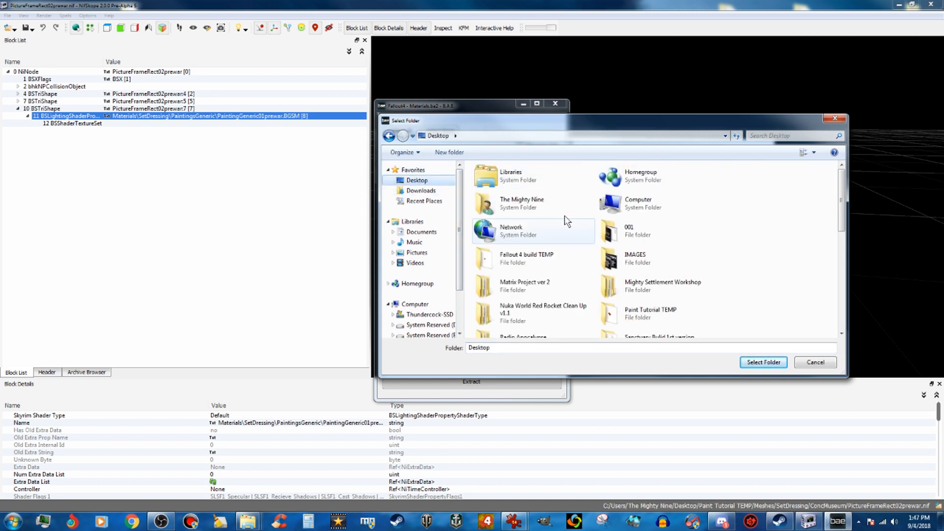
pyautogui.click(646, 314)
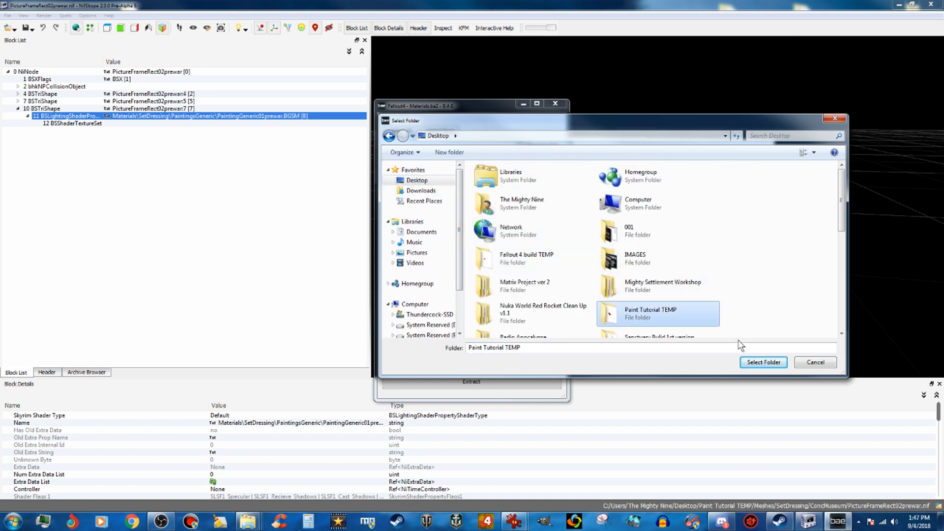
pyautogui.click(754, 363)
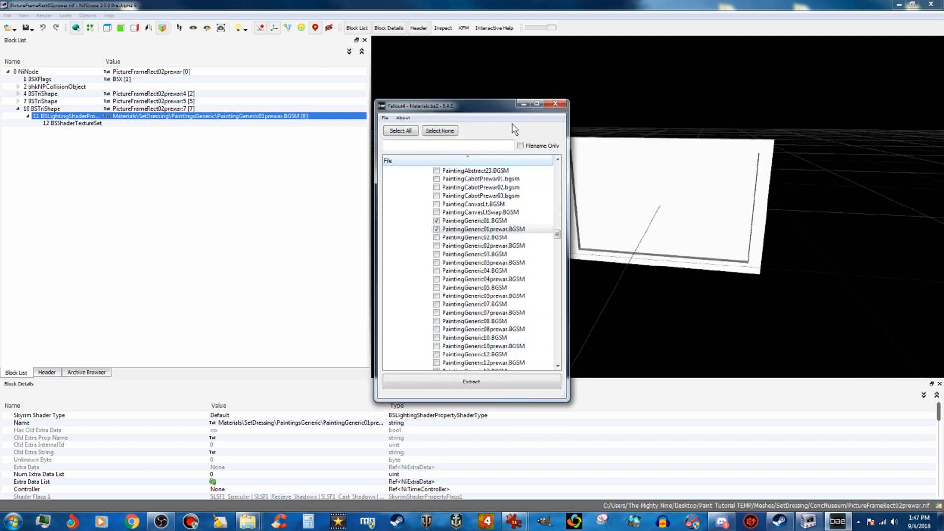
pyautogui.click(557, 105)
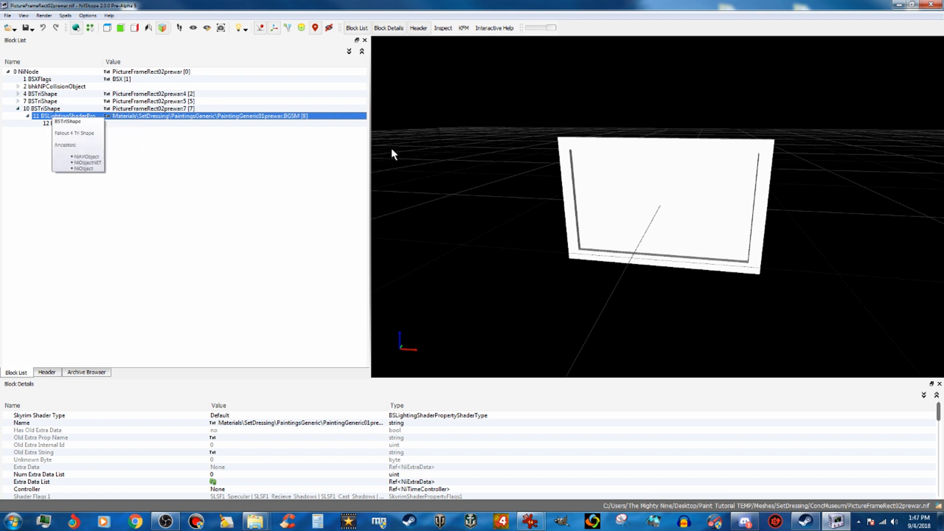
# - Compare the painting surface with the canvas backing shape and inspect the backing's BGSM material path
pyautogui.click(582, 202)
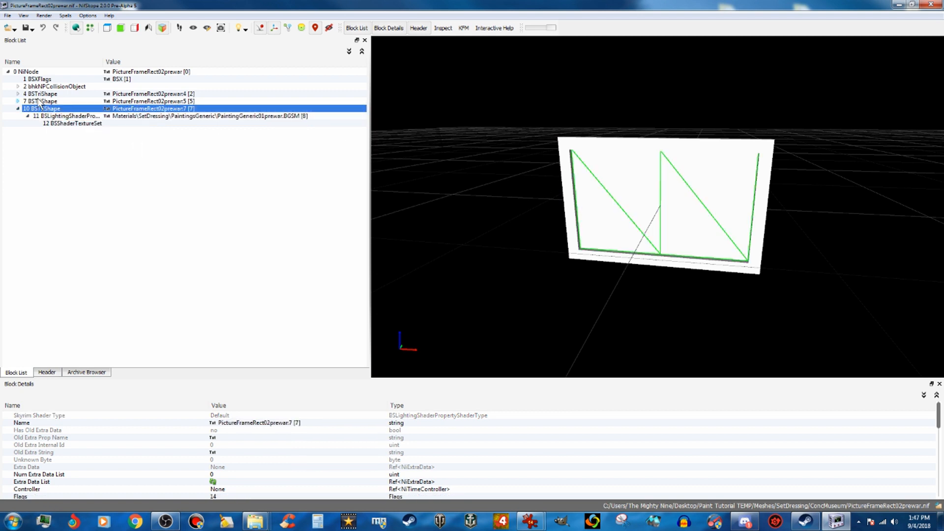
pyautogui.click(137, 101)
pyautogui.moveTo(381, 202)
pyautogui.mouseDown()
pyautogui.moveTo(520, 214)
pyautogui.moveTo(393, 199)
pyautogui.mouseUp()
pyautogui.click(18, 101)
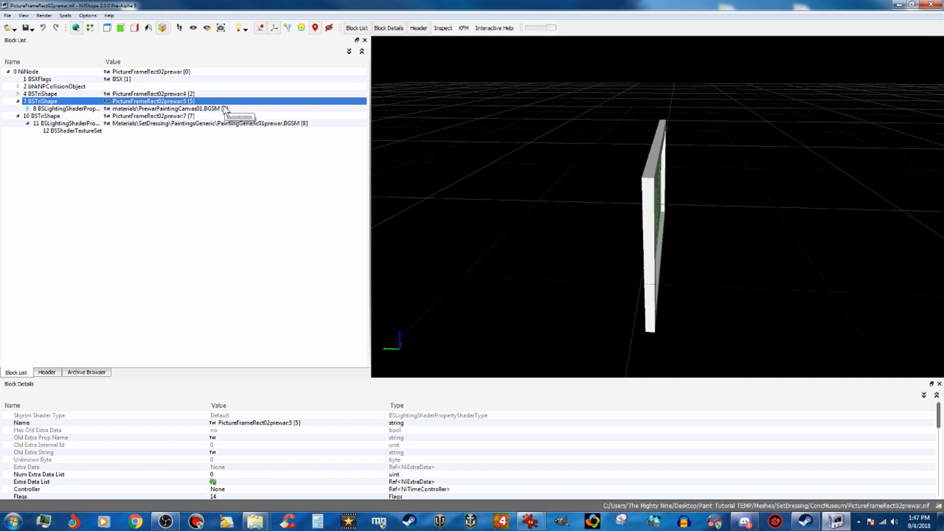
pyautogui.moveTo(540, 197); pyautogui.dragTo(481, 197)
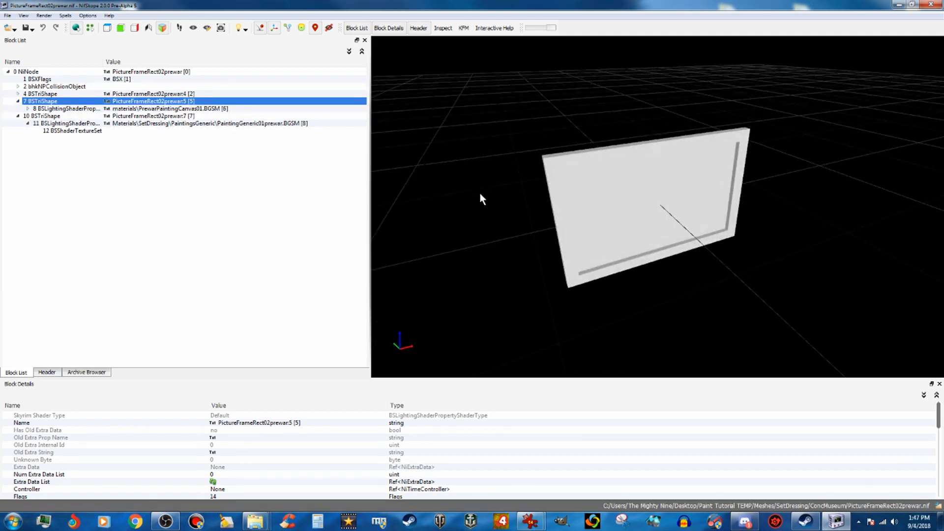
# - Select the painting surface's BSShaderTextureSet and widen the value column to read the full diffuse texture path
pyautogui.click(668, 219)
pyautogui.moveTo(666, 215); pyautogui.dragTo(592, 280)
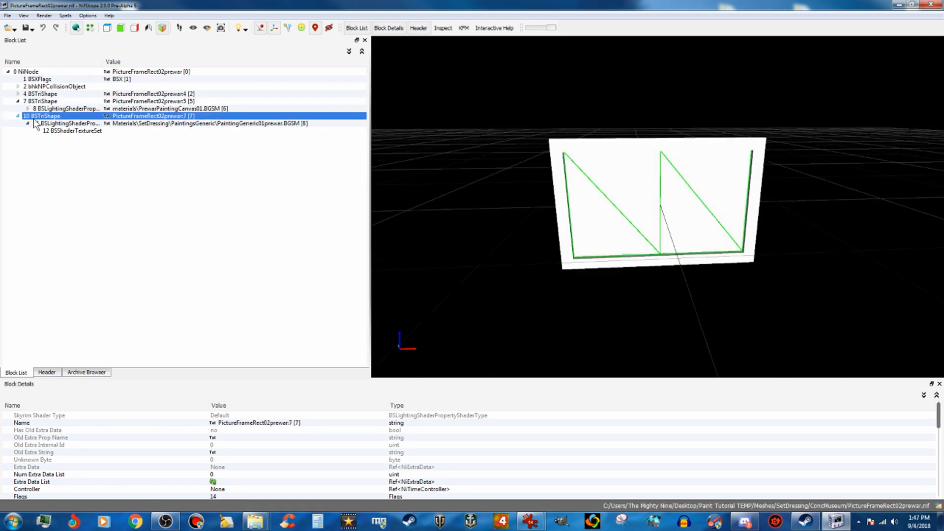
pyautogui.click(69, 132)
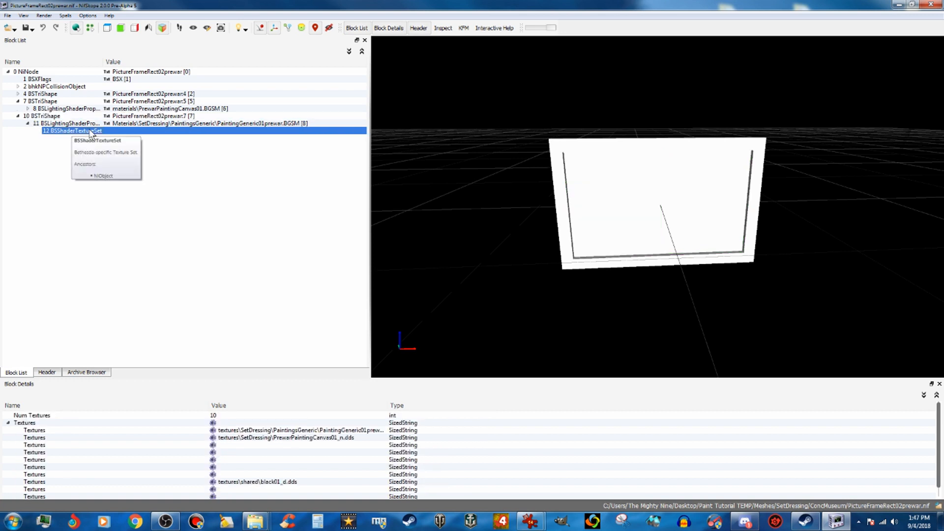
pyautogui.click(288, 432)
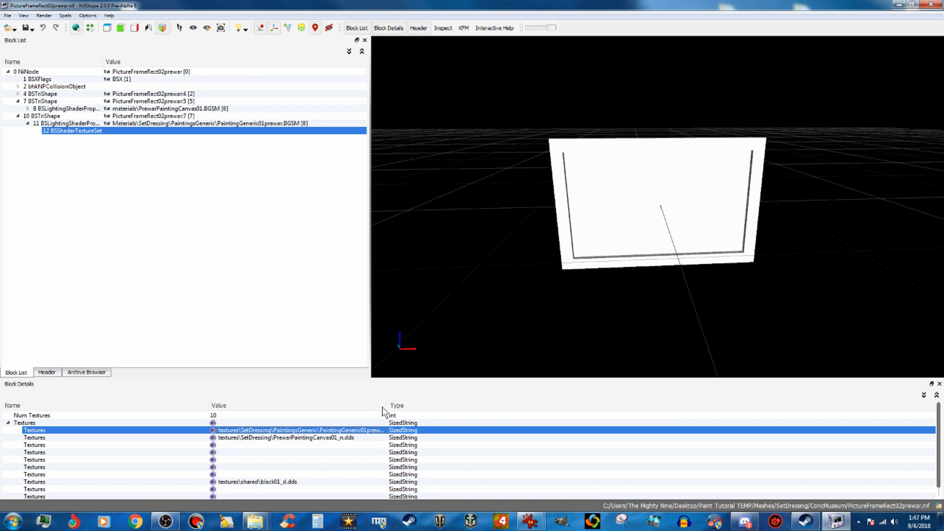
pyautogui.moveTo(386, 403); pyautogui.dragTo(471, 403)
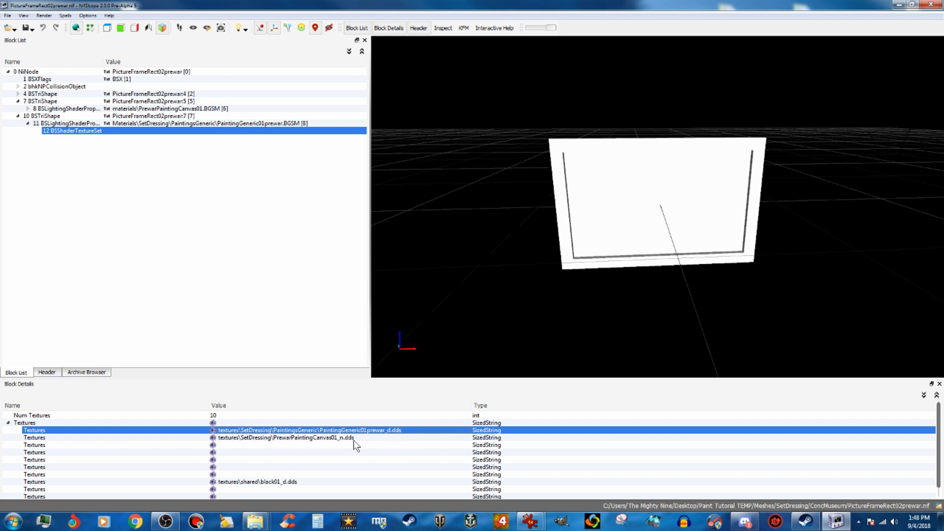
pyautogui.click(255, 521)
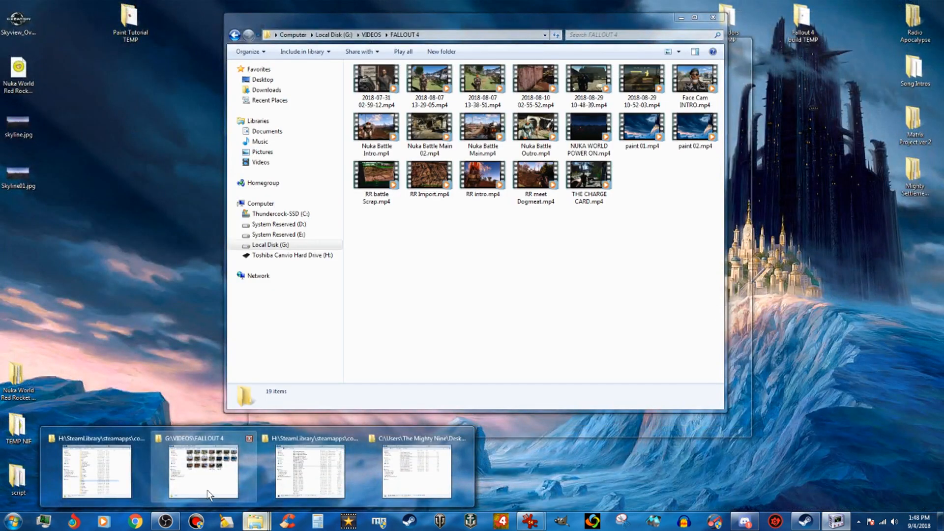
pyautogui.click(120, 490)
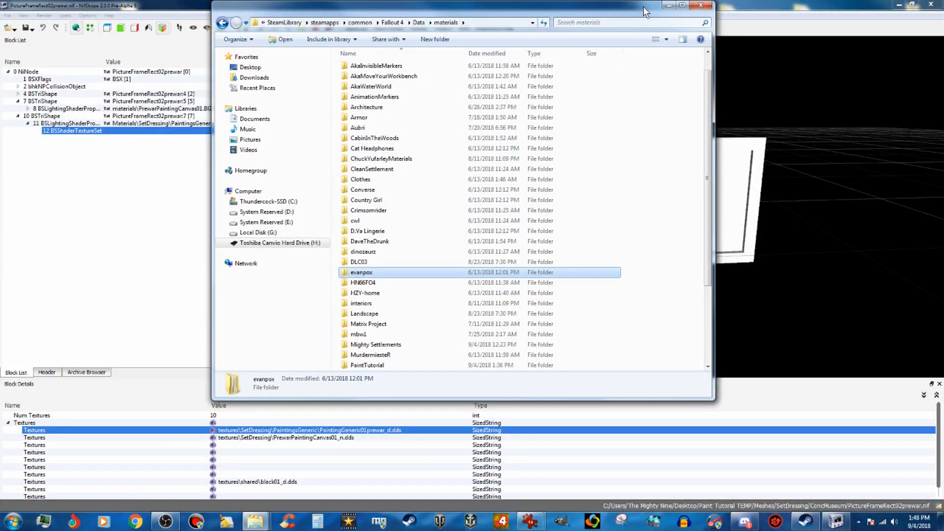
pyautogui.click(705, 11)
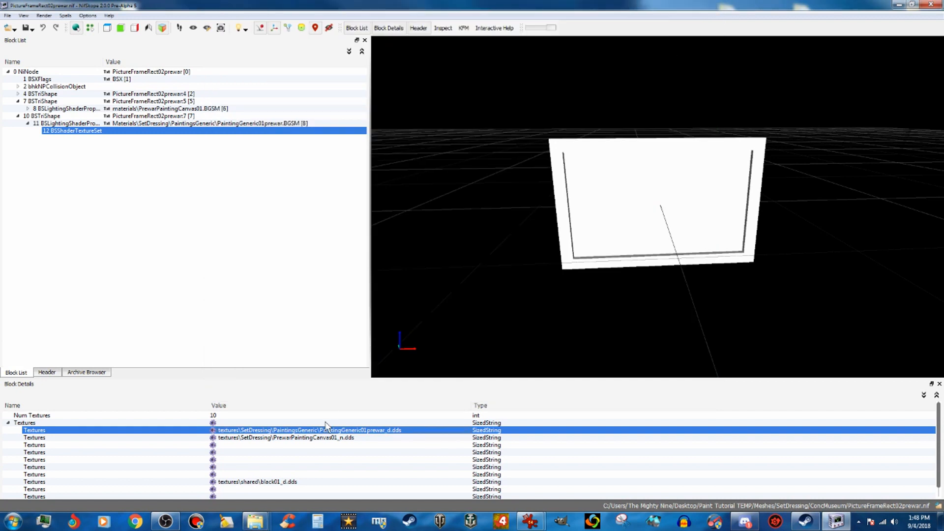
# - Open Fallout4 - Textures2.ba2 from the Fallout 4 Data folder in B.A.E
pyautogui.moveTo(266, 517)
pyautogui.click(257, 472)
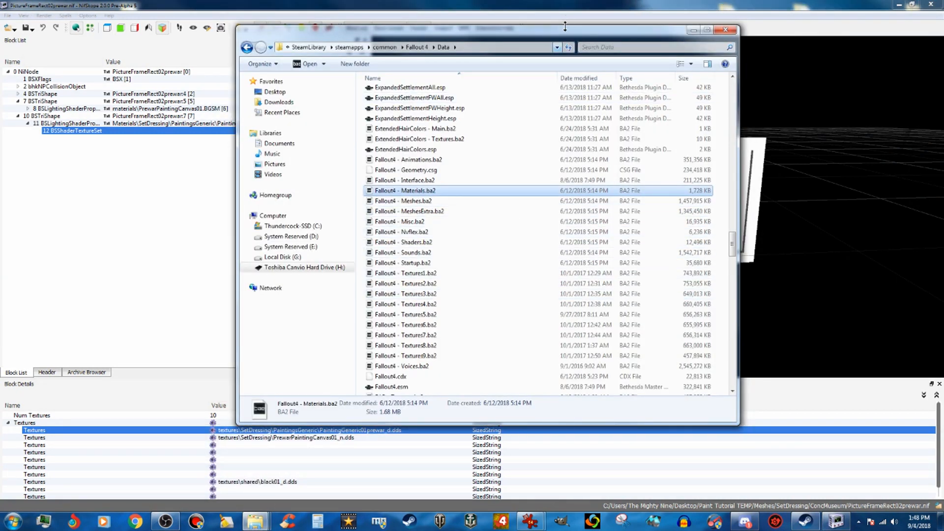
pyautogui.moveTo(569, 32); pyautogui.dragTo(629, 28)
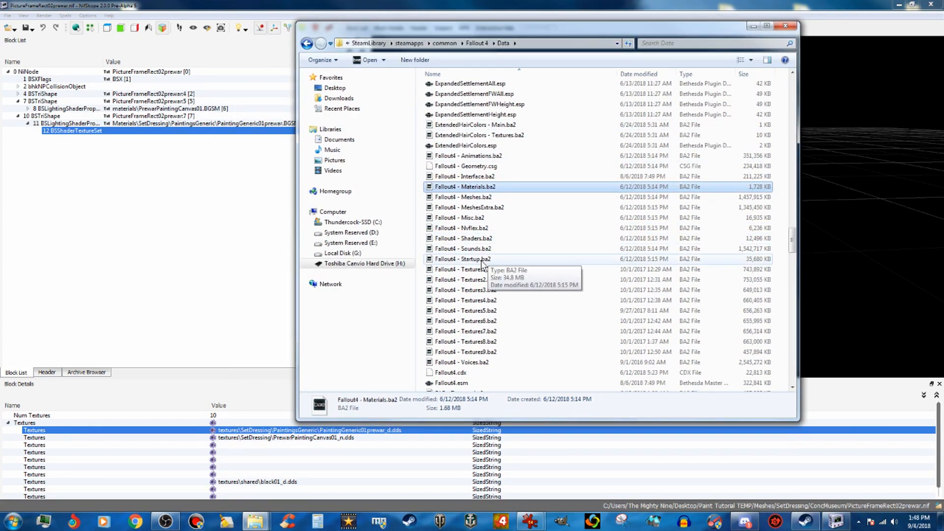
pyautogui.doubleClick(442, 280)
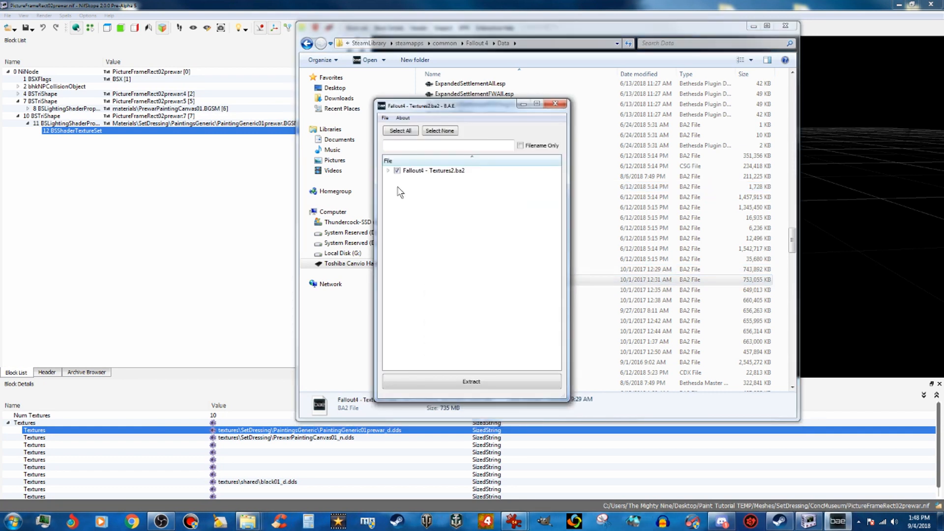
# - Check which folders the Textures2 archive holds under Textures, and close the archive
pyautogui.click(388, 171)
pyautogui.click(398, 179)
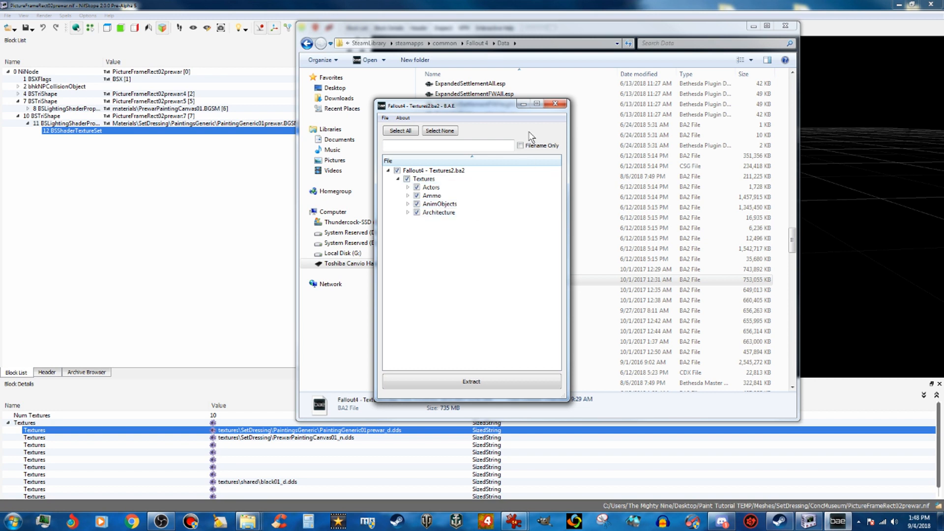
pyautogui.click(555, 104)
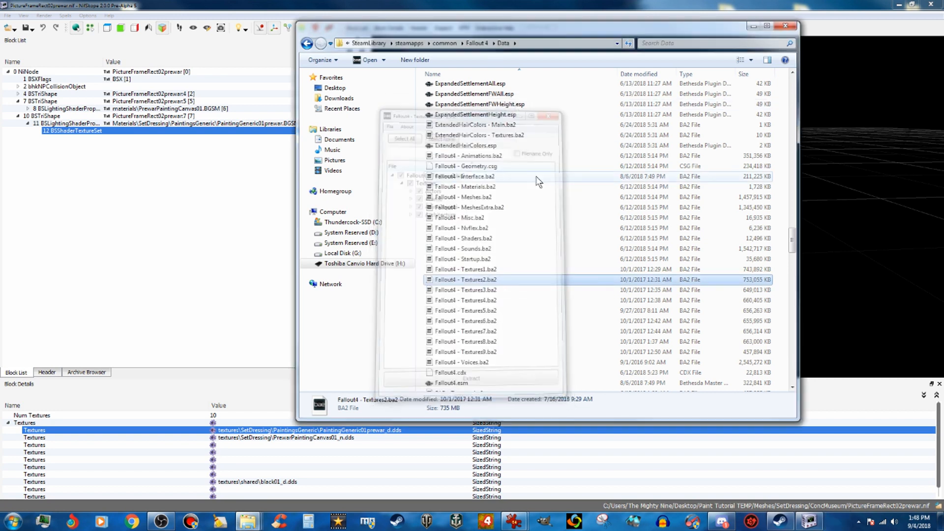
# - Open Fallout4 - Textures6.ba2 from the Data folder and expand its Textures > SetDressing folder with all files unmarked
pyautogui.doubleClick(489, 324)
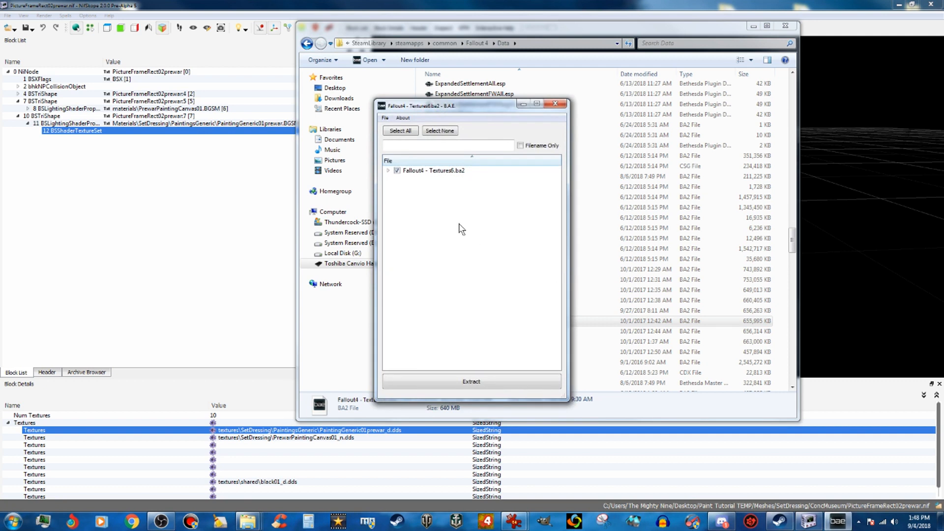
pyautogui.click(389, 171)
pyautogui.click(396, 179)
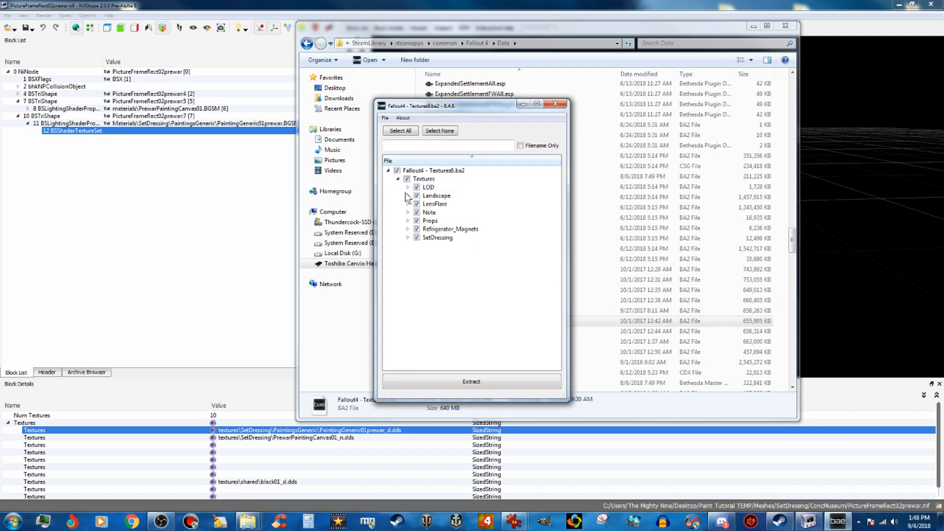
pyautogui.click(407, 238)
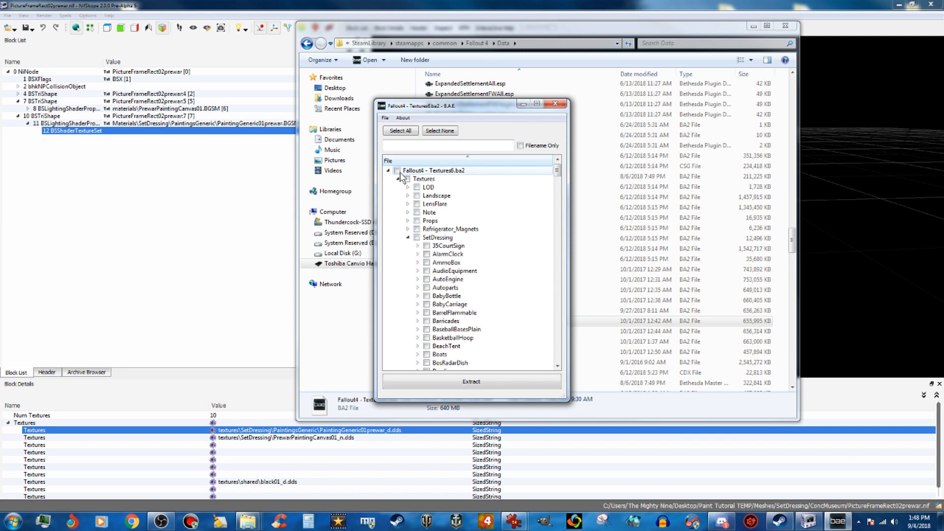
# - Look through the SetDressing contents of the Textures6 archive for the PaintingsGeneric folder, and close the archive
pyautogui.scroll(-3, 471, 261)
pyautogui.scroll(-7, 489, 247)
pyautogui.scroll(-7, 489, 247)
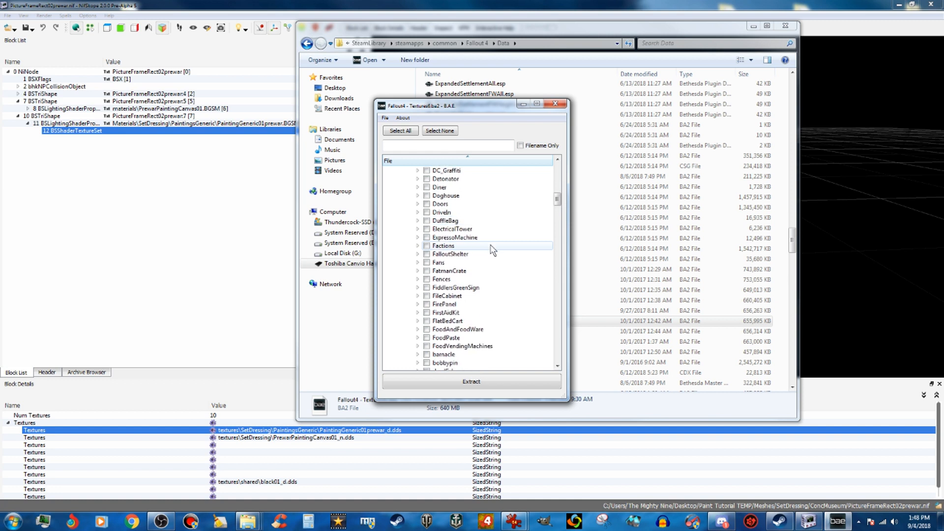
pyautogui.scroll(-3, 492, 250)
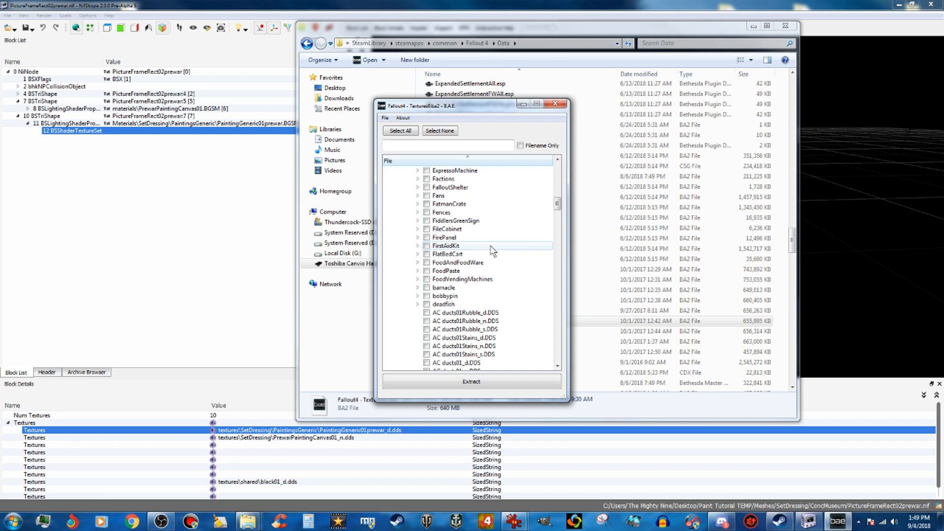
pyautogui.scroll(-2, 492, 251)
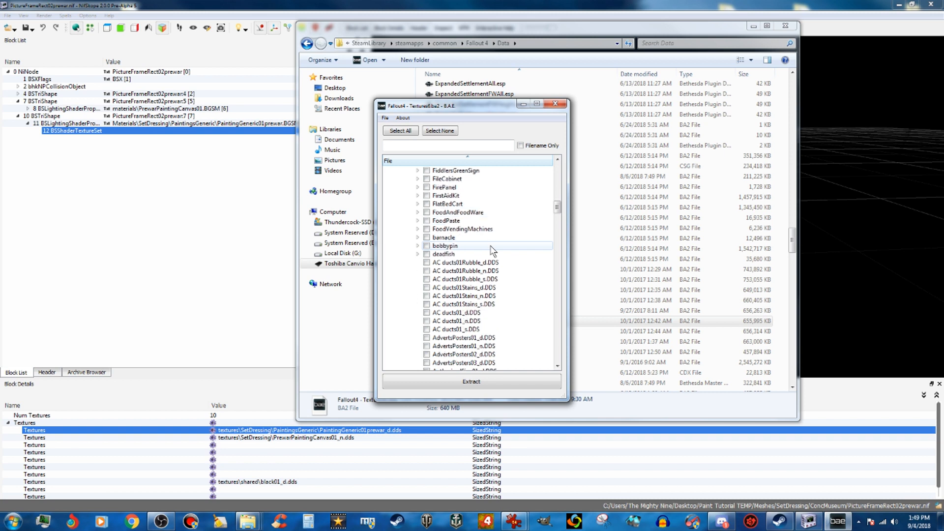
pyautogui.scroll(6, 492, 250)
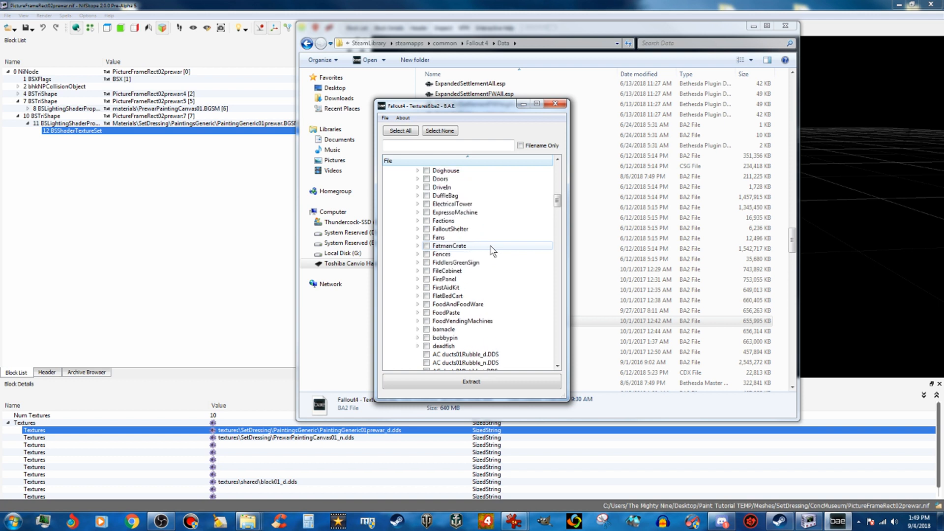
pyautogui.scroll(9, 493, 250)
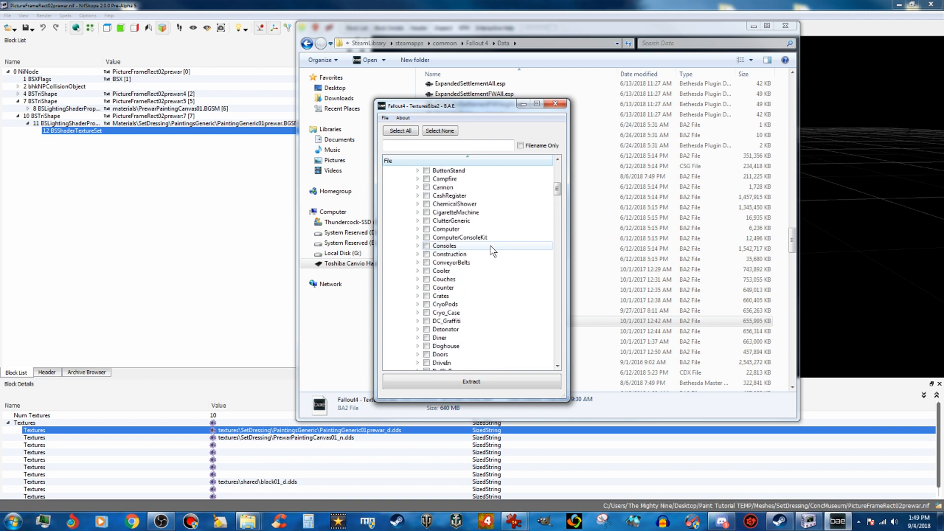
pyautogui.scroll(-3, 491, 250)
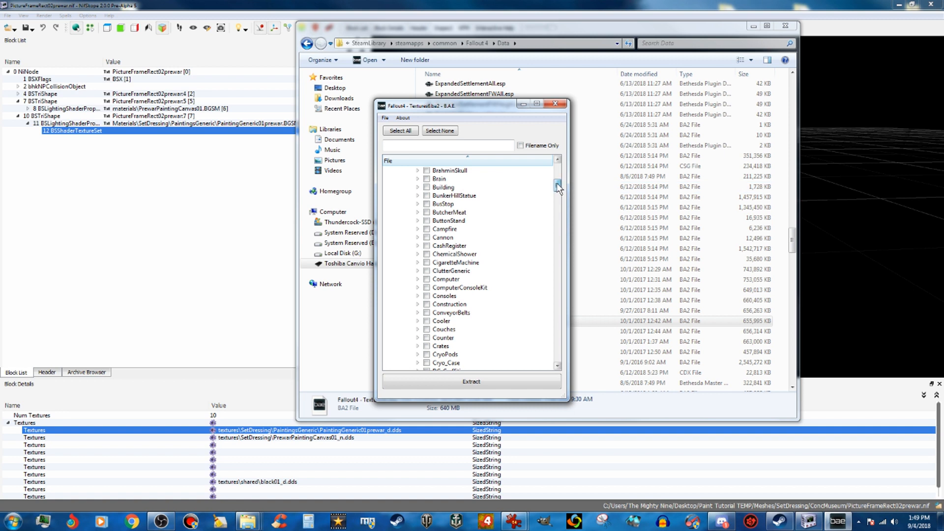
pyautogui.moveTo(558, 187); pyautogui.dragTo(556, 241)
pyautogui.moveTo(557, 254); pyautogui.dragTo(559, 269)
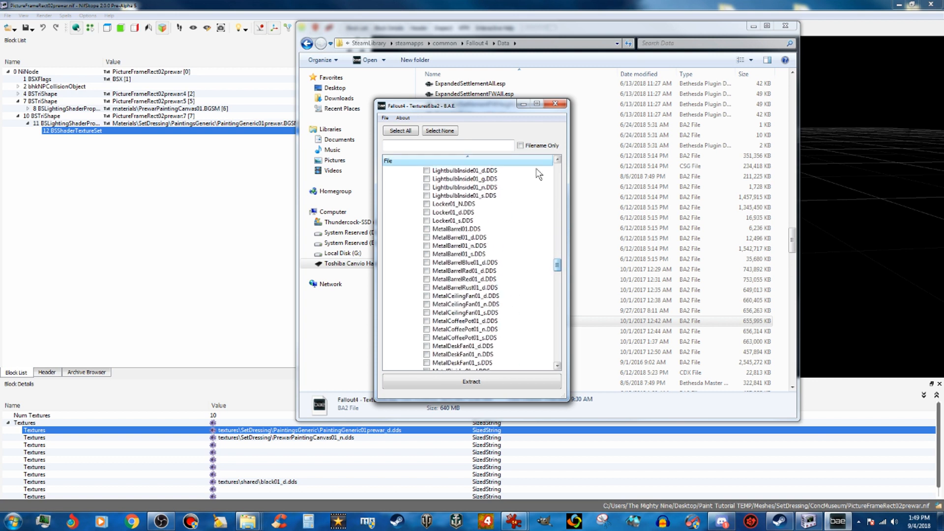
pyautogui.click(561, 103)
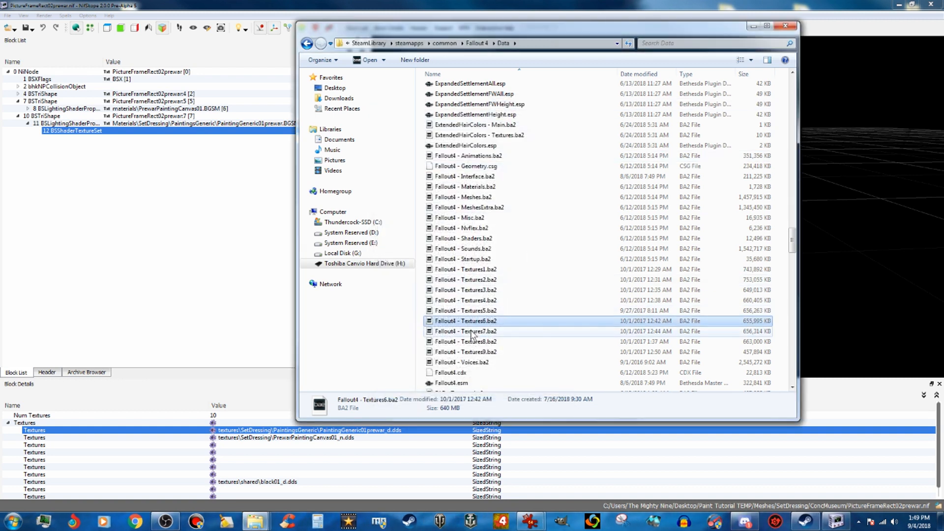
# - Open Fallout4 - Textures7.ba2 from the Data folder and expand its Textures > SetDressing folder
pyautogui.doubleClick(471, 332)
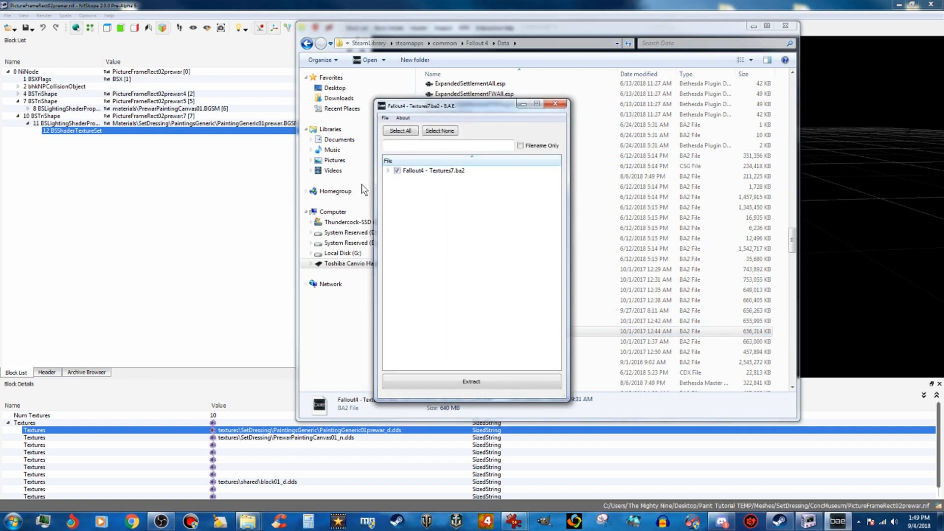
pyautogui.click(390, 172)
pyautogui.click(399, 180)
pyautogui.click(407, 189)
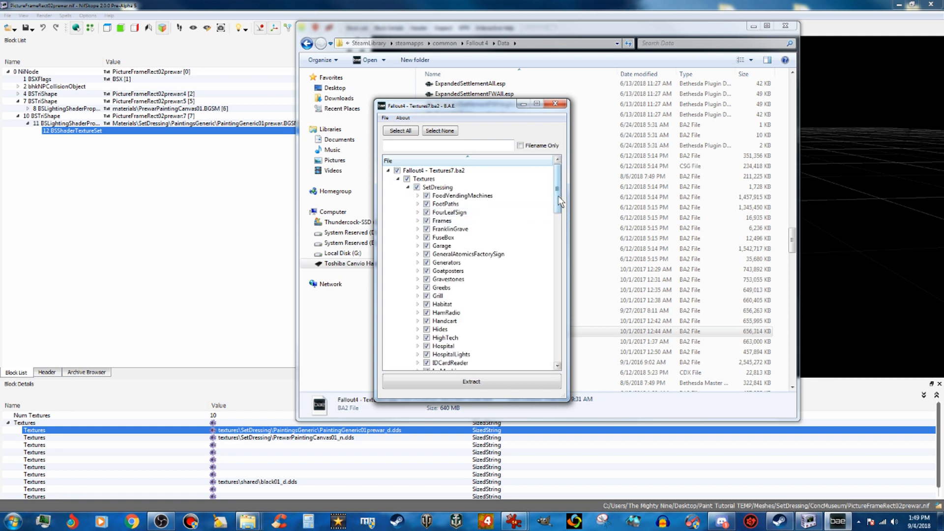
# - Unmark all files in the Textures7 archive and locate the PaintingsGeneric folder within SetDressing
pyautogui.moveTo(558, 195); pyautogui.dragTo(557, 169)
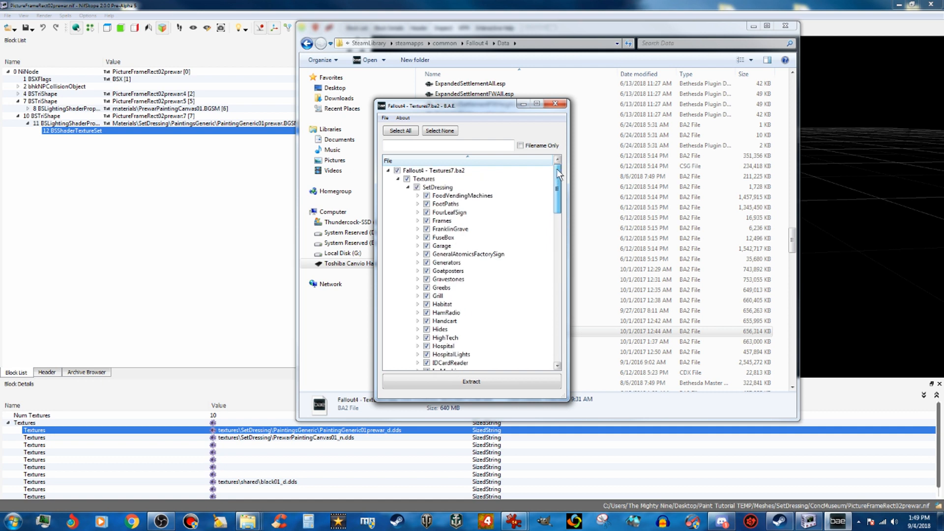
pyautogui.click(397, 170)
pyautogui.moveTo(555, 182); pyautogui.dragTo(562, 268)
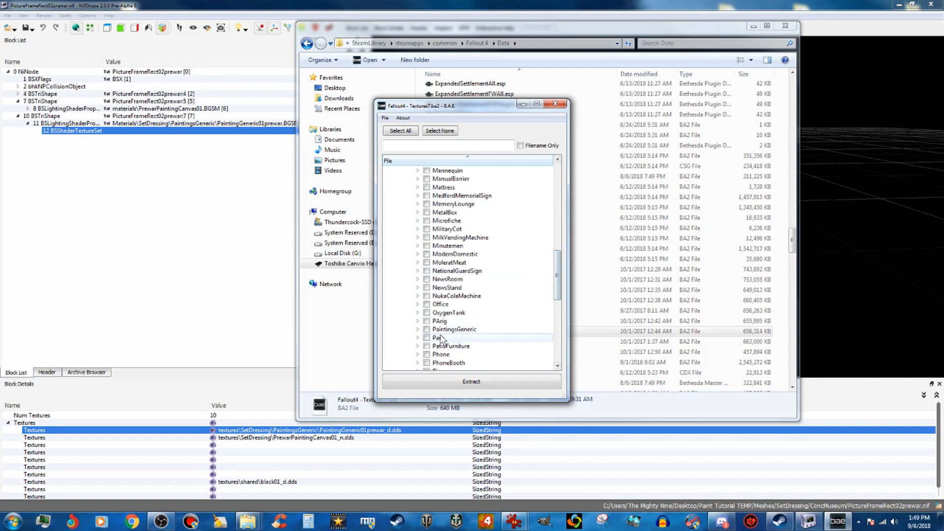
# - Mark PaintingGeneric01prewar_d.DDS in the archive's PaintingsGeneric folder for extraction
pyautogui.click(418, 330)
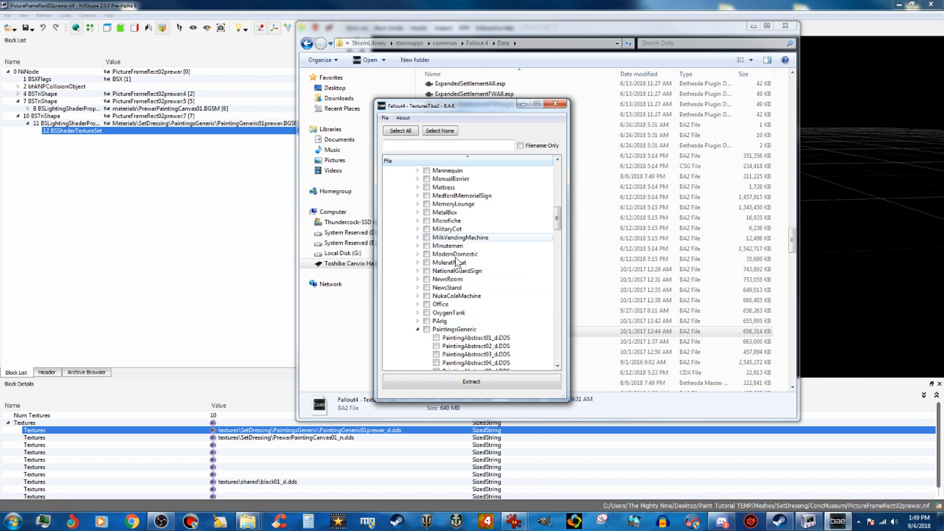
pyautogui.scroll(-2, 457, 331)
pyautogui.scroll(-3, 523, 336)
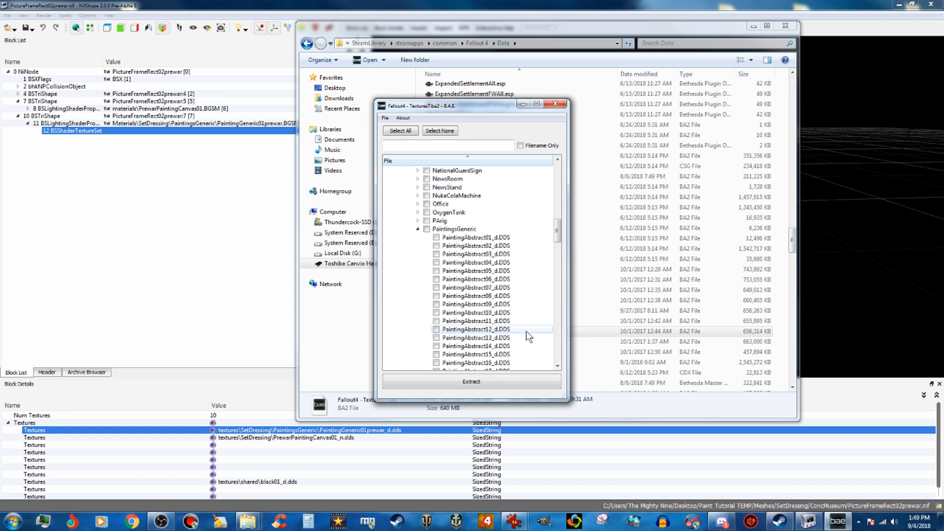
pyautogui.scroll(-5, 527, 332)
pyautogui.scroll(-1, 528, 331)
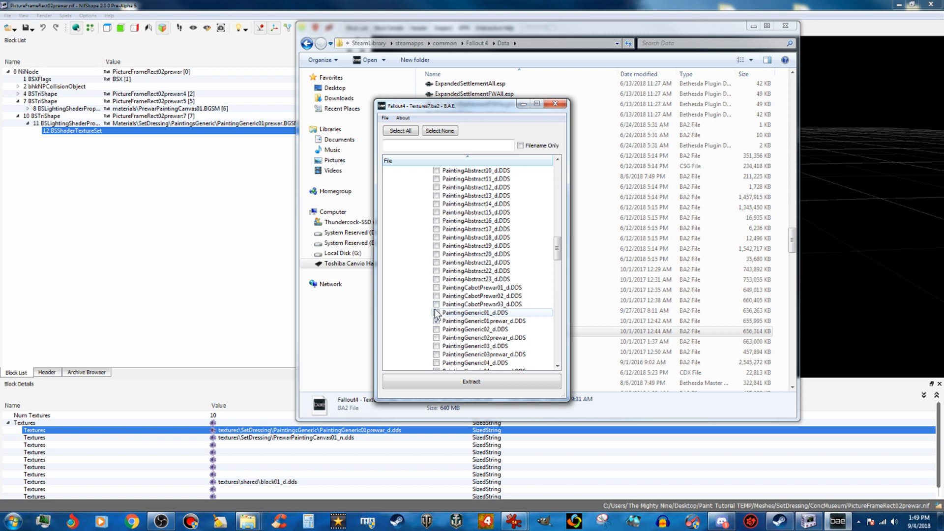
pyautogui.click(436, 320)
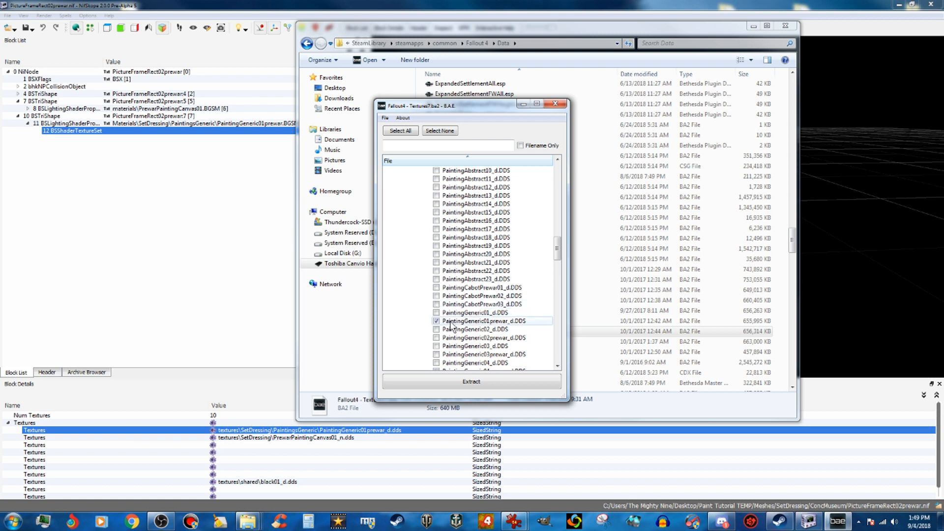
# - Extract the marked texture into the Paint Tutorial TEMP folder on the desktop
pyautogui.click(476, 377)
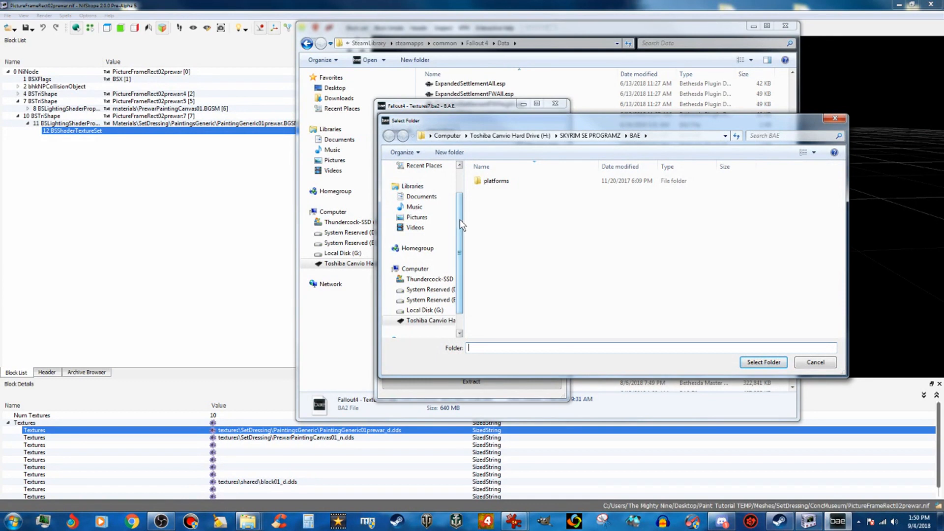
pyautogui.scroll(2, 460, 219)
pyautogui.click(417, 180)
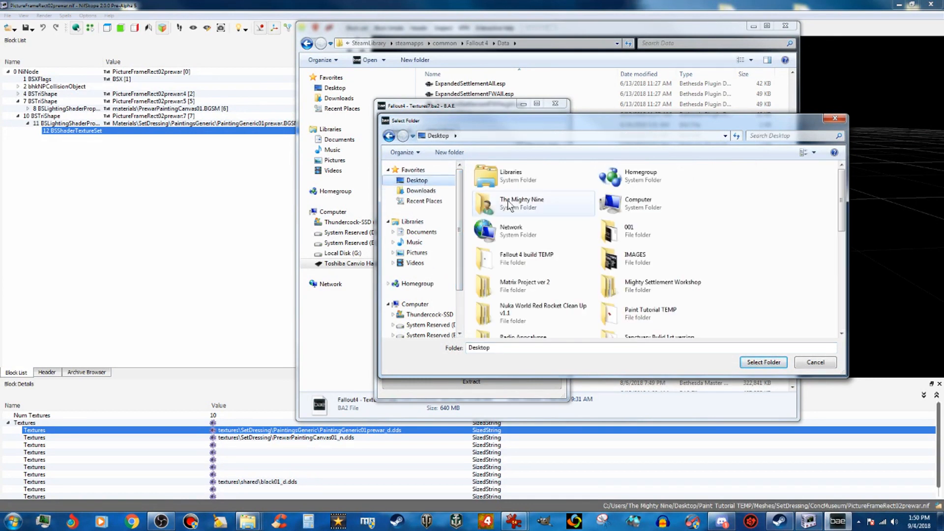
pyautogui.click(650, 313)
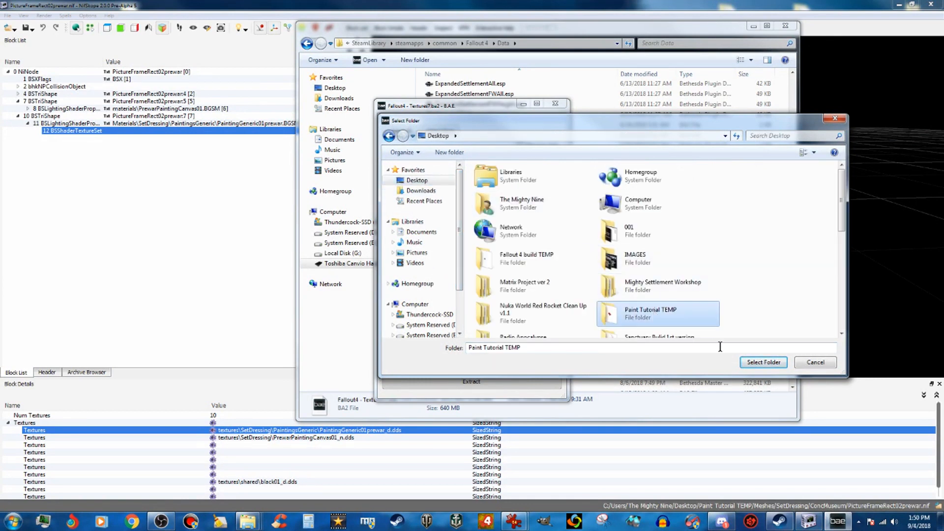
pyautogui.click(771, 366)
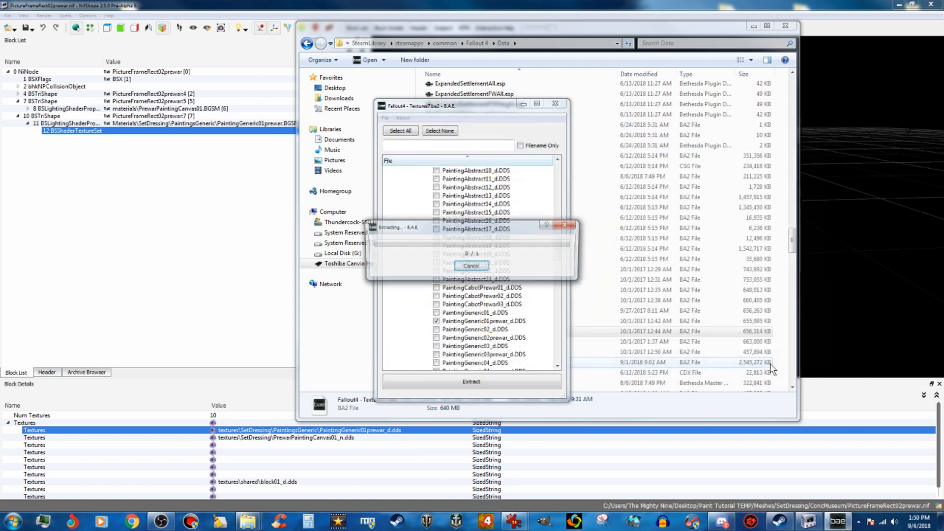
# - Close the archive extractor, the Fallout 4 Data folder window and NifSkope
pyautogui.click(560, 103)
pyautogui.click(787, 26)
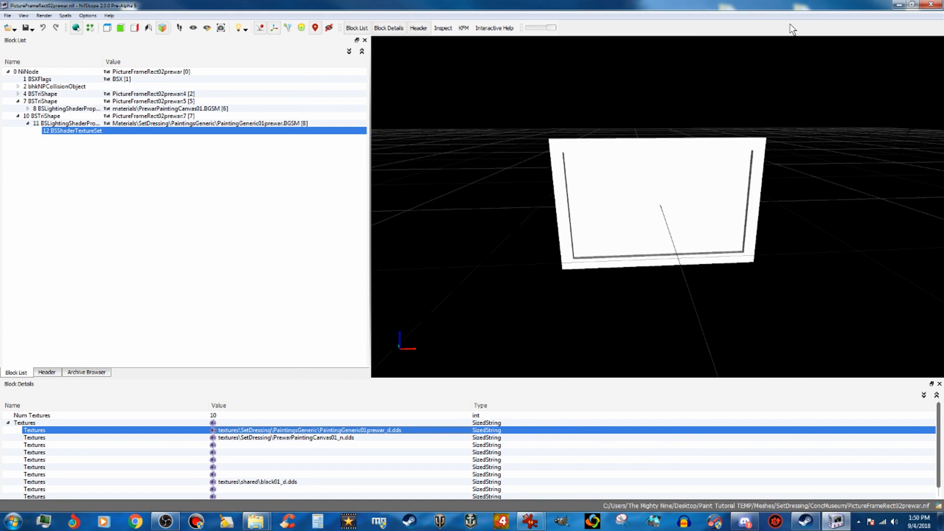
pyautogui.click(938, 5)
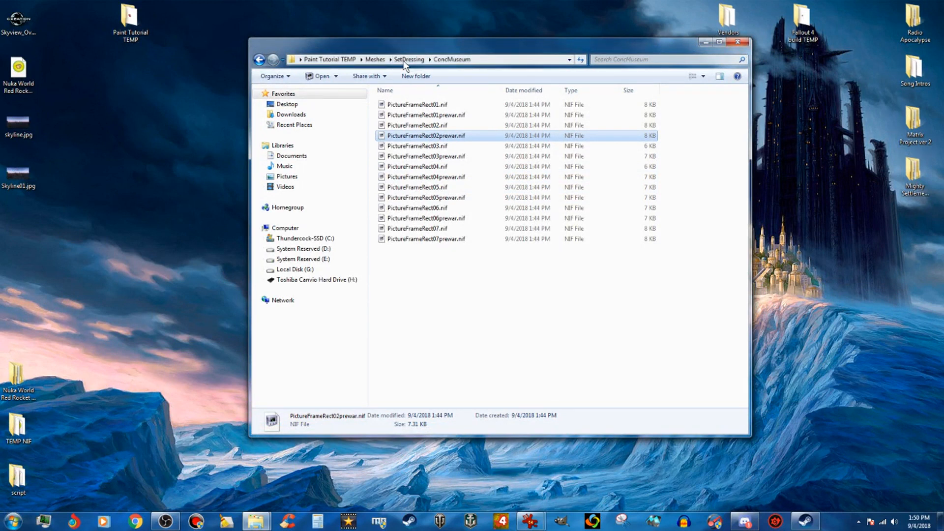
# - Check the extracted material files in Materials > SetDressing > PaintingsGeneric, and return to the Paint Tutorial TEMP folder
pyautogui.click(344, 59)
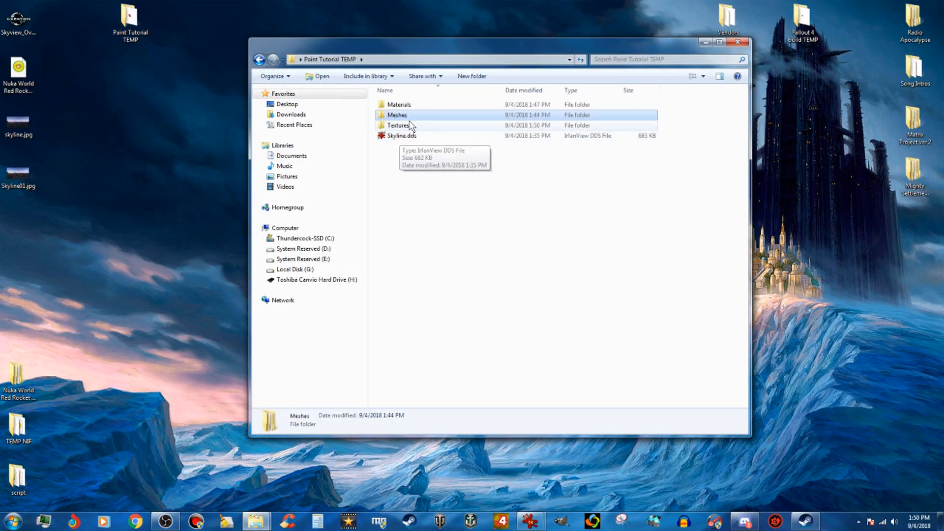
pyautogui.doubleClick(399, 104)
pyautogui.doubleClick(410, 105)
pyautogui.doubleClick(445, 106)
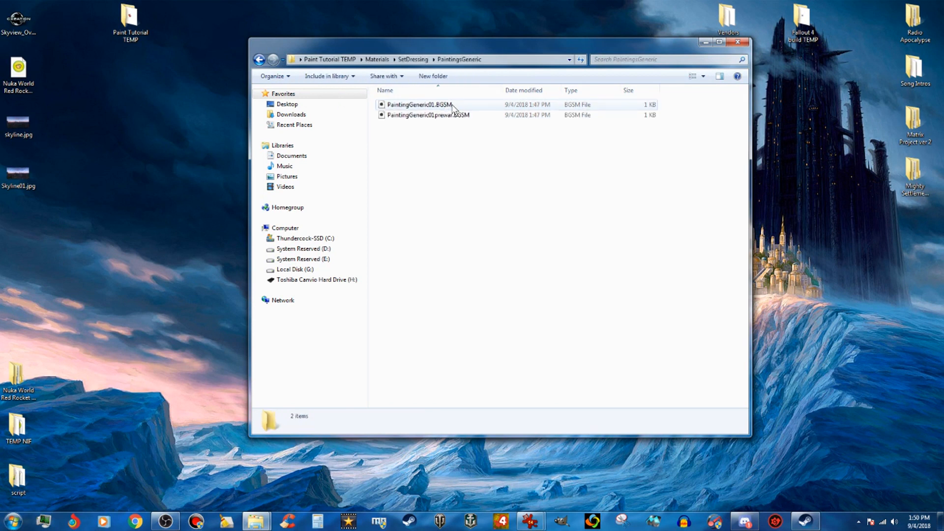
pyautogui.click(258, 60)
pyautogui.click(259, 60)
pyautogui.click(258, 59)
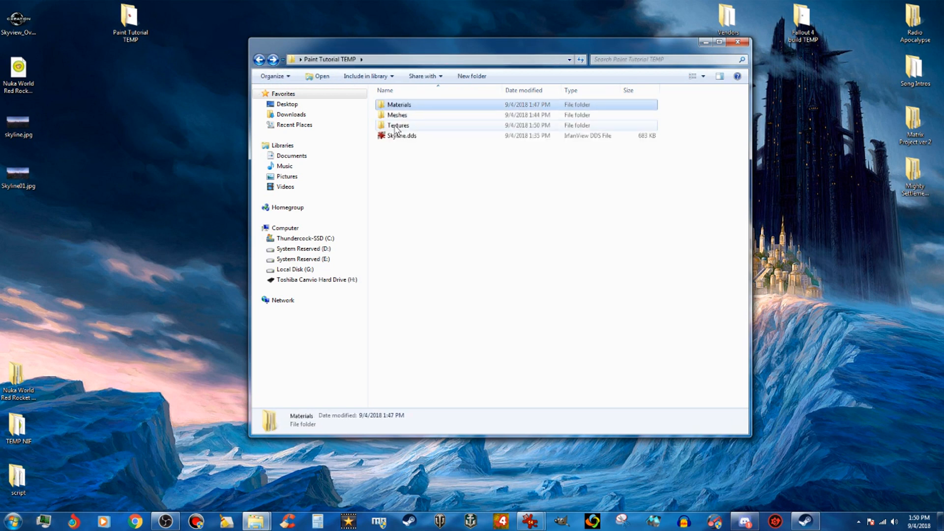
# - Open the PaintingsGeneric folder inside Textures > SetDressing of the Paint Tutorial TEMP folder
pyautogui.doubleClick(396, 126)
pyautogui.doubleClick(416, 105)
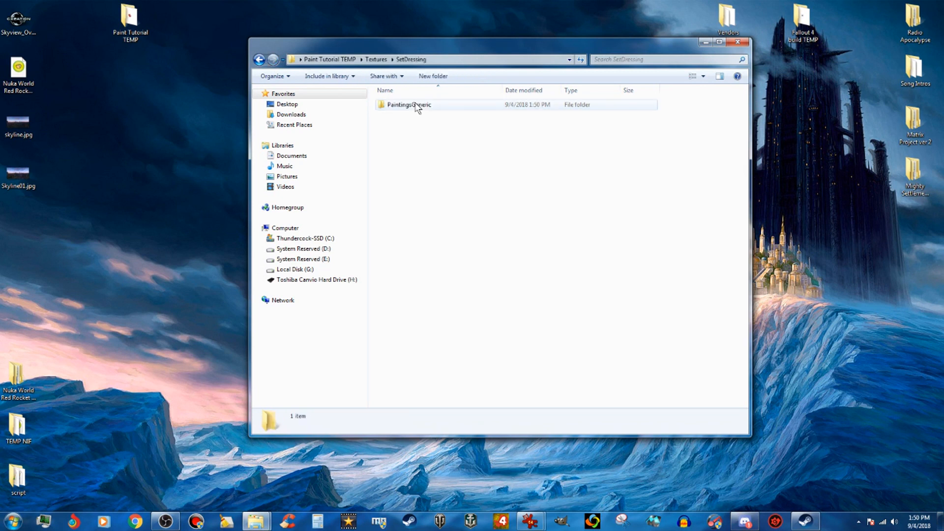
pyautogui.doubleClick(417, 105)
# - Try to open PaintingGeneric01prewar_d.DDS in GNU Image Manipulation Program with mipmap loading turned off
pyautogui.rightClick(429, 105)
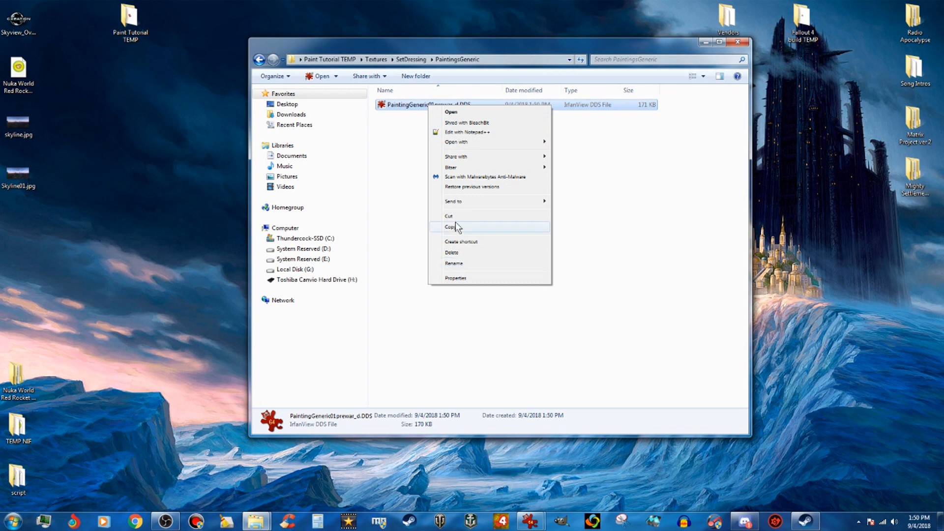
pyautogui.moveTo(479, 144)
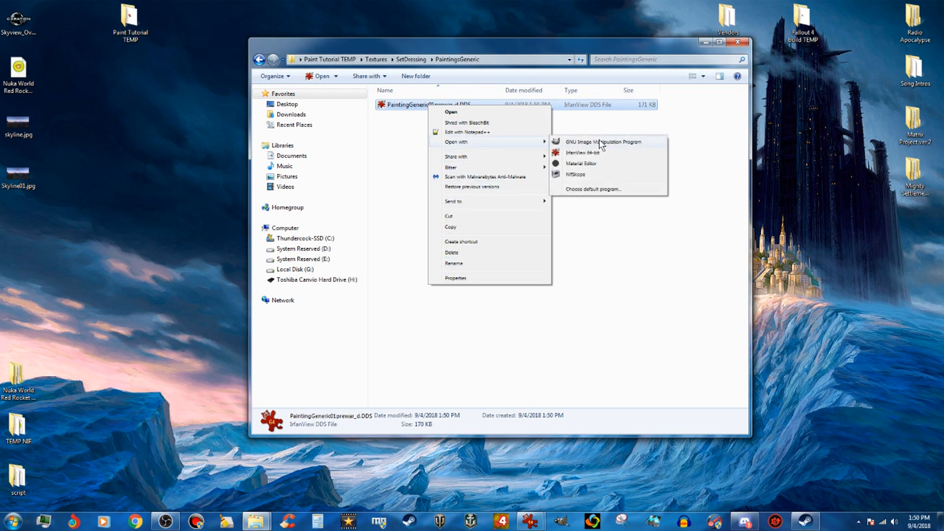
pyautogui.click(627, 142)
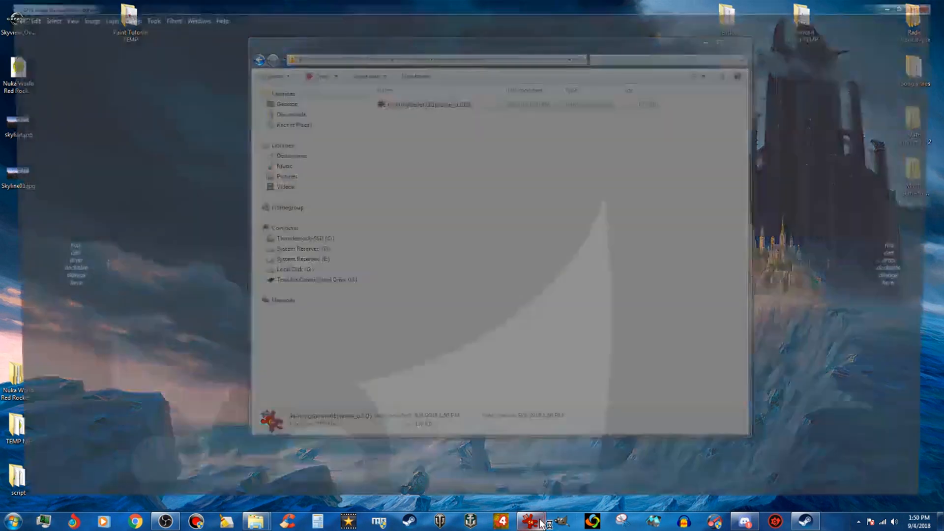
pyautogui.rightClick(530, 521)
pyautogui.click(535, 493)
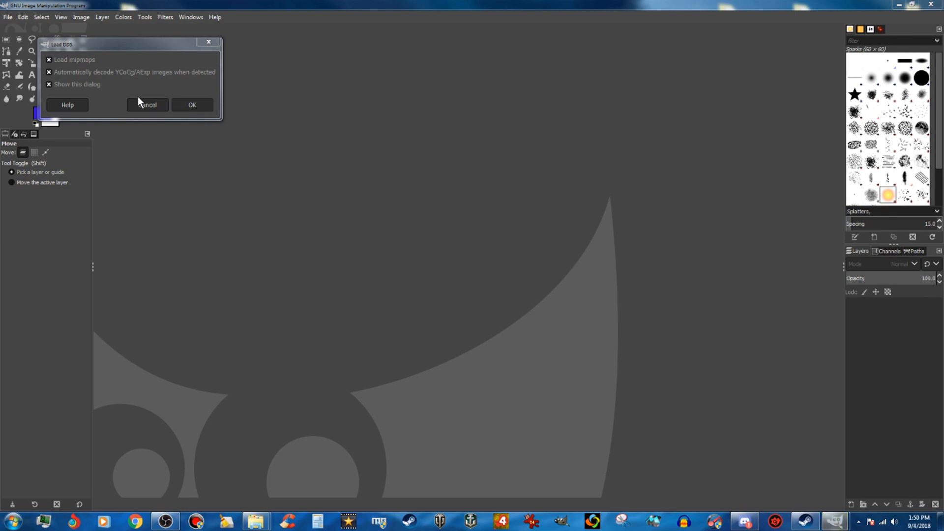
pyautogui.click(50, 60)
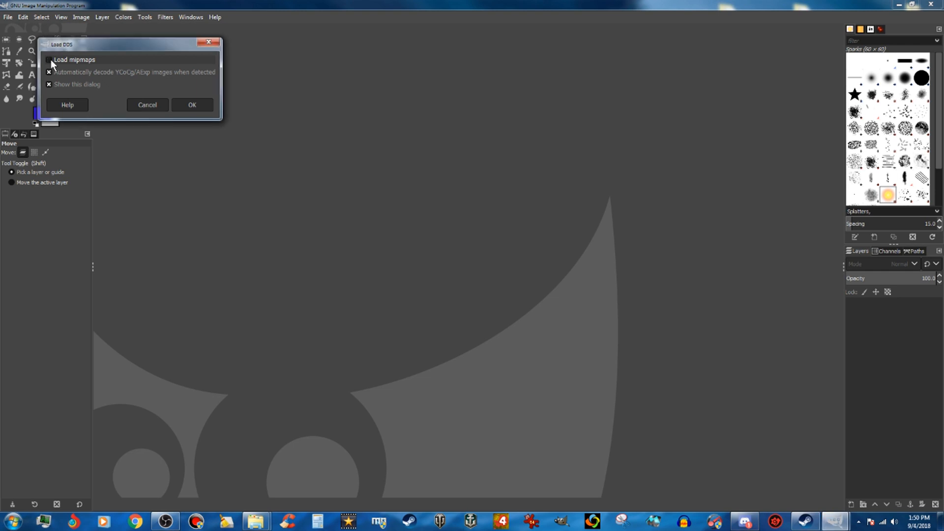
pyautogui.click(192, 106)
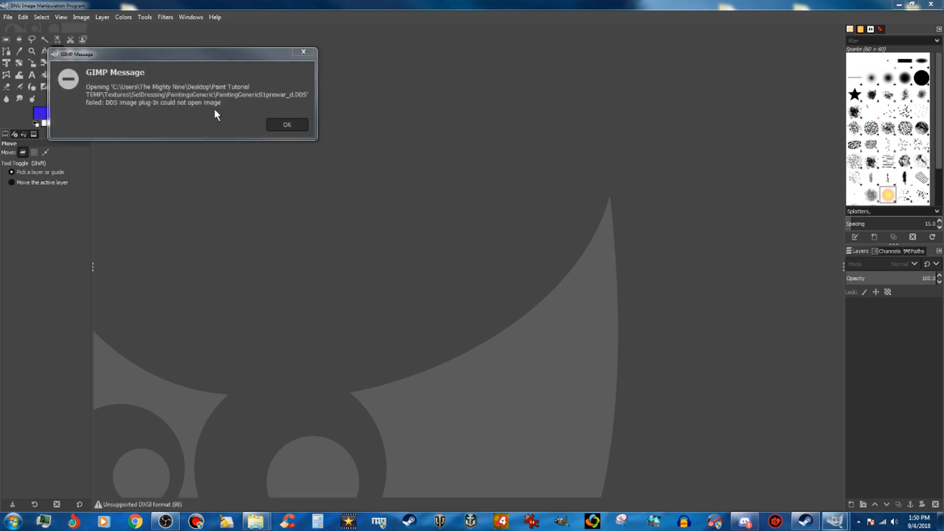
pyautogui.click(298, 128)
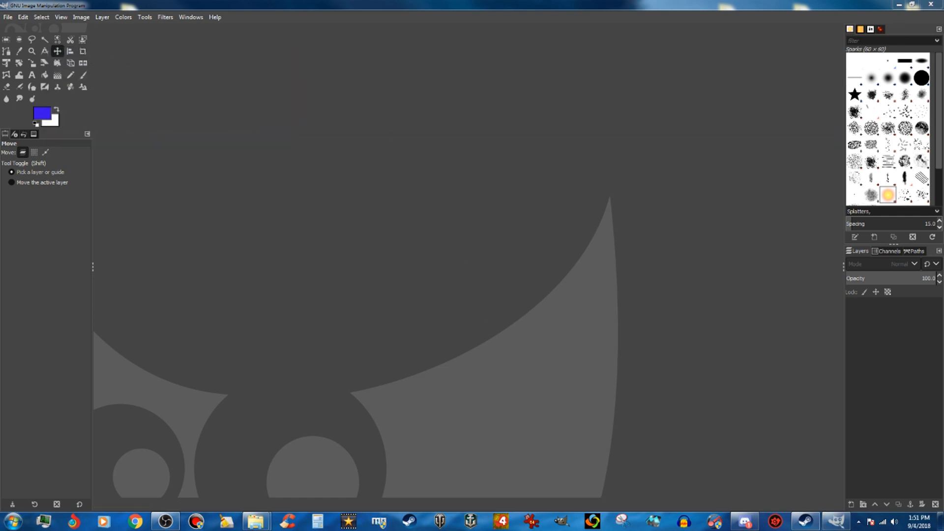
# - Try to open PaintingGeneric01prewar_d.DDS from Paint Tutorial TEMP > Textures > SetDressing > PaintingsGeneric with the default DDS load options
pyautogui.click(8, 17)
pyautogui.moveTo(23, 40)
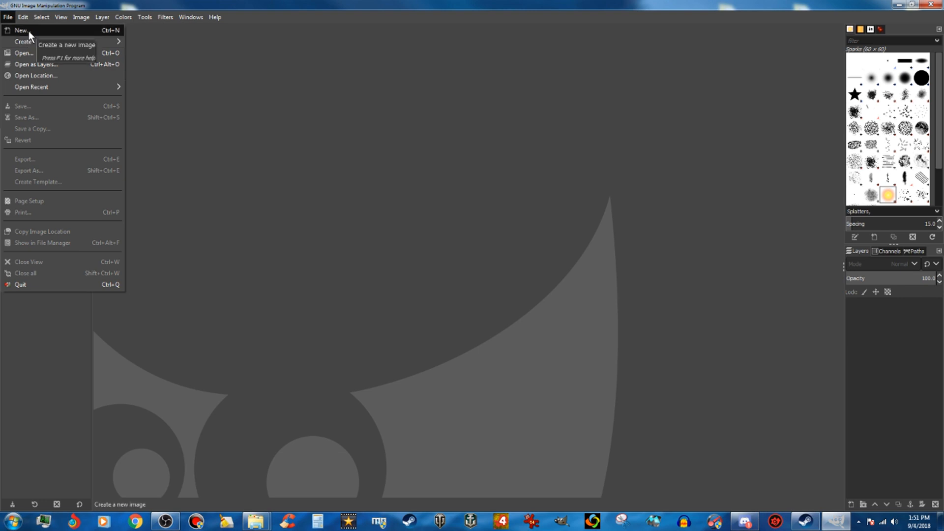
pyautogui.click(32, 51)
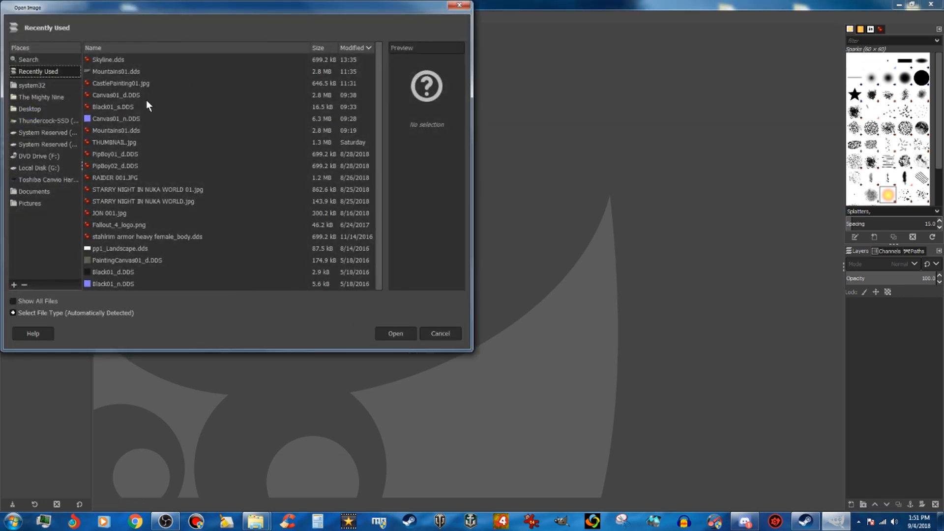
pyautogui.click(35, 105)
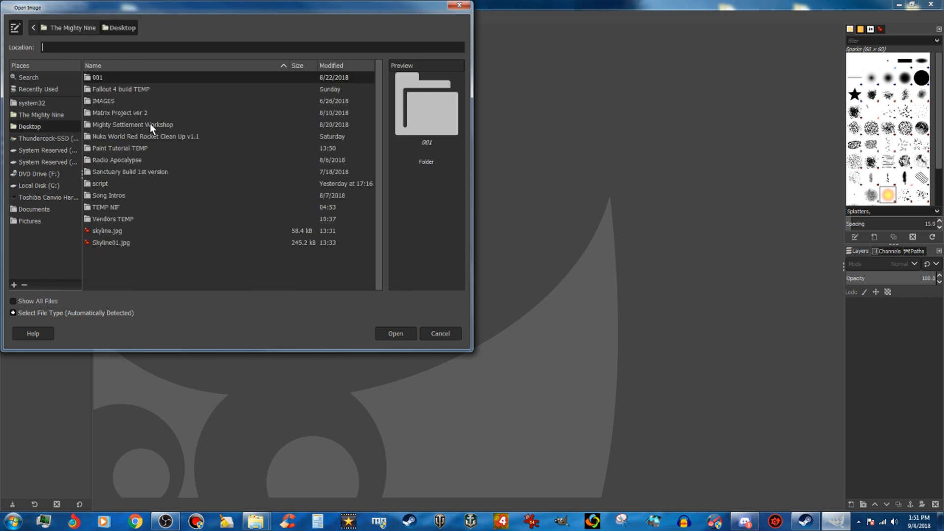
pyautogui.doubleClick(125, 146)
pyautogui.doubleClick(123, 99)
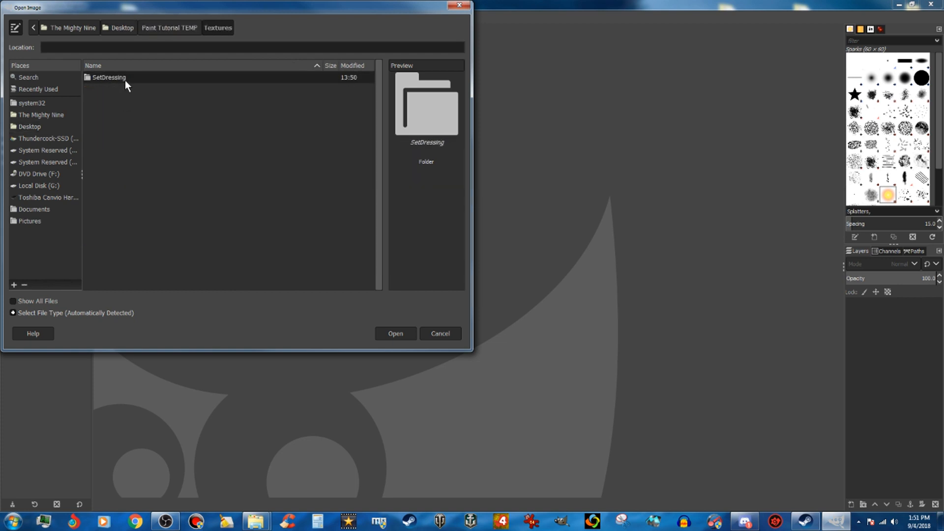
pyautogui.doubleClick(125, 79)
pyautogui.doubleClick(125, 79)
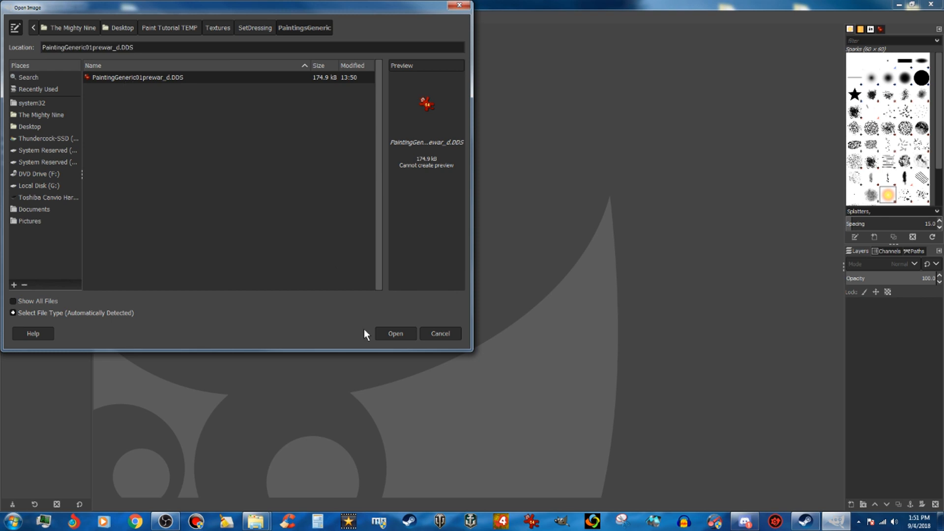
pyautogui.click(396, 334)
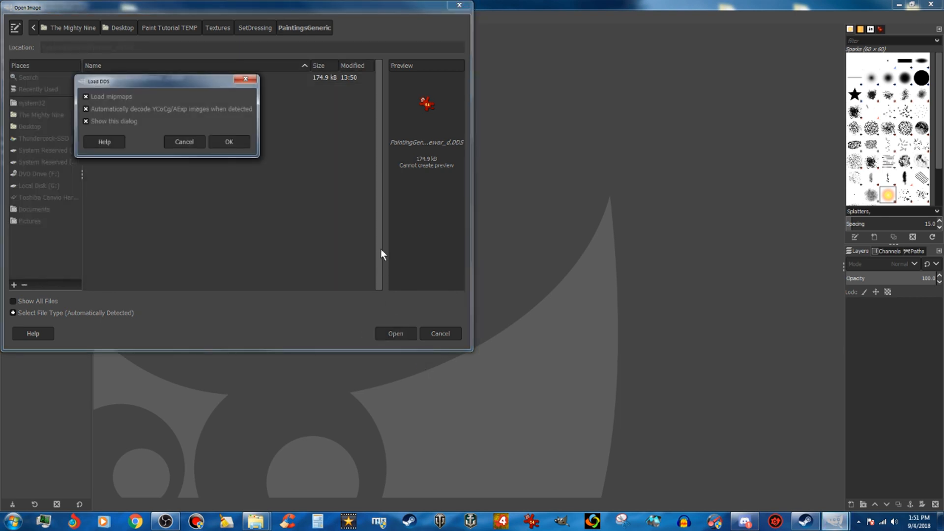
pyautogui.click(229, 142)
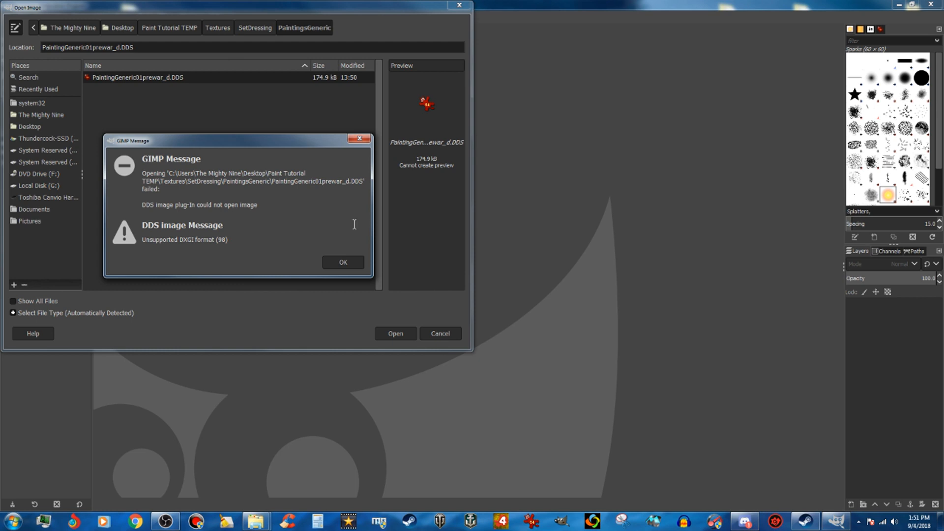
pyautogui.click(349, 262)
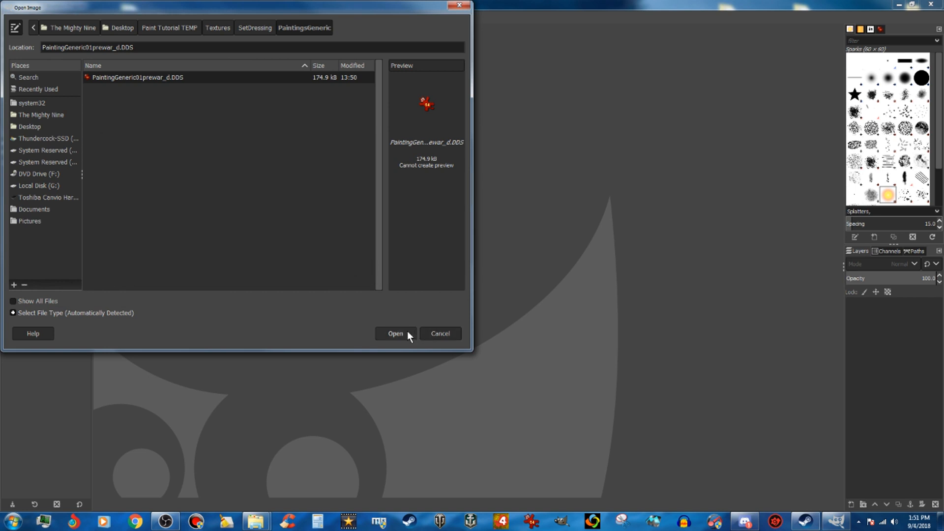
pyautogui.click(435, 330)
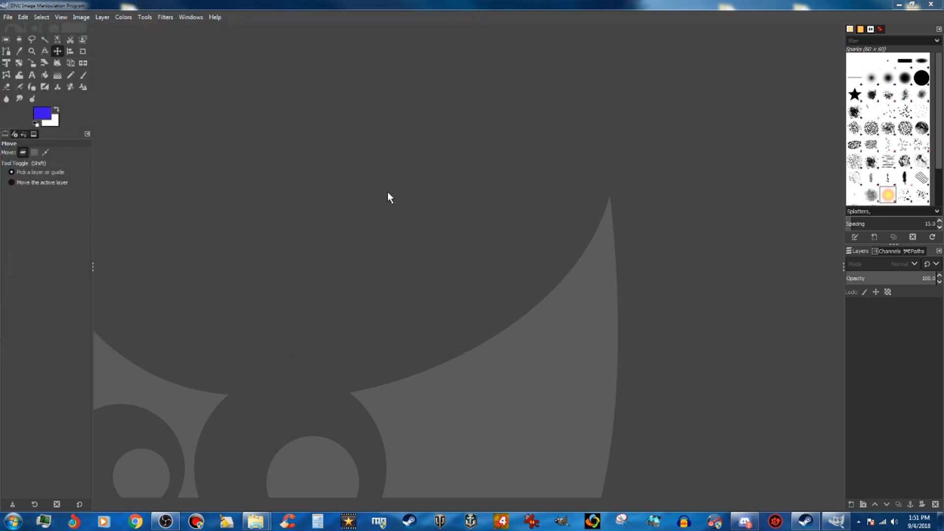
# - Create a new blank image 1024 px wide and 512 px high
pyautogui.click(7, 17)
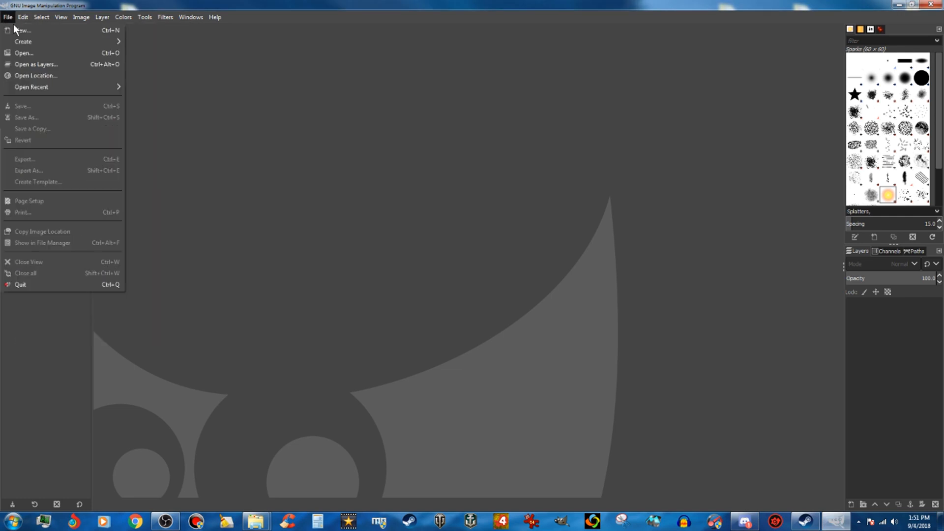
pyautogui.click(13, 25)
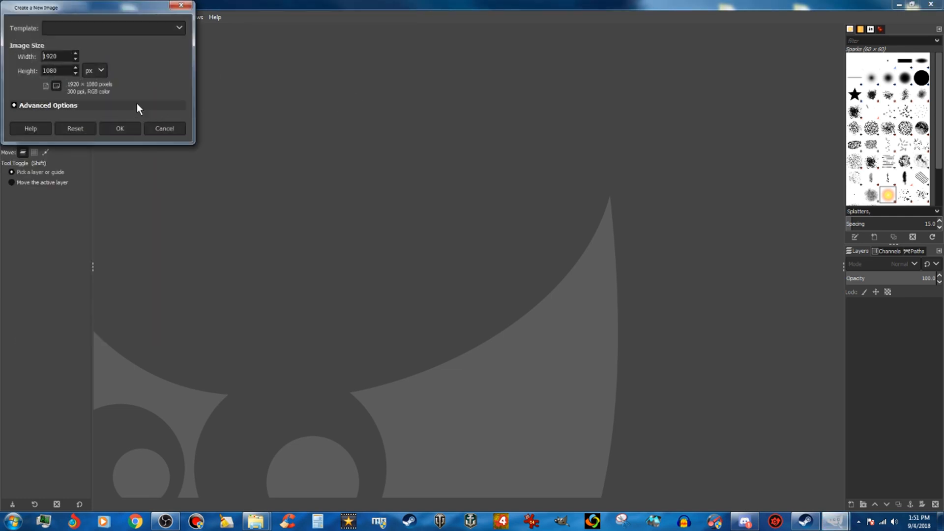
pyautogui.moveTo(56, 57); pyautogui.dragTo(31, 60)
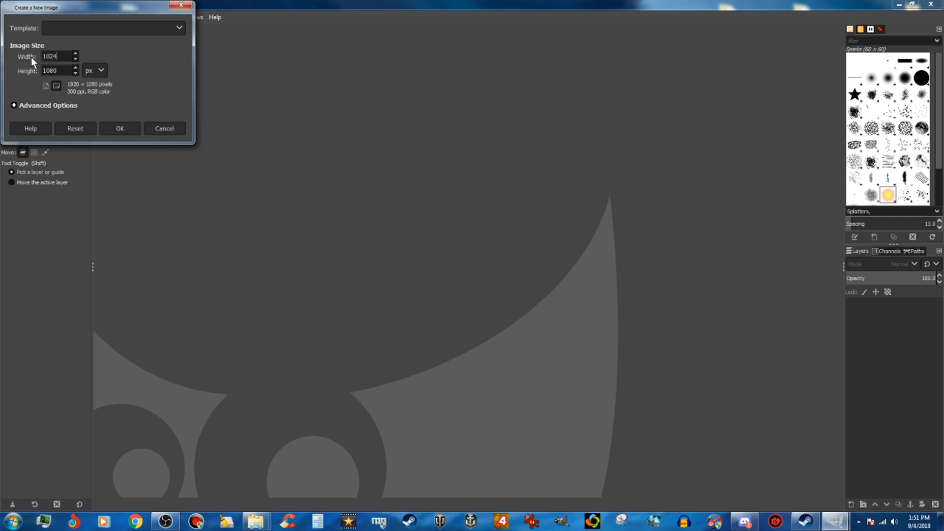
pyautogui.press('Tab')
pyautogui.click(122, 131)
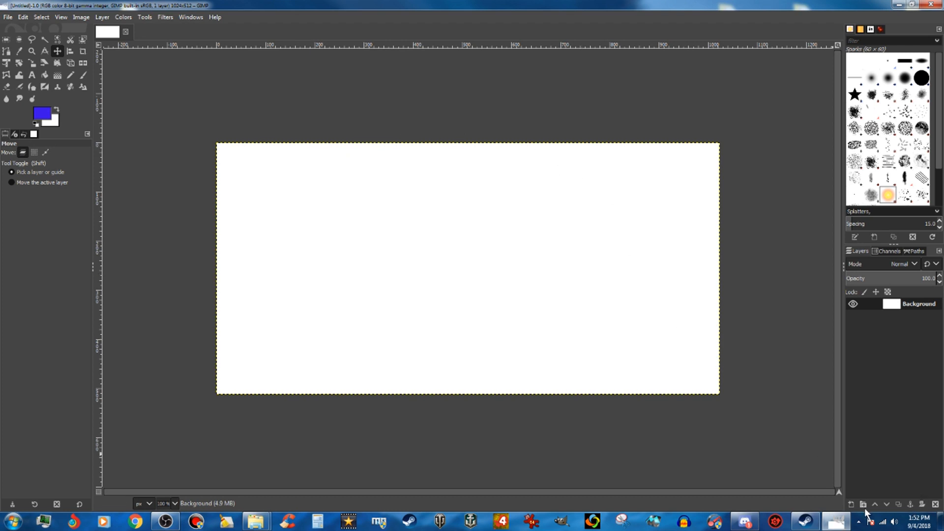
# - Open Skyline01.jpg from the desktop in IrfanView and copy the image to the clipboard
pyautogui.click(899, 4)
pyautogui.click(27, 170)
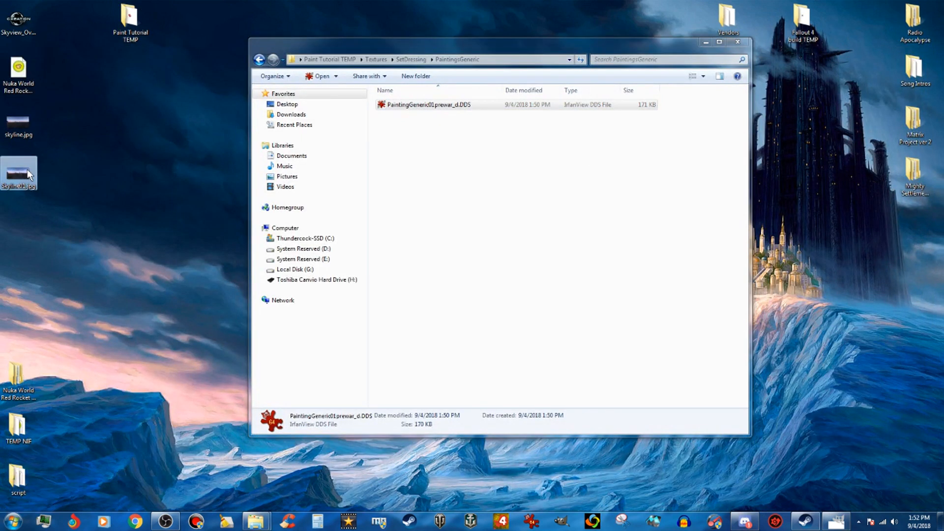
pyautogui.doubleClick(28, 169)
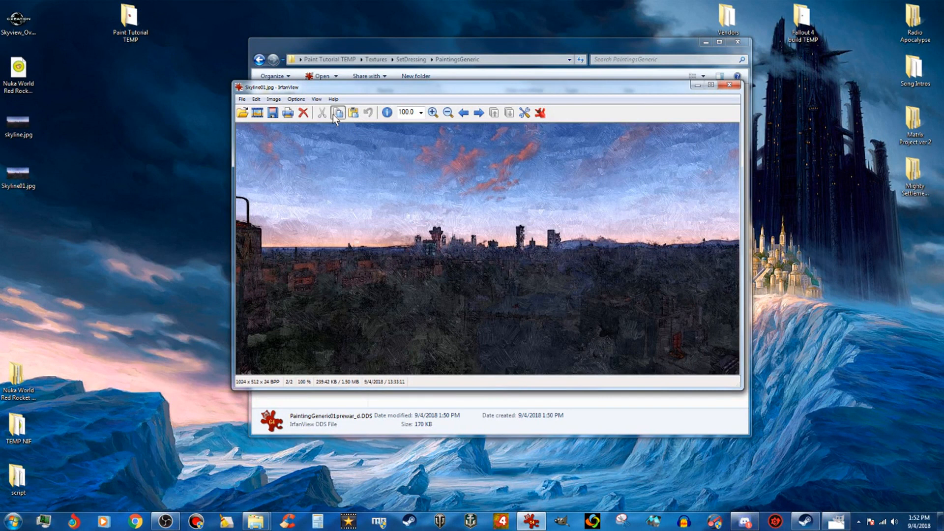
pyautogui.click(701, 86)
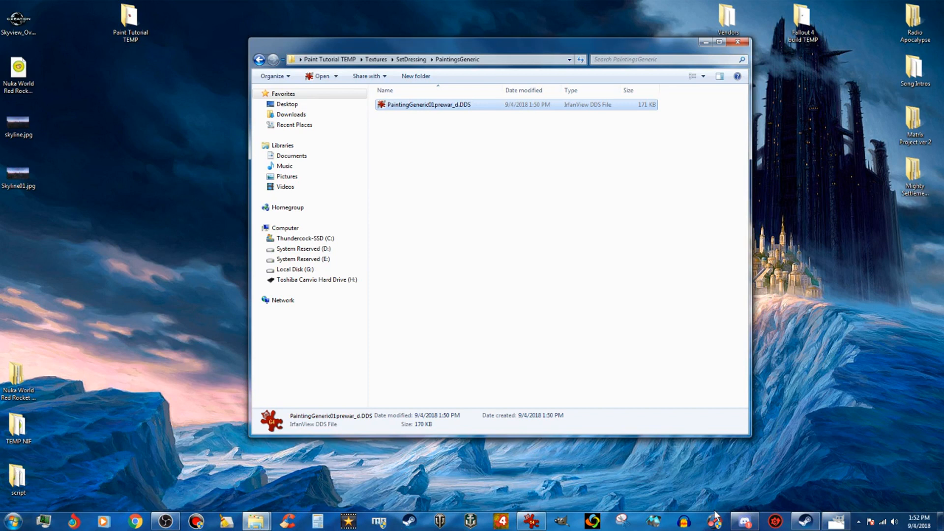
# - Paste the copied skyline into the blank GIMP image, anchor the floating selection and flatten the image
pyautogui.click(836, 521)
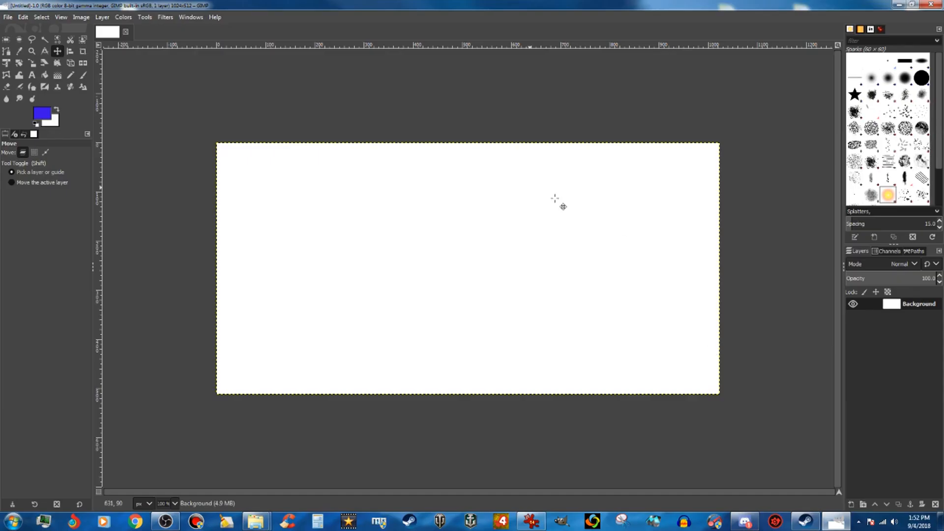
pyautogui.click(23, 17)
pyautogui.click(49, 114)
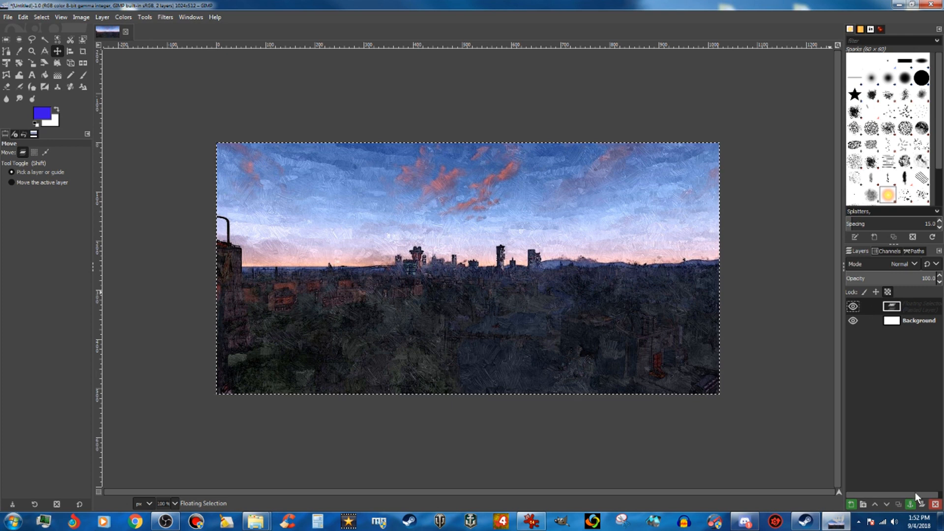
pyautogui.click(910, 505)
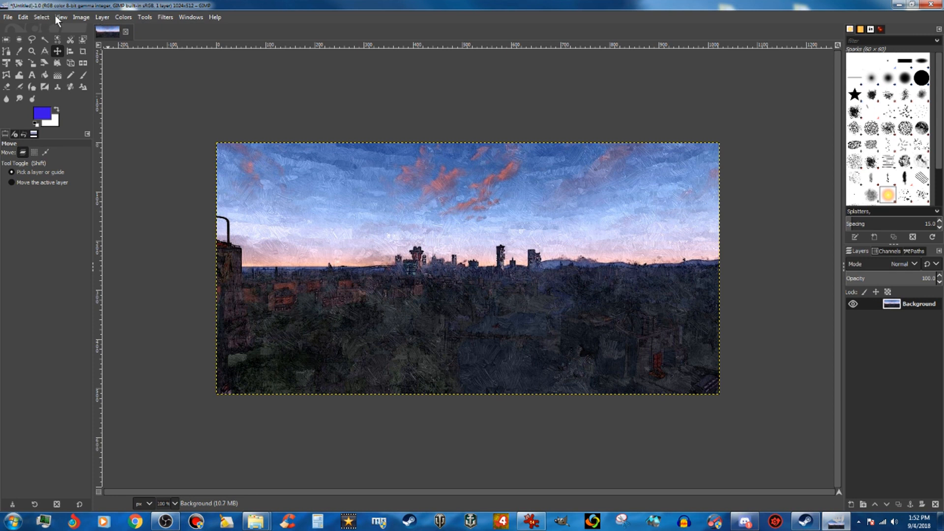
pyautogui.click(76, 18)
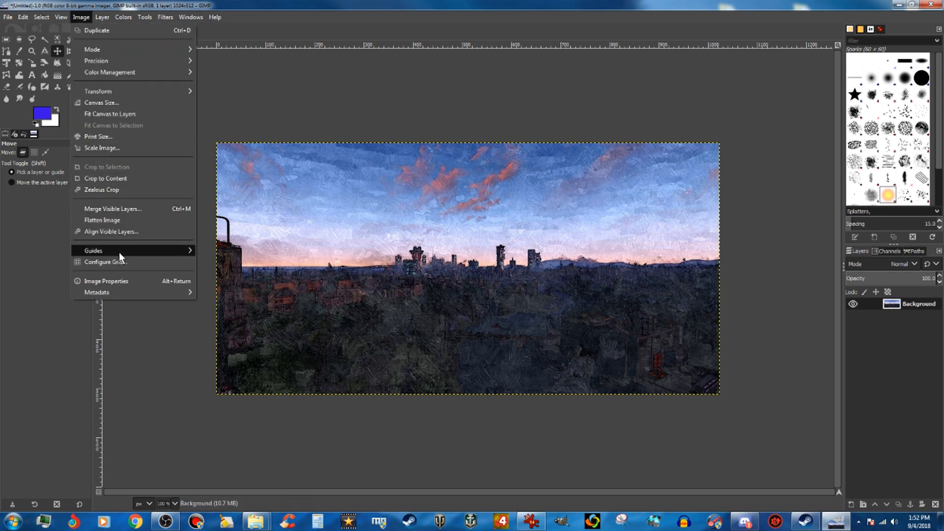
pyautogui.click(123, 221)
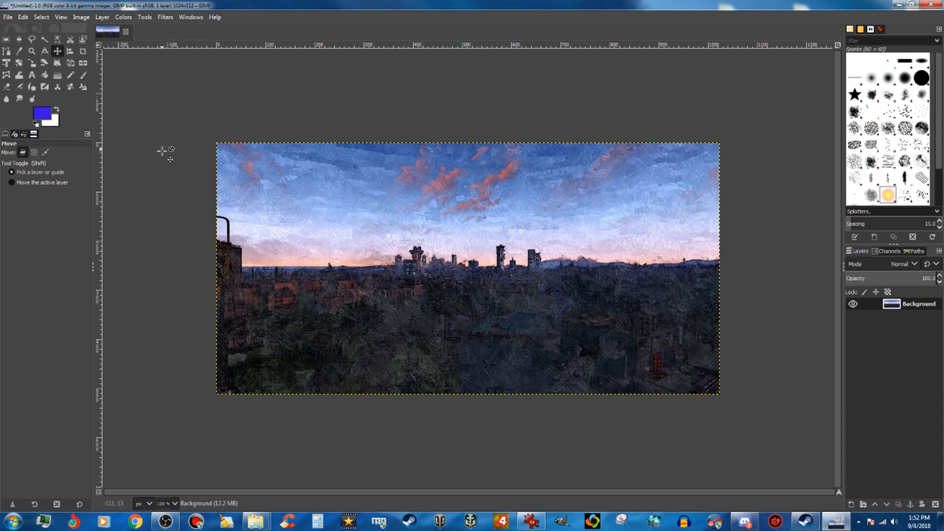
# - Export the image over PaintingGeneric01prewar_d.DDS in Paint Tutorial TEMP > Textures > SetDressing > PaintingsGeneric, replacing the existing file
pyautogui.click(7, 17)
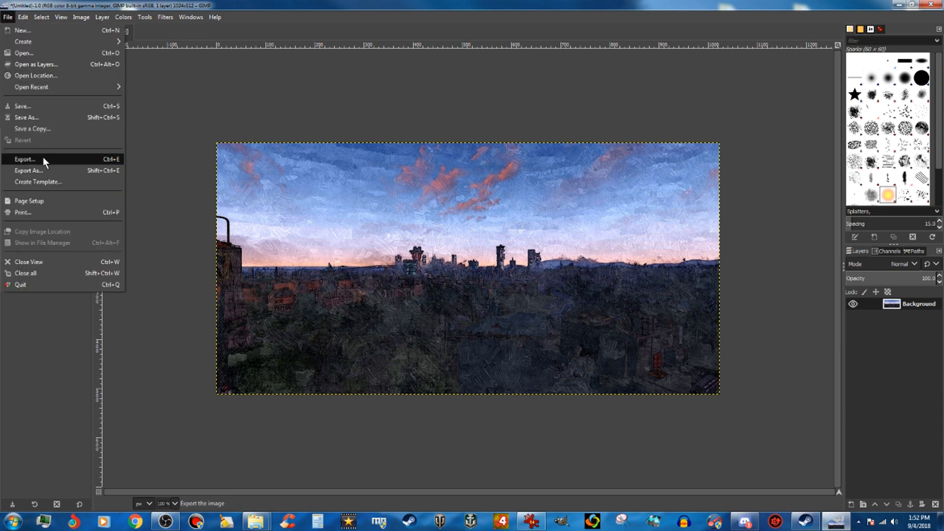
pyautogui.click(48, 169)
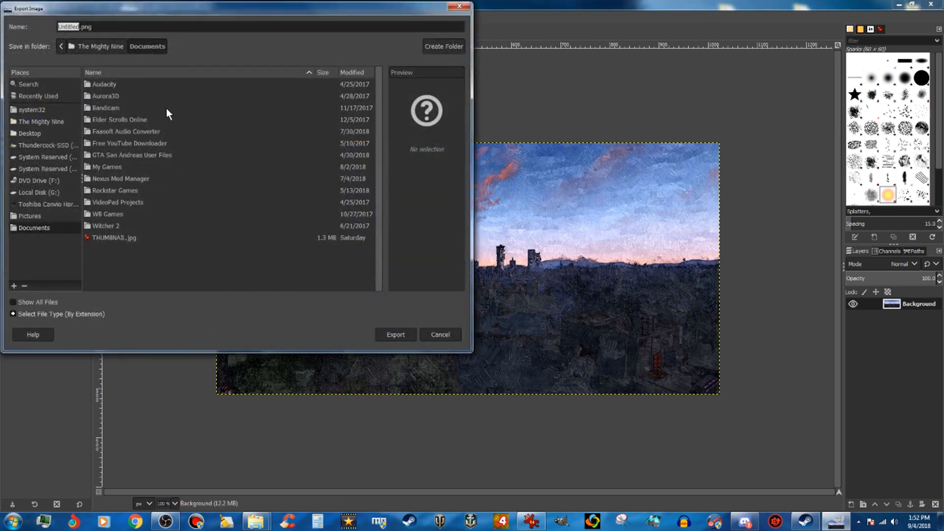
pyautogui.click(39, 134)
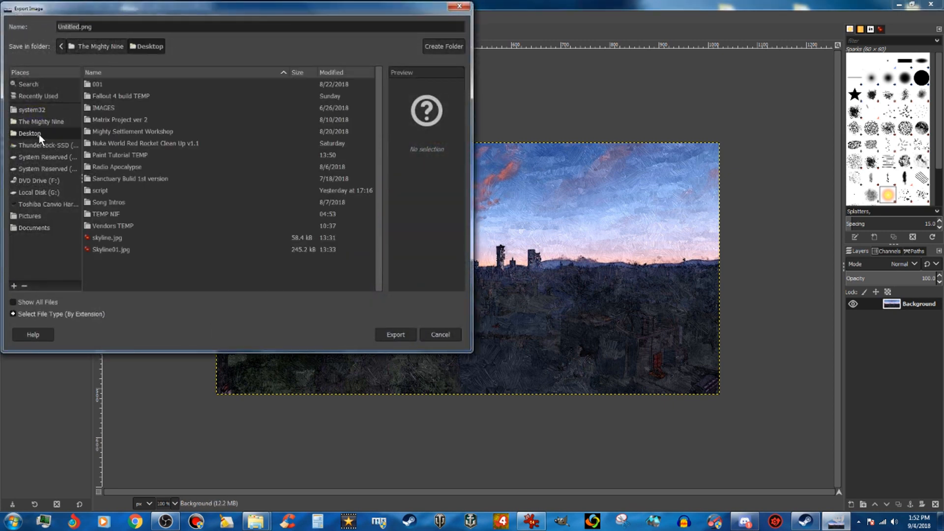
pyautogui.doubleClick(130, 155)
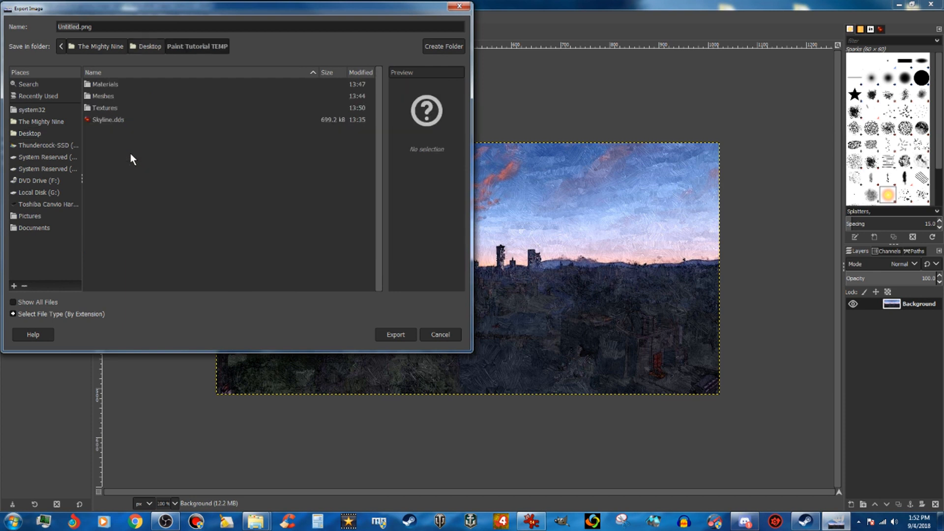
pyautogui.doubleClick(105, 108)
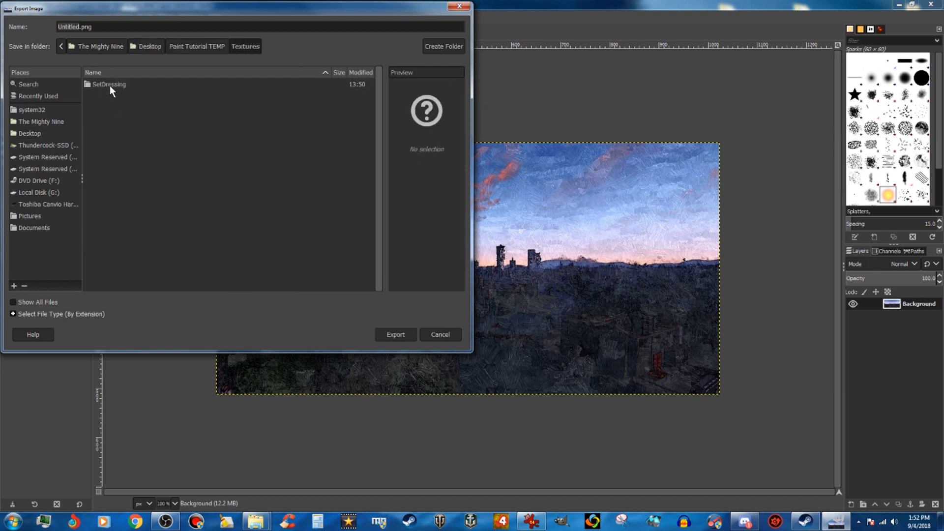
pyautogui.doubleClick(111, 84)
pyautogui.doubleClick(146, 84)
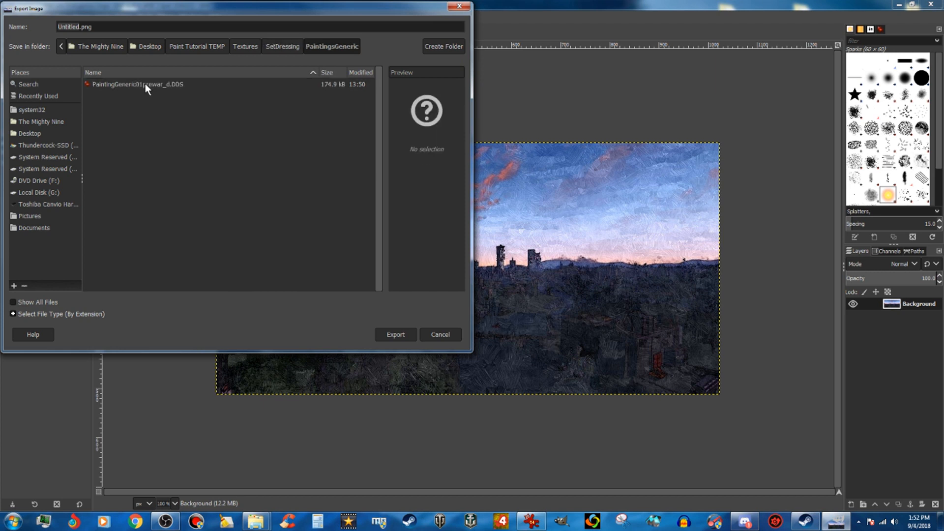
pyautogui.click(162, 84)
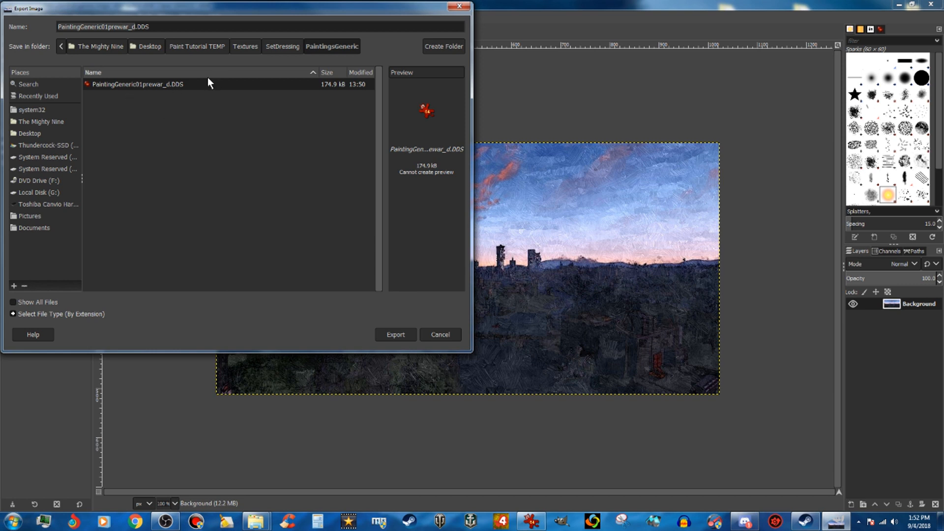
pyautogui.click(394, 334)
pyautogui.click(269, 229)
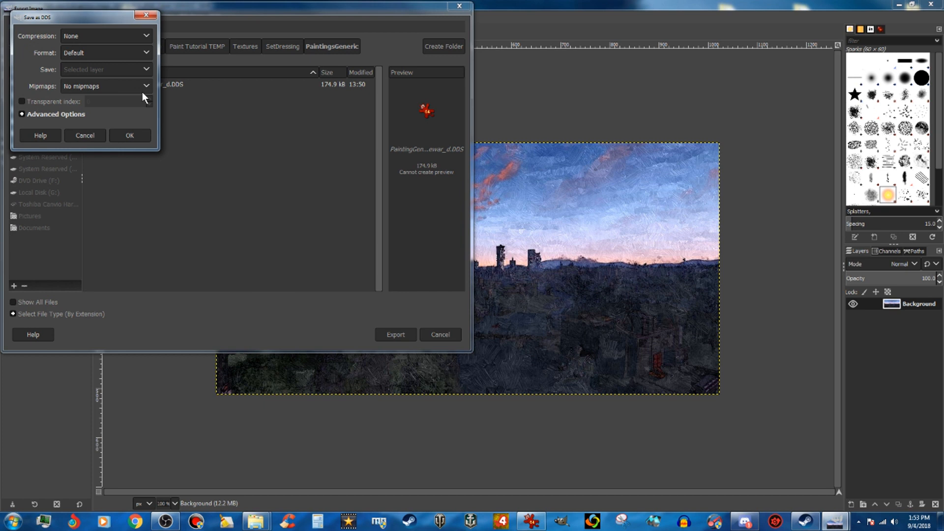
# - Save the DDS with BC3 / DXT5 compression and generated mipmaps, and quit GIMP discarding the unsaved changes
pyautogui.click(144, 90)
pyautogui.click(131, 97)
pyautogui.click(136, 31)
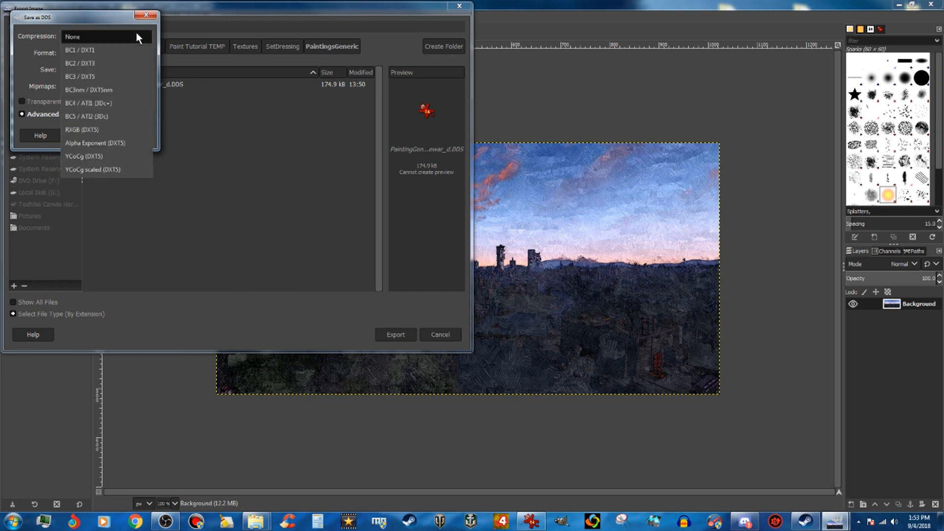
pyautogui.click(111, 73)
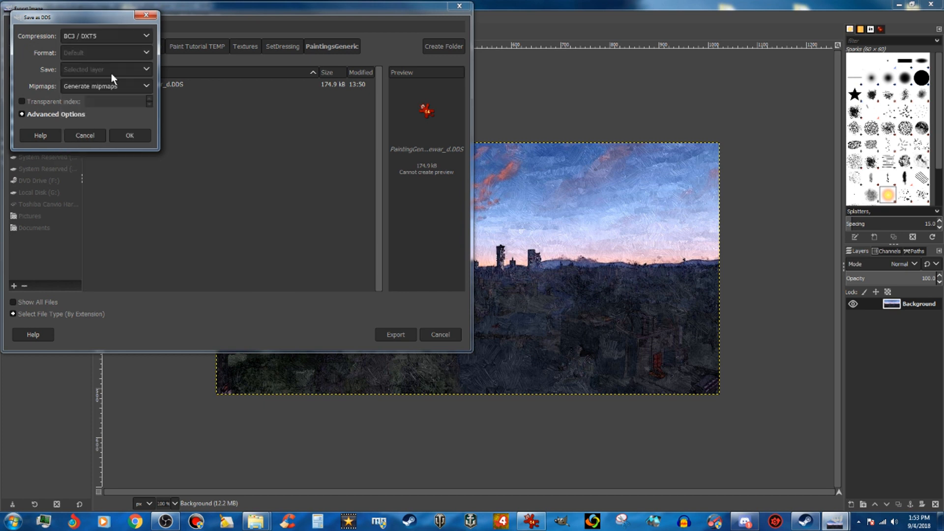
pyautogui.click(136, 138)
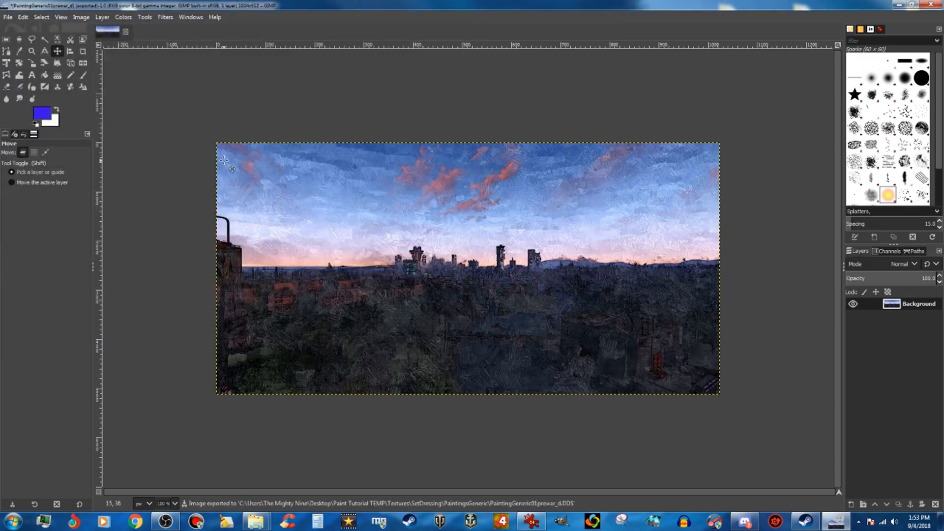
pyautogui.click(931, 4)
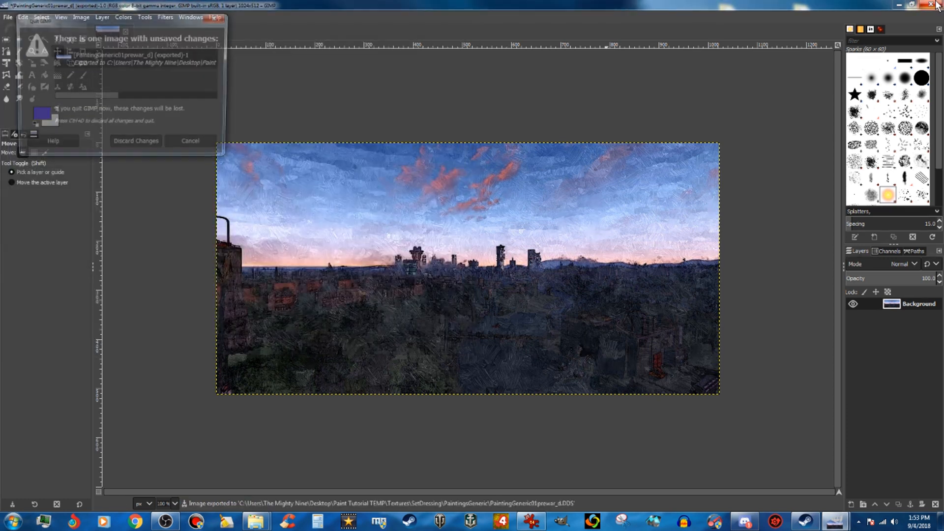
pyautogui.click(142, 145)
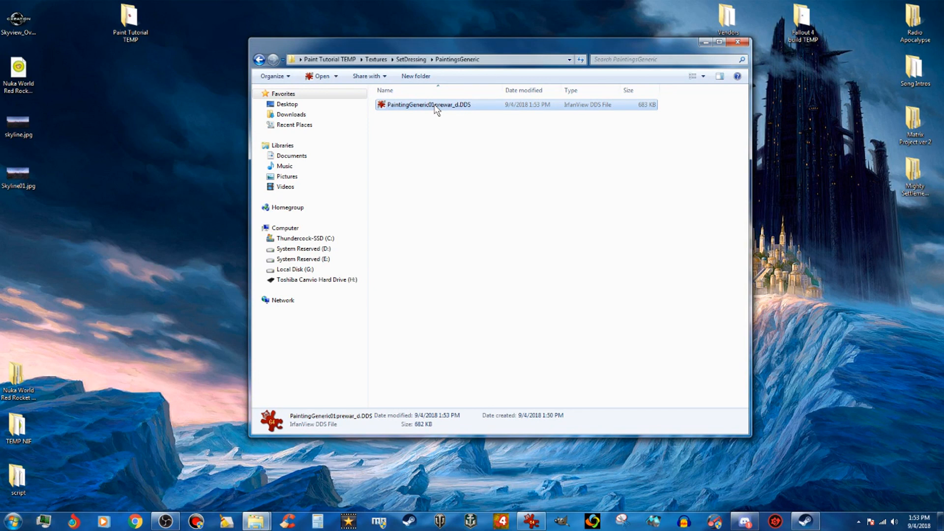
# - Reopen the exported PaintingGeneric01prewar_d.DDS in GNU Image Manipulation Program to check its picture and mipmap layers, and close it
pyautogui.rightClick(435, 105)
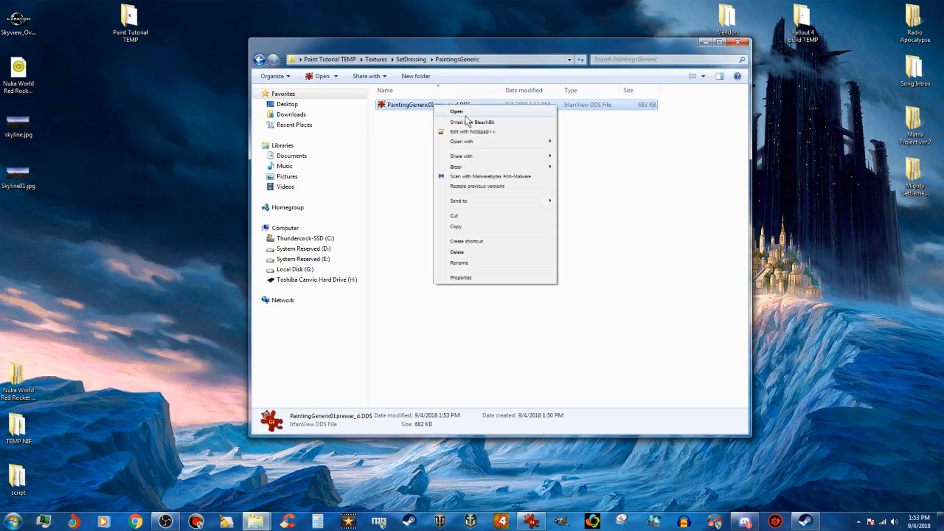
pyautogui.moveTo(474, 142)
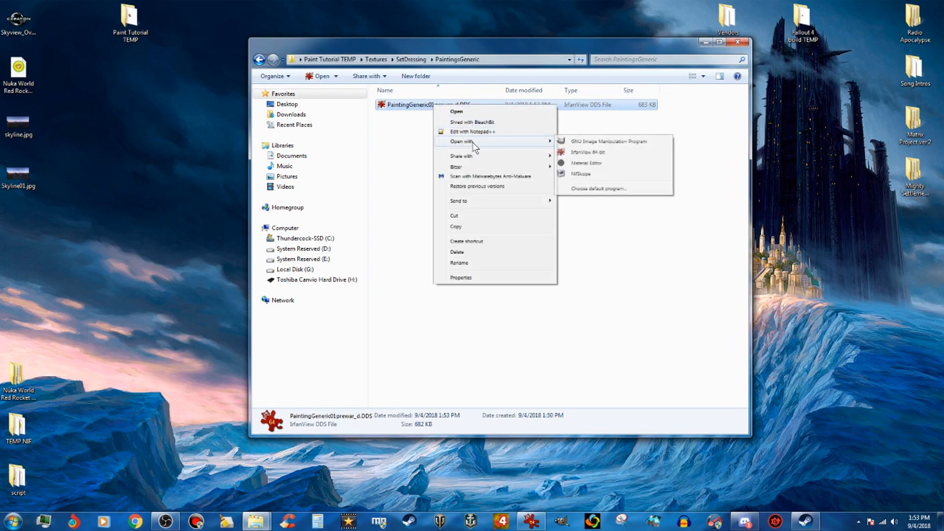
pyautogui.click(614, 142)
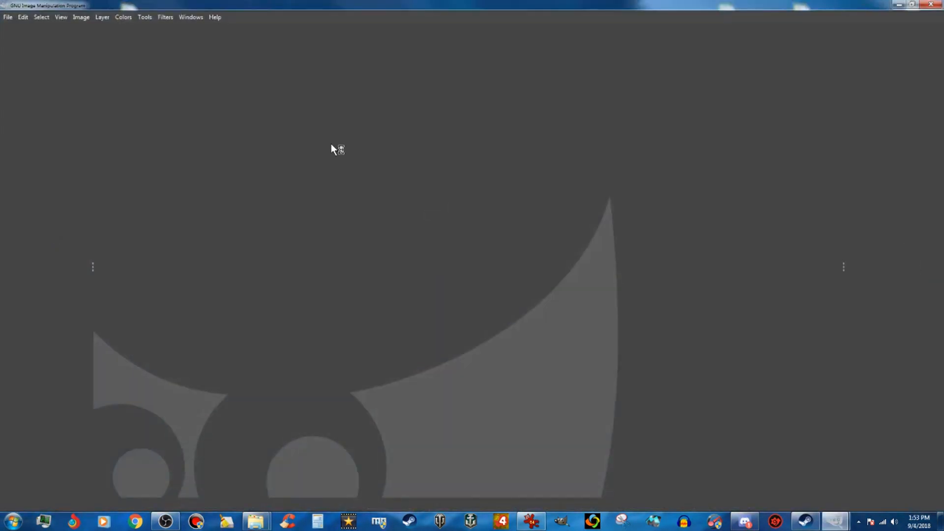
pyautogui.click(206, 117)
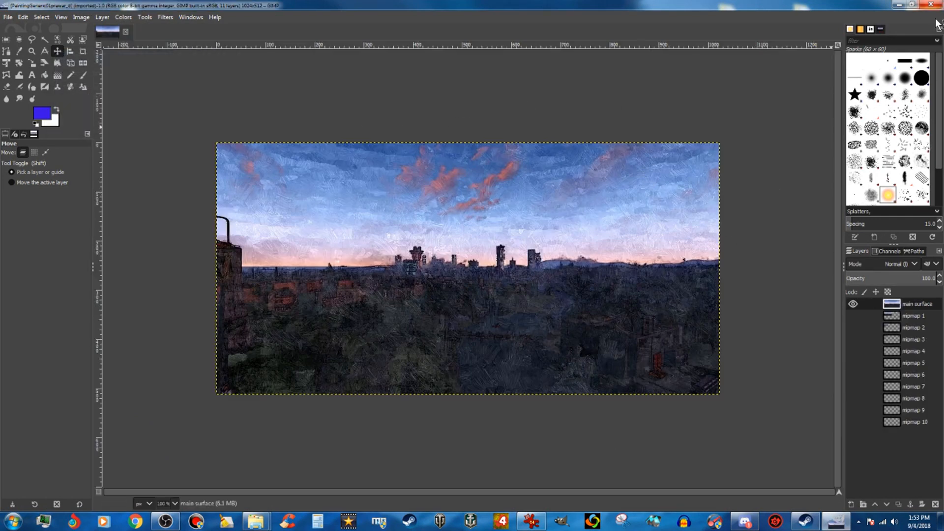
pyautogui.click(933, 3)
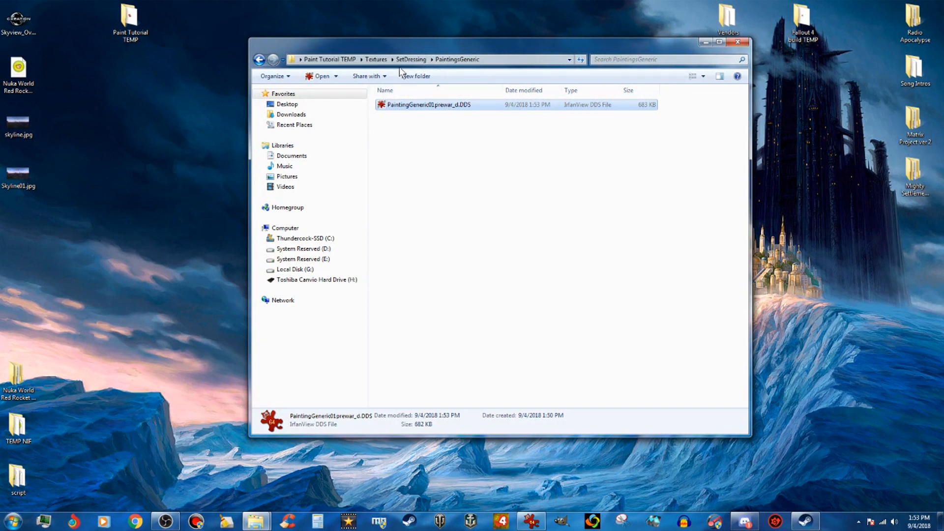
# - Copy PaintingGeneric01prewar_d.DDS into the PaintTutorial folder under Fallout 4 > Data > textures
pyautogui.rightClick(426, 109)
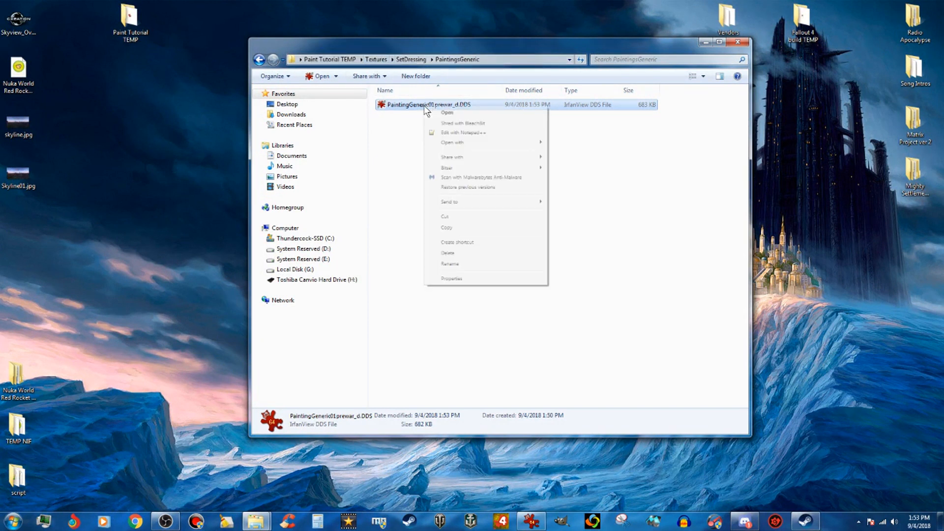
pyautogui.click(454, 228)
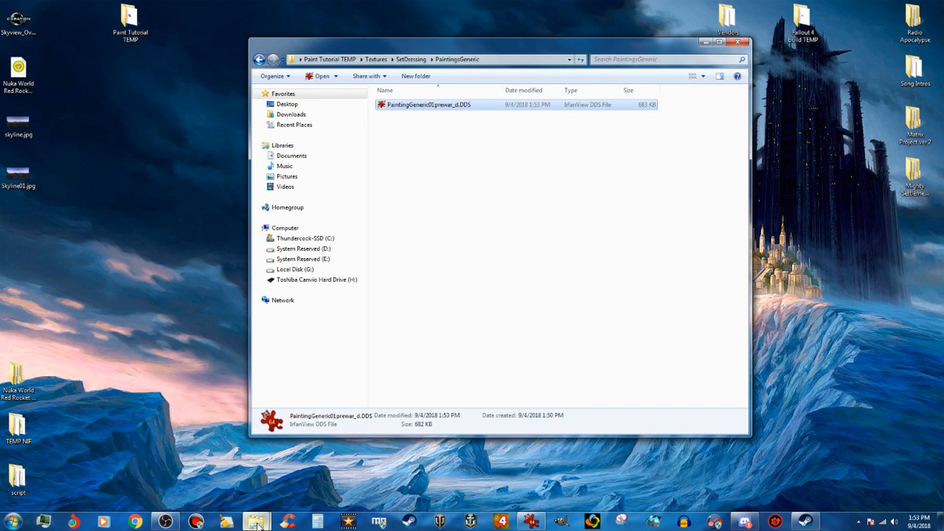
pyautogui.click(257, 524)
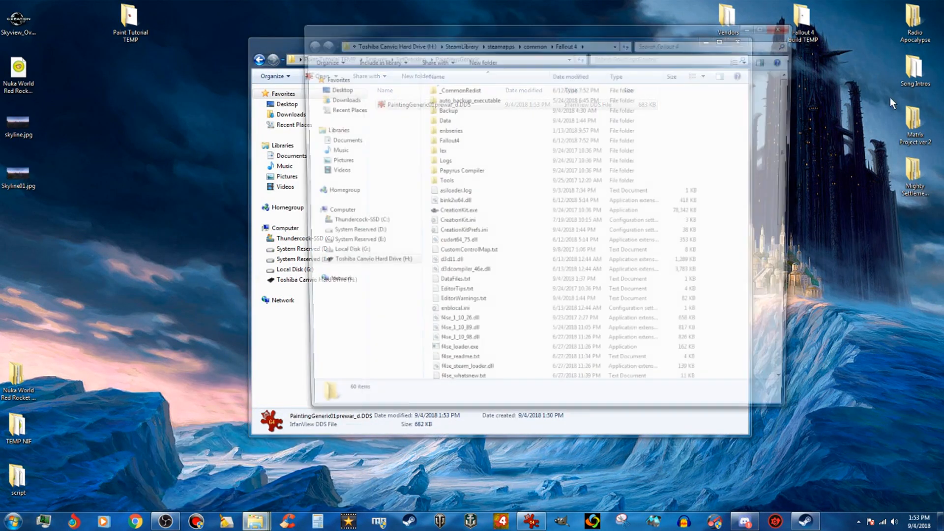
pyautogui.doubleClick(459, 121)
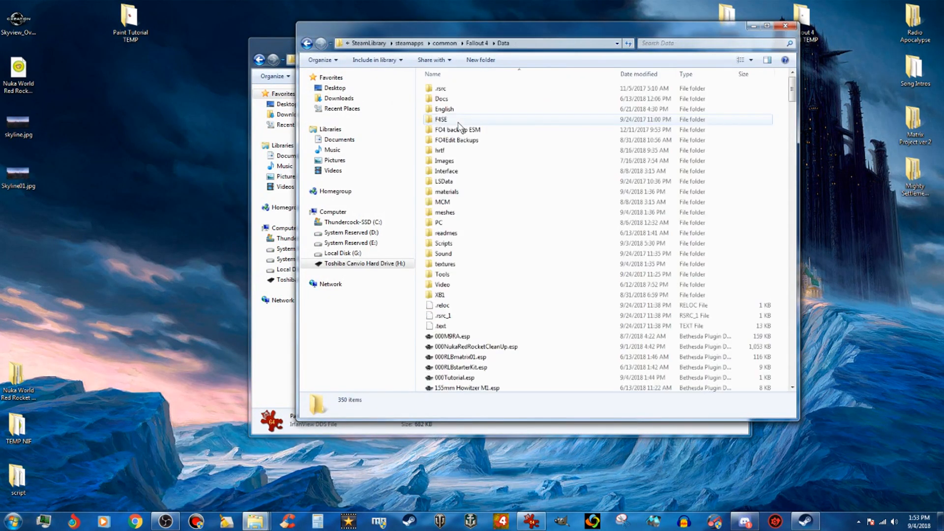
pyautogui.doubleClick(451, 264)
pyautogui.scroll(-2, 485, 273)
pyautogui.scroll(-2, 488, 273)
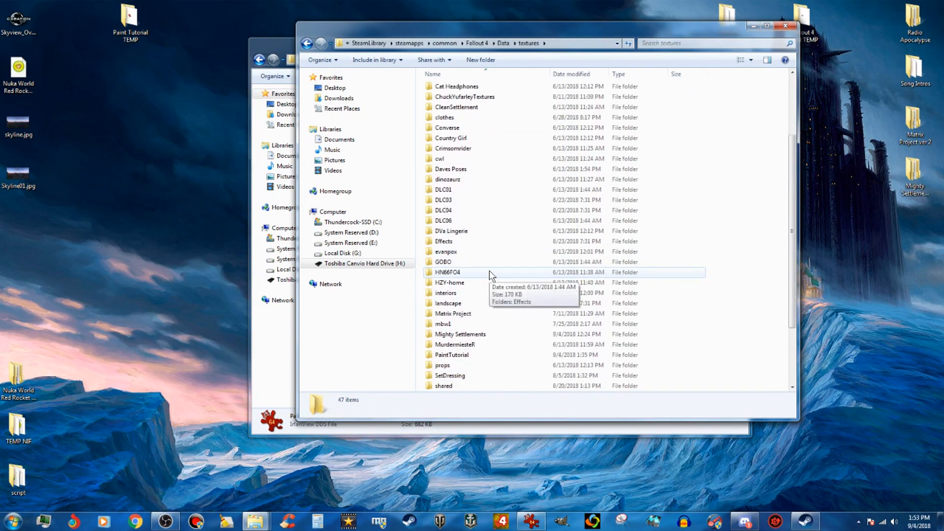
pyautogui.doubleClick(475, 358)
pyautogui.rightClick(492, 175)
pyautogui.click(523, 244)
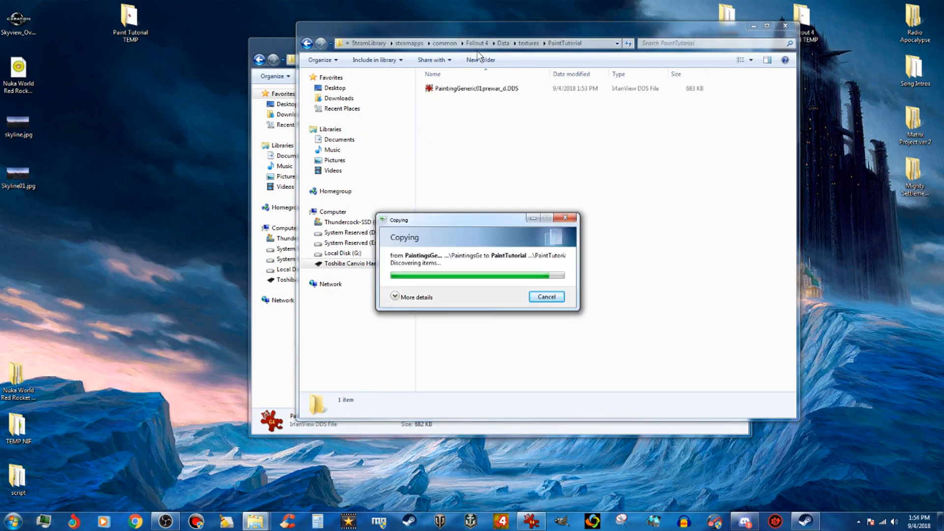
# - Open the PaintTutorial folder under Fallout 4 > Data > meshes
pyautogui.click(503, 43)
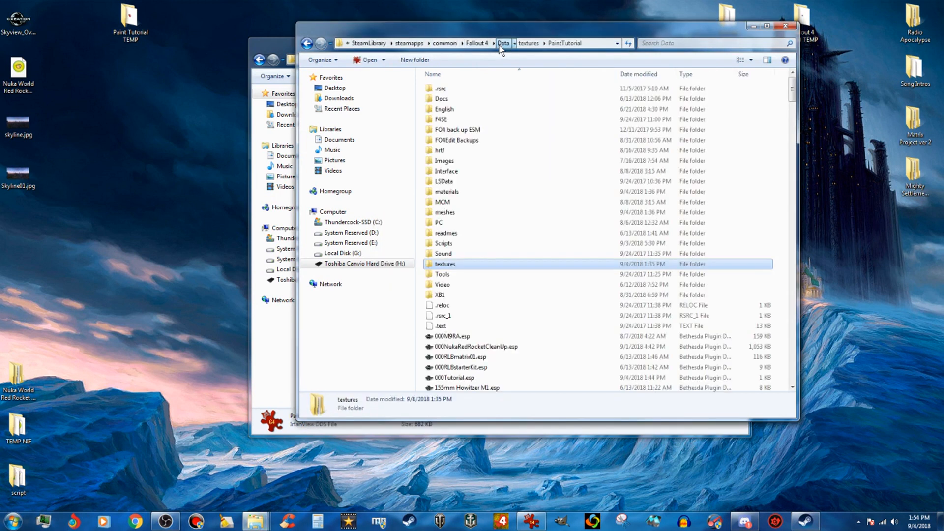
pyautogui.doubleClick(462, 215)
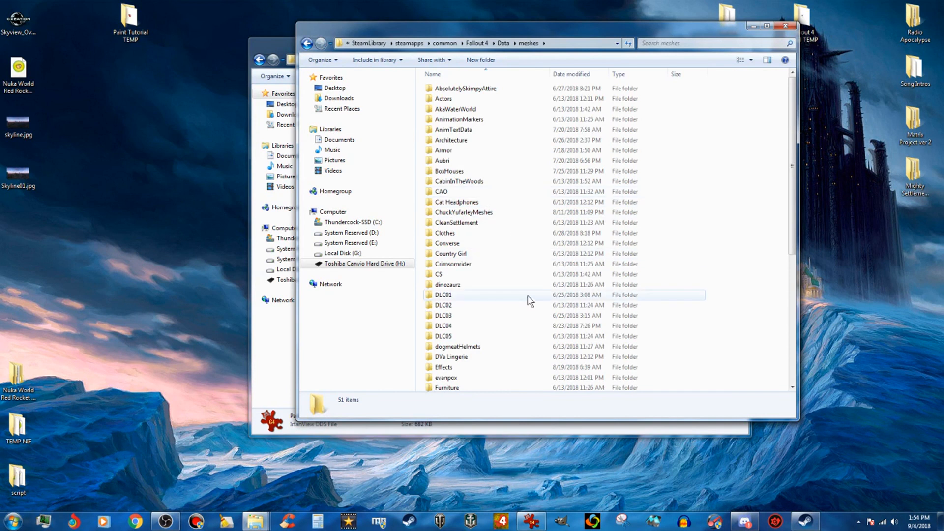
pyautogui.scroll(-5, 498, 348)
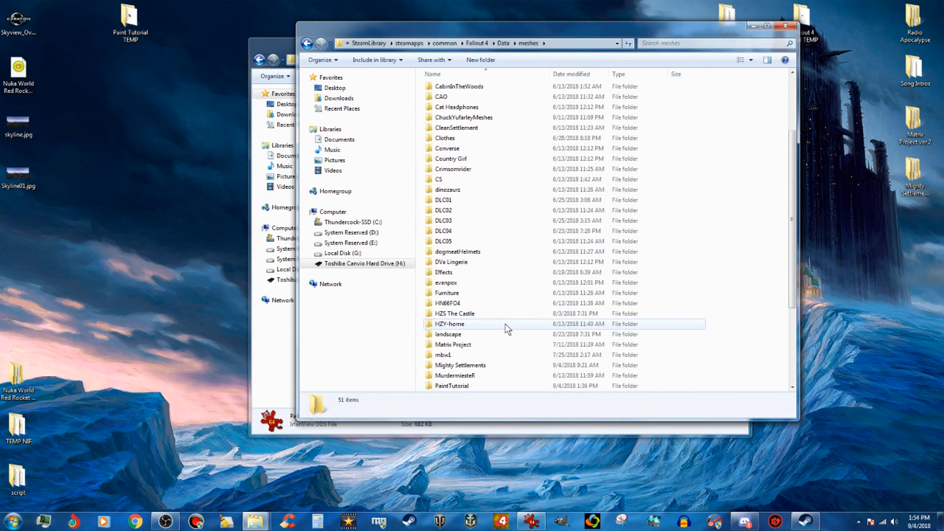
pyautogui.doubleClick(451, 334)
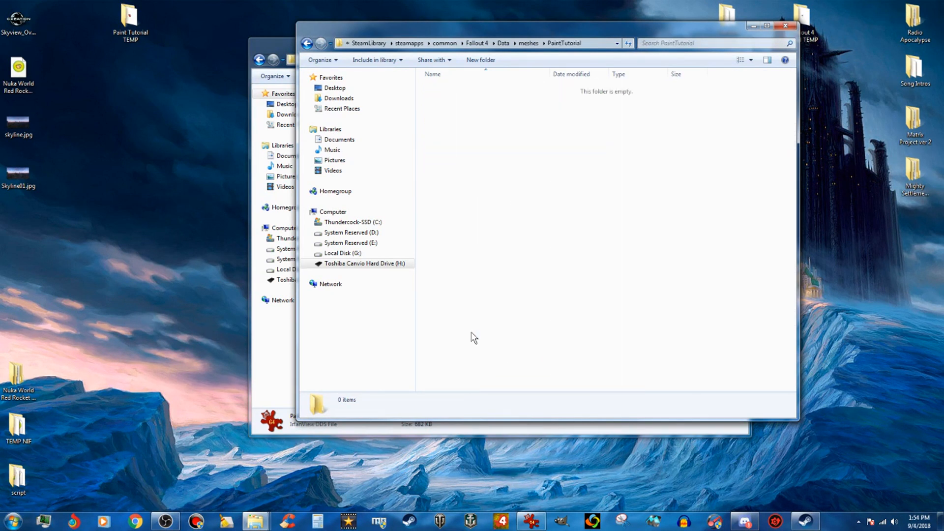
# - Copy PictureFrameRect02prewar.nif from Paint Tutorial TEMP > Meshes > SetDressing > ConcMuseum into the PaintTutorial folder under Data > meshes
pyautogui.click(285, 385)
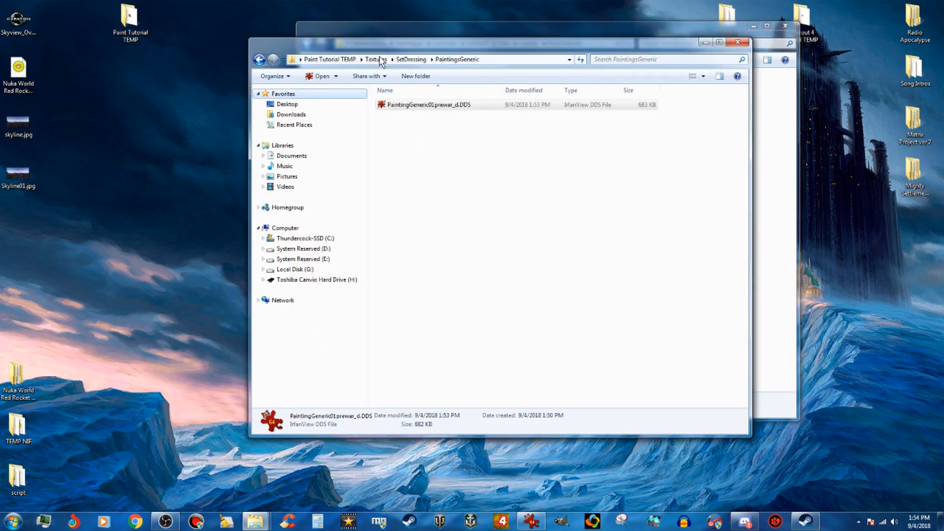
pyautogui.click(352, 59)
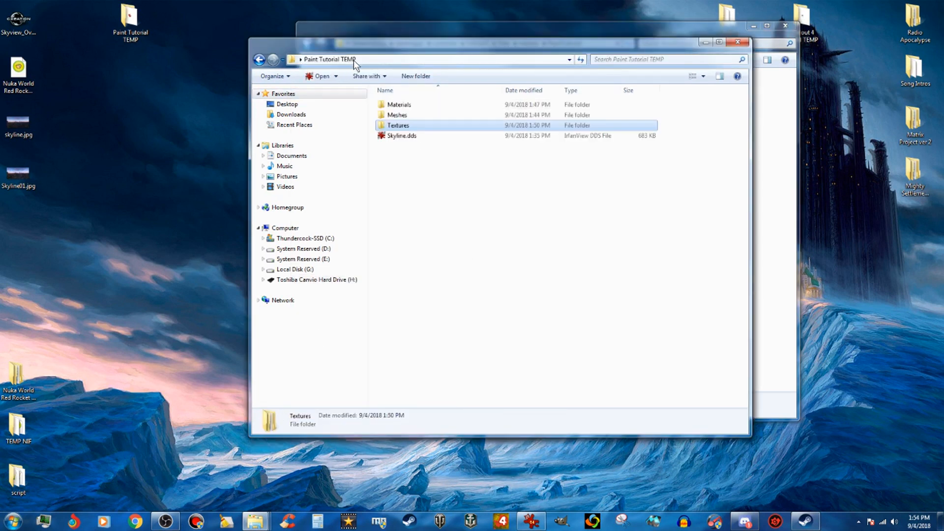
pyautogui.doubleClick(405, 116)
pyautogui.doubleClick(418, 105)
pyautogui.doubleClick(417, 105)
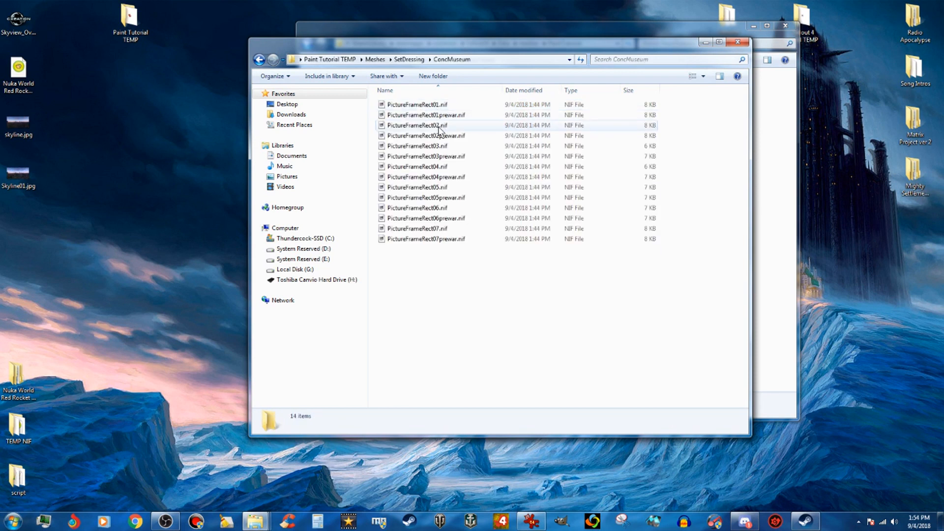
pyautogui.click(422, 138)
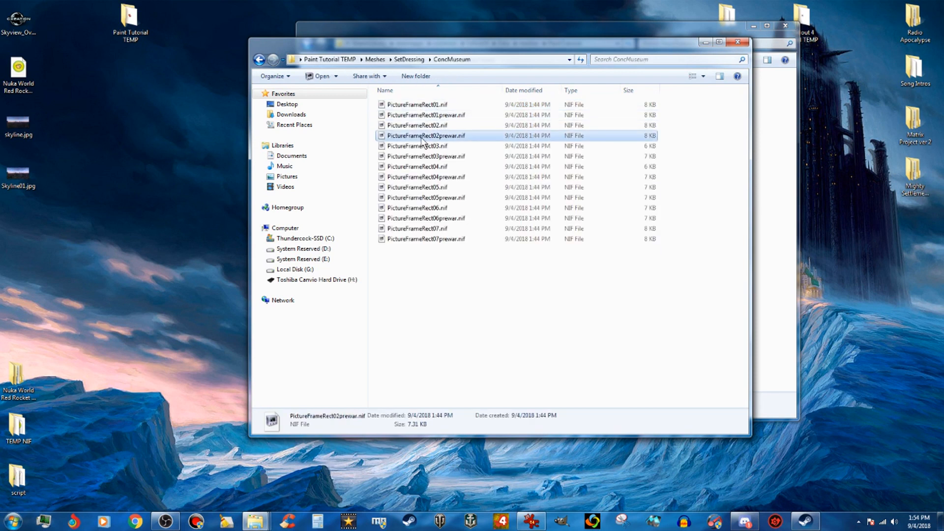
pyautogui.rightClick(422, 138)
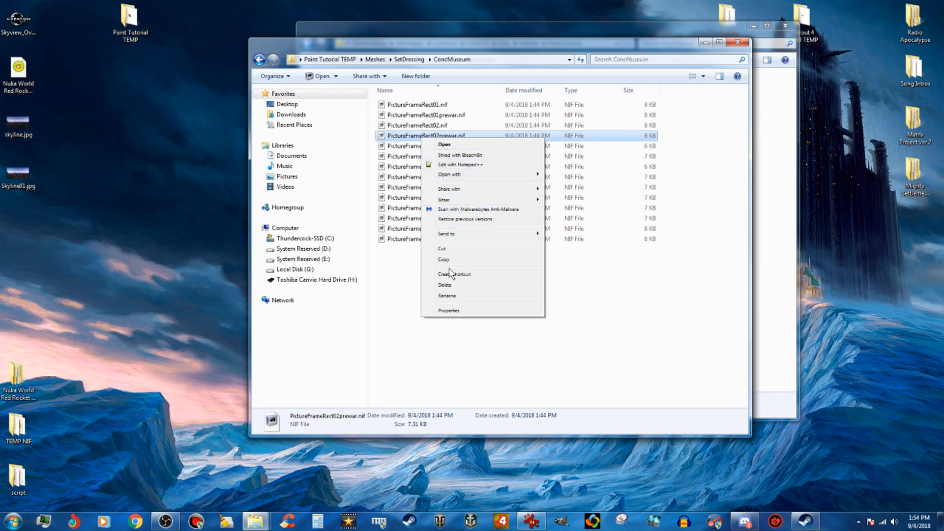
pyautogui.click(446, 263)
pyautogui.click(770, 389)
pyautogui.rightClick(613, 200)
pyautogui.click(634, 263)
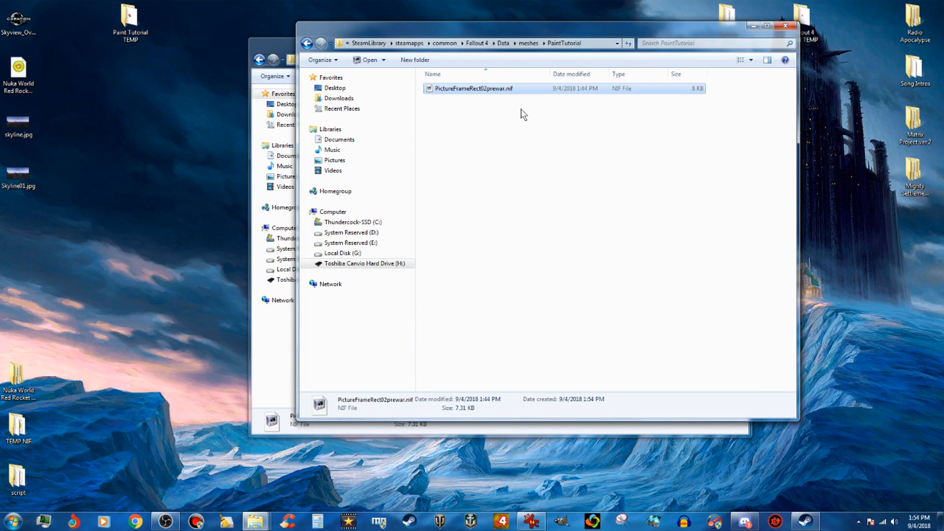
# - Open the PaintTutorial folder under Fallout 4 > Data > materials
pyautogui.click(503, 44)
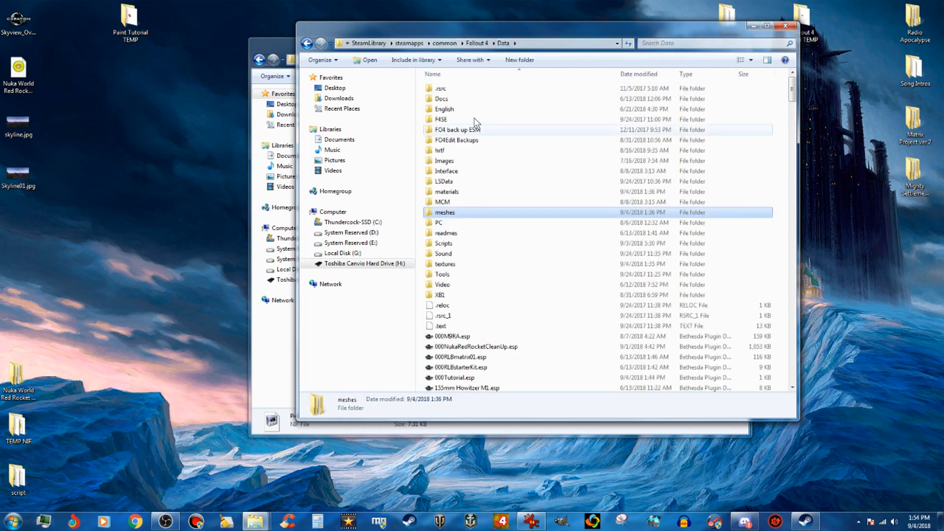
pyautogui.doubleClick(453, 193)
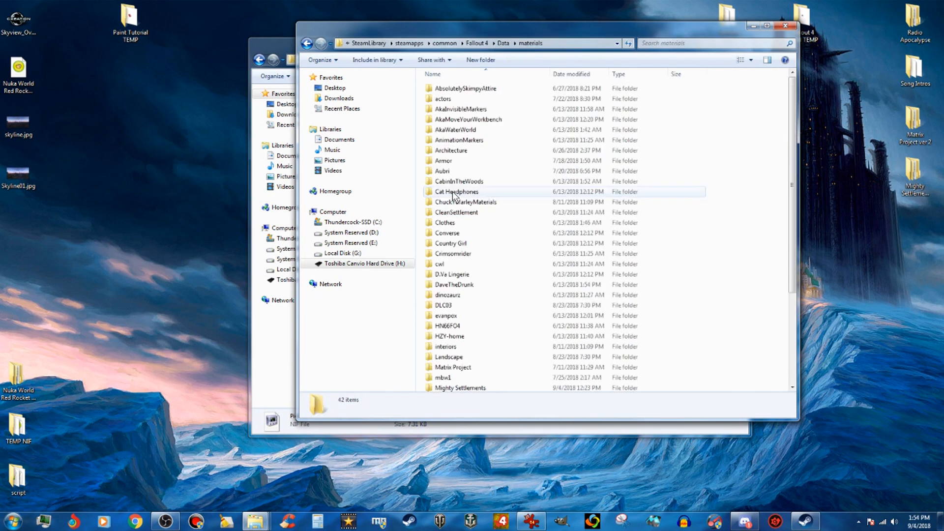
pyautogui.scroll(-2, 496, 294)
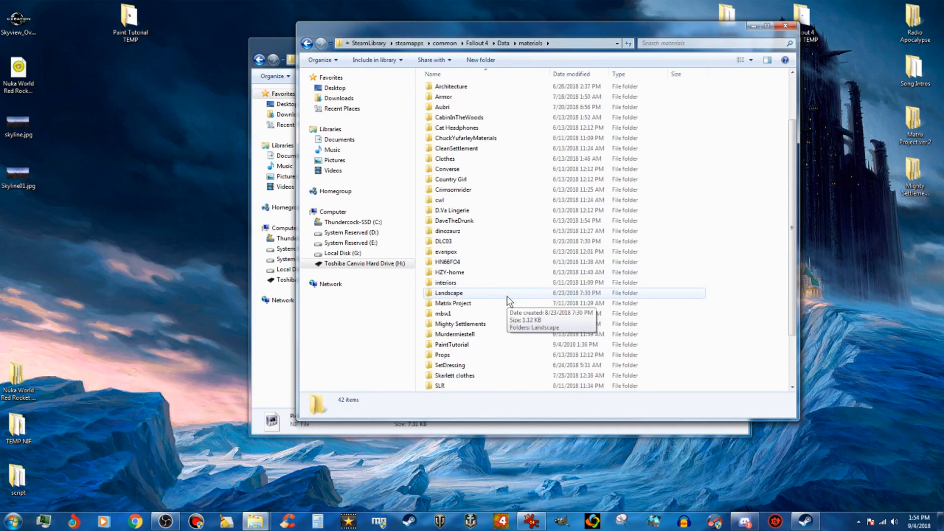
pyautogui.doubleClick(451, 345)
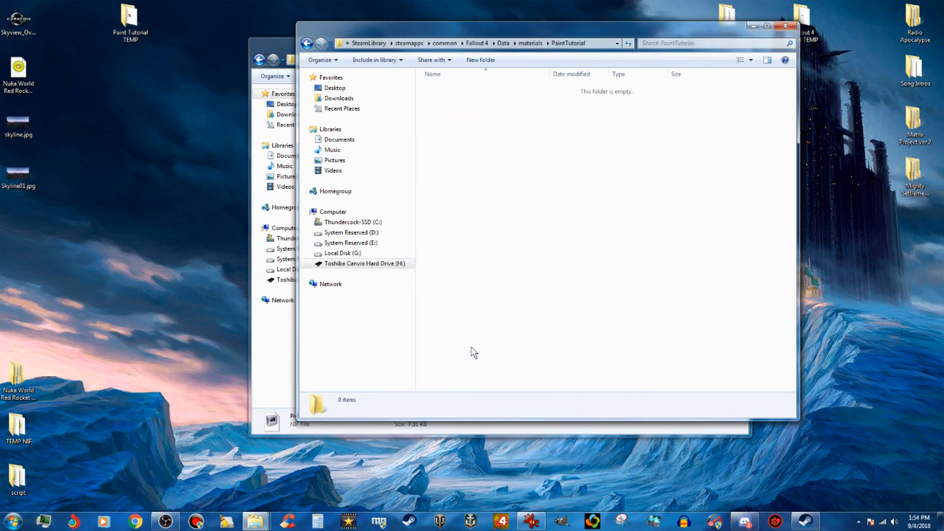
# - Copy PaintingGeneric01prewar.BGSM from Paint Tutorial TEMP > Materials > SetDressing > PaintingsGeneric into the materials PaintTutorial folder, and close the source window
pyautogui.click(261, 371)
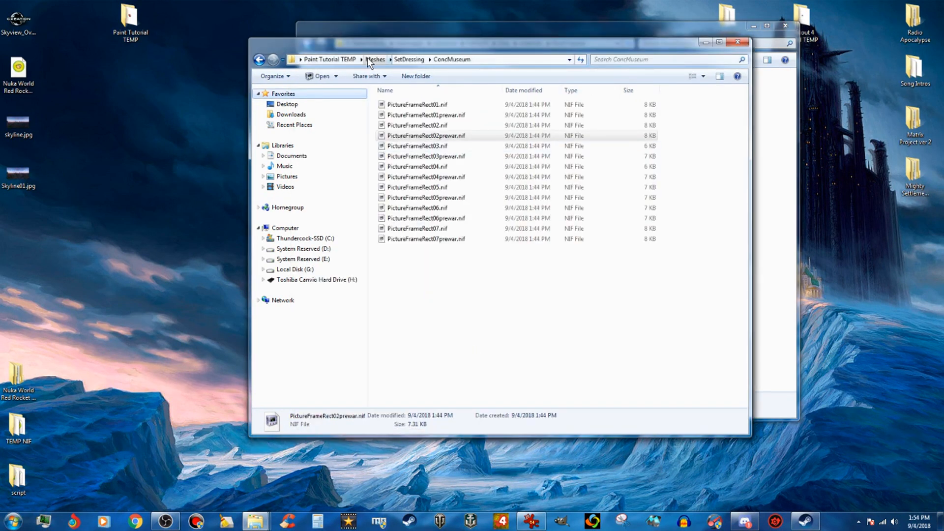
pyautogui.click(353, 60)
pyautogui.doubleClick(416, 105)
pyautogui.doubleClick(416, 106)
pyautogui.doubleClick(414, 104)
pyautogui.click(443, 105)
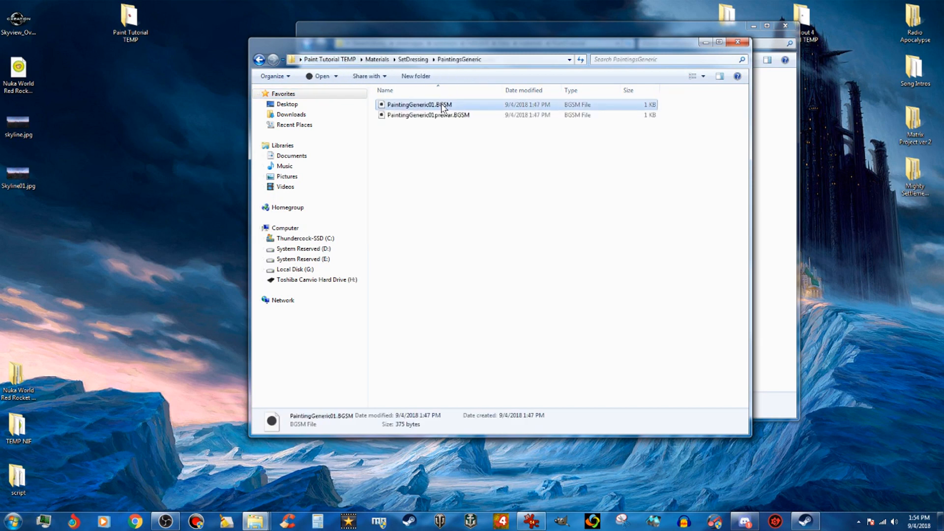
pyautogui.click(441, 117)
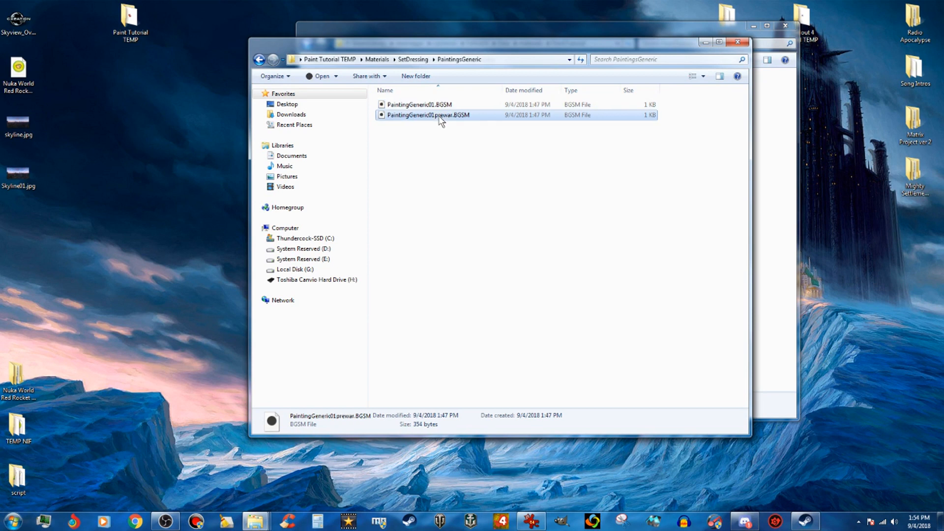
pyautogui.rightClick(439, 117)
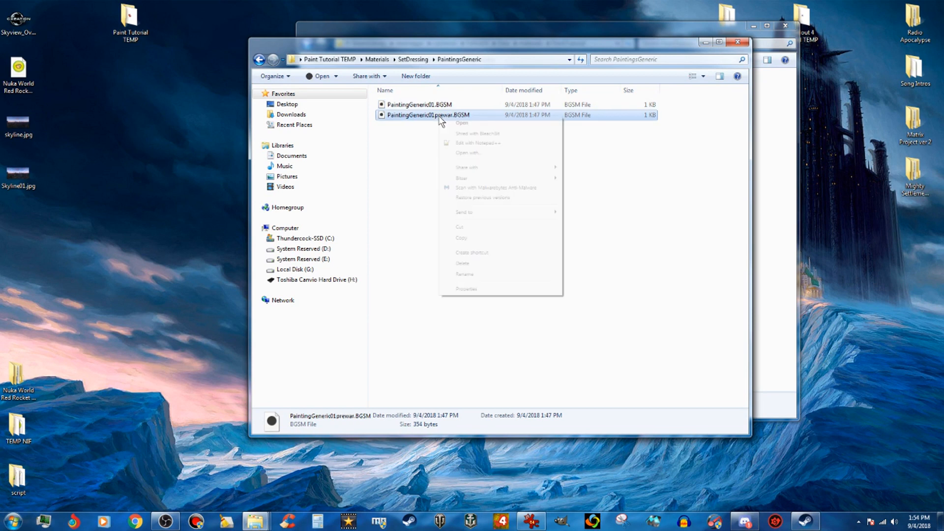
pyautogui.click(461, 238)
pyautogui.click(773, 290)
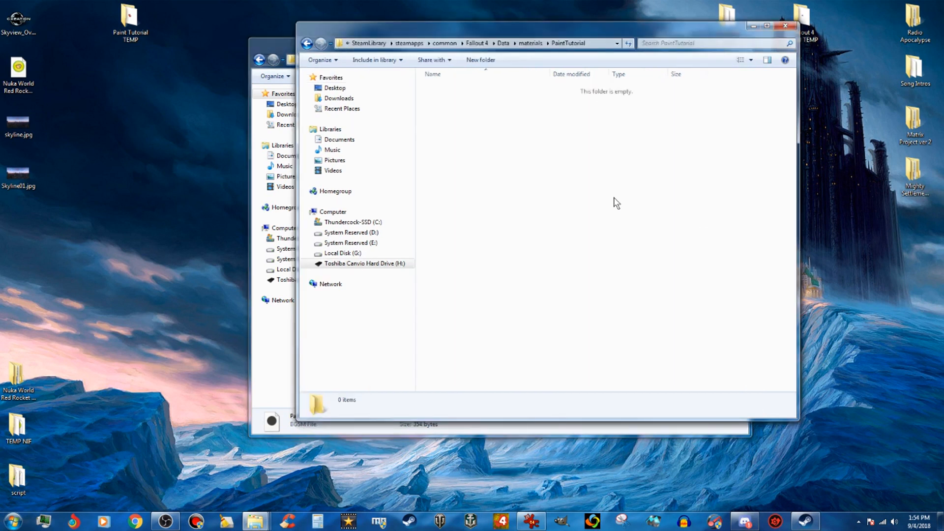
pyautogui.rightClick(616, 202)
pyautogui.click(642, 264)
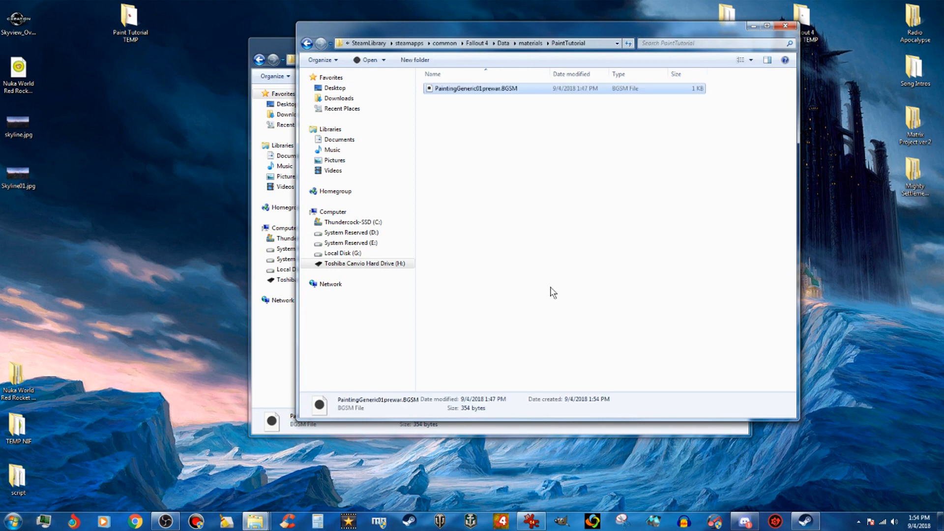
pyautogui.click(276, 372)
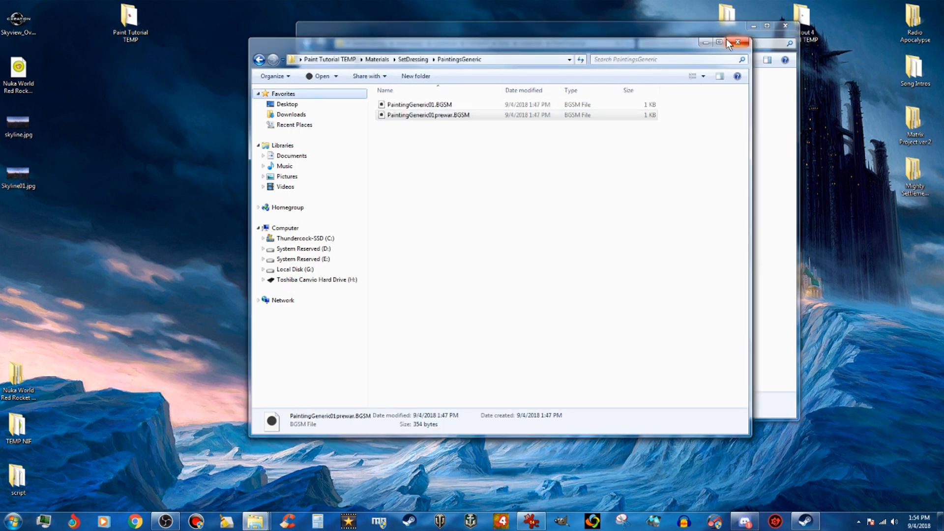
pyautogui.click(741, 43)
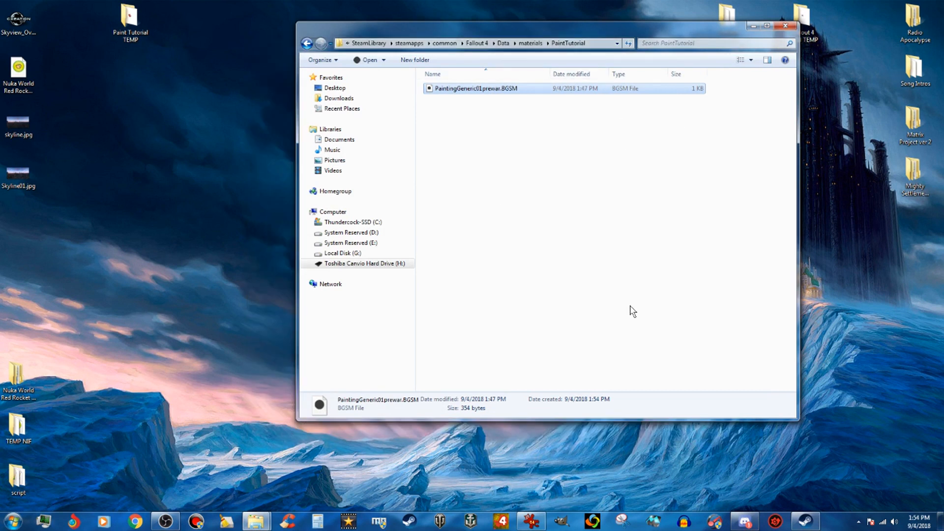
# - Open PictureFrameRect02prewar.nif from Fallout 4 > Data > meshes > PaintTutorial in NifSkope
pyautogui.click(503, 42)
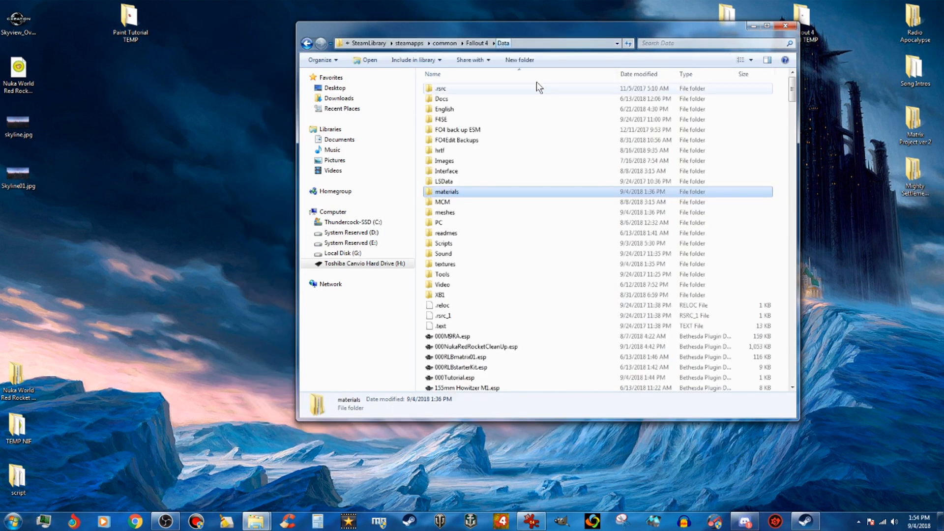
pyautogui.click(459, 263)
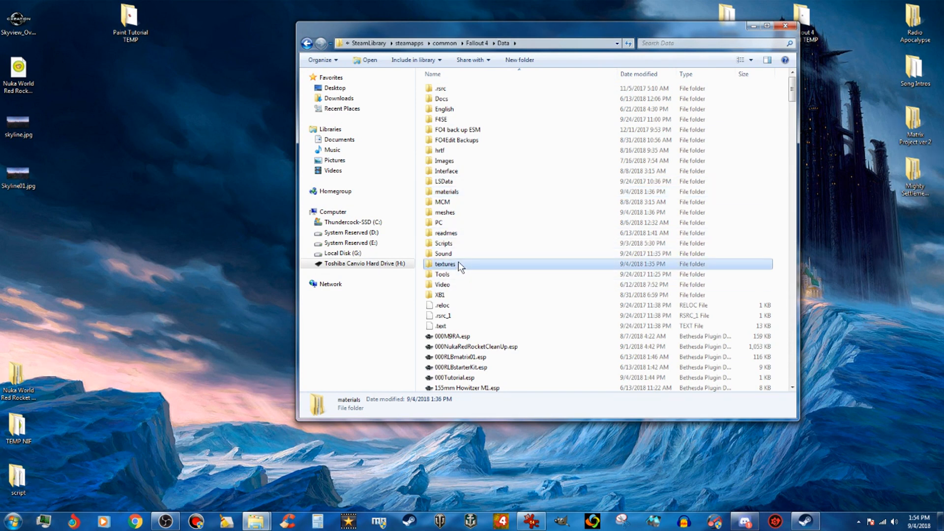
pyautogui.doubleClick(458, 212)
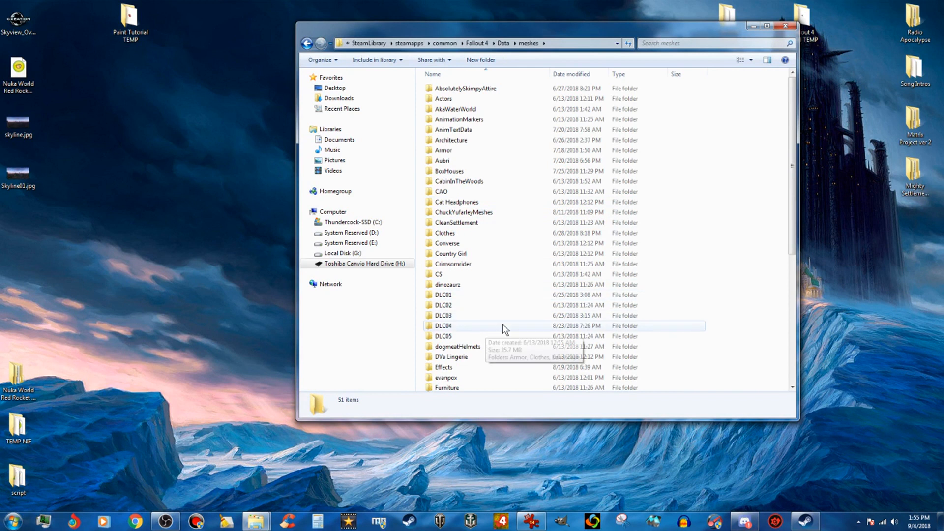
pyautogui.scroll(-4, 503, 325)
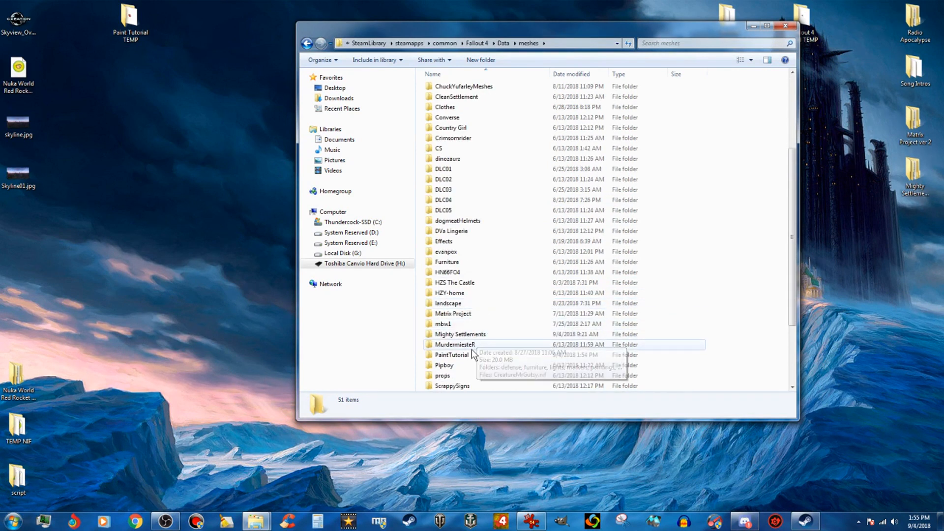
pyautogui.doubleClick(469, 355)
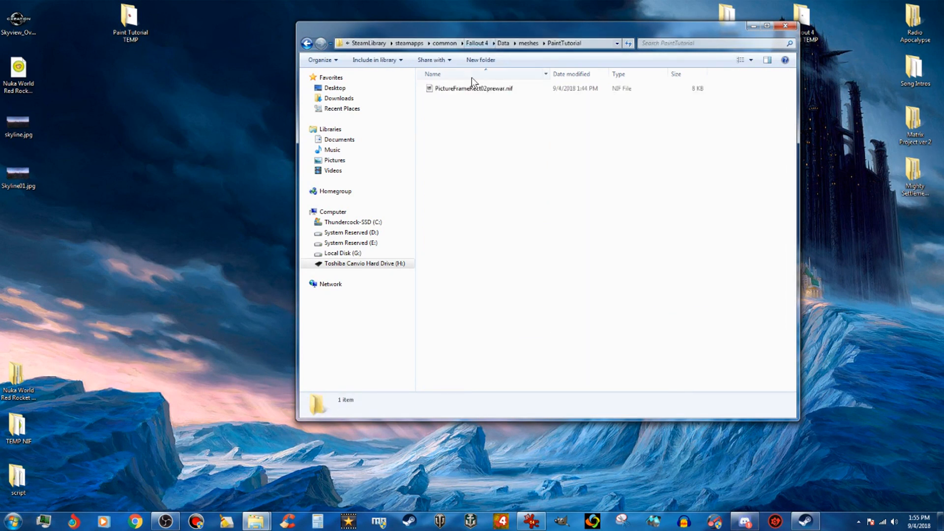
pyautogui.click(473, 90)
pyautogui.moveTo(450, 89); pyautogui.dragTo(943, 221)
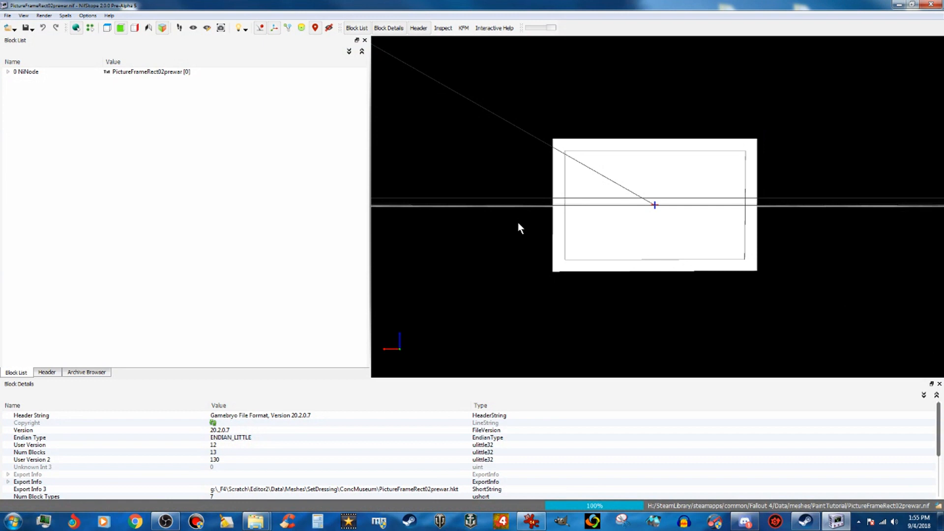
# - Select the picture surface inside the frame and show the texture paths of its BSShaderTextureSet block
pyautogui.moveTo(519, 225); pyautogui.dragTo(527, 229)
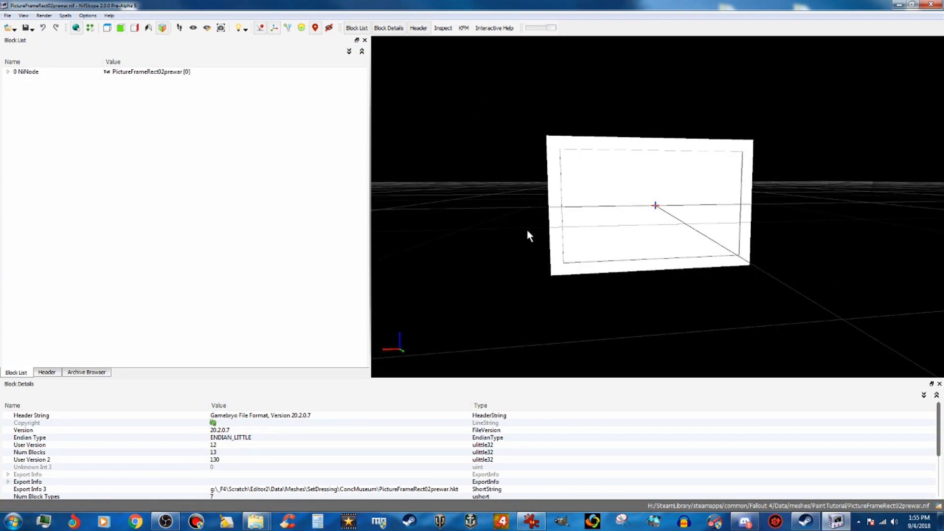
pyautogui.moveTo(581, 306); pyautogui.dragTo(696, 333)
pyautogui.click(700, 238)
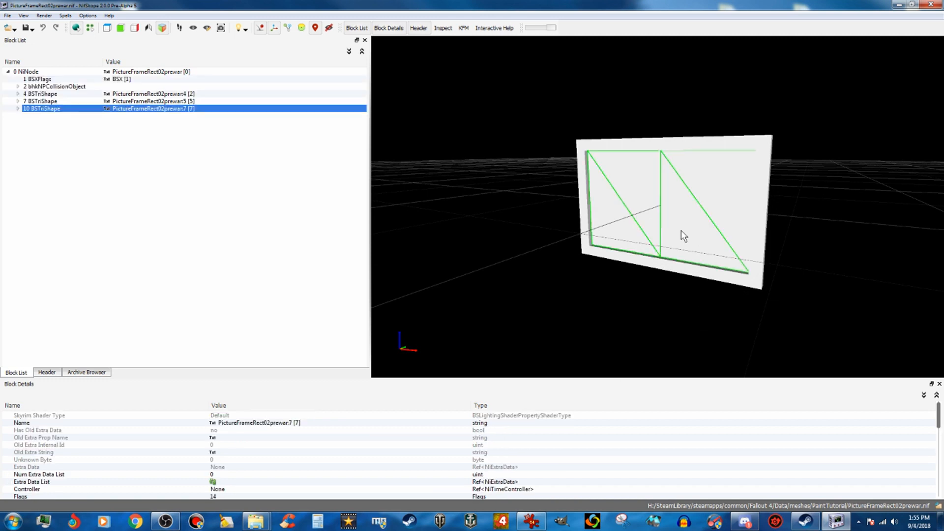
pyautogui.click(17, 109)
pyautogui.click(27, 116)
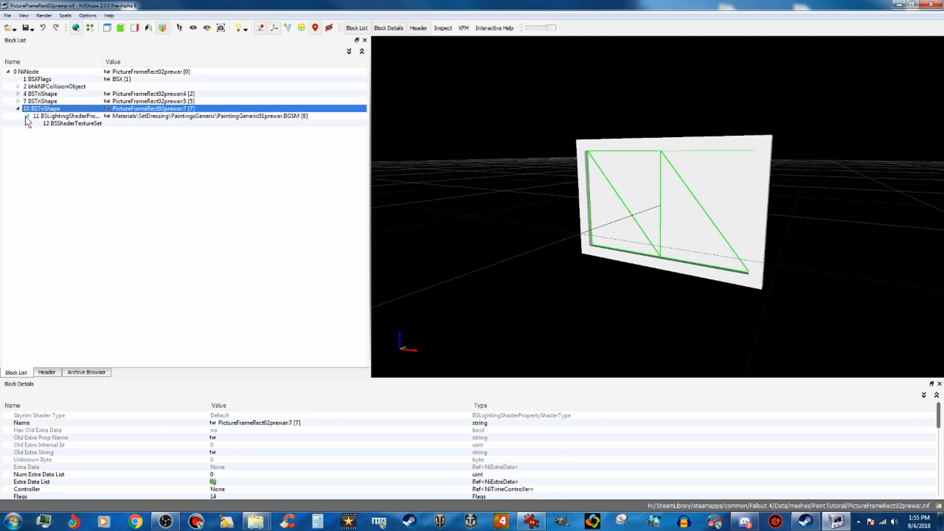
pyautogui.click(69, 124)
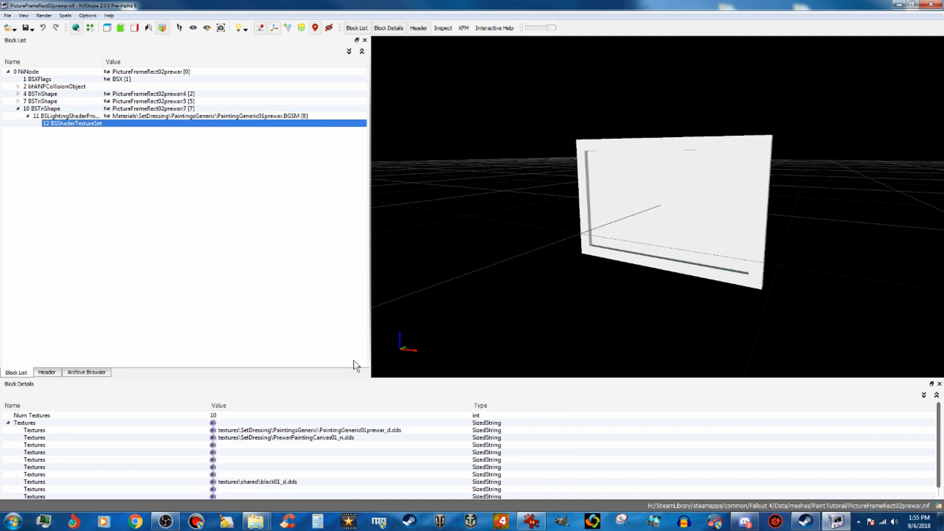
# - Assign PaintingGeneric01prewar_d.DDS from Fallout 4 > Data > textures > PaintTutorial as the first texture of the BSShaderTextureSet block
pyautogui.click(213, 431)
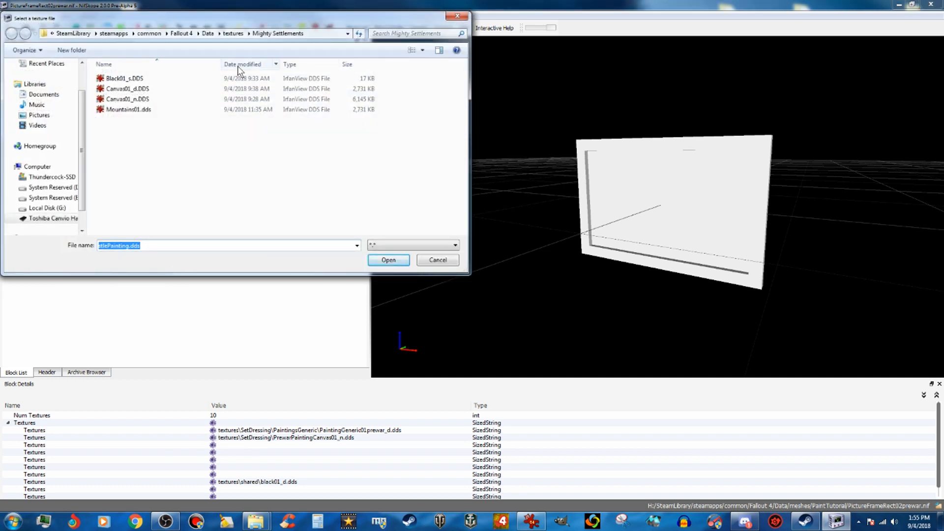
pyautogui.click(234, 33)
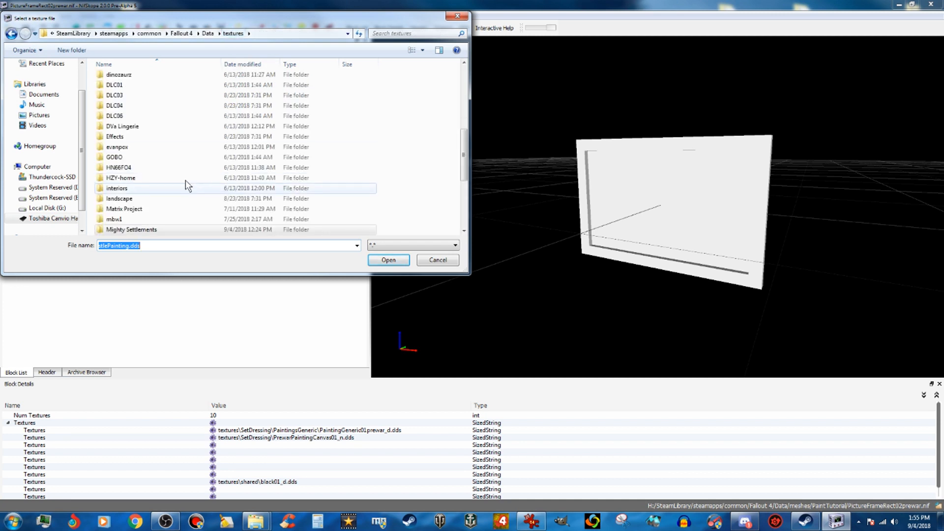
pyautogui.click(197, 220)
pyautogui.scroll(-1, 206, 216)
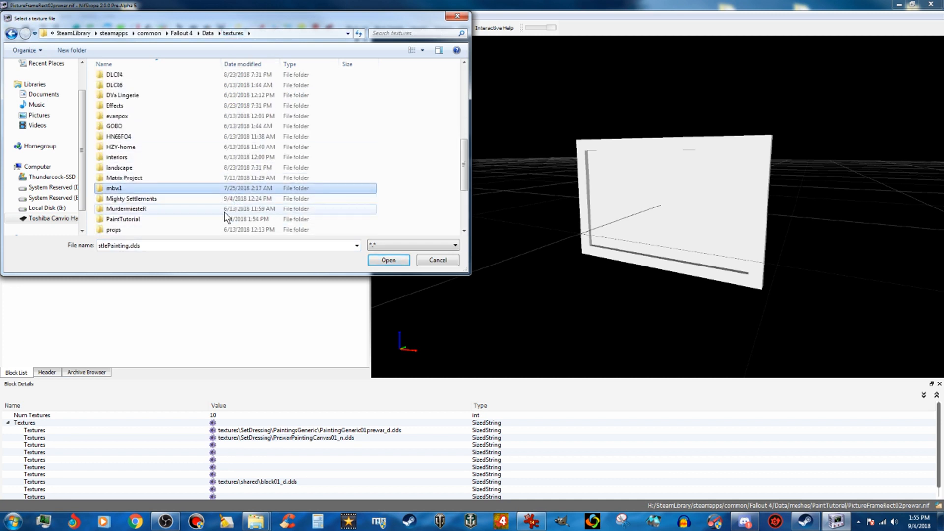
pyautogui.doubleClick(154, 221)
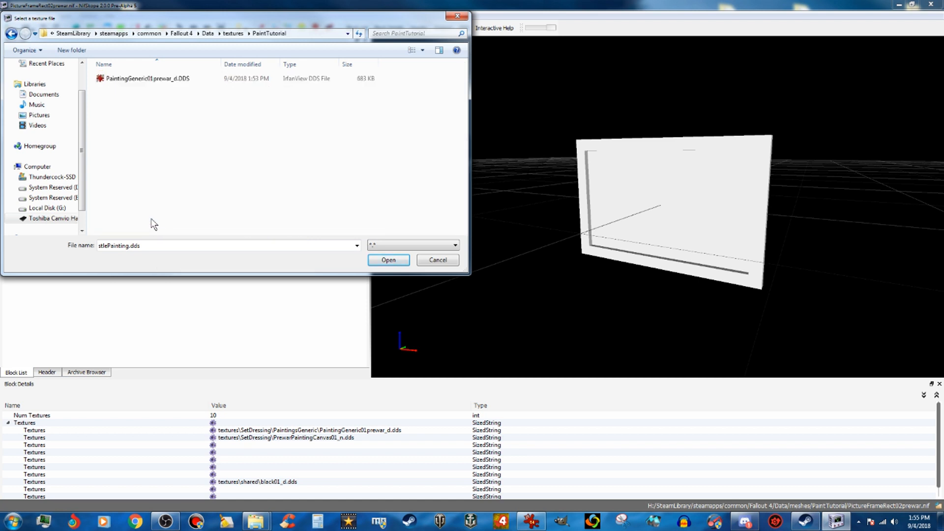
pyautogui.click(173, 80)
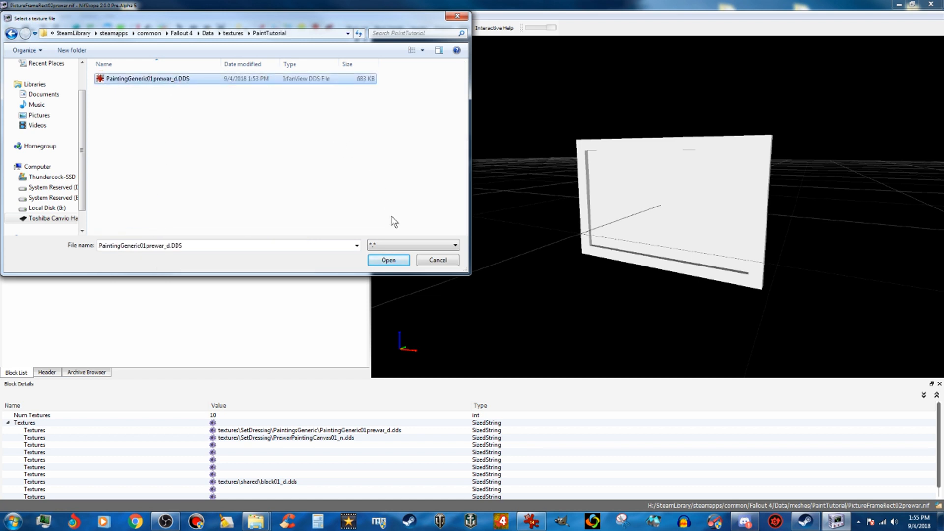
pyautogui.click(387, 261)
pyautogui.moveTo(447, 261); pyautogui.dragTo(546, 273)
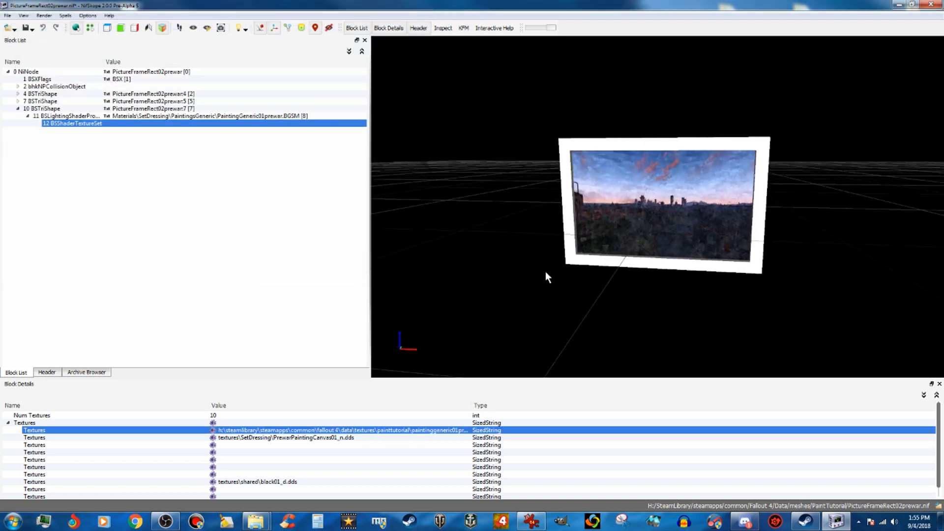
# - Trim the first texture path to the relative path textures\painttutorial\paintinggeneric01prewar_d.dds
pyautogui.doubleClick(302, 430)
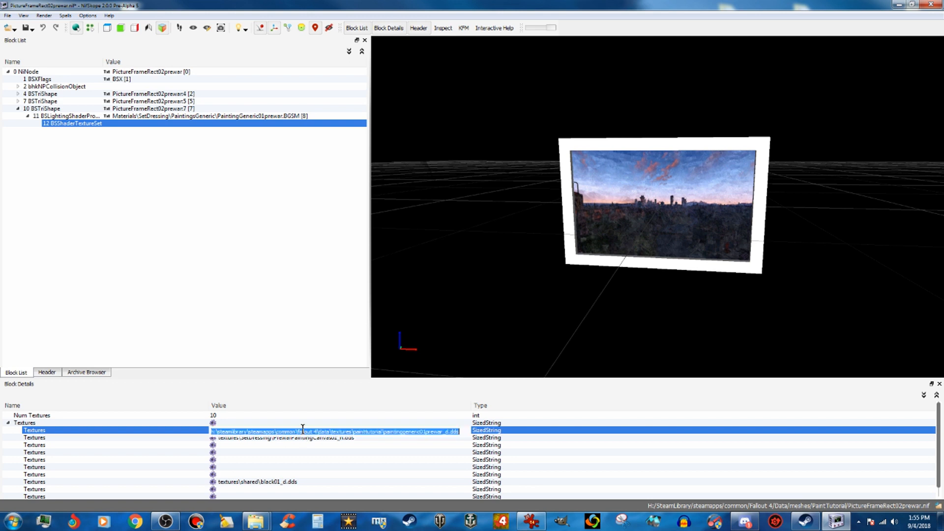
pyautogui.click(331, 430)
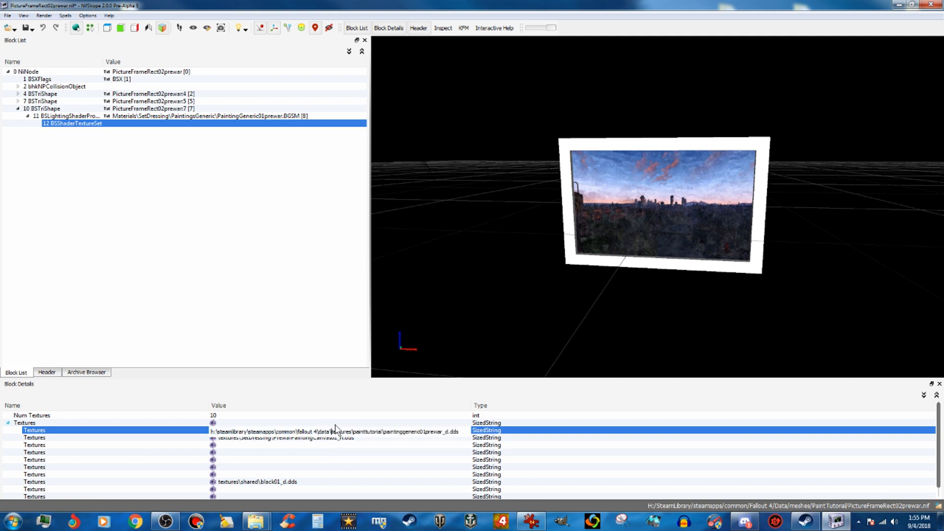
pyautogui.press('BackSpace')
pyautogui.press('BackSpace')
pyautogui.press('BackSpace')
pyautogui.press('BackSpace')
pyautogui.press('BackSpace')
pyautogui.press('BackSpace')
pyautogui.press('BackSpace')
pyautogui.press('BackSpace')
pyautogui.press('BackSpace')
pyautogui.press('BackSpace')
pyautogui.press('BackSpace')
pyautogui.press('BackSpace')
pyautogui.press('BackSpace')
pyautogui.press('BackSpace')
pyautogui.press('BackSpace')
pyautogui.press('BackSpace')
pyautogui.press('BackSpace')
pyautogui.press('BackSpace')
pyautogui.press('BackSpace')
pyautogui.press('BackSpace')
pyautogui.press('BackSpace')
pyautogui.press('BackSpace')
pyautogui.press('BackSpace')
pyautogui.press('BackSpace')
pyautogui.press('BackSpace')
pyautogui.press('BackSpace')
pyautogui.press('BackSpace')
pyautogui.press('BackSpace')
pyautogui.press('BackSpace')
pyautogui.press('BackSpace')
pyautogui.press('BackSpace')
pyautogui.press('BackSpace')
pyautogui.press('BackSpace')
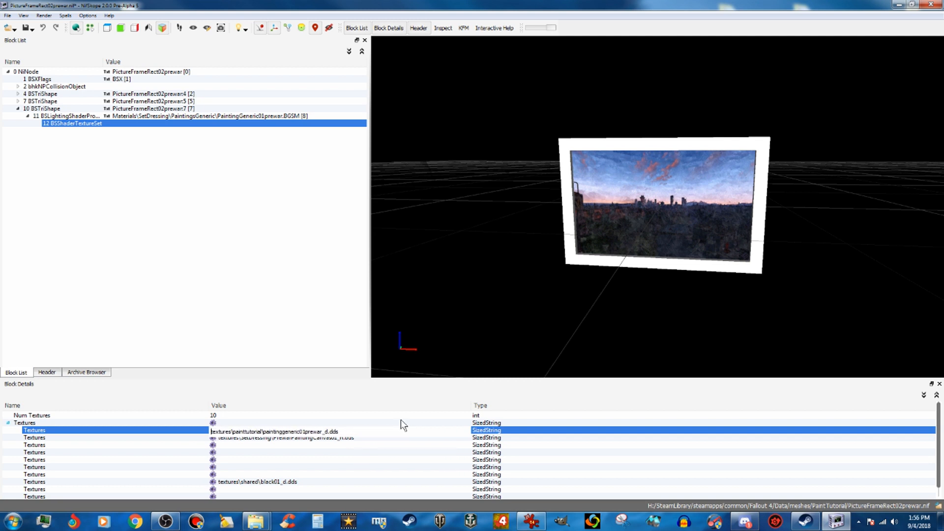
pyautogui.click(334, 454)
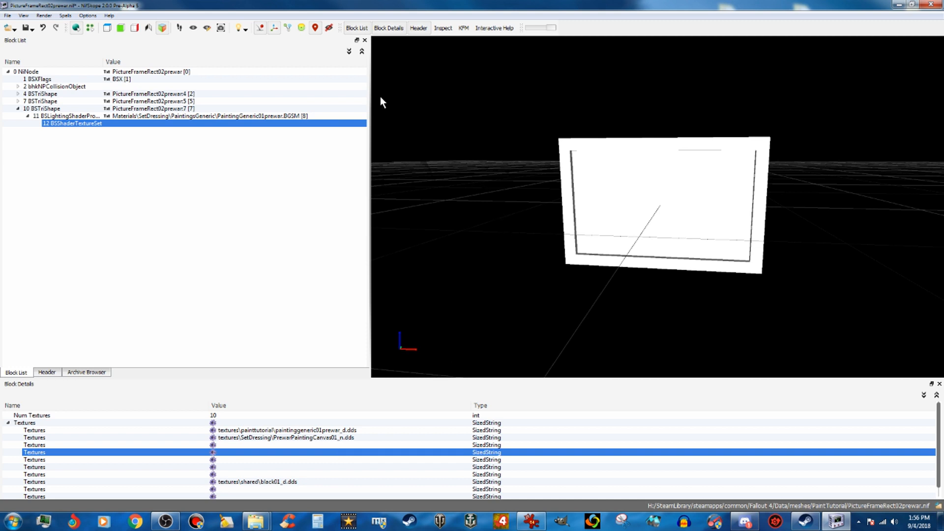
# - Save the picture frame mesh and close NifSkope
pyautogui.click(32, 28)
pyautogui.click(40, 42)
pyautogui.click(936, 5)
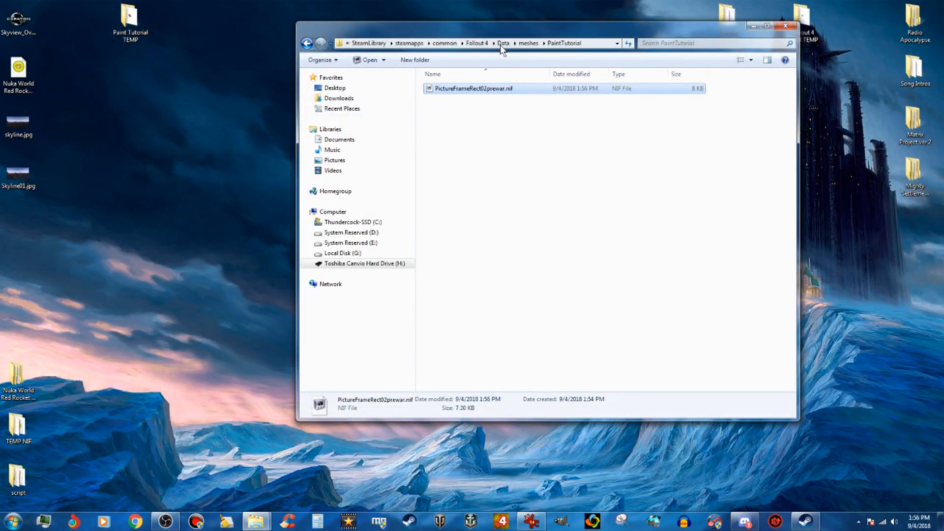
# - Open PaintingGeneric01prewar.BGSM from Fallout 4 > Data > materials > PaintTutorial in the material editor
pyautogui.click(504, 44)
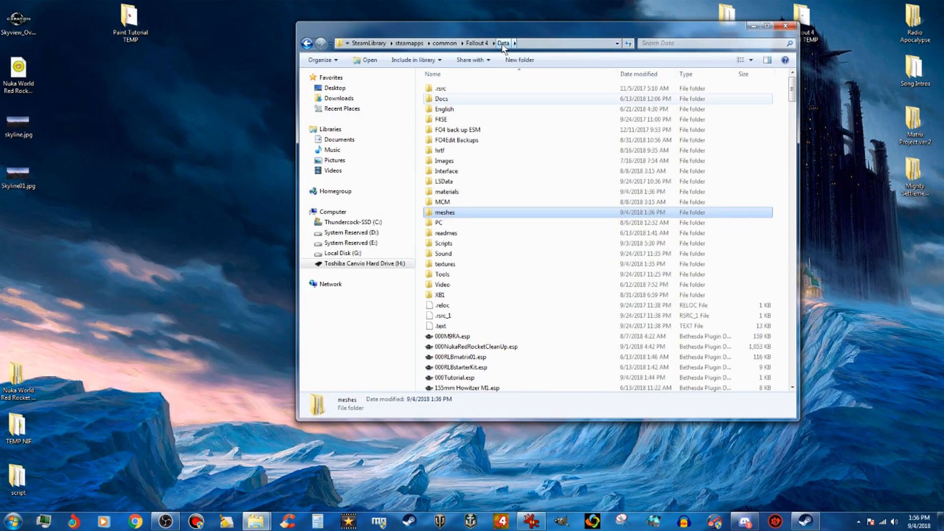
pyautogui.doubleClick(459, 198)
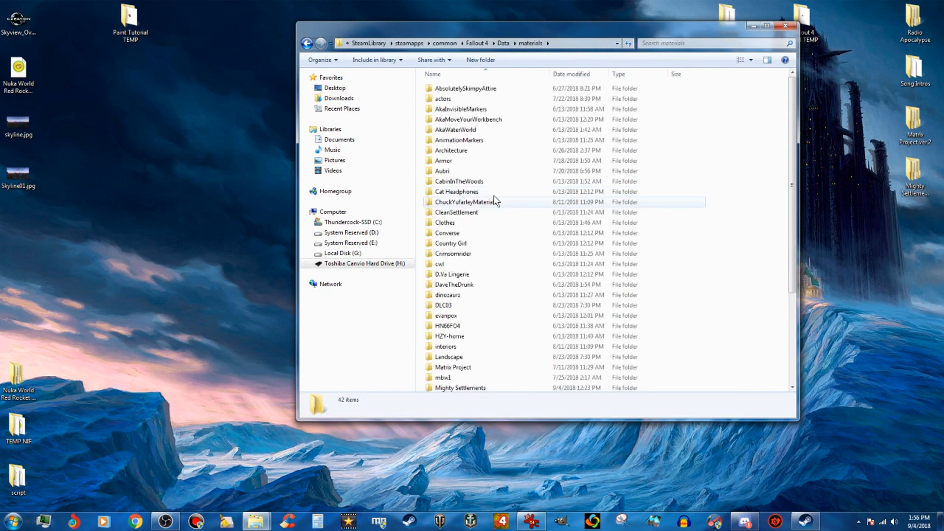
pyautogui.scroll(-2, 482, 325)
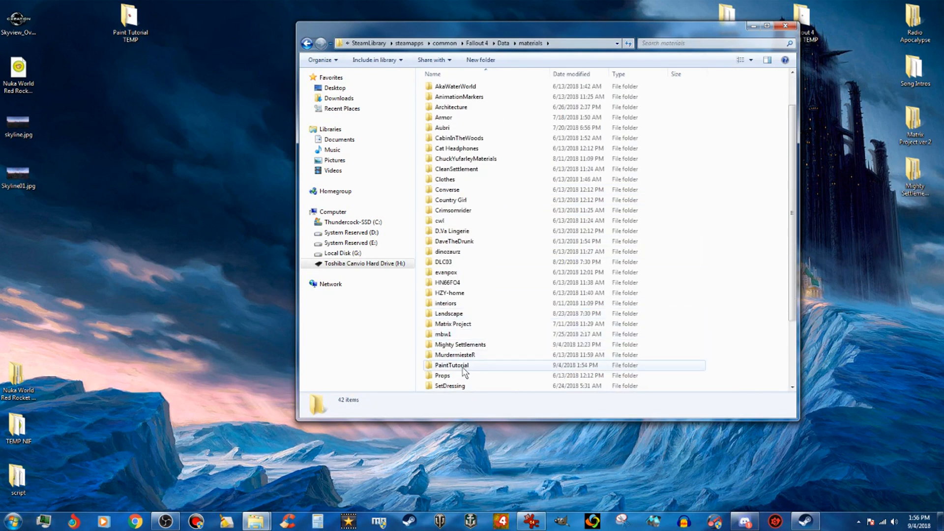
pyautogui.doubleClick(466, 366)
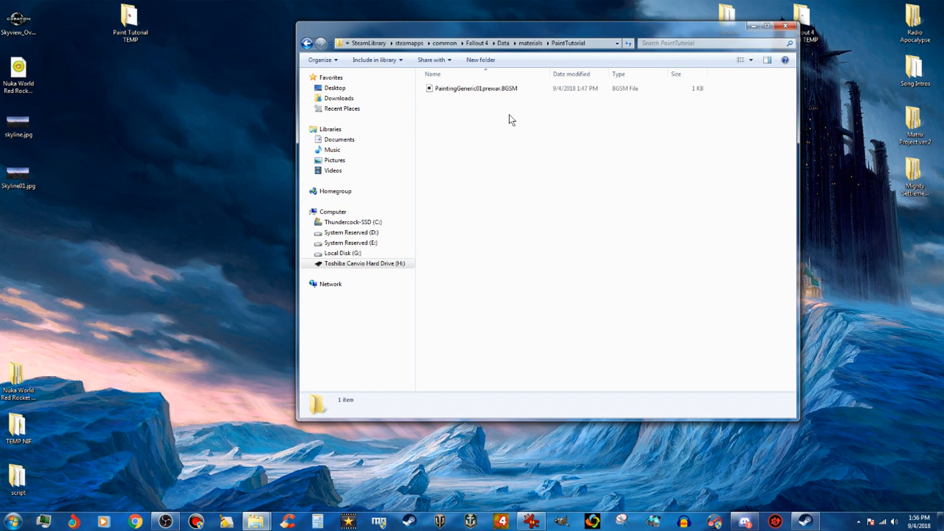
pyautogui.doubleClick(504, 90)
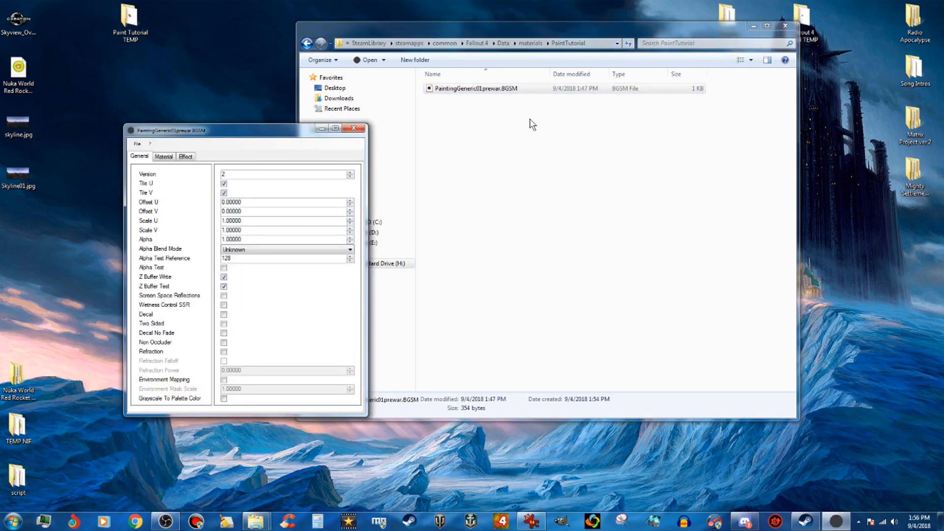
# - Set the material's Diffuse Texture to PaintingGeneric01prewar_d.DDS from the textures > PaintTutorial folder
pyautogui.click(164, 157)
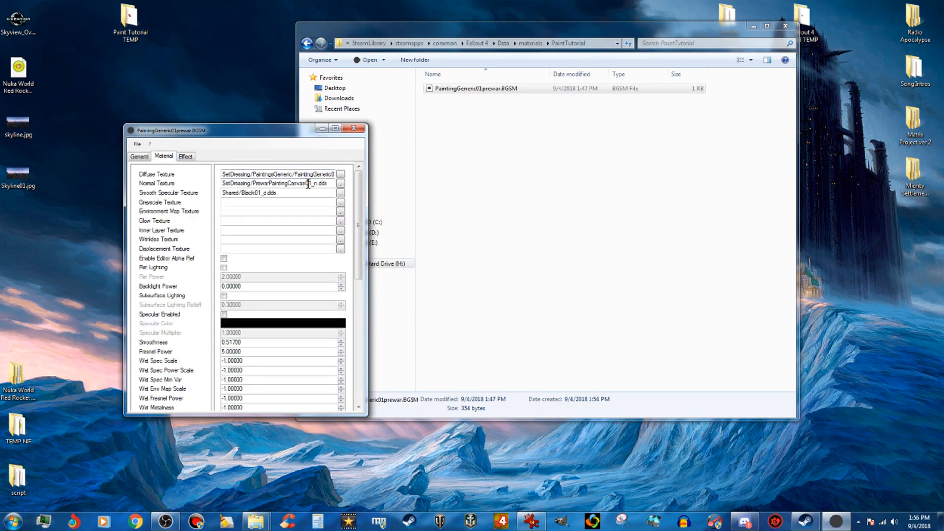
pyautogui.click(341, 174)
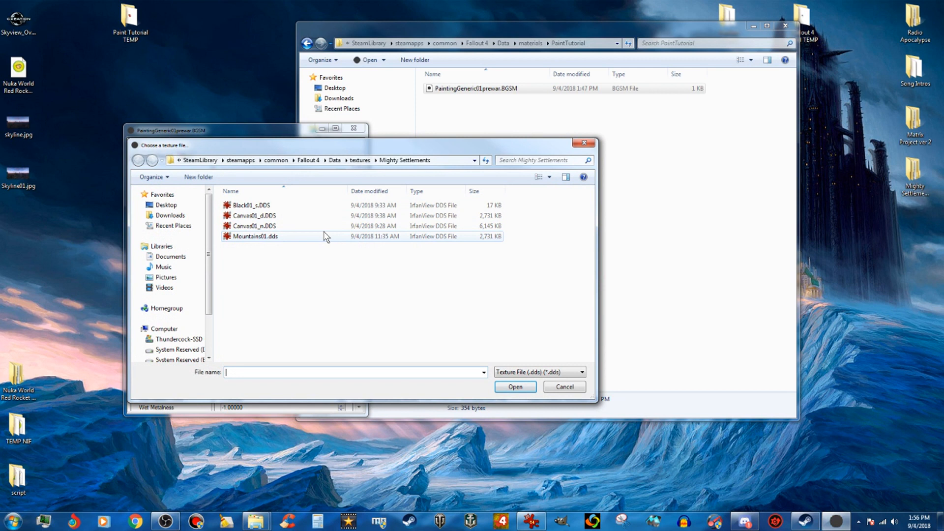
pyautogui.click(360, 160)
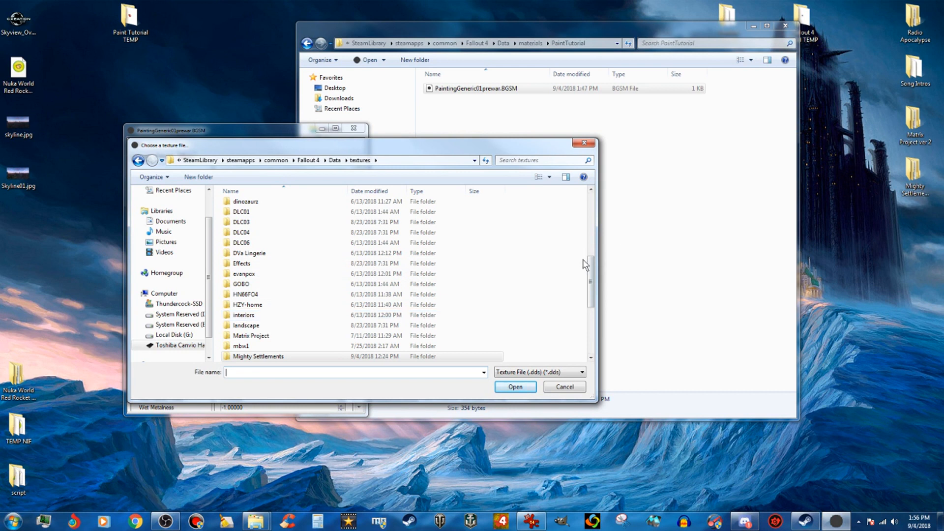
pyautogui.moveTo(589, 274); pyautogui.dragTo(591, 299)
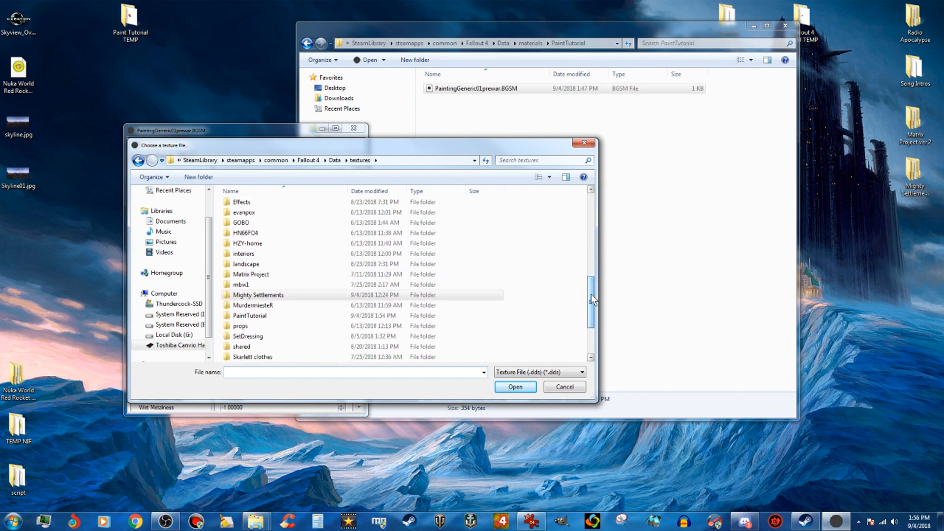
pyautogui.doubleClick(275, 316)
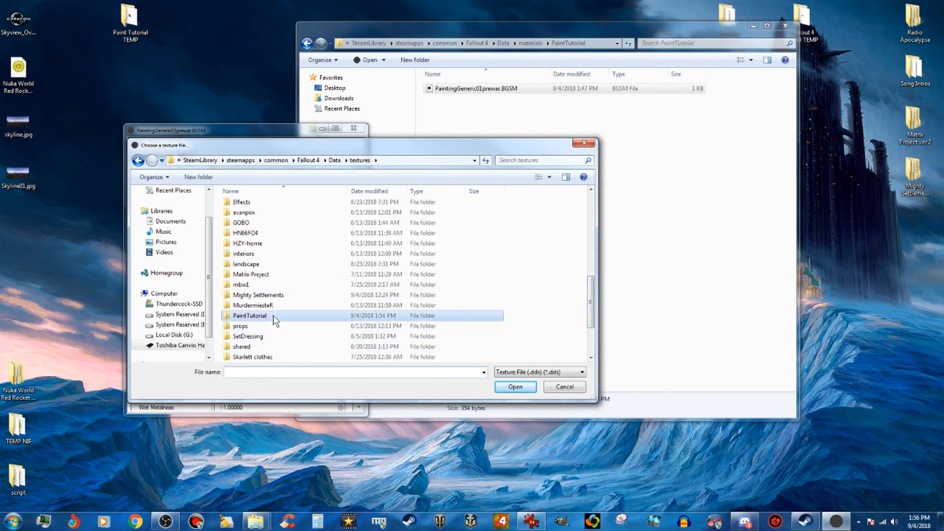
pyautogui.click(321, 207)
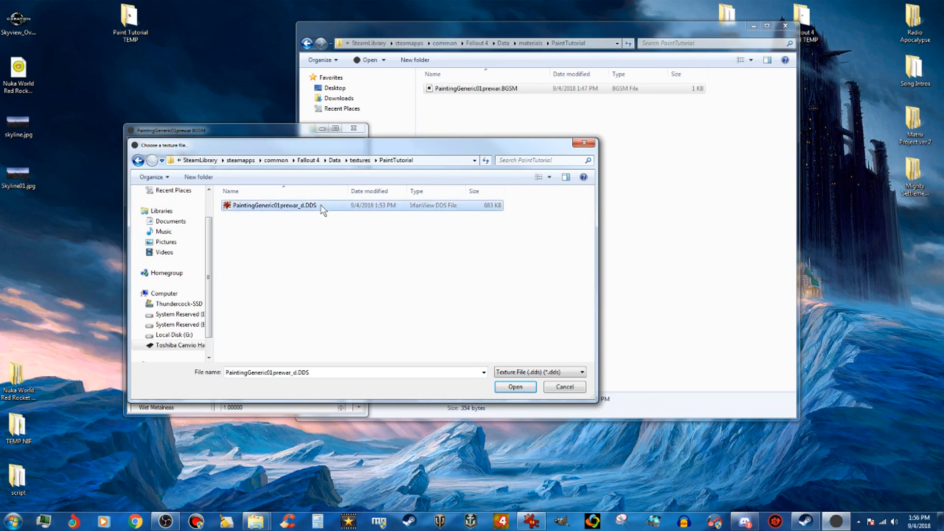
pyautogui.click(516, 387)
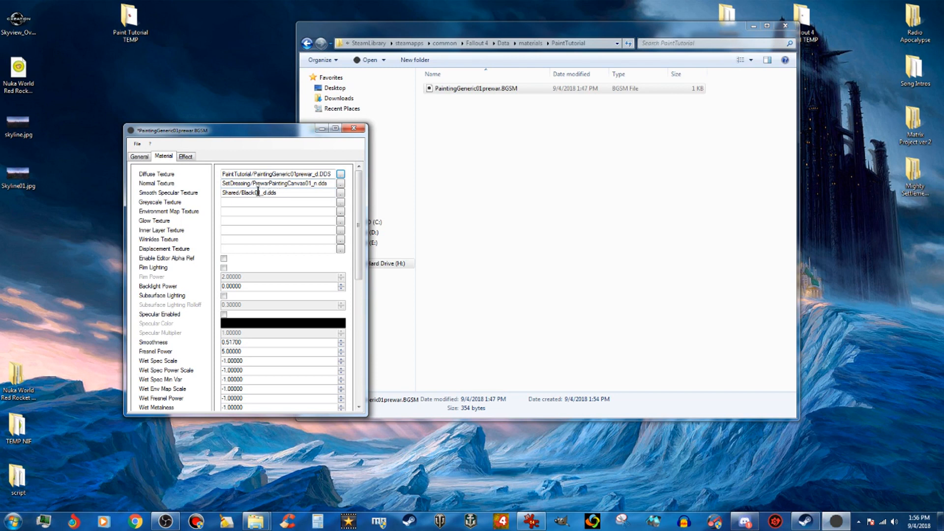
# - Save the PaintingGeneric01prewar.BGSM material and close the material editor
pyautogui.click(142, 159)
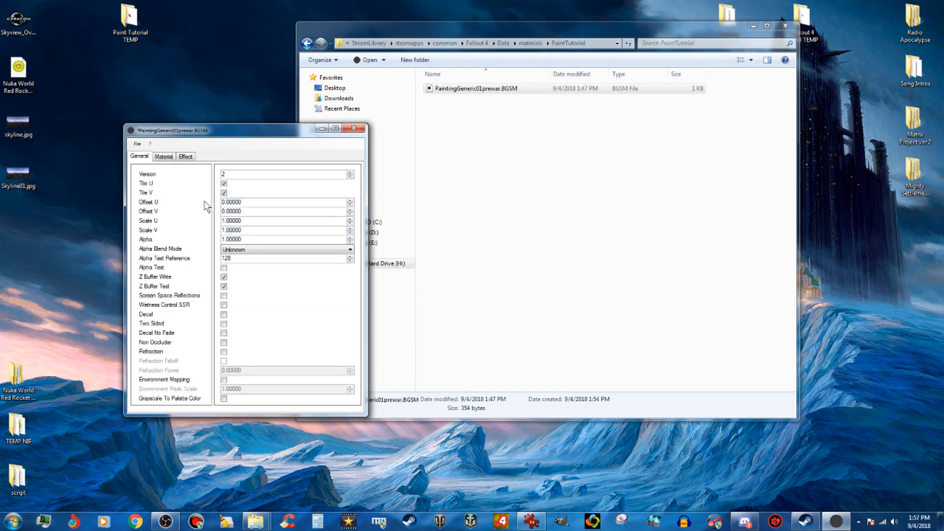
pyautogui.click(137, 147)
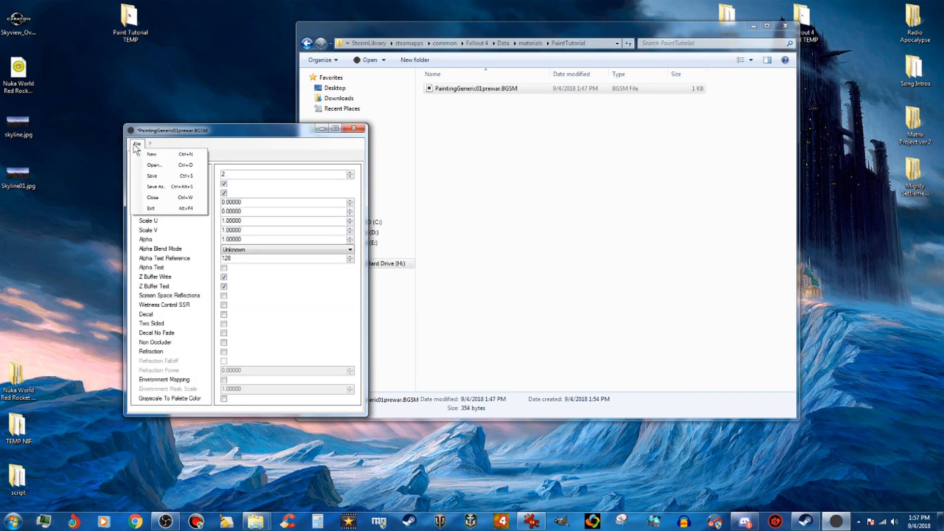
pyautogui.click(159, 178)
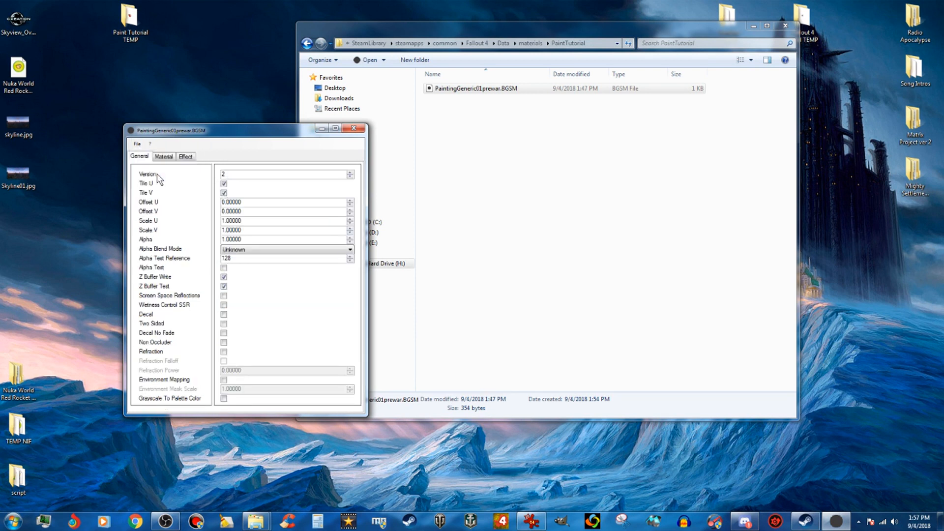
pyautogui.click(353, 130)
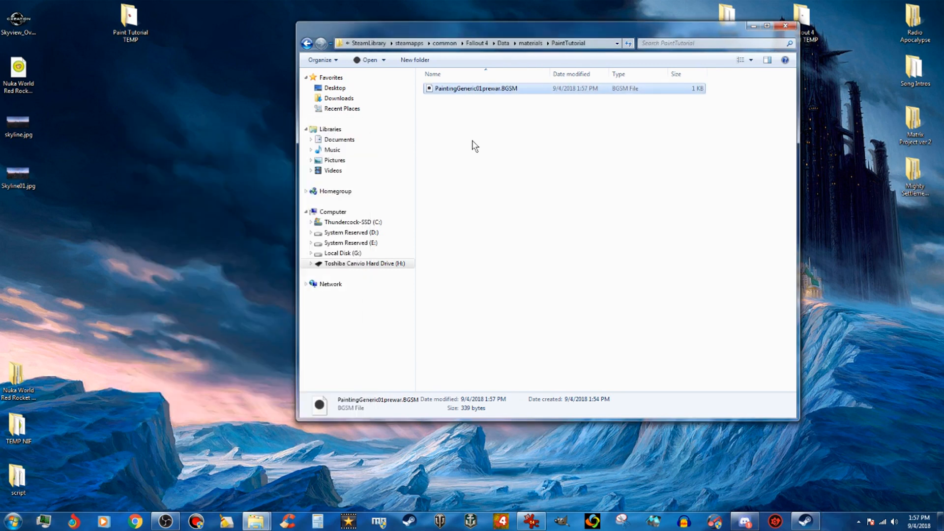
# - Reopen PictureFrameRect02prewar.nif from Fallout 4 > Data > meshes > PaintTutorial in NifSkope
pyautogui.click(503, 43)
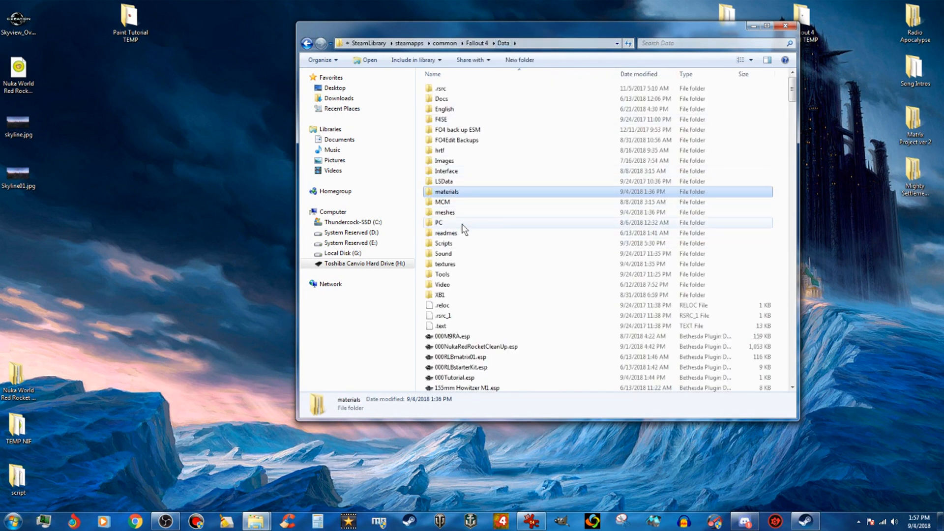
pyautogui.doubleClick(444, 212)
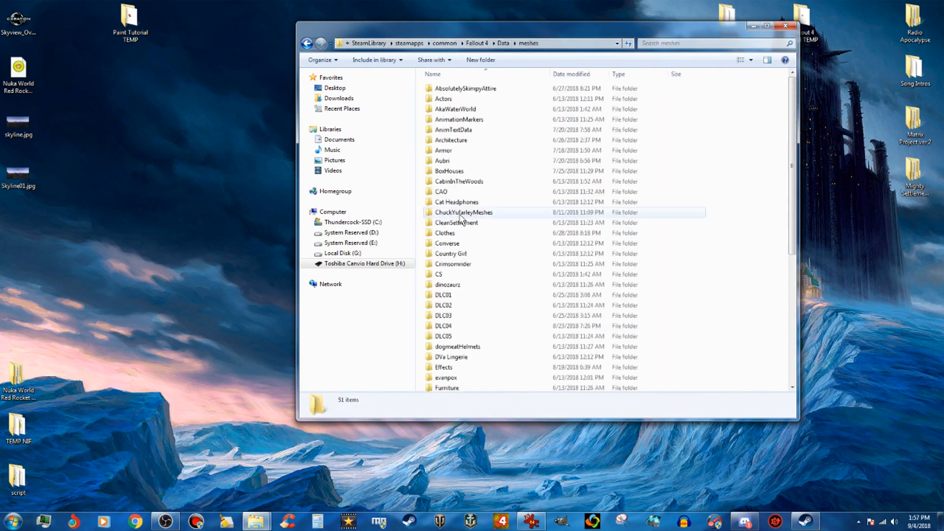
pyautogui.scroll(-2, 499, 308)
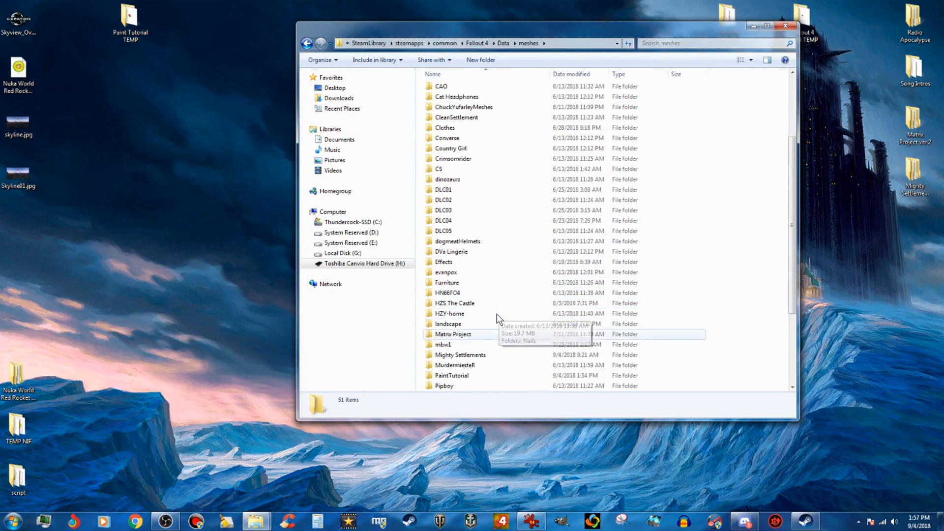
pyautogui.click(462, 377)
pyautogui.doubleClick(462, 376)
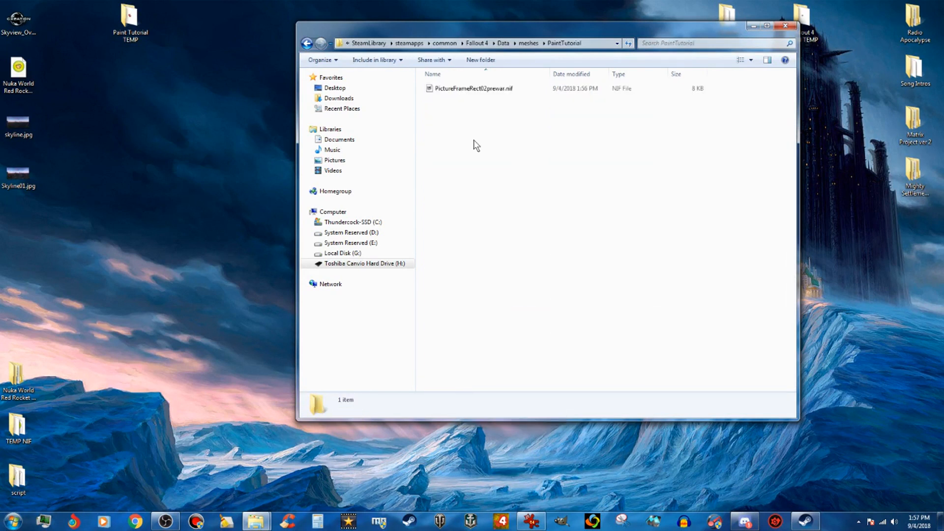
pyautogui.click(468, 90)
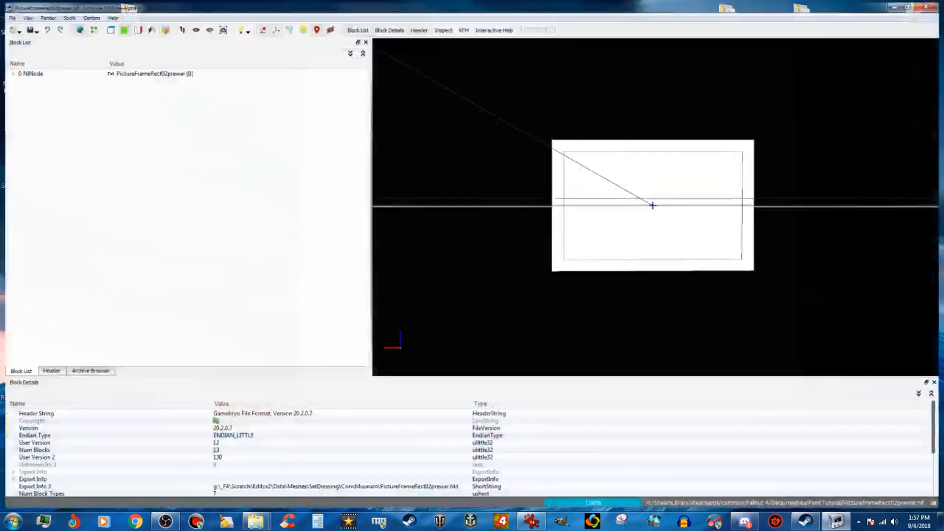
# - Set the Name of the painting shape's BSLightingShaderProperty to Materials\PaintTutorial\PaintingGeneric01prewar.BGSM
pyautogui.moveTo(470, 215); pyautogui.dragTo(748, 216)
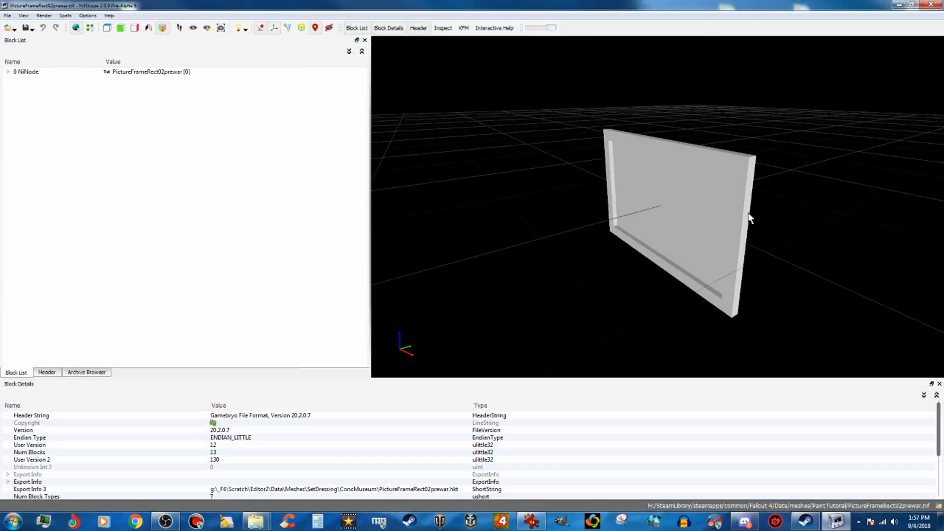
pyautogui.click(695, 211)
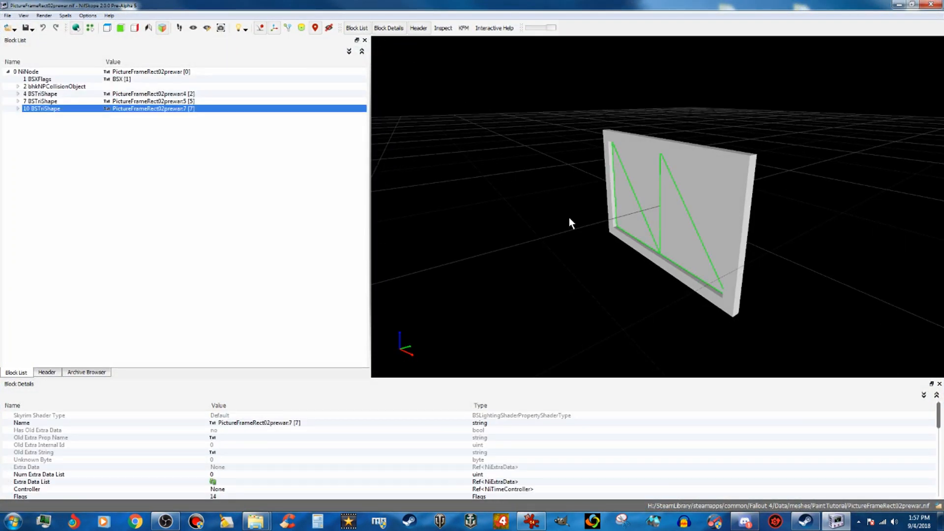
pyautogui.click(17, 109)
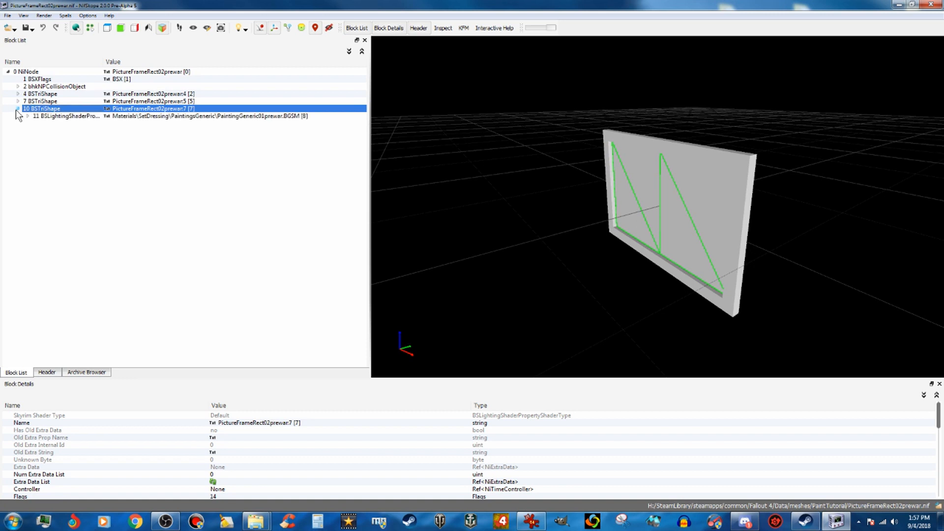
pyautogui.click(27, 117)
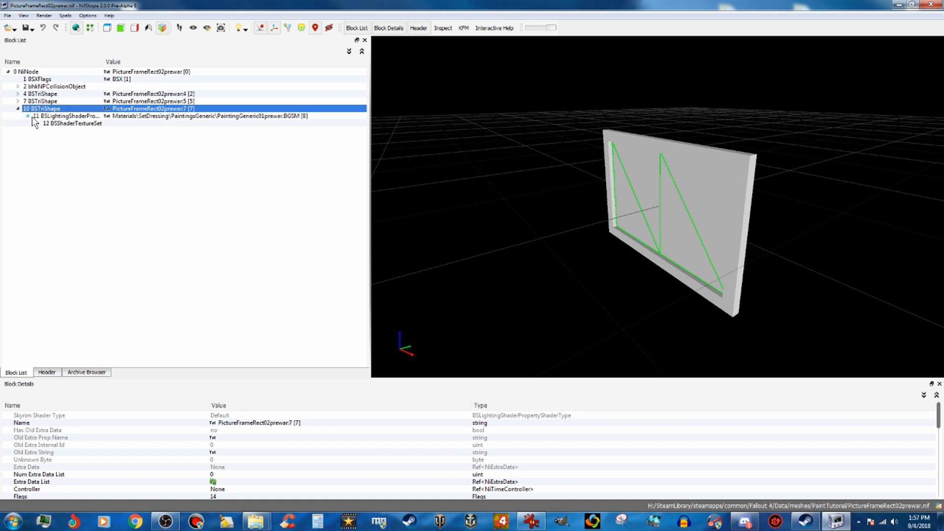
pyautogui.click(128, 117)
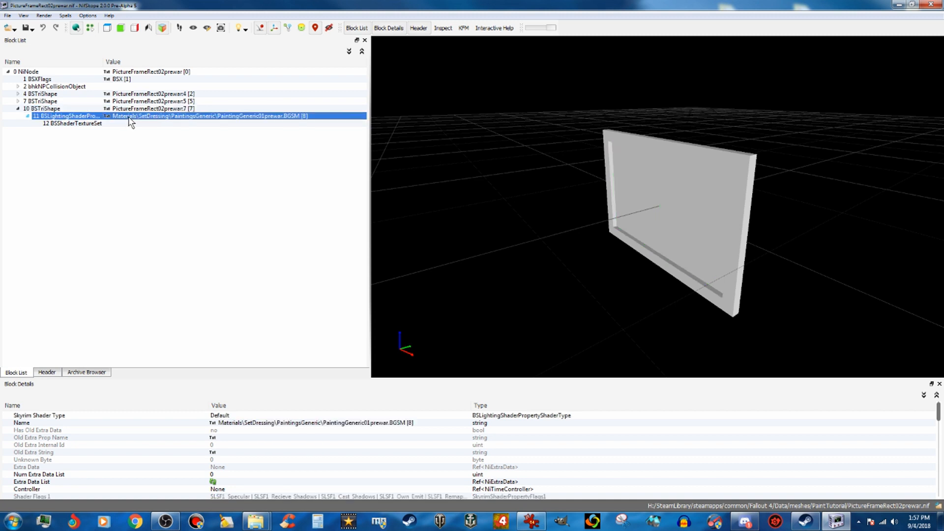
pyautogui.rightClick(318, 424)
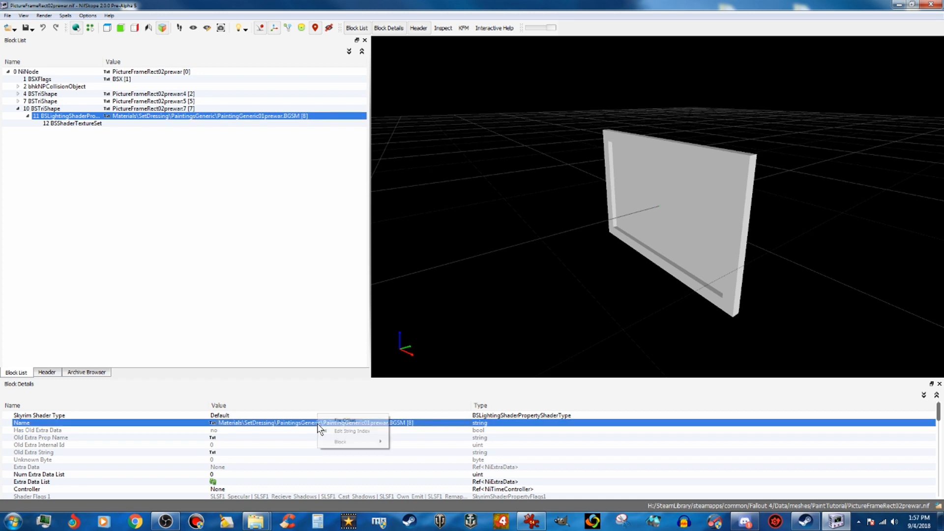
pyautogui.click(342, 432)
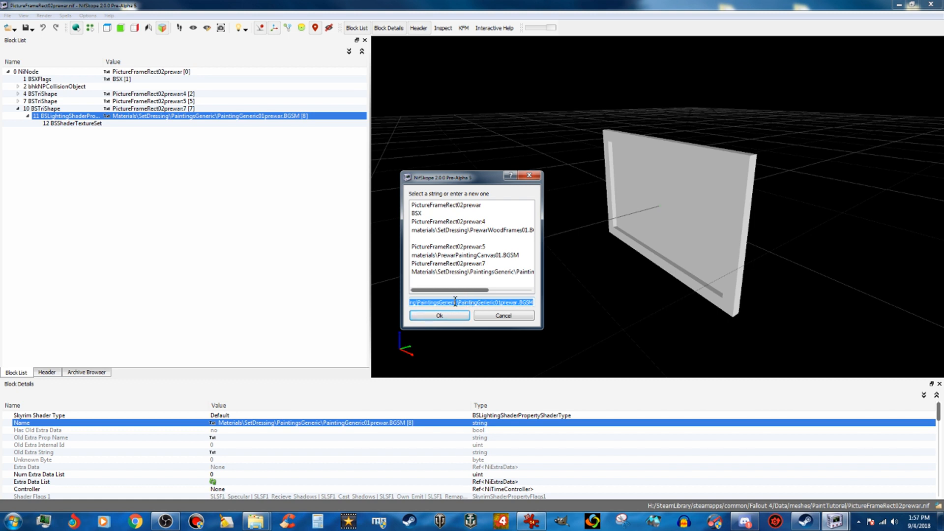
pyautogui.moveTo(457, 301)
pyautogui.mouseDown()
pyautogui.moveTo(389, 306)
pyautogui.moveTo(436, 302)
pyautogui.mouseUp()
pyautogui.press('Delete')
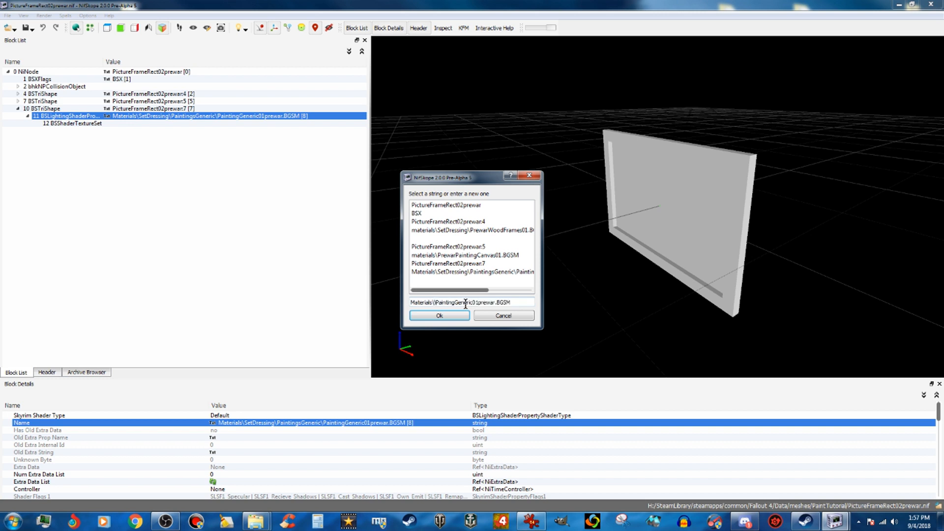
pyautogui.write('PaintTutorial')
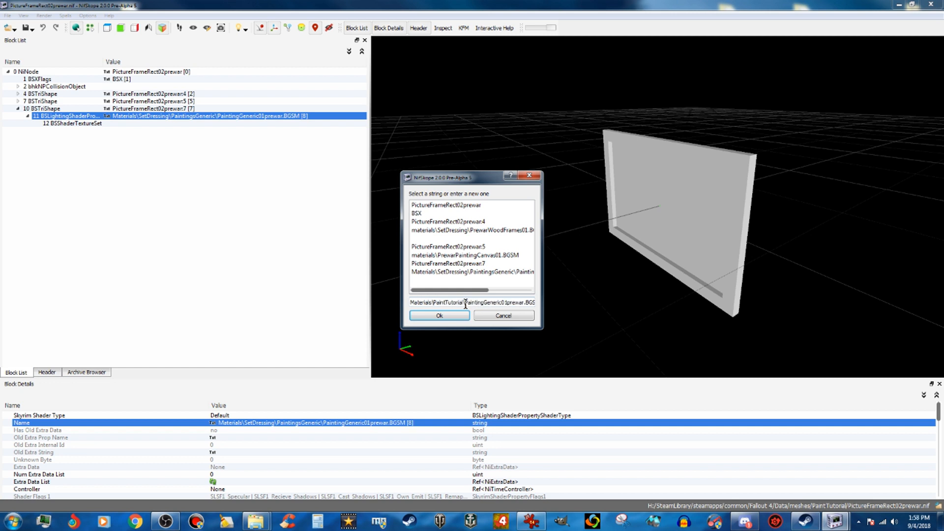
pyautogui.click(449, 318)
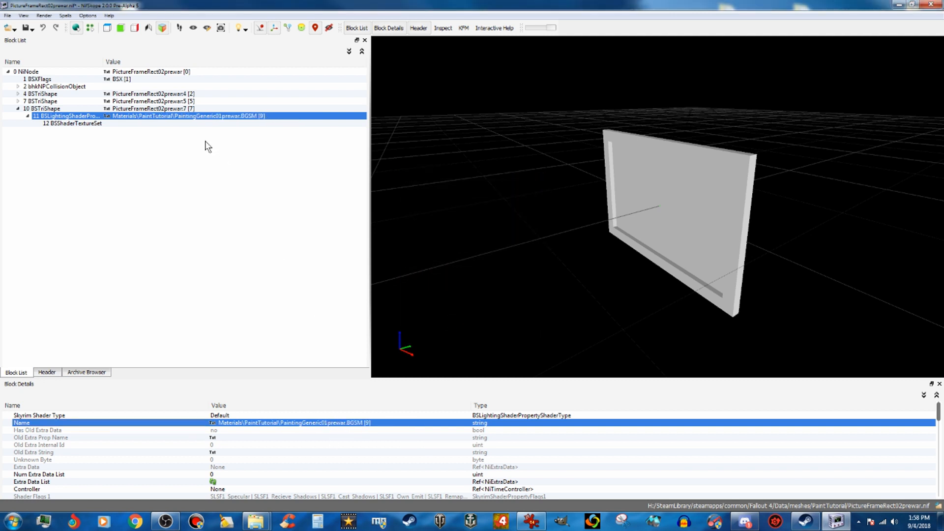
# - After checking the frame and canvas shapes' material paths, save the PictureFrameRect02prewar.nif mesh and close NifSkope
pyautogui.click(140, 94)
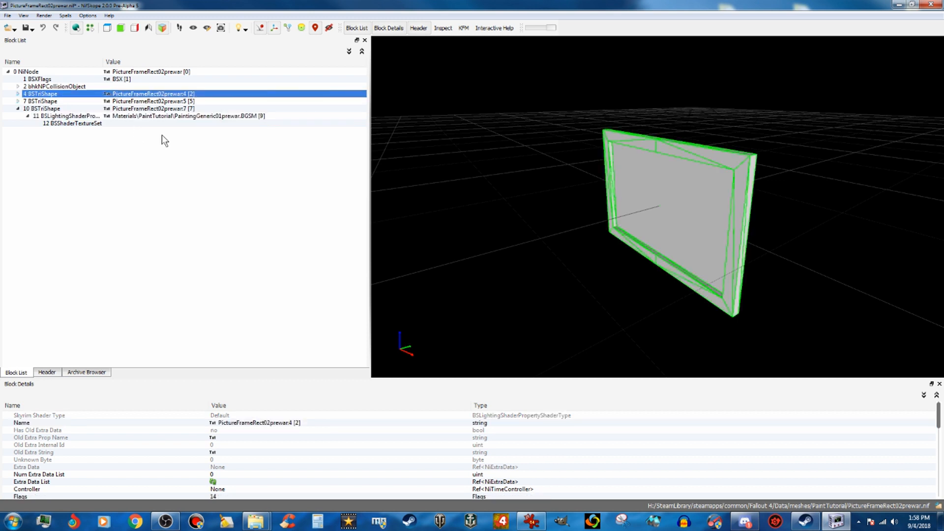
pyautogui.click(18, 94)
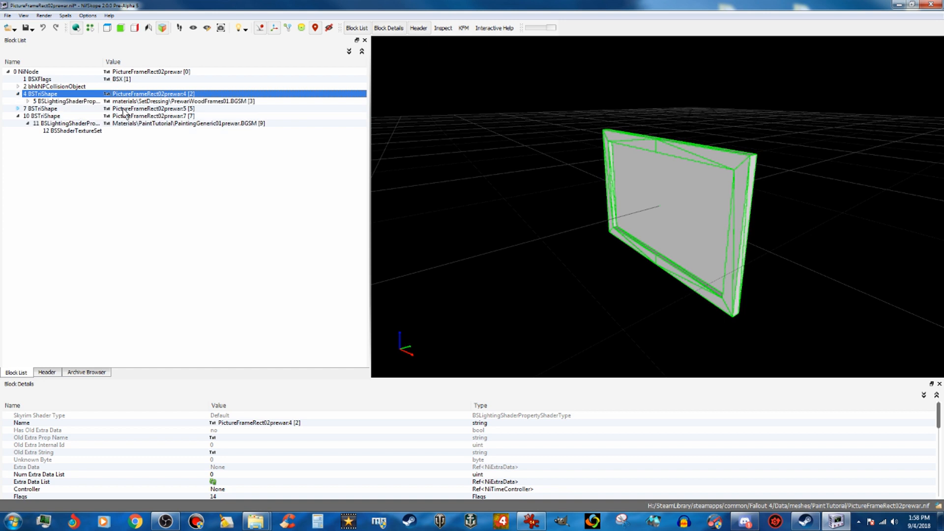
pyautogui.click(17, 109)
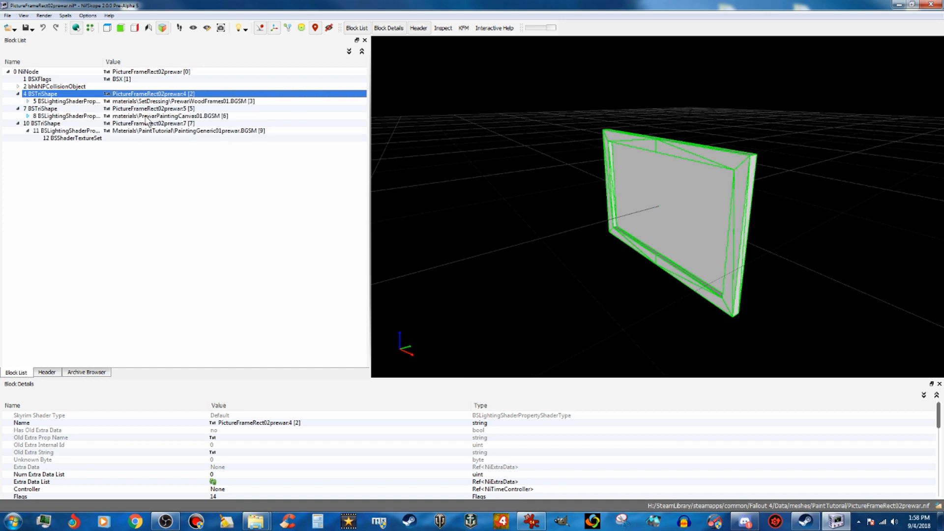
pyautogui.click(175, 117)
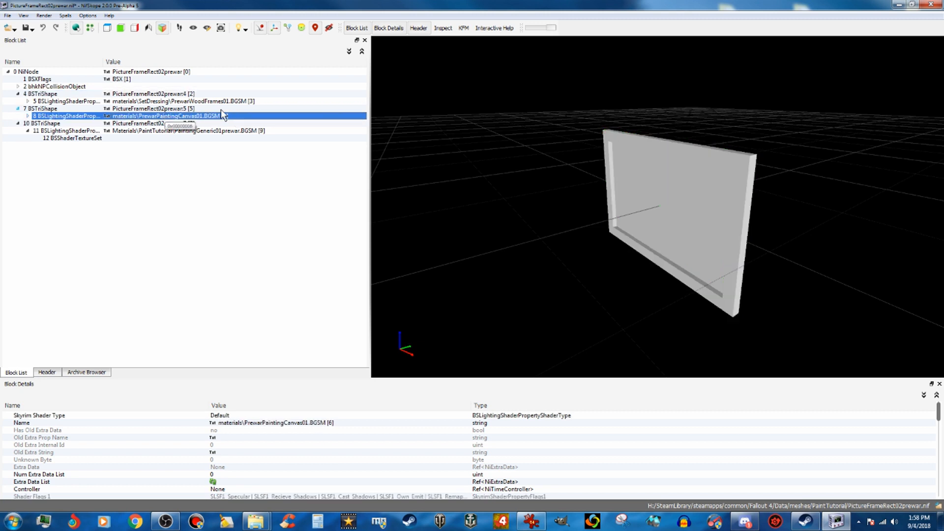
pyautogui.click(231, 131)
pyautogui.click(31, 30)
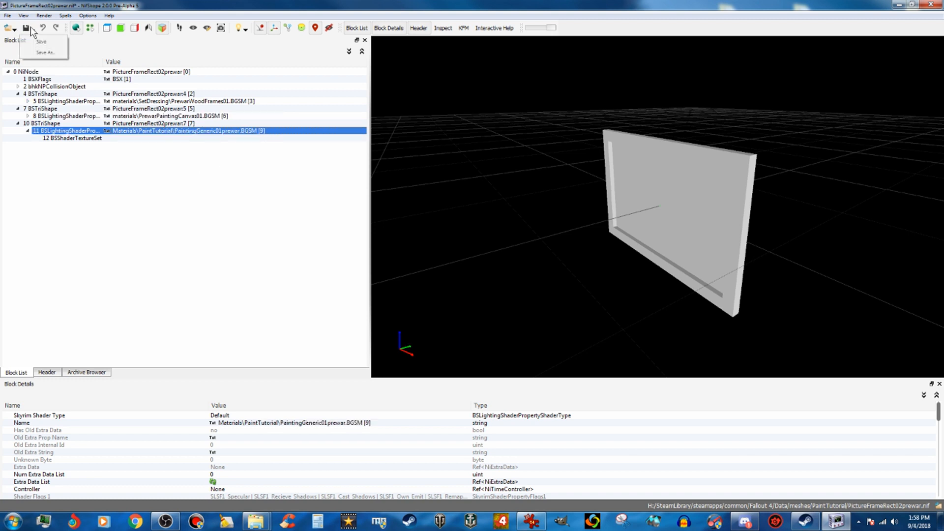
pyautogui.click(42, 41)
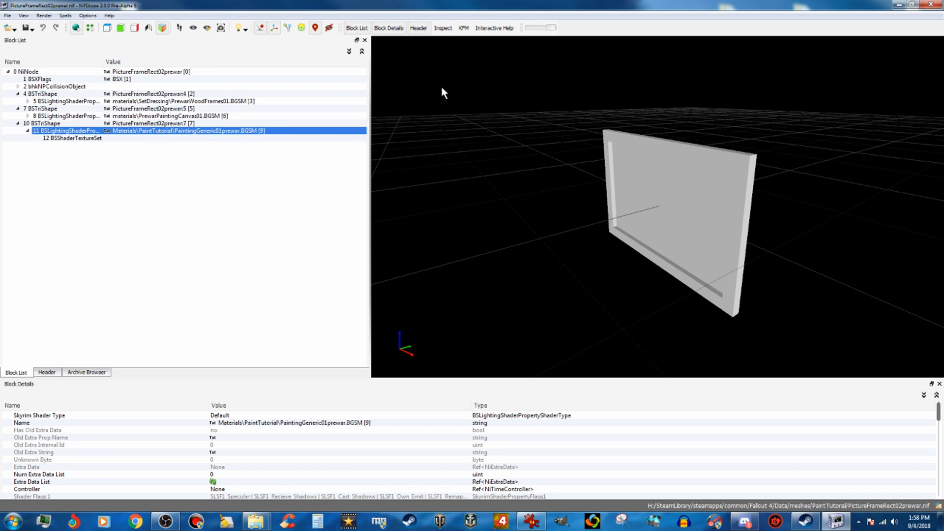
pyautogui.click(931, 4)
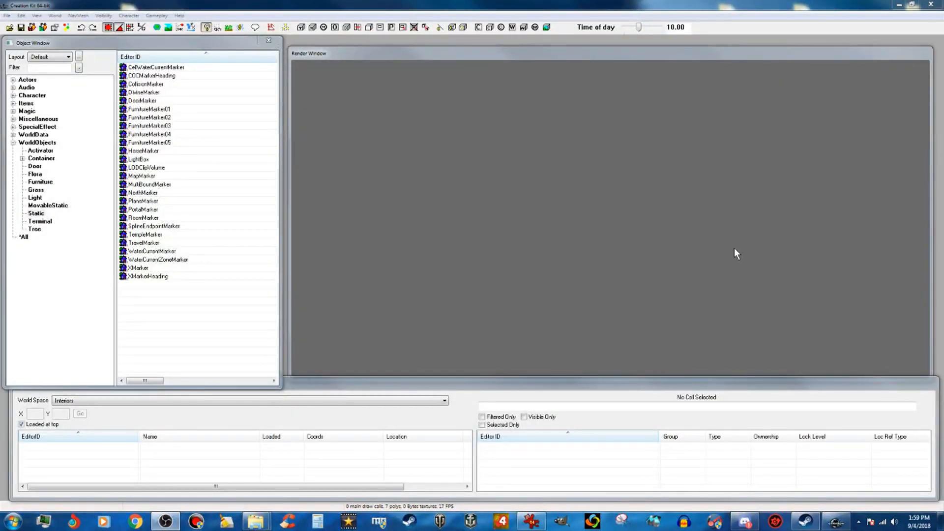
# - In the Creation Kit, load 000Tutorial.esp as the active file
pyautogui.click(9, 27)
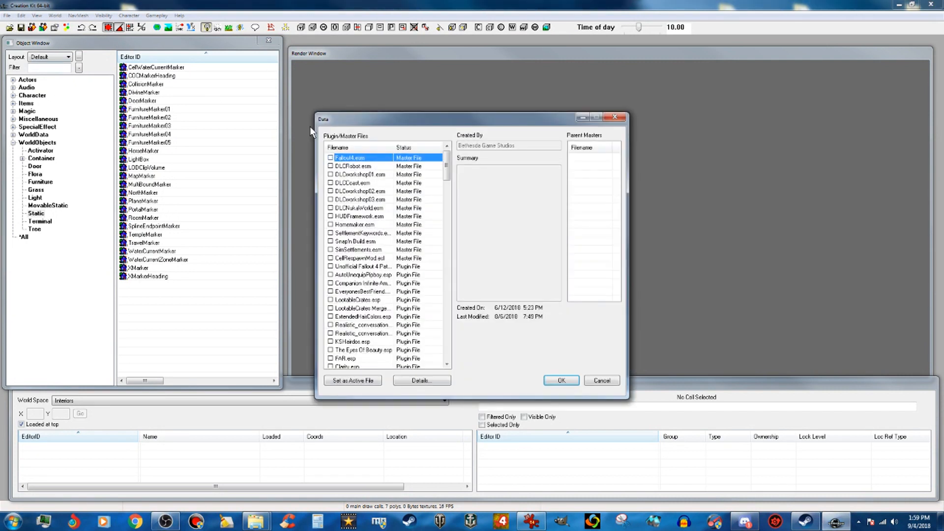
pyautogui.moveTo(447, 166); pyautogui.dragTo(451, 356)
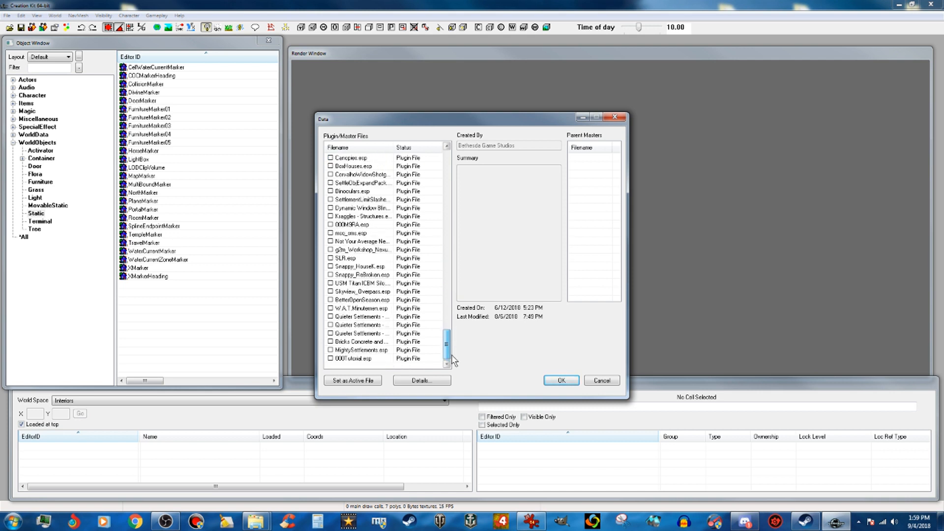
pyautogui.click(330, 360)
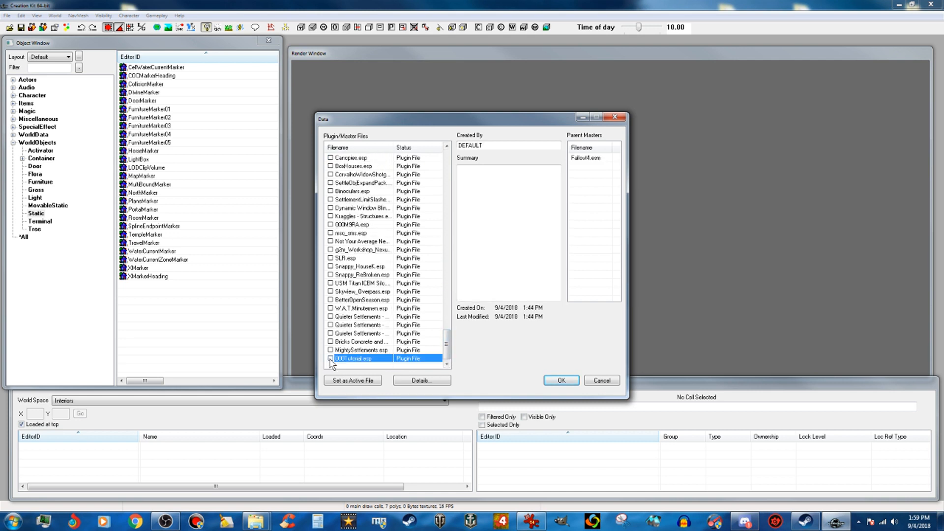
pyautogui.click(373, 381)
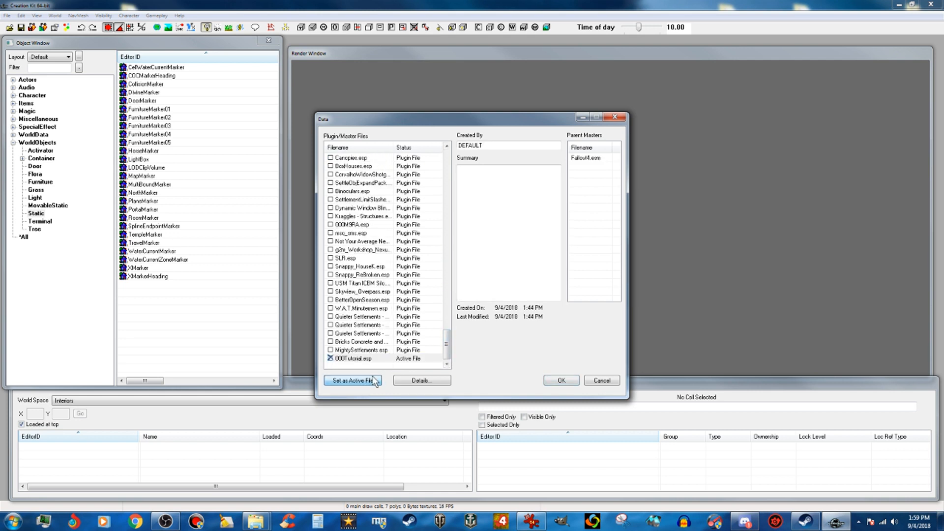
pyautogui.click(561, 381)
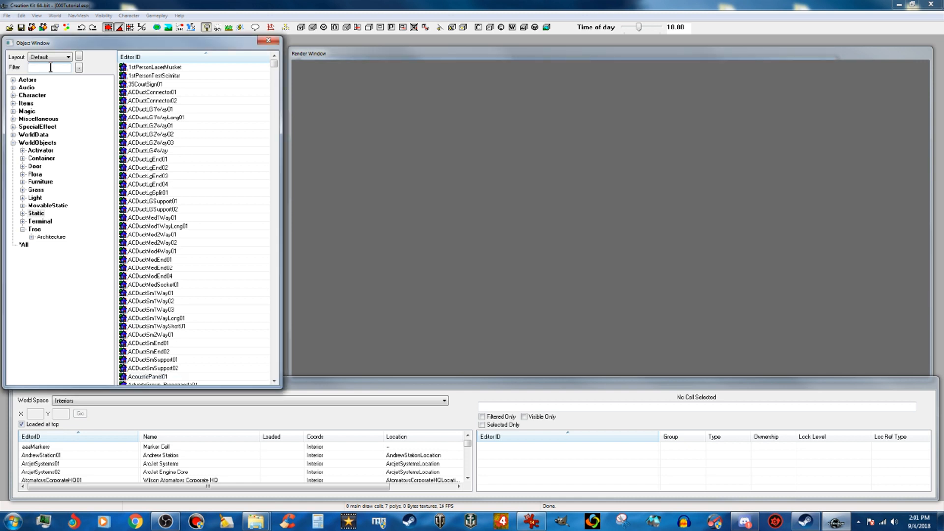
# - Filter the object list by "painting" and open the PaintingShipHuge01 static for editing
pyautogui.click(51, 67)
pyautogui.write('pe')
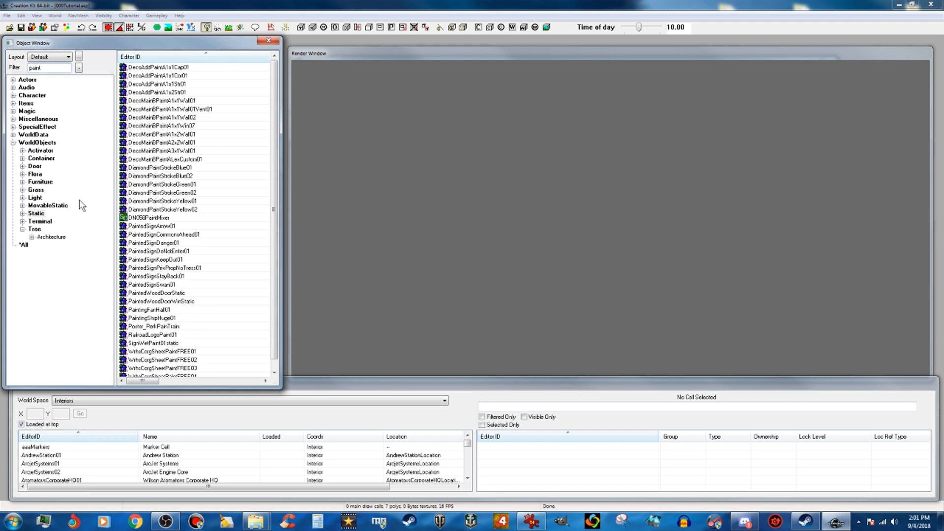
pyautogui.click(37, 213)
pyautogui.click(44, 69)
pyautogui.write('ing')
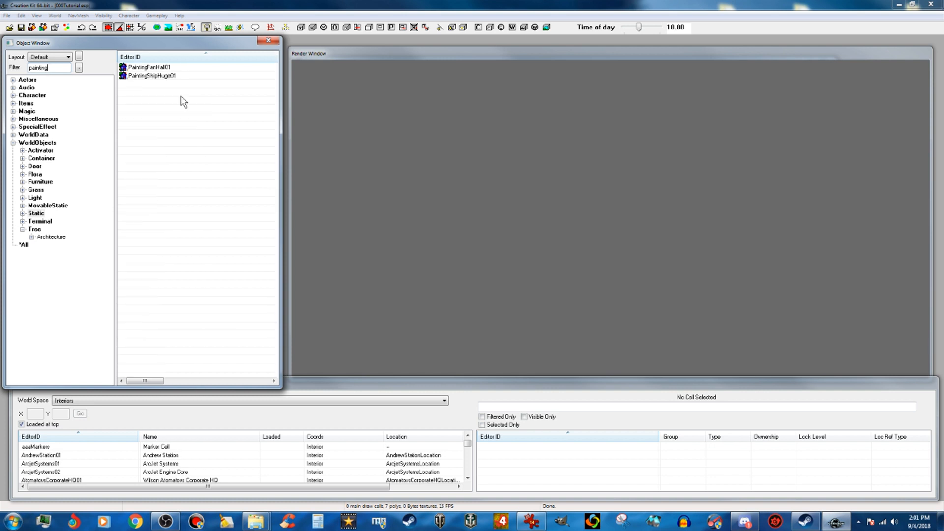
pyautogui.click(159, 77)
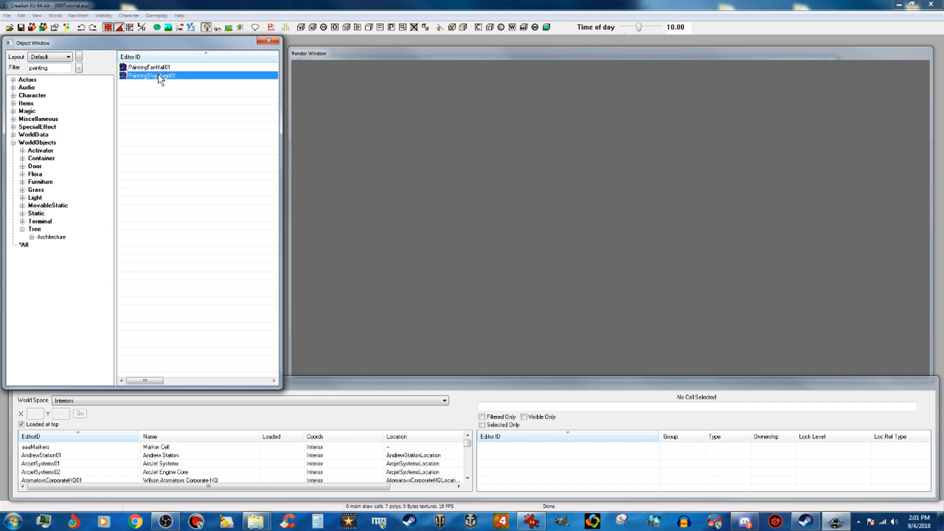
pyautogui.doubleClick(159, 77)
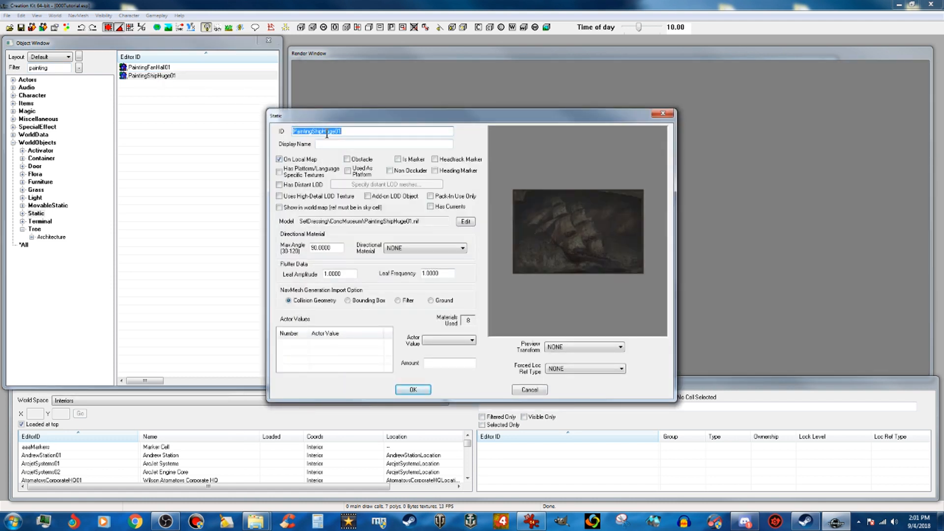
# - Set the static's ID to 000PT_Skyline01 and display name to Skyline Painting, and create it as a new form
pyautogui.write('000PT_Skyline01')
pyautogui.click(337, 145)
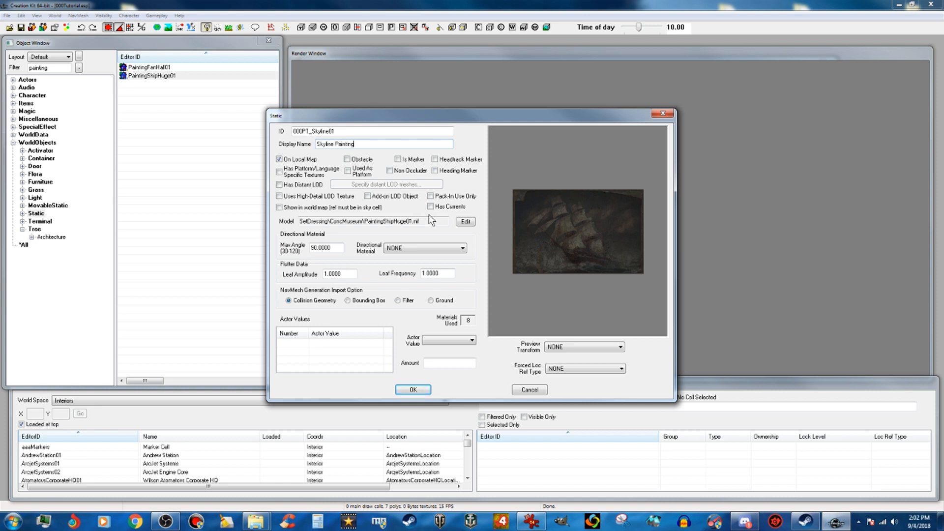
pyautogui.click(411, 392)
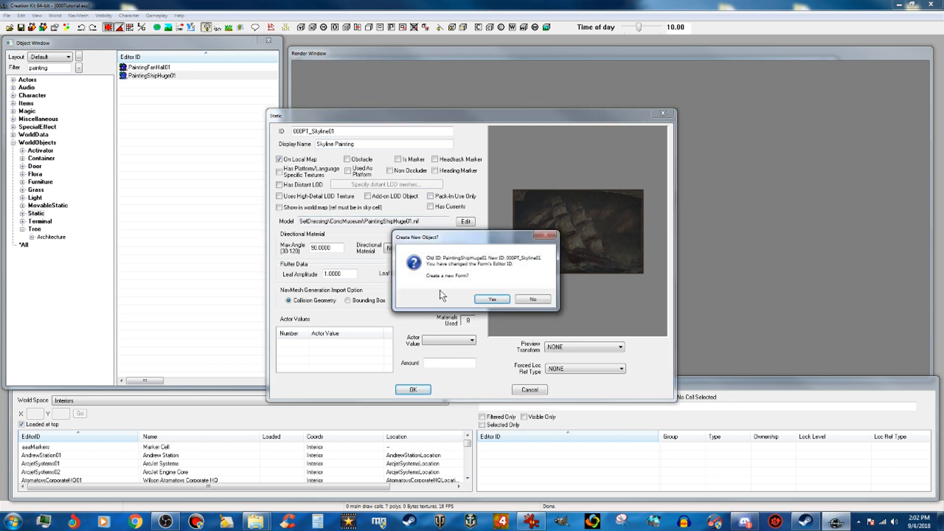
pyautogui.click(492, 299)
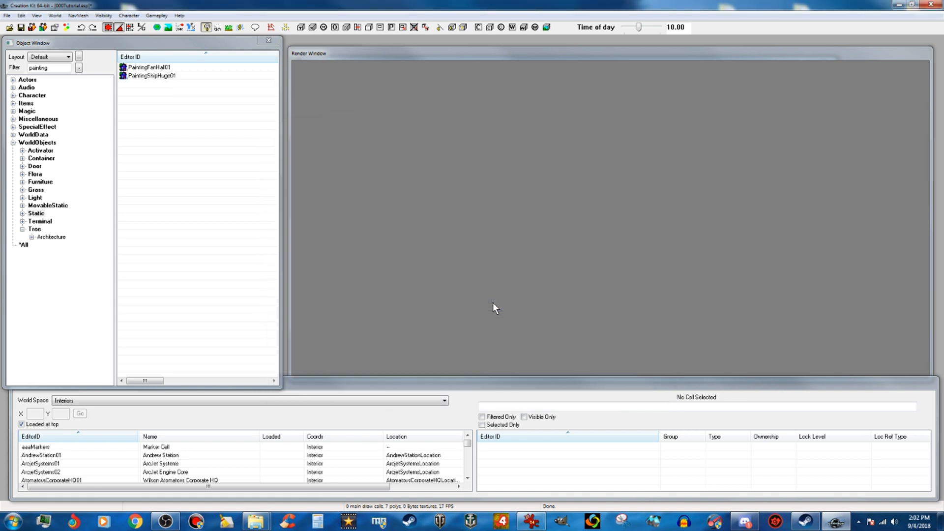
# - Clear the object filter and open the new 000PT_Skyline01 static for editing
pyautogui.doubleClick(63, 67)
pyautogui.press('BackSpace')
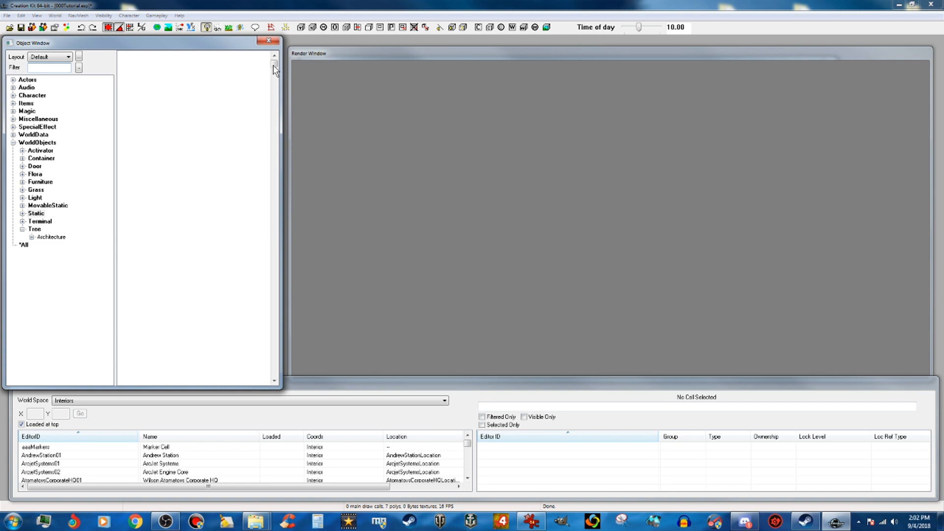
pyautogui.click(157, 67)
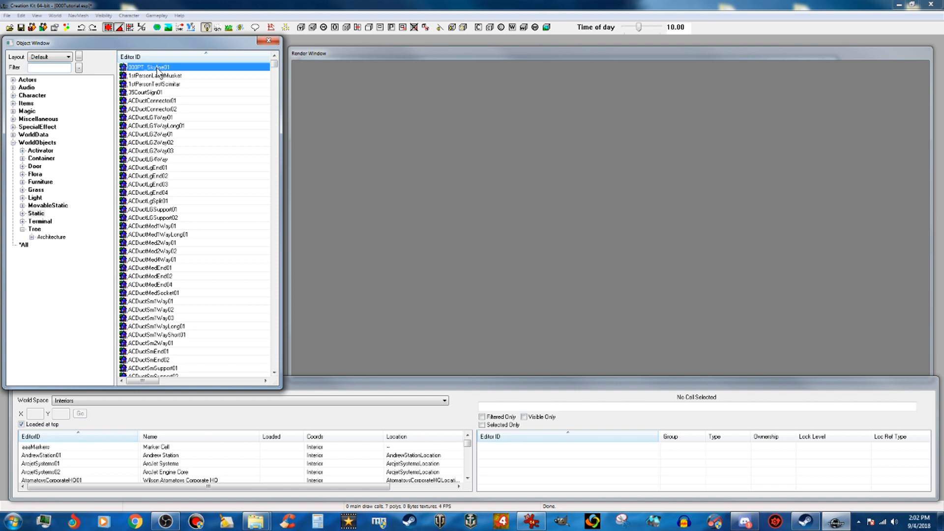
pyautogui.doubleClick(158, 69)
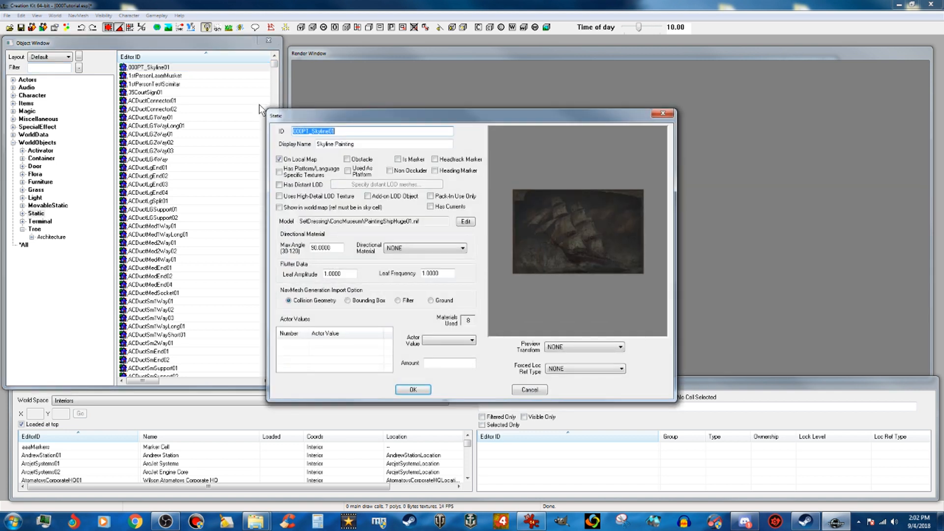
# - Set the 000PT_Skyline01 static's model to PaintTutorial\PictureFrameRect02prewar.nif, check the painting in the preview, and save the static
pyautogui.click(466, 222)
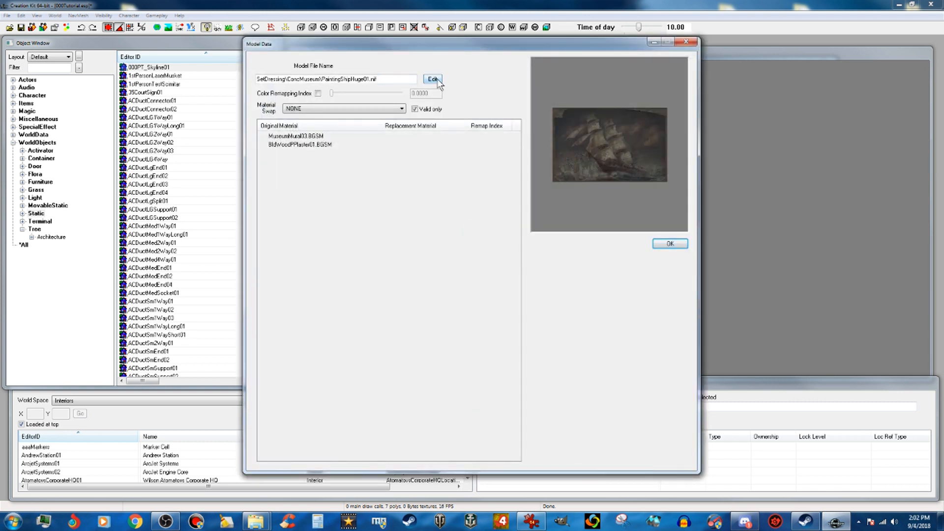
pyautogui.click(436, 80)
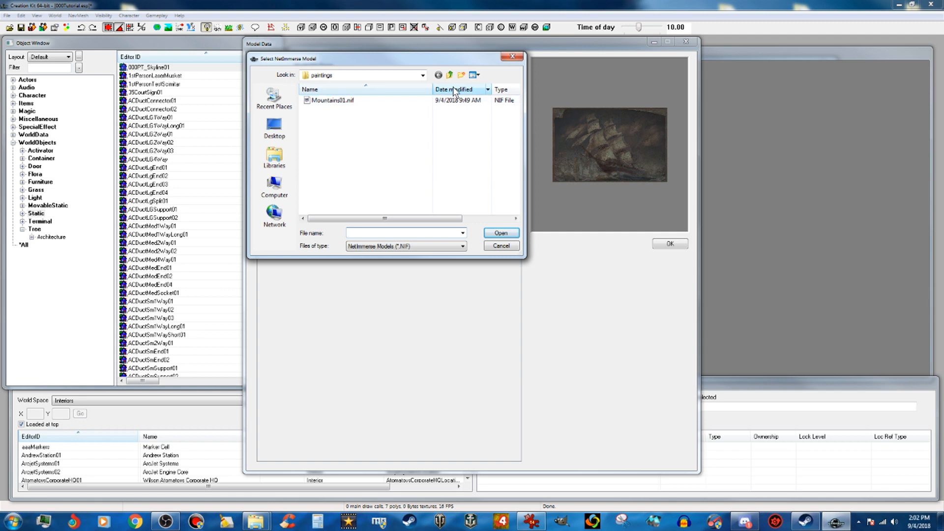
pyautogui.click(448, 75)
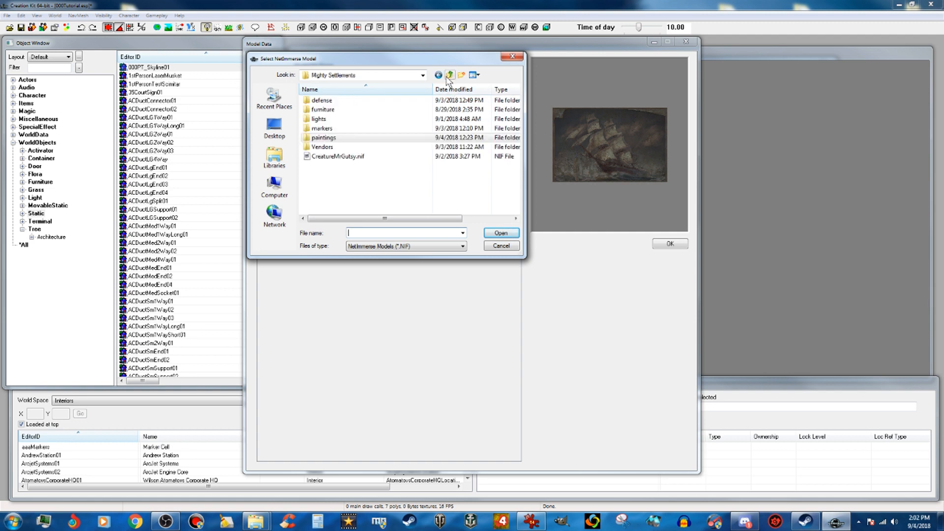
pyautogui.click(448, 76)
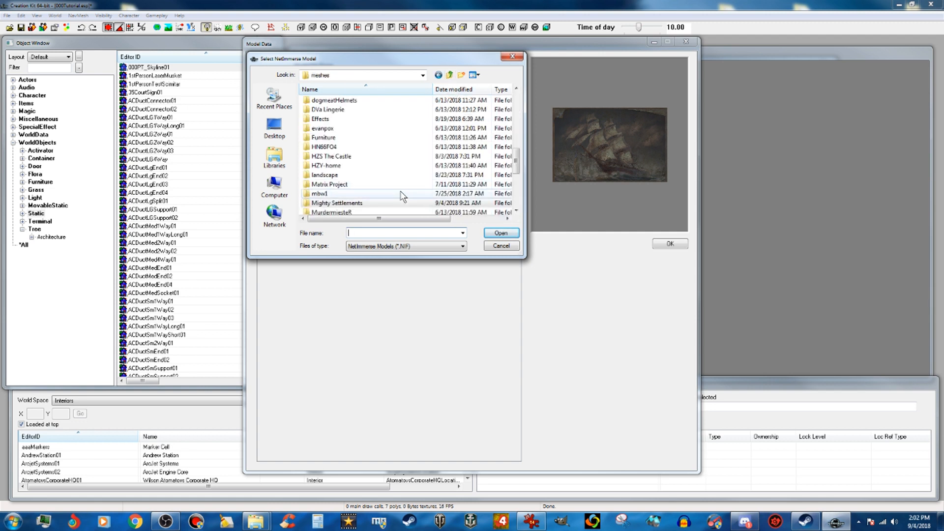
pyautogui.scroll(-1, 403, 196)
pyautogui.click(363, 204)
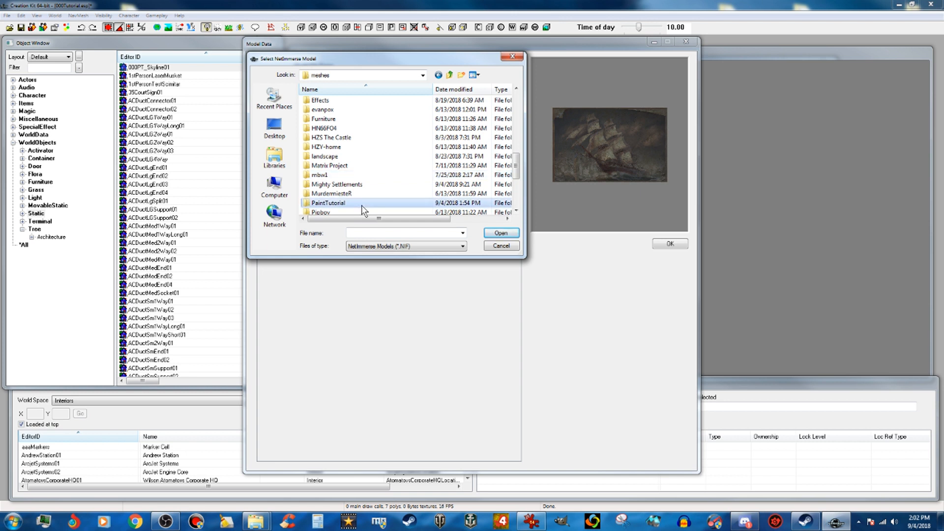
pyautogui.doubleClick(363, 206)
pyautogui.click(377, 102)
pyautogui.click(501, 232)
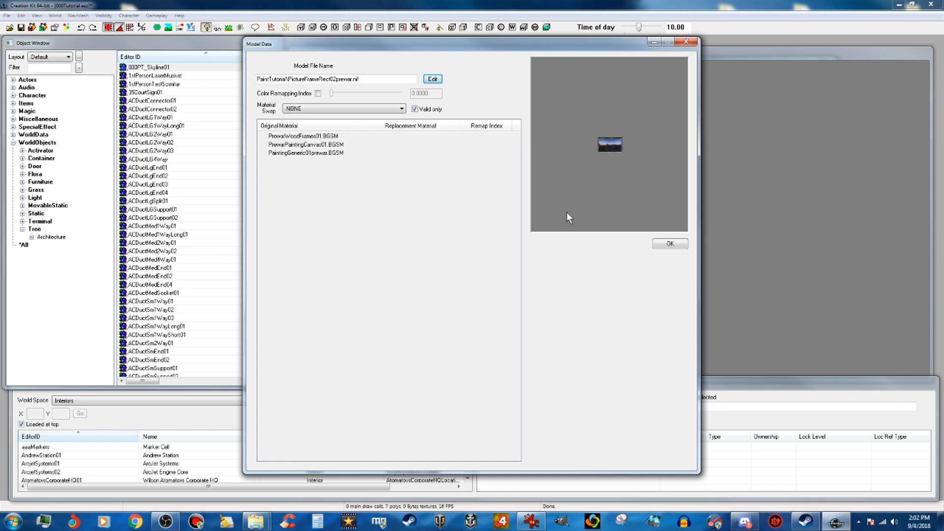
pyautogui.moveTo(617, 173); pyautogui.dragTo(615, 180, button='middle')
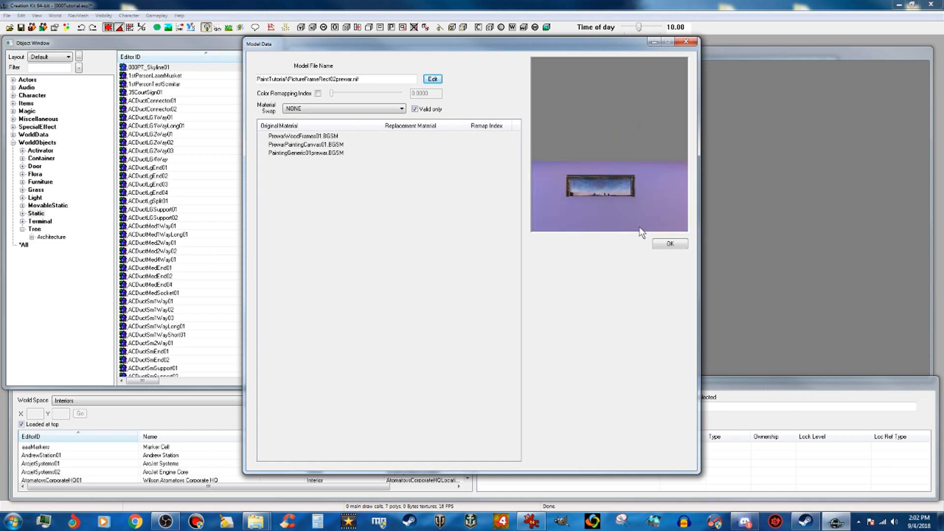
pyautogui.click(671, 244)
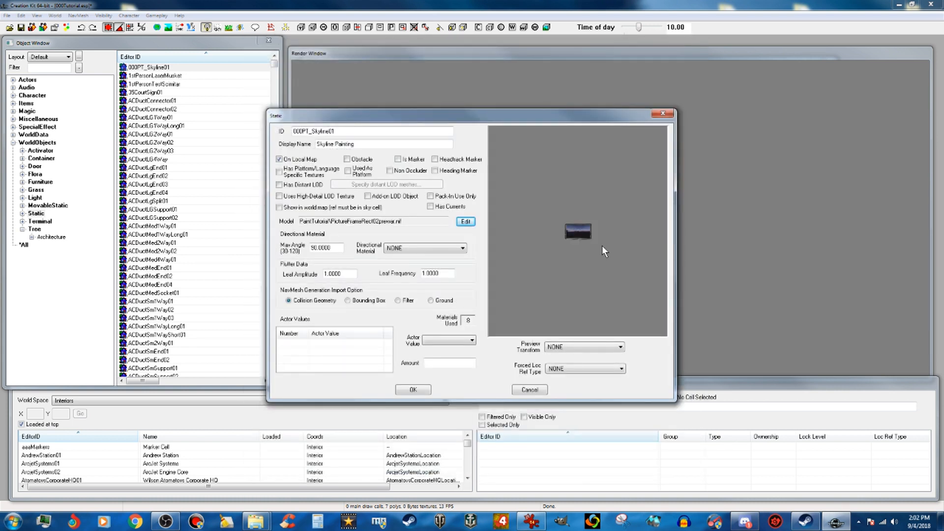
pyautogui.scroll(5, 596, 256)
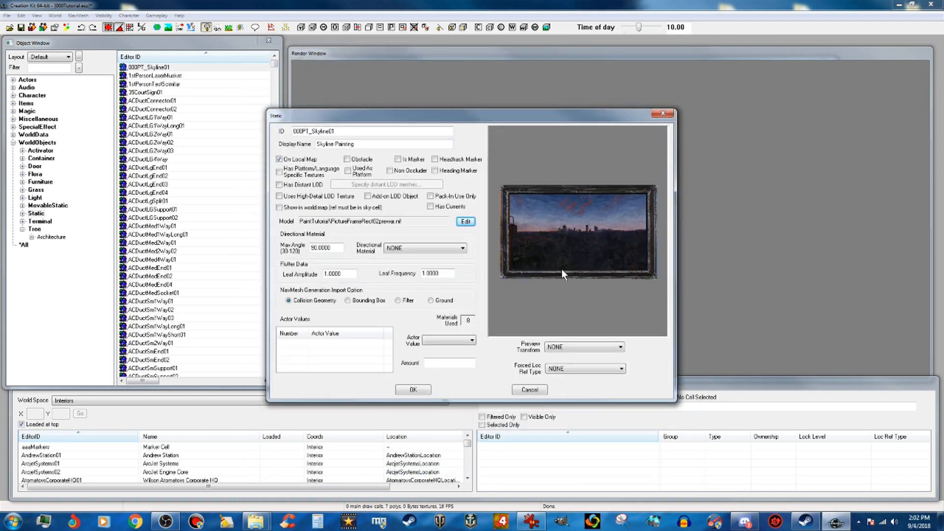
pyautogui.click(414, 390)
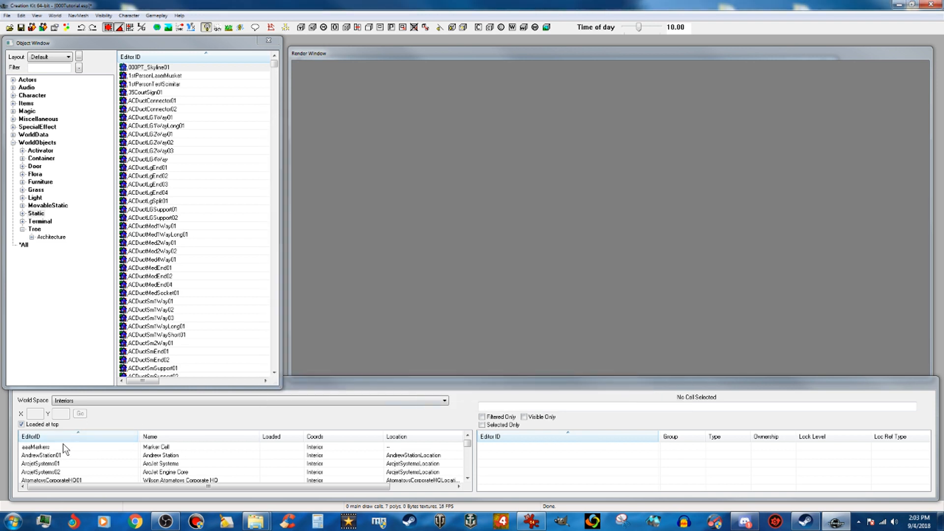
# - Load the aaaMarkers interior cell into the render window with its markers shown and the floor in view
pyautogui.click(44, 449)
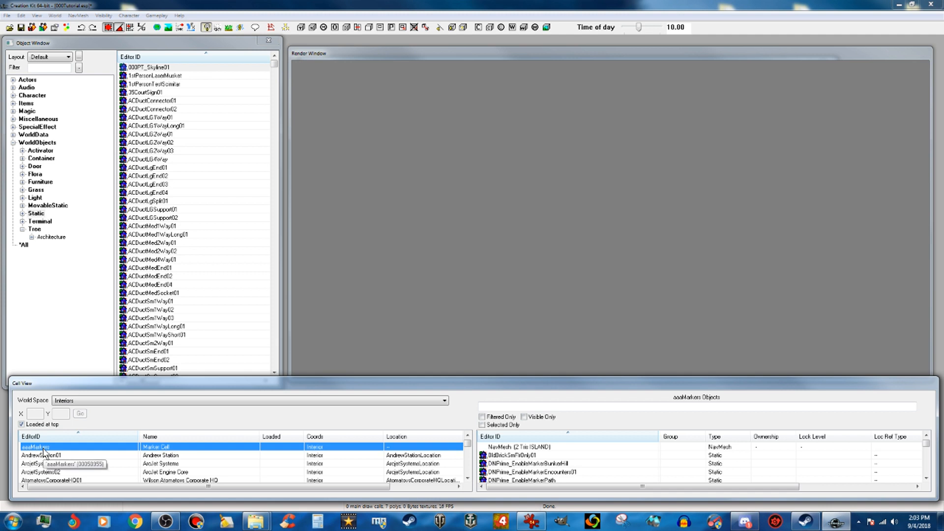
pyautogui.doubleClick(44, 447)
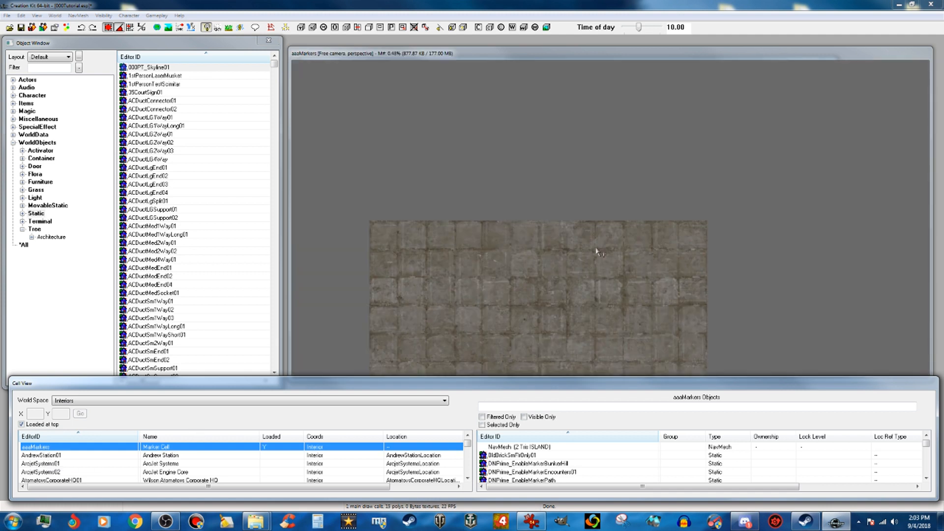
pyautogui.click(683, 59)
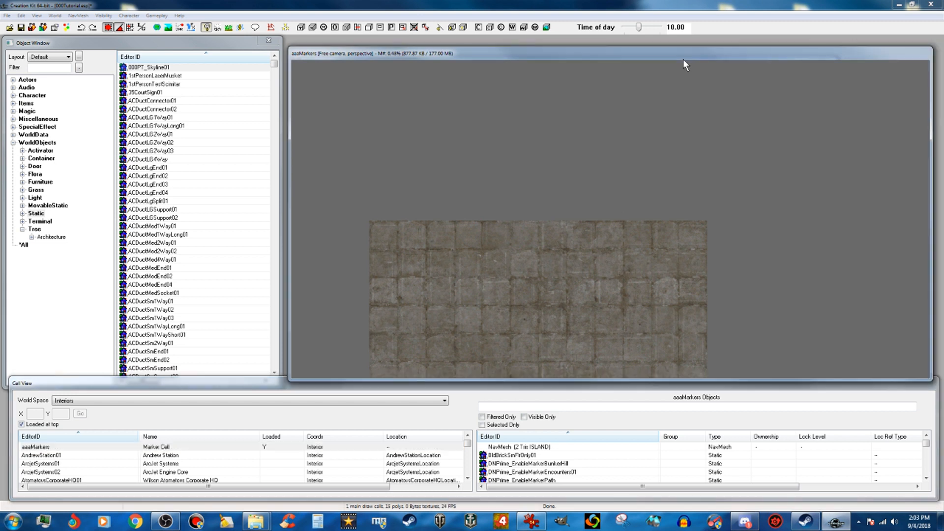
pyautogui.press('m')
pyautogui.moveTo(579, 304)
pyautogui.mouseDown(button='middle')
pyautogui.moveTo(580, 232)
pyautogui.moveTo(589, 228)
pyautogui.mouseUp(button='middle')
pyautogui.click(581, 298)
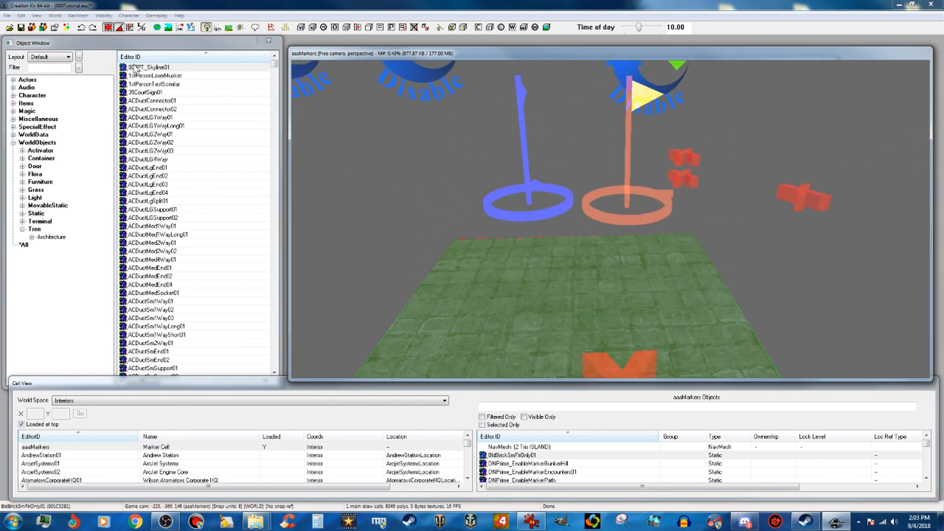
# - Place the 000PT_Skyline01 painting above the floor of the aaaMarkers cell and inspect its frame and canvas up close
pyautogui.moveTo(129, 67)
pyautogui.mouseDown()
pyautogui.moveTo(596, 248)
pyautogui.moveTo(559, 278)
pyautogui.moveTo(560, 296)
pyautogui.moveTo(554, 210)
pyautogui.mouseUp()
pyautogui.press('z')
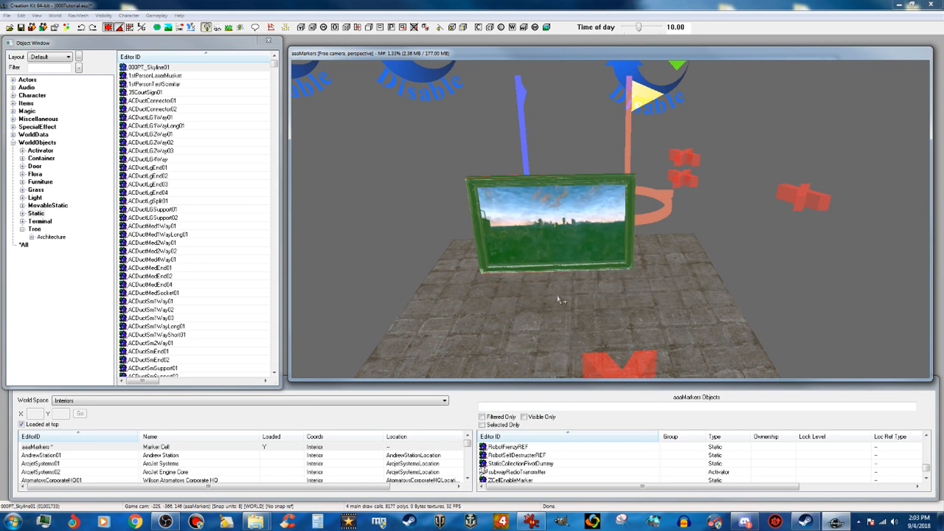
pyautogui.scroll(3, 559, 297)
pyautogui.click(820, 252)
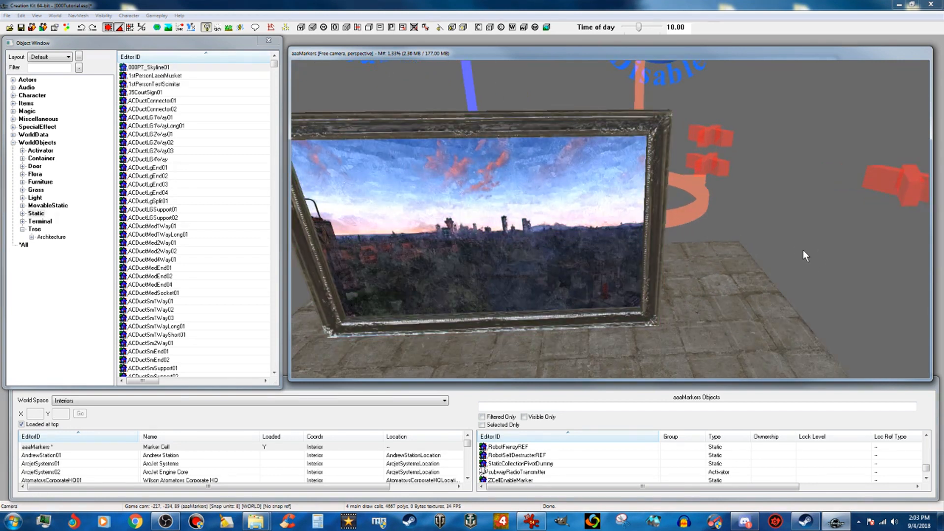
pyautogui.scroll(-3, 802, 246)
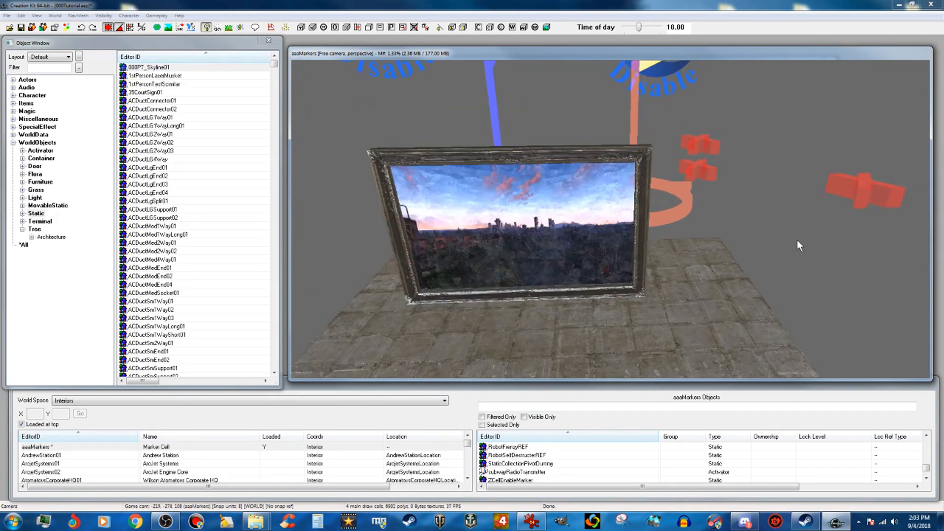
# - Delete the placed skyline painting from the aaaMarkers cell
pyautogui.click(531, 256)
pyautogui.press('Delete')
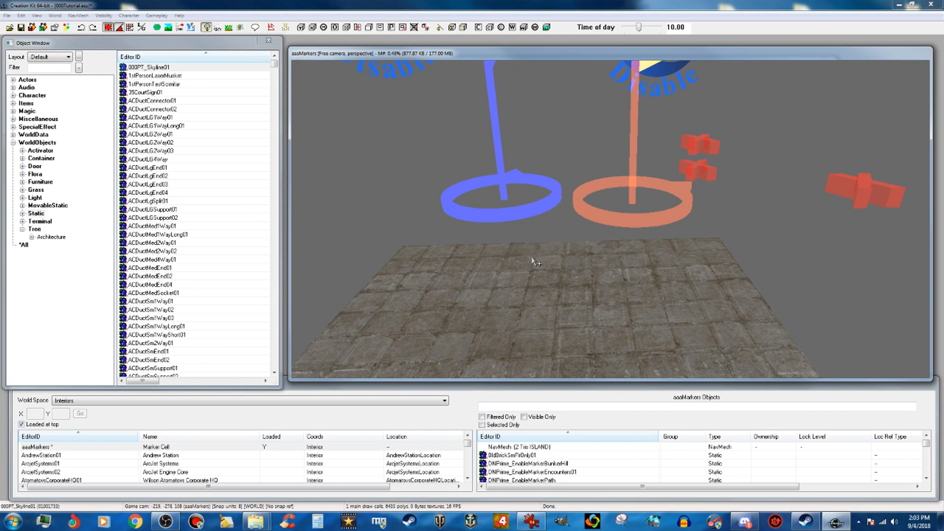
pyautogui.scroll(-3, 532, 261)
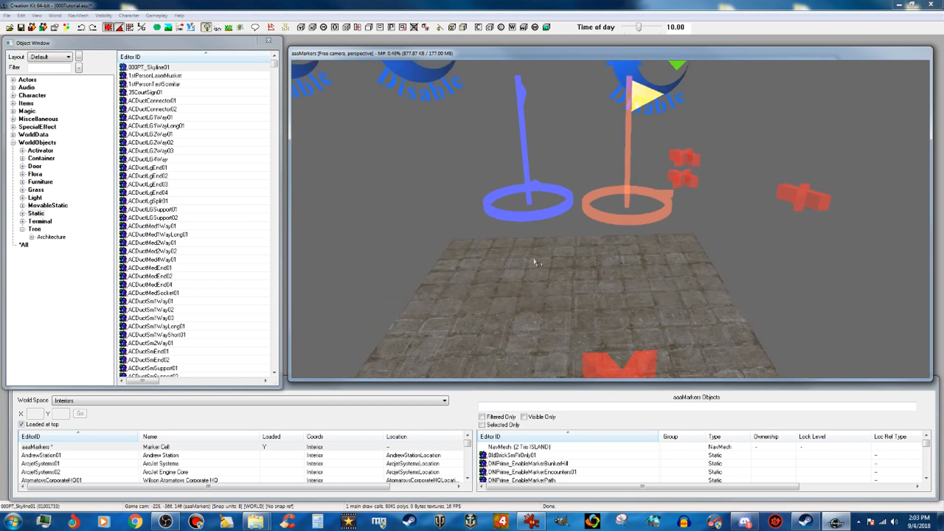
pyautogui.moveTo(473, 239); pyautogui.dragTo(478, 240, button='middle')
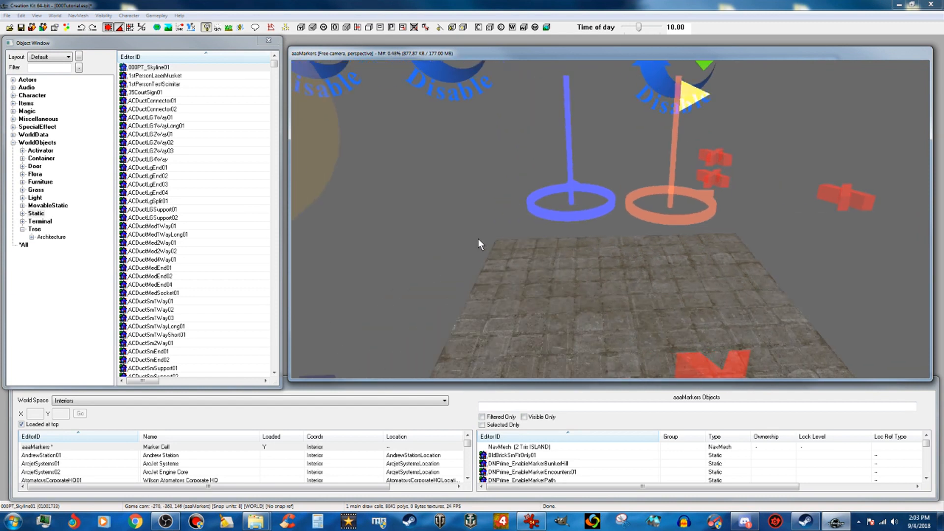
# - Collapse the WorldObjects category and list the Constructible Object entries under Items
pyautogui.click(186, 67)
pyautogui.click(205, 67)
pyautogui.click(194, 67)
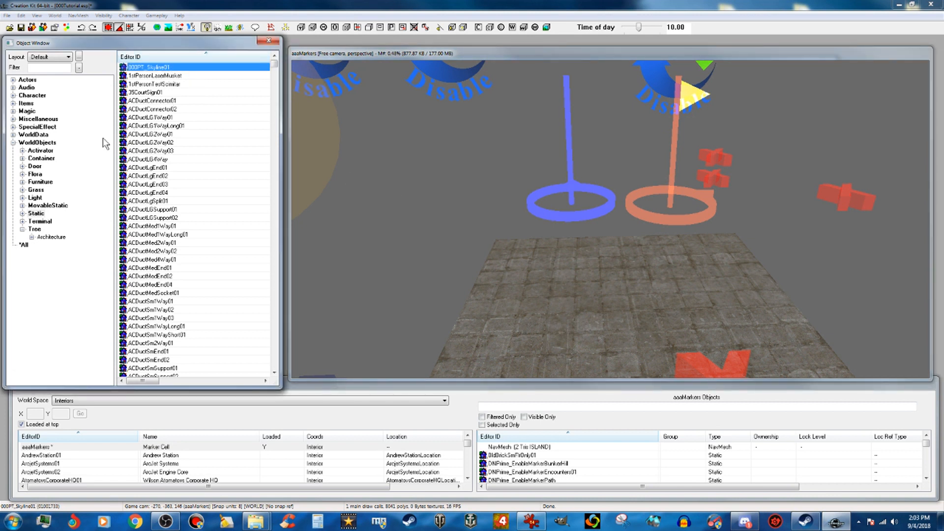
pyautogui.click(13, 143)
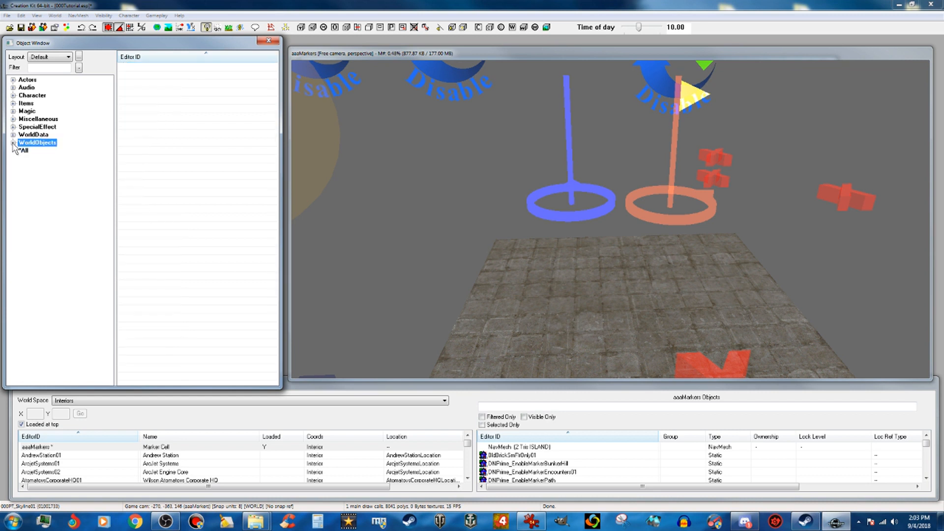
pyautogui.click(13, 103)
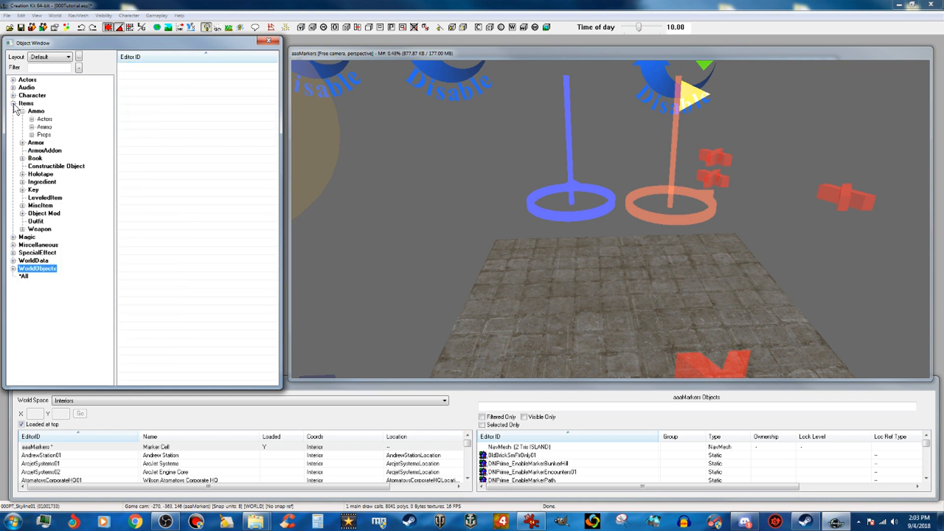
pyautogui.click(58, 167)
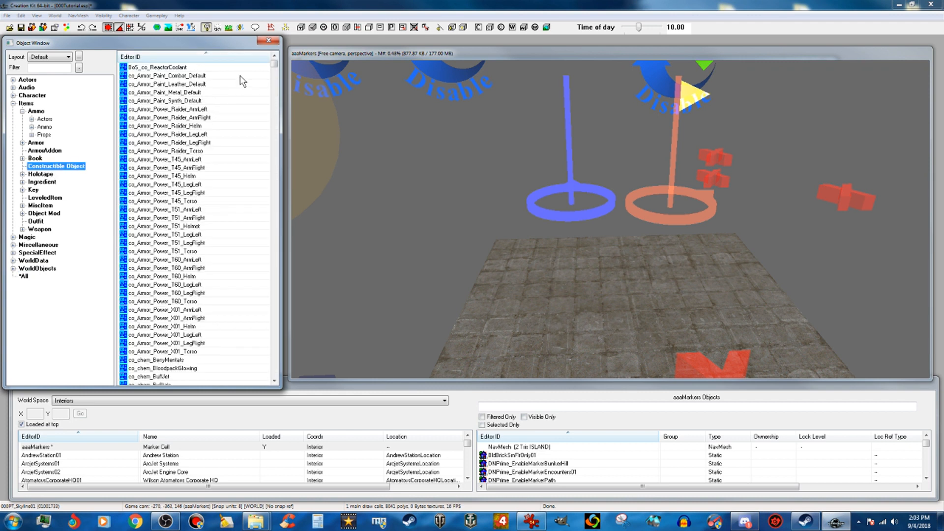
# - Find the workshop_co_PictureFrames02 constructible object in the list and open it for editing
pyautogui.moveTo(275, 64); pyautogui.dragTo(275, 305)
pyautogui.click(207, 210)
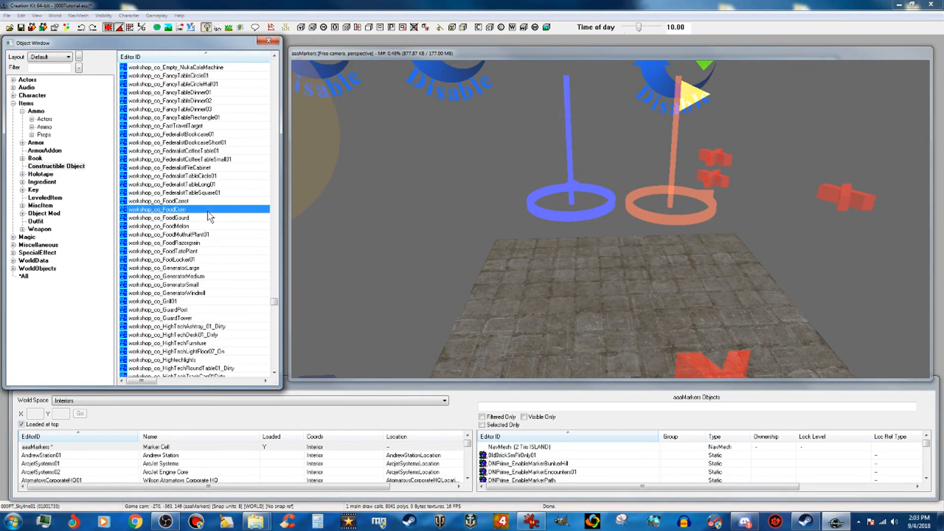
pyautogui.scroll(3, 246, 188)
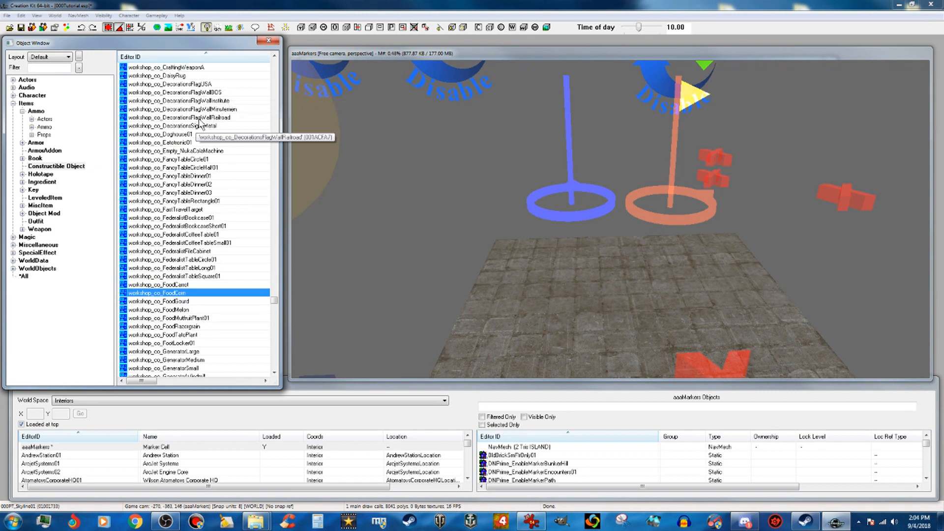
pyautogui.scroll(-6, 207, 93)
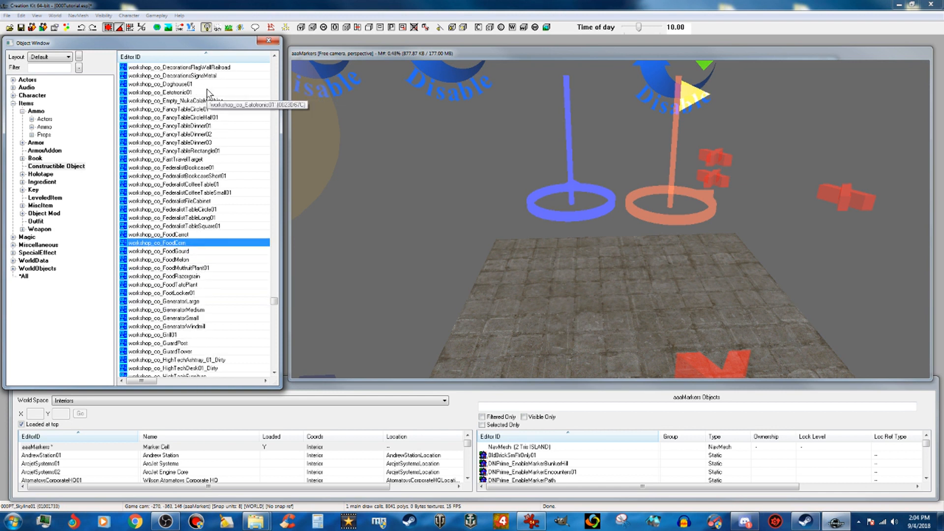
pyautogui.scroll(-8, 207, 152)
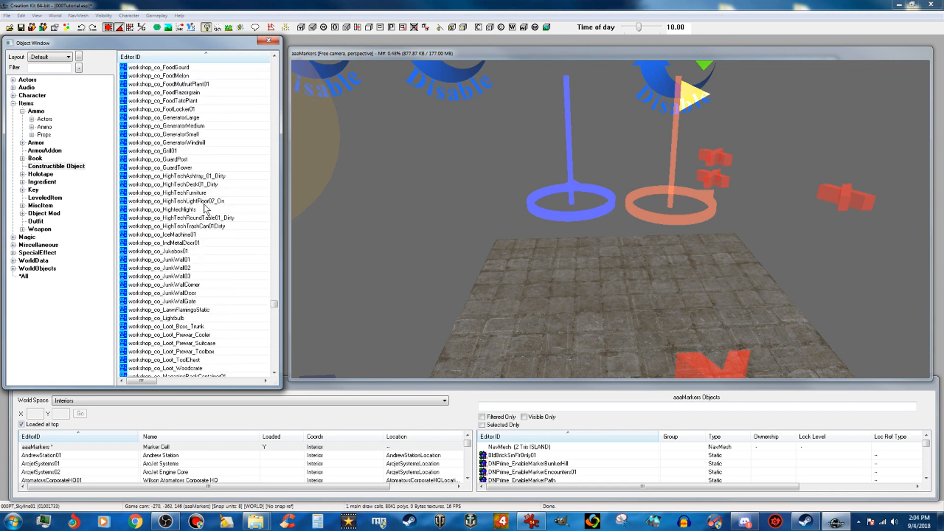
pyautogui.scroll(-5, 207, 254)
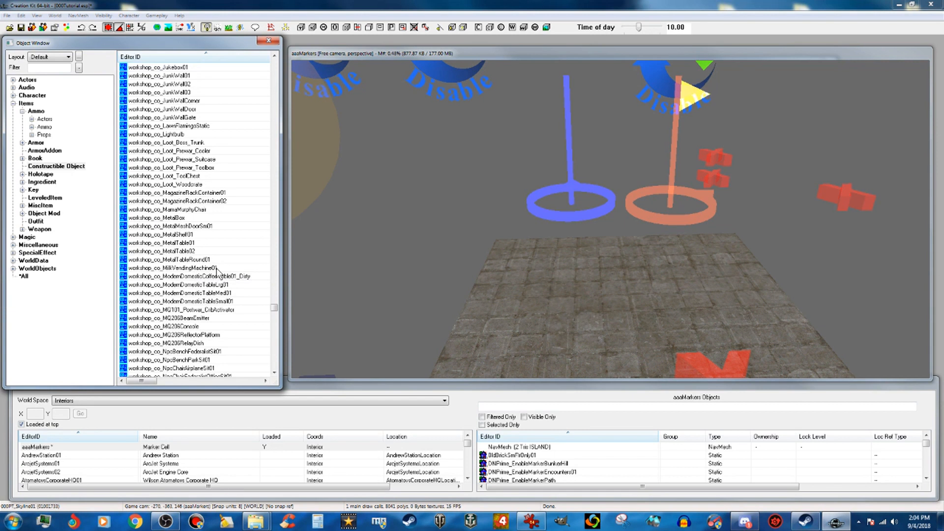
pyautogui.scroll(-7, 218, 273)
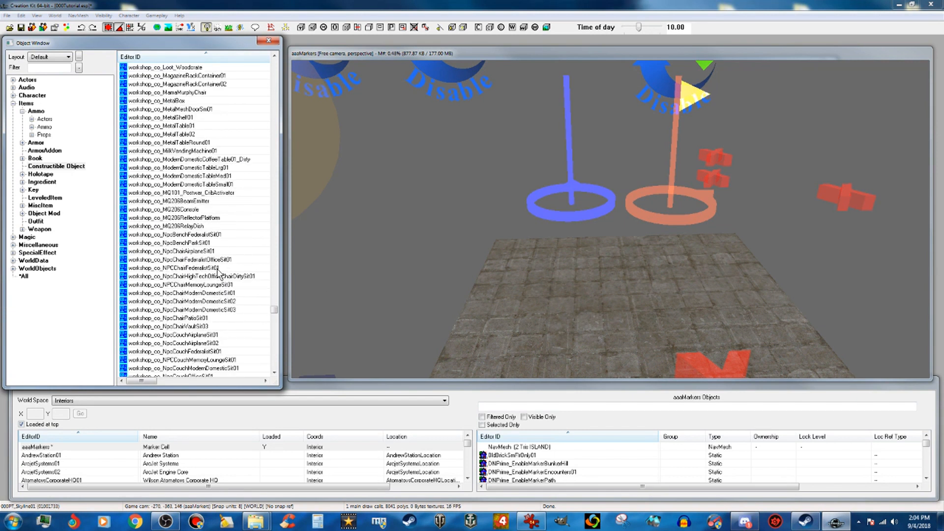
pyautogui.scroll(-2, 218, 274)
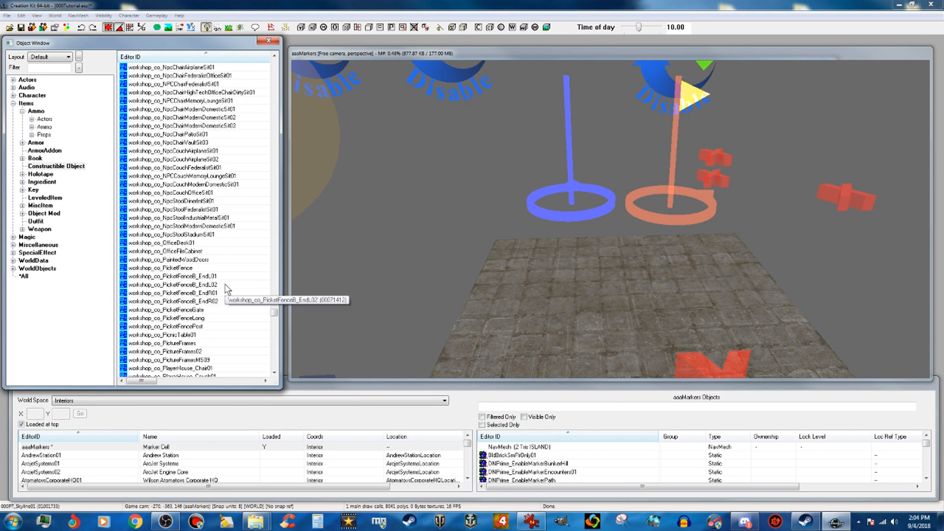
pyautogui.scroll(-1, 226, 285)
pyautogui.scroll(-1, 230, 294)
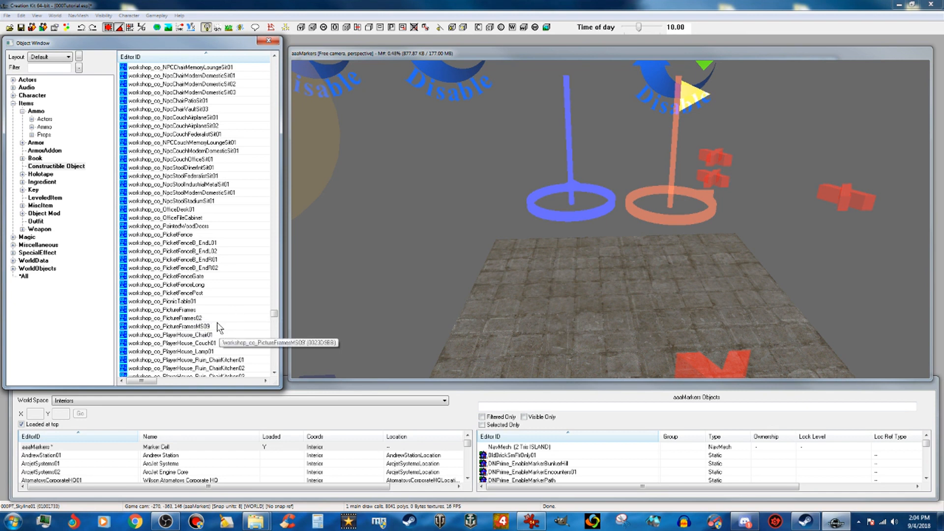
pyautogui.click(187, 319)
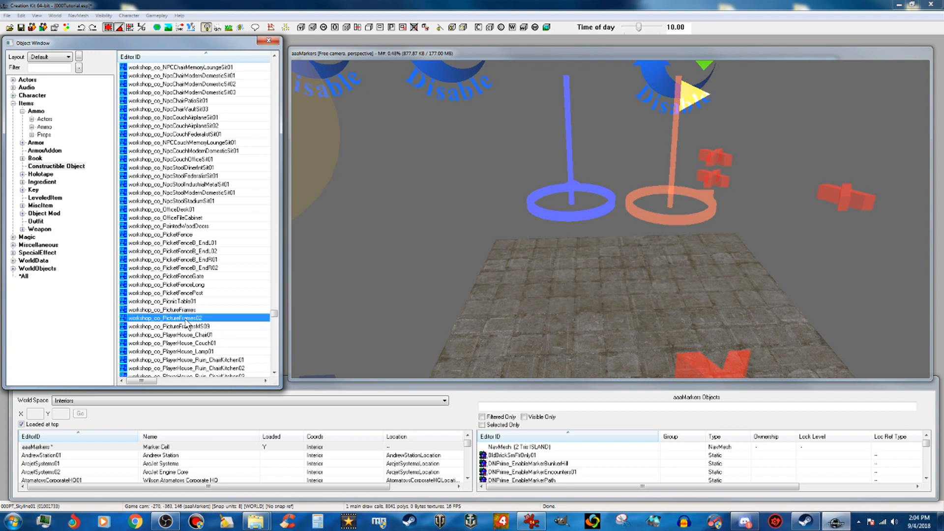
pyautogui.doubleClick(187, 320)
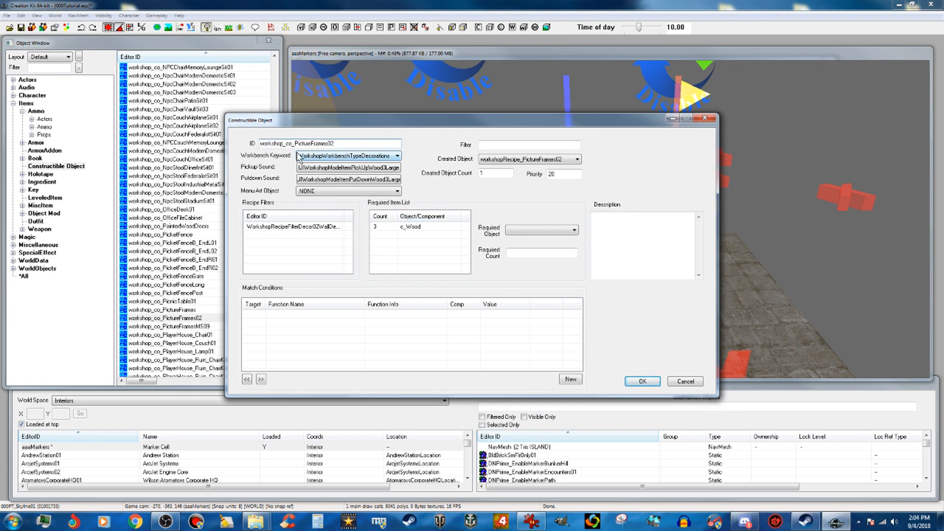
# - Change the object's ID to 000PT_workshop_co_PictureFrames02 and widen the recipe filter column to read the full filter name
pyautogui.write('000PT_')
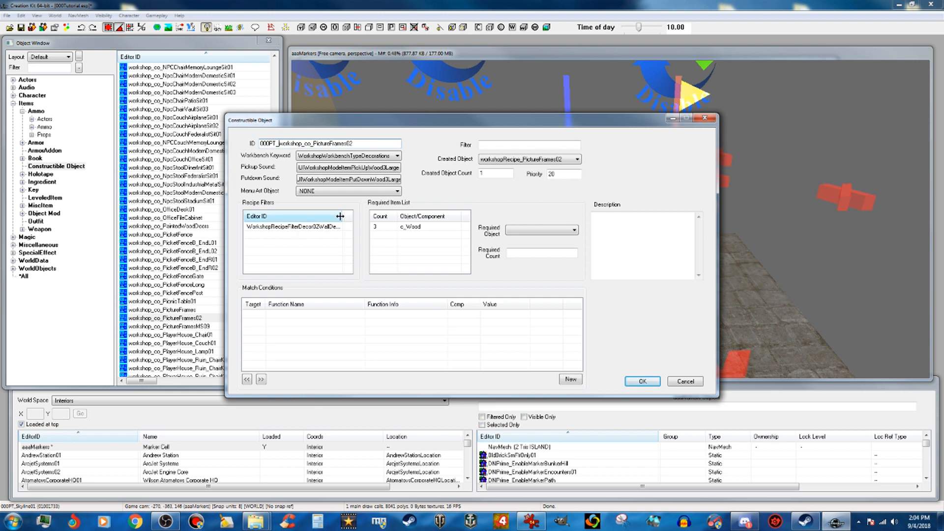
pyautogui.moveTo(344, 216); pyautogui.dragTo(360, 215)
pyautogui.moveTo(310, 270); pyautogui.dragTo(333, 269)
pyautogui.moveTo(347, 213); pyautogui.dragTo(360, 214)
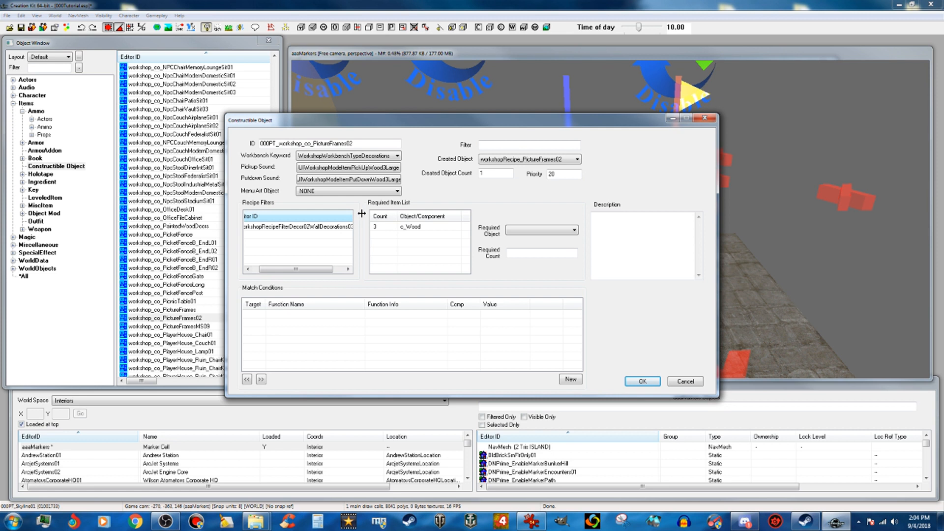
pyautogui.moveTo(306, 269); pyautogui.dragTo(317, 271)
pyautogui.moveTo(350, 215); pyautogui.dragTo(367, 215)
pyautogui.moveTo(297, 269); pyautogui.dragTo(266, 279)
# - Set the required c_Wood count to 1 and enter the description "A painting of the post war skyline of Boston for my tutorial"
pyautogui.click(417, 228)
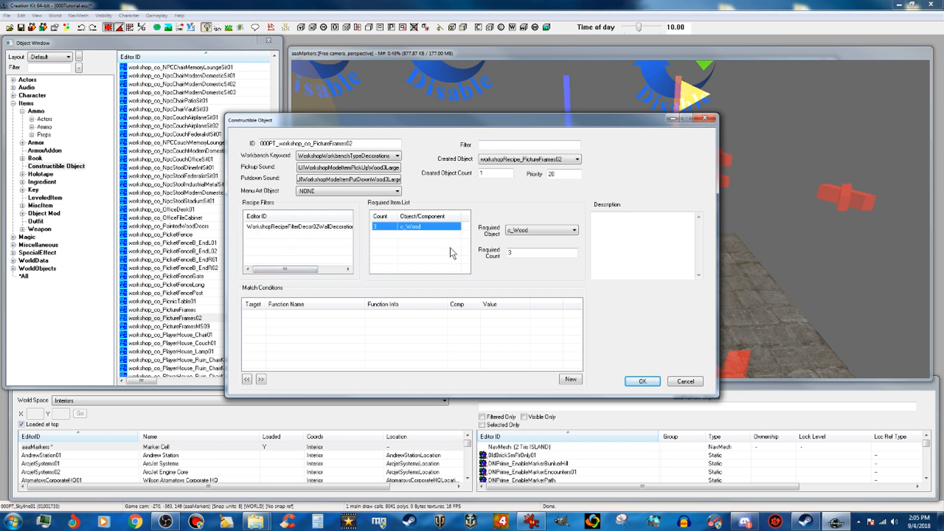
pyautogui.doubleClick(519, 252)
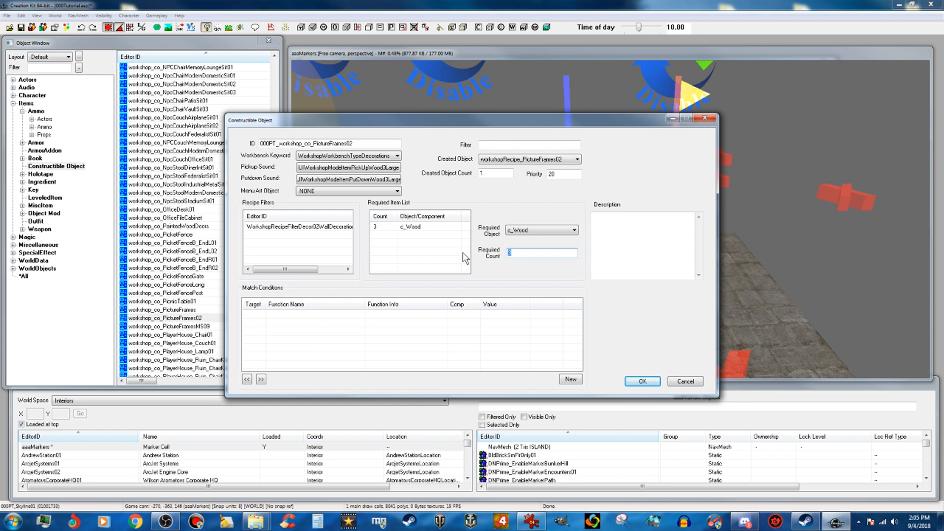
pyautogui.write('1')
pyautogui.click(639, 226)
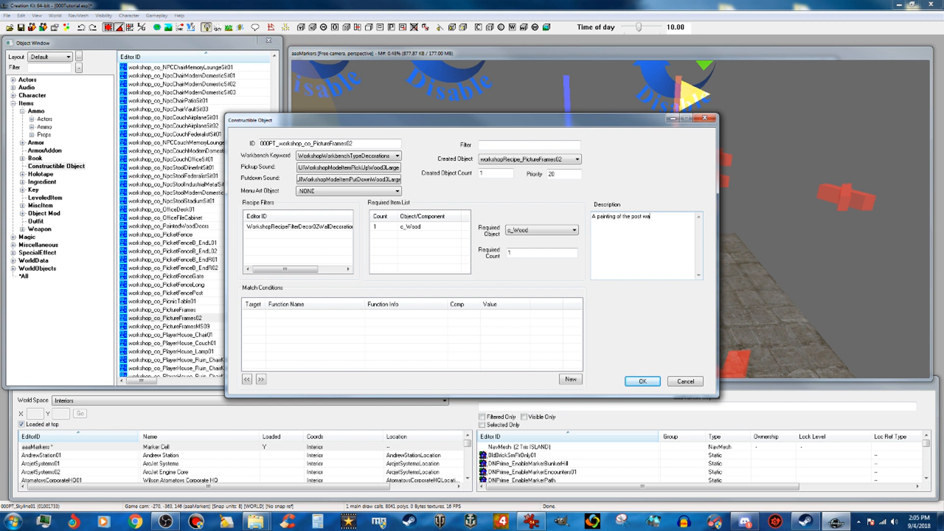
pyautogui.write('skyline of Boston')
# - Set the created object to 000PT_Skyline01 and save the recipe as a new form
pyautogui.click(568, 161)
pyautogui.moveTo(761, 347); pyautogui.dragTo(760, 166)
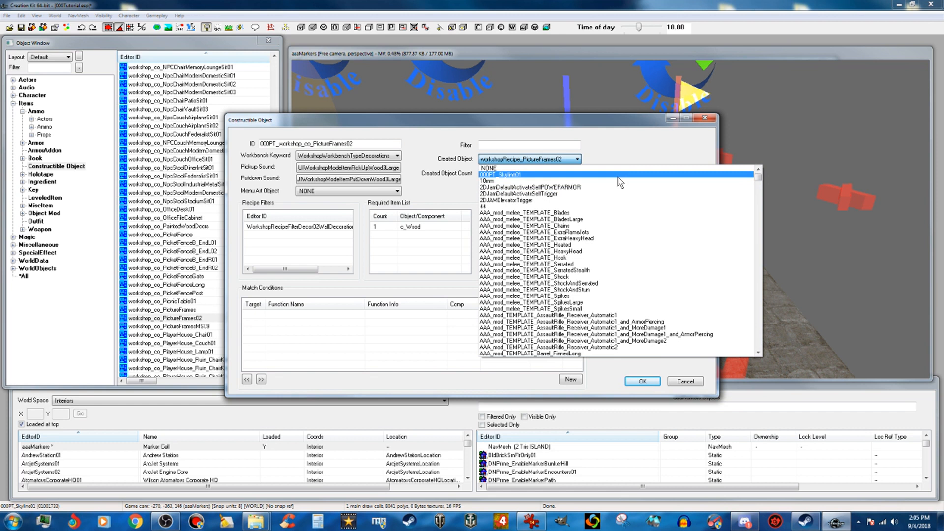
pyautogui.click(591, 175)
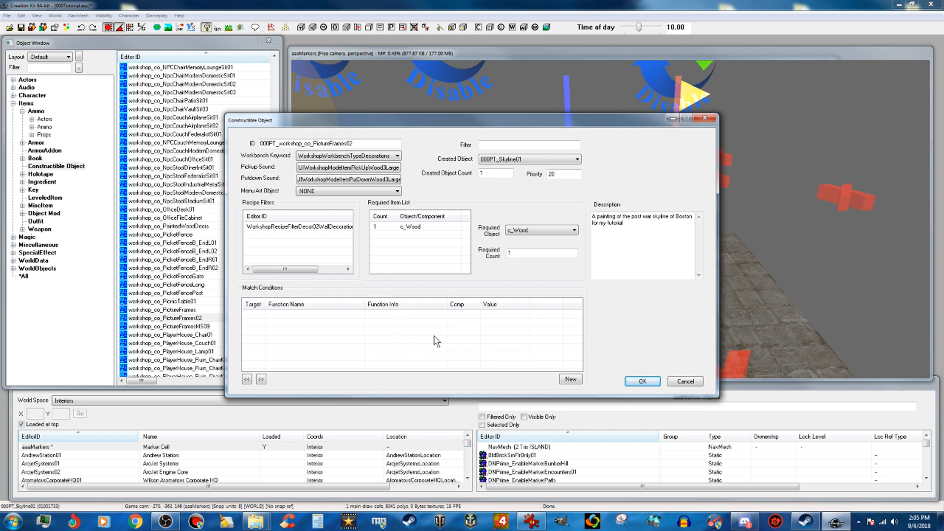
pyautogui.click(643, 382)
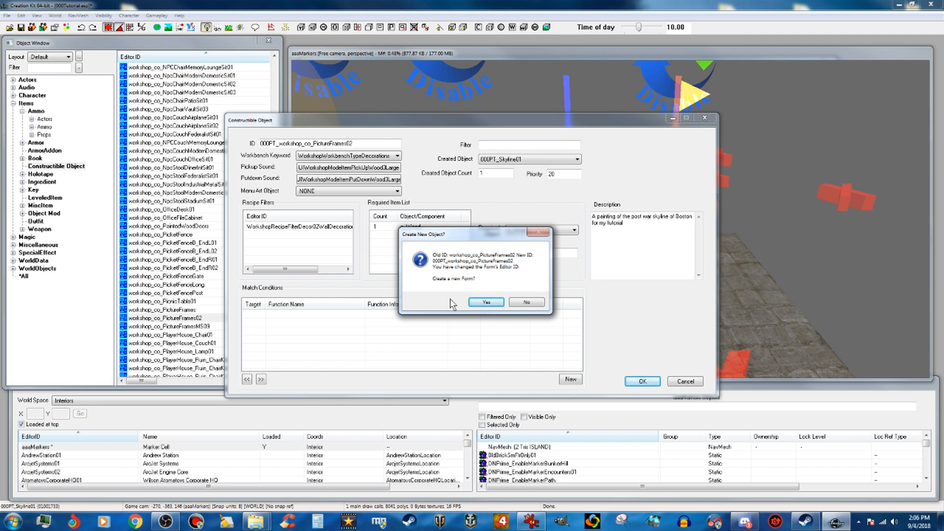
pyautogui.click(486, 302)
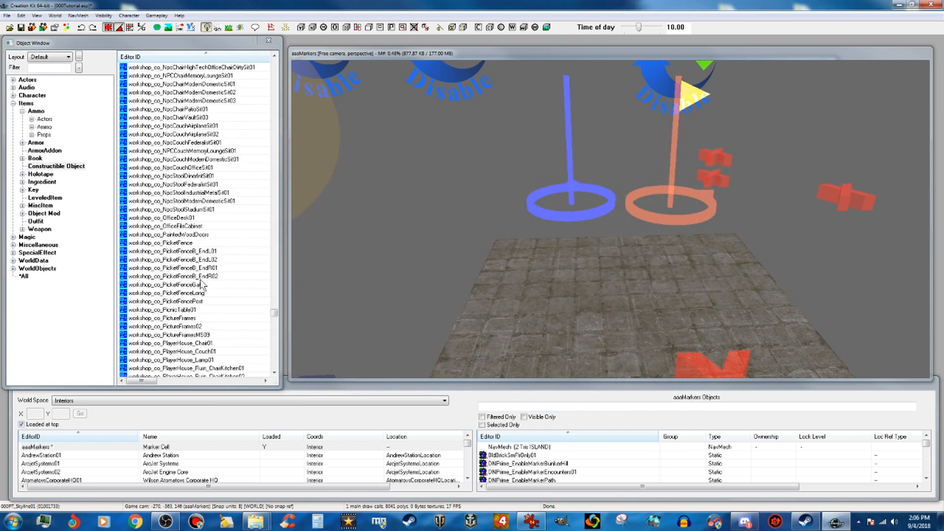
# - Collapse the Items category, filter the objects by 000 to check the new records, and save the plugin
pyautogui.doubleClick(23, 104)
pyautogui.click(49, 67)
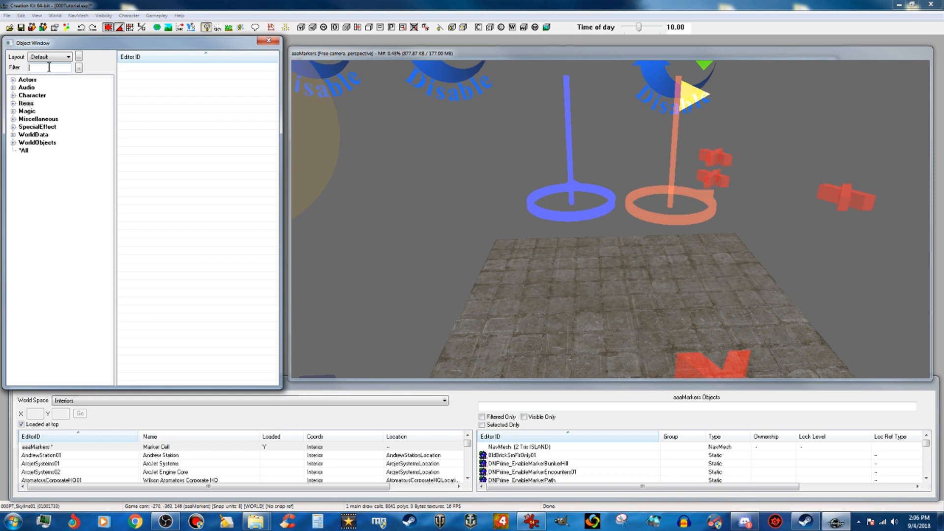
pyautogui.write('000')
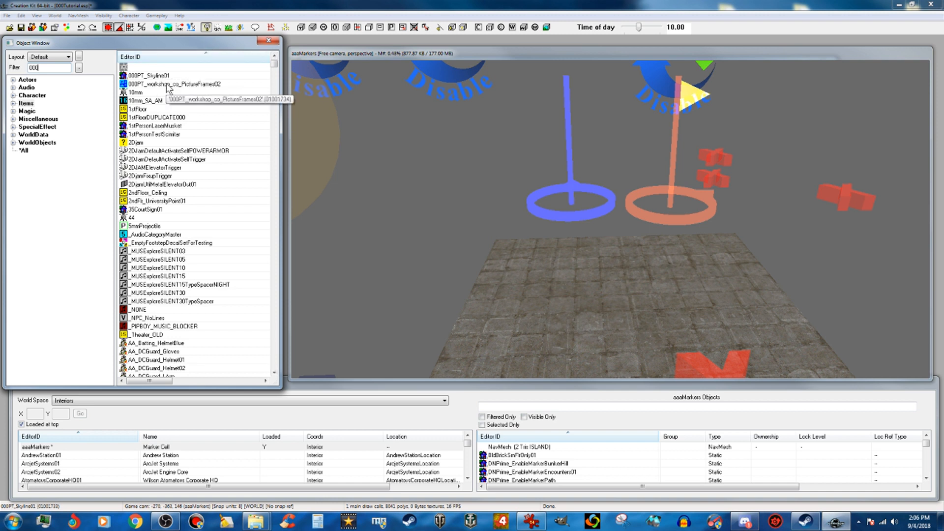
pyautogui.click(21, 28)
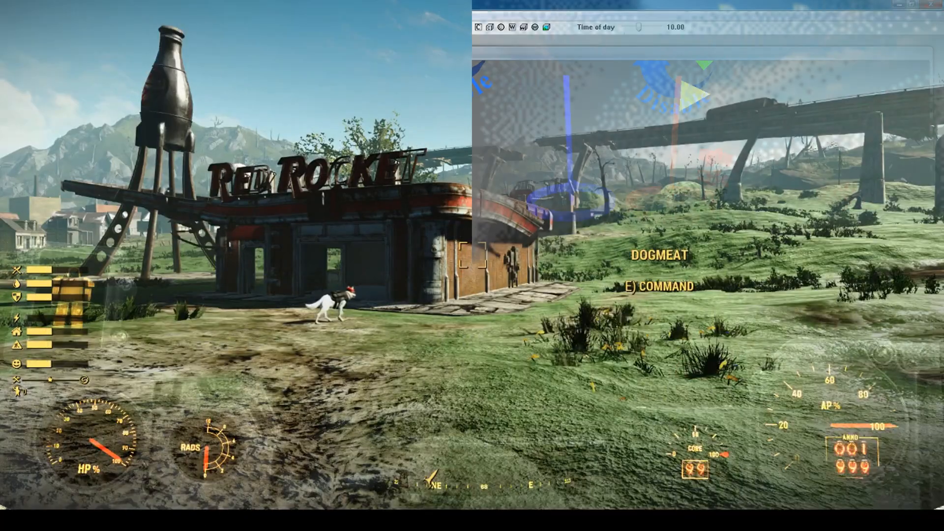
# - Switch to Fallout 4, walk up to the brick wall of the Nuka-World Red Rocket building and enter workshop mode
pyautogui.press('w')
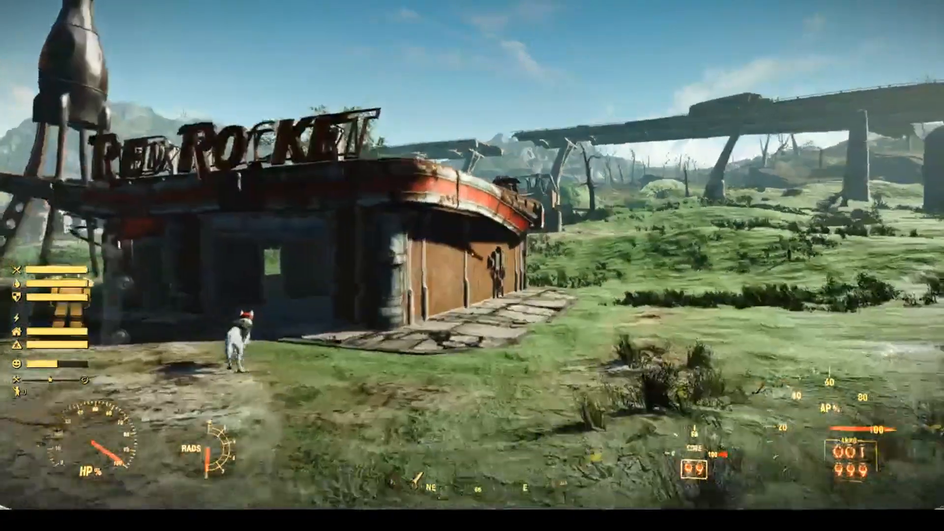
pyautogui.press('w')
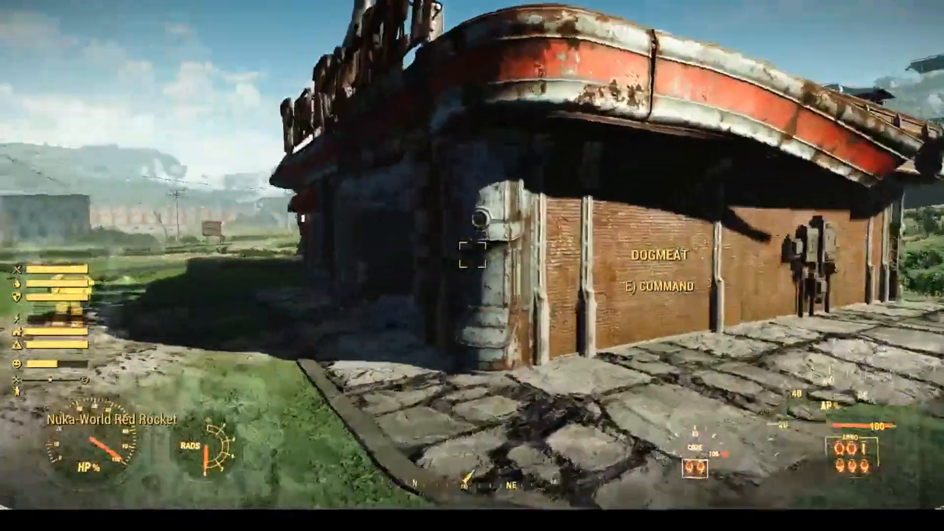
pyautogui.press('w')
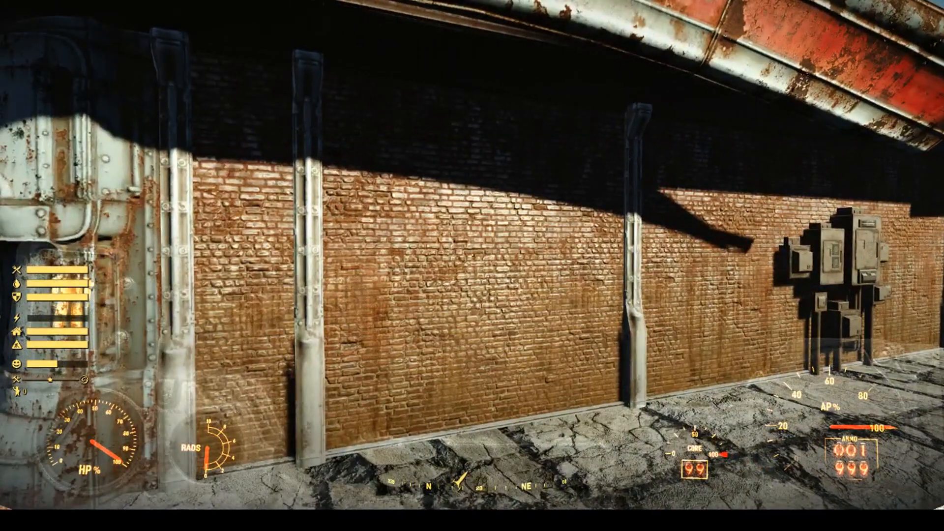
pyautogui.press('v')
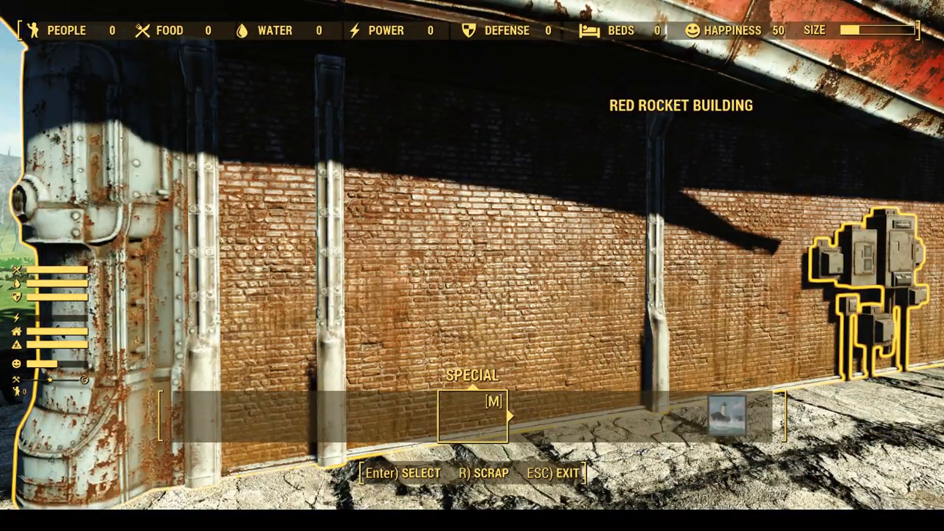
# - Choose the Skyline Painting from the Mods category under Decorations > Paintings for building
pyautogui.press('Right')
pyautogui.press('Right')
pyautogui.press('Right')
pyautogui.press('Return')
pyautogui.press('Right')
pyautogui.press('Right')
pyautogui.press('Right')
pyautogui.press('Return')
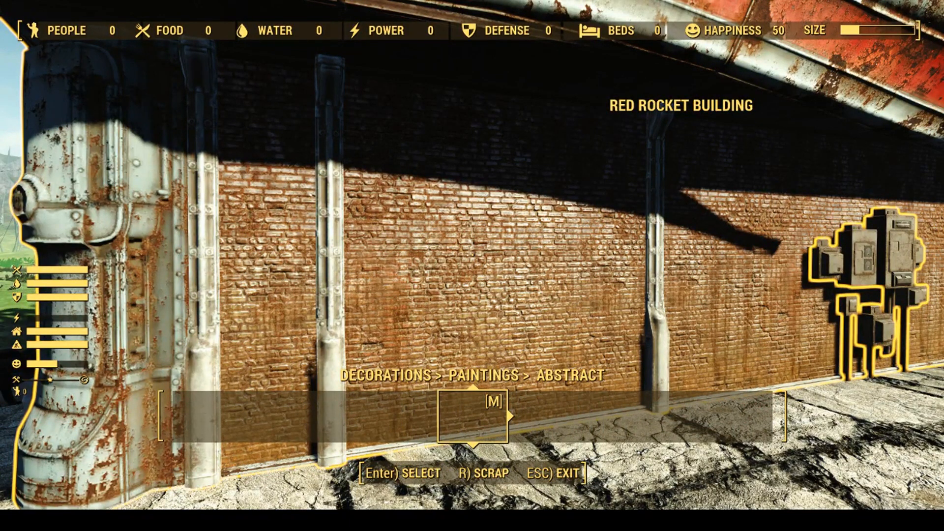
pyautogui.press('Right')
pyautogui.press('Right')
pyautogui.press('Right')
pyautogui.press('Right')
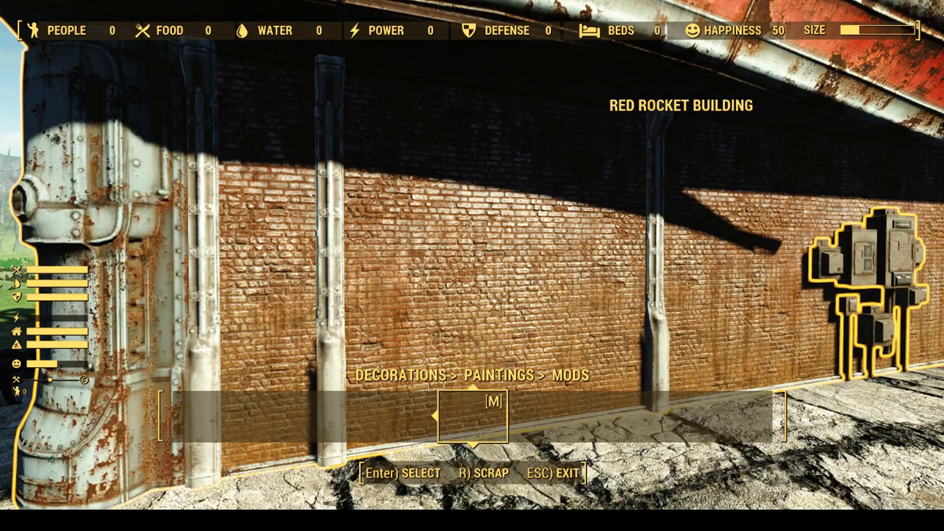
pyautogui.press('Return')
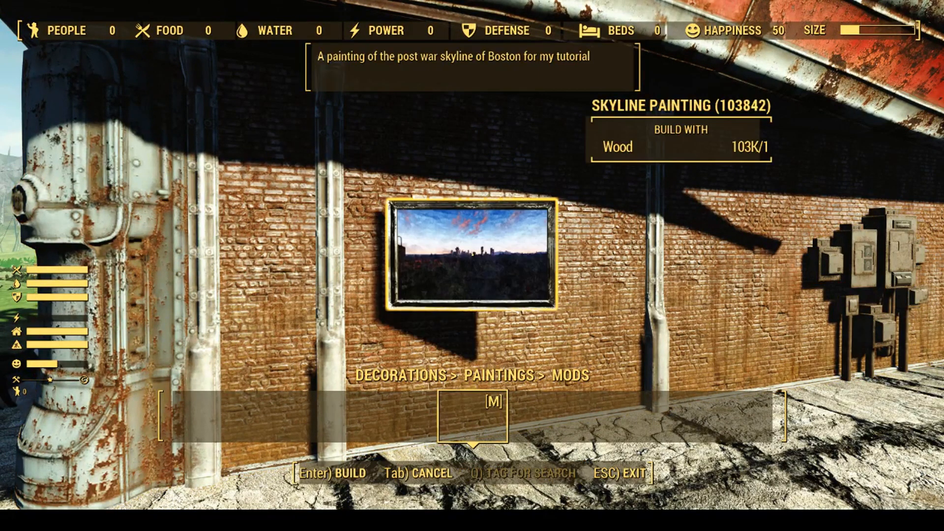
# - Position the Skyline Painting on the brick wall between the metal supports and build it
pyautogui.press('d')
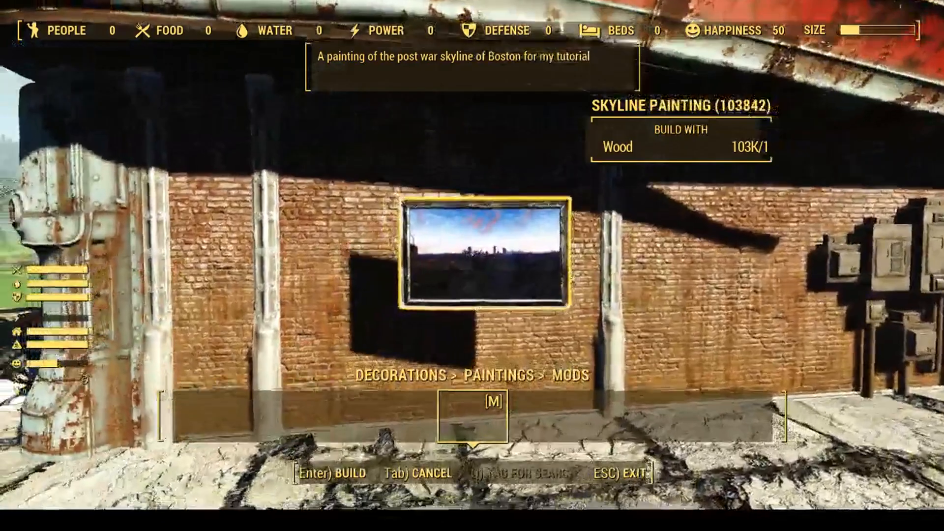
pyautogui.press('w')
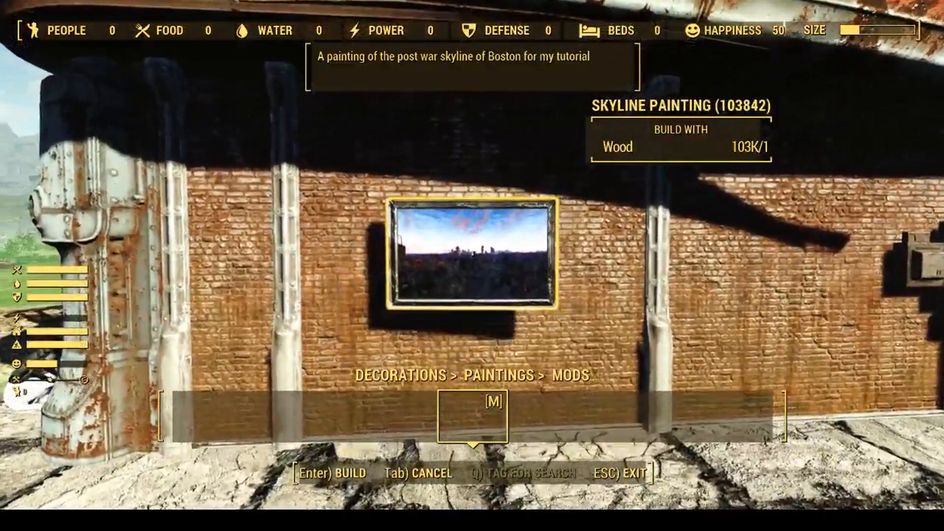
pyautogui.press('a')
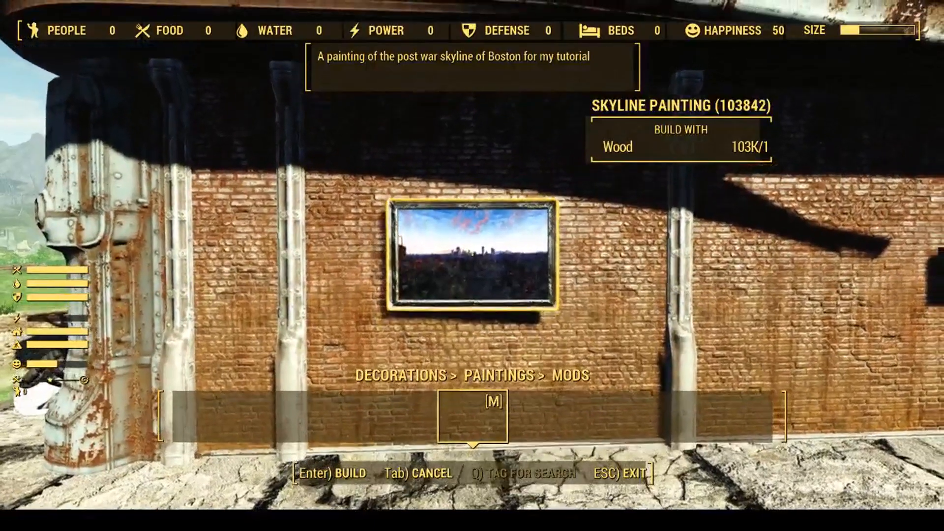
pyautogui.press('a')
pyautogui.press('d')
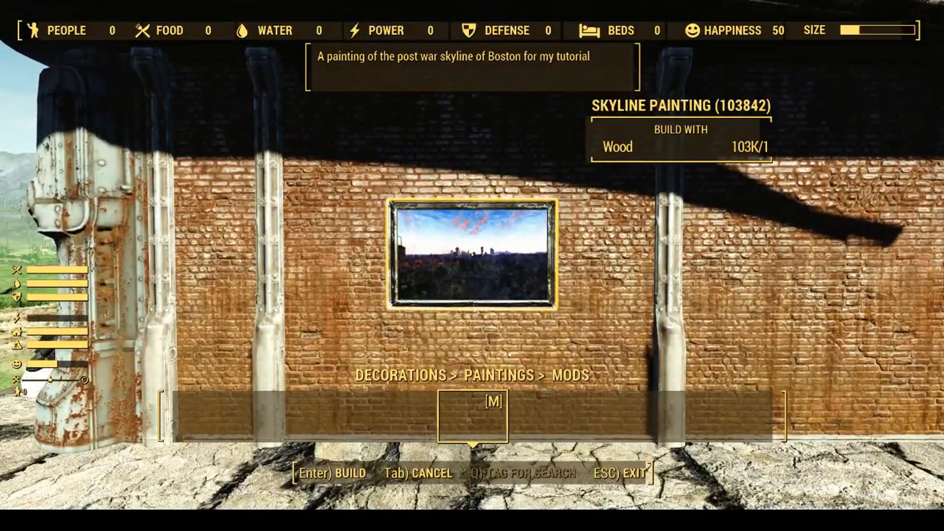
pyautogui.press('Return')
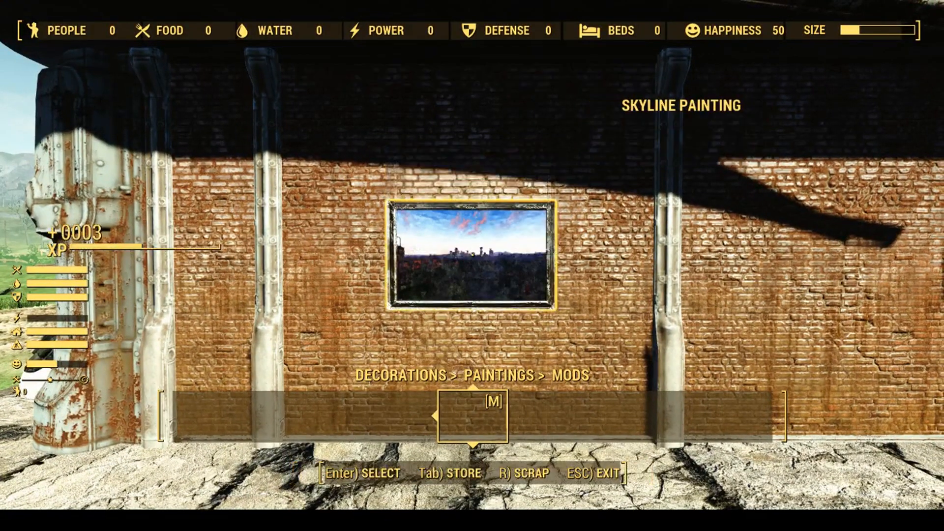
# - Inspect the built Skyline Painting on the wall from up close, from the side and from farther back
pyautogui.press('w')
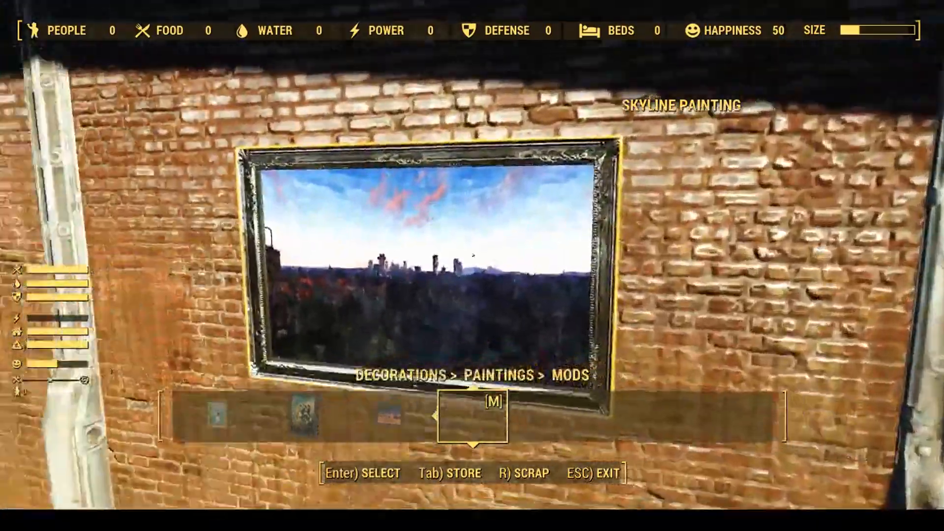
pyautogui.press('s')
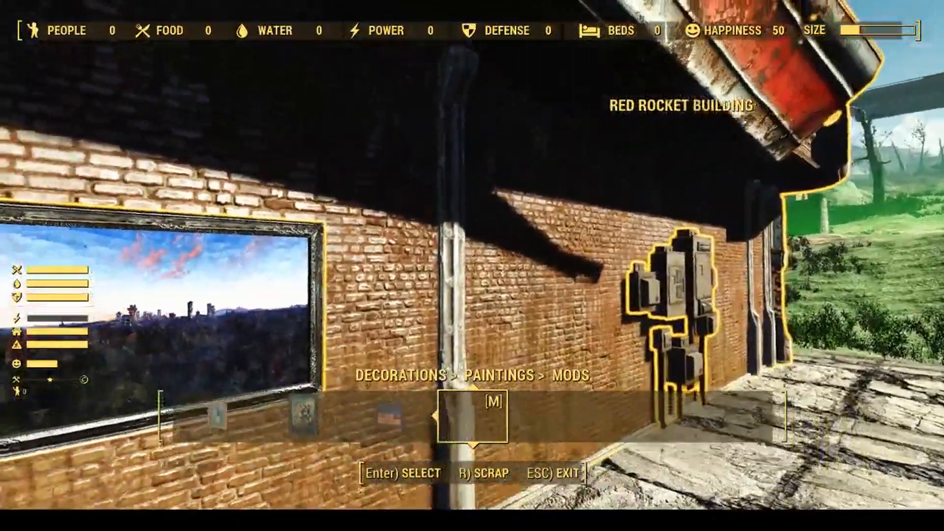
pyautogui.press('s')
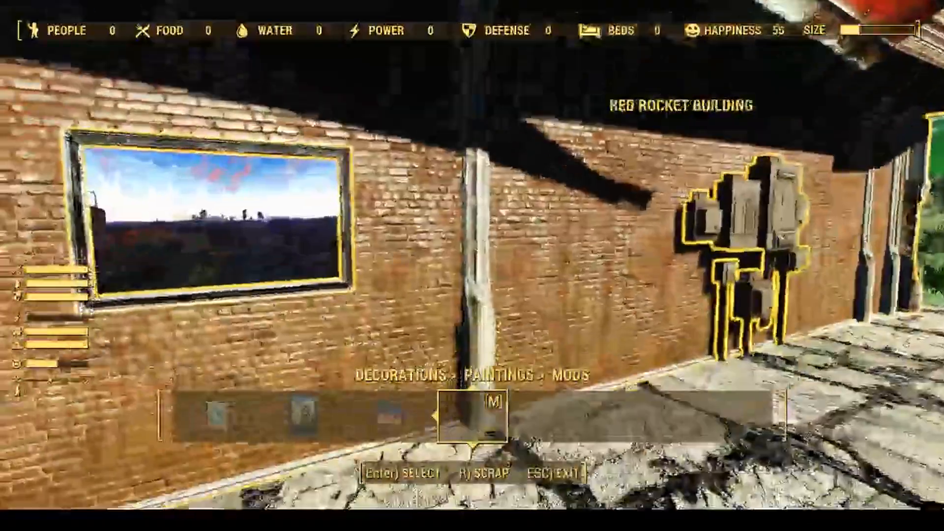
pyautogui.press('s')
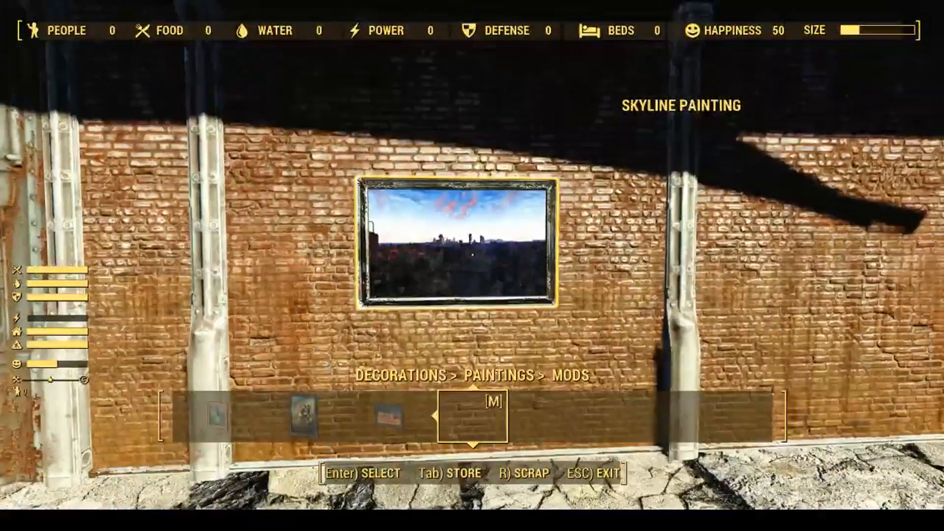
pyautogui.press('s')
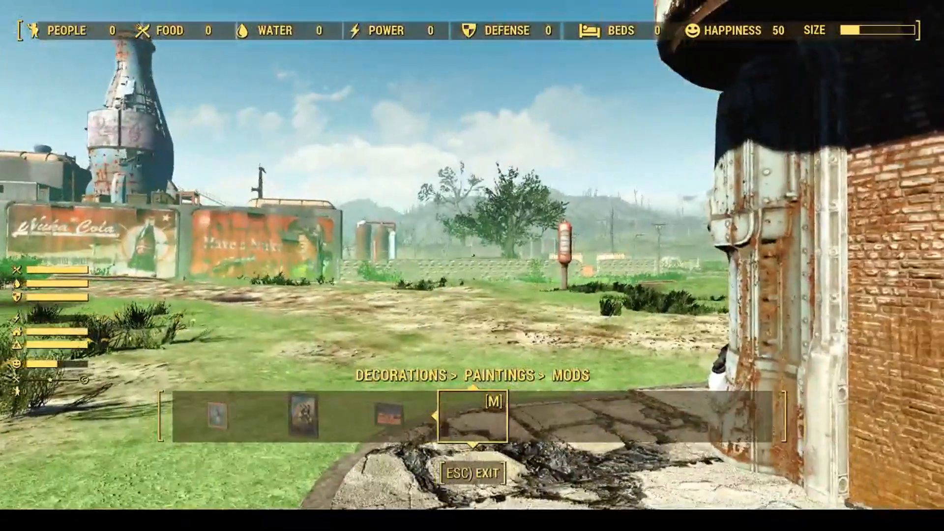